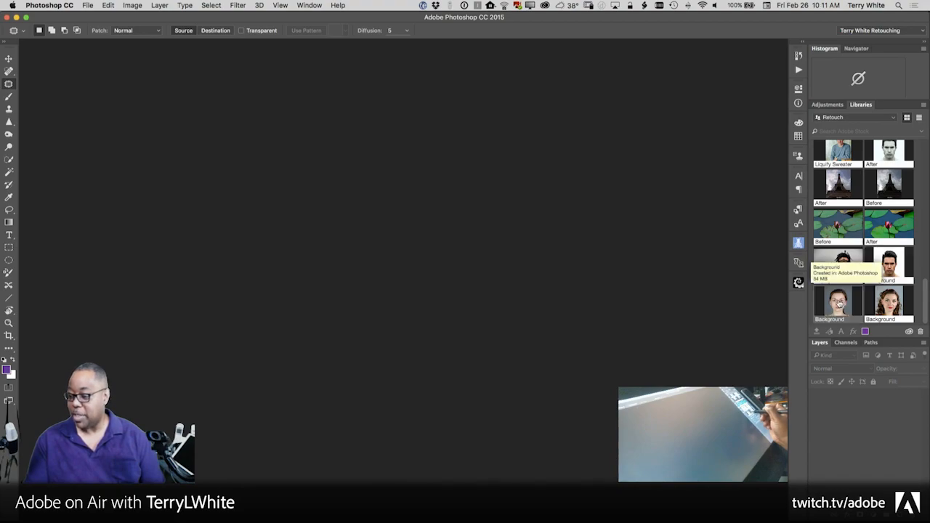
Open the woman's front-facing Background portrait from the Retouch library, choose the Spot Healing Brush, and switch to the Essentials workspace.
{"action": "double_click", "coordinate": [838, 304]}
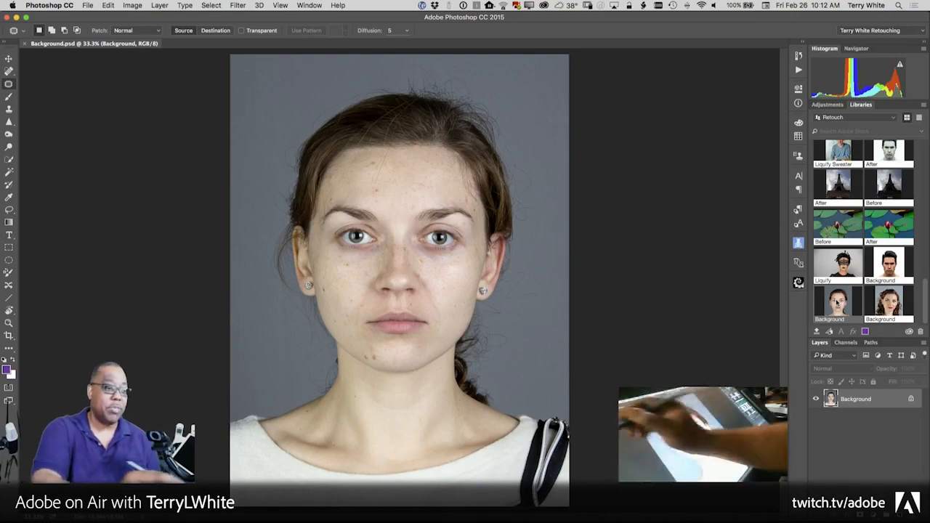
{"action": "left_click", "coordinate": [9, 71]}
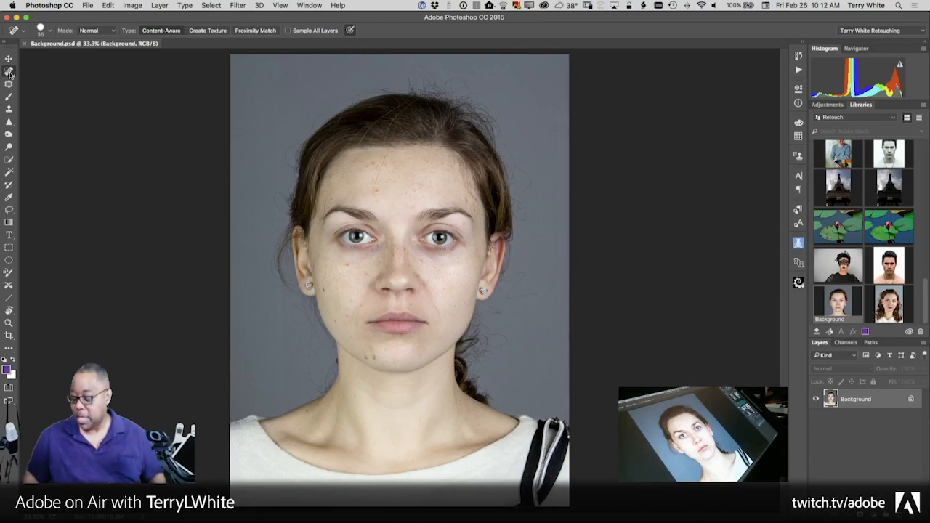
{"action": "left_click", "coordinate": [923, 31]}
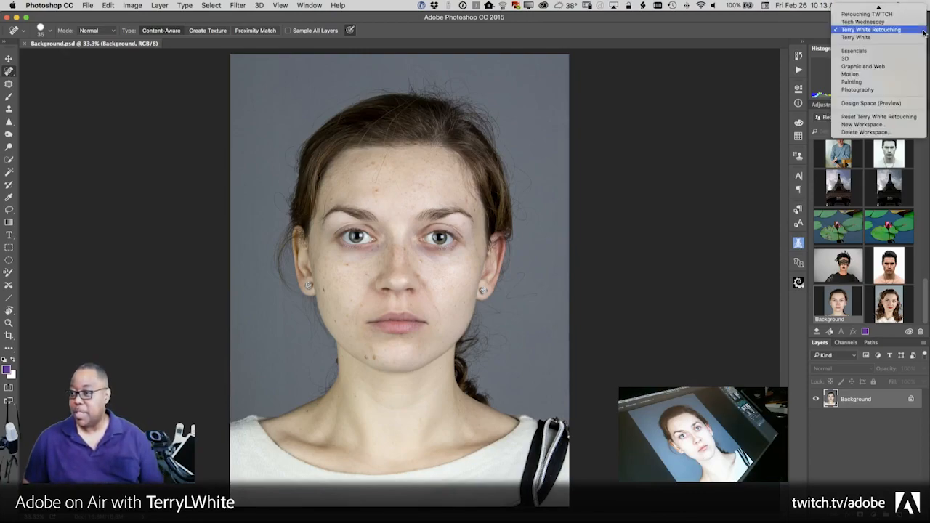
{"action": "left_click", "coordinate": [892, 53]}
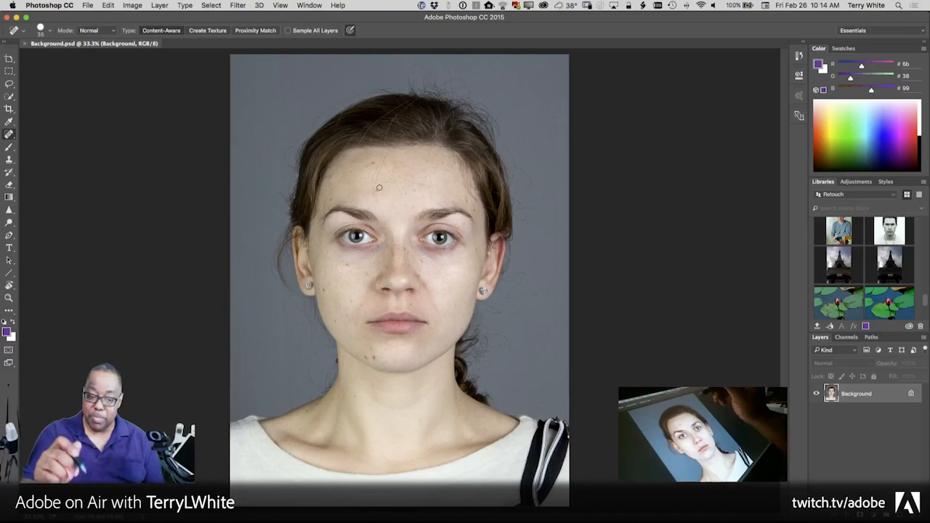
Heal the reddish spot in the middle of the forehead and the mark just below the hairline with the Spot Healing Brush.
{"action": "left_click_drag", "start_coordinate": [379, 188], "coordinate": [377, 190]}
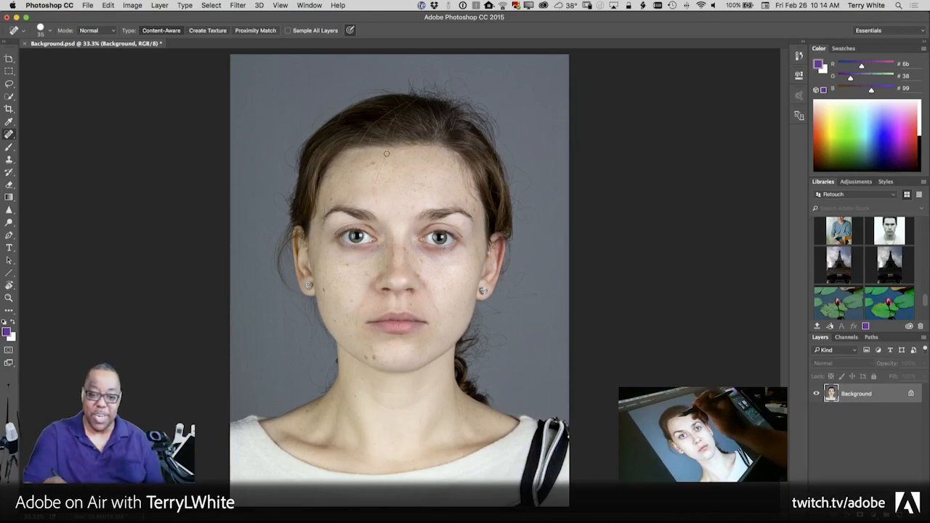
{"action": "mouse_move", "coordinate": [387, 151]}
{"action": "left_mouse_down"}
{"action": "mouse_move", "coordinate": [374, 183]}
{"action": "mouse_move", "coordinate": [375, 170]}
{"action": "left_mouse_up"}
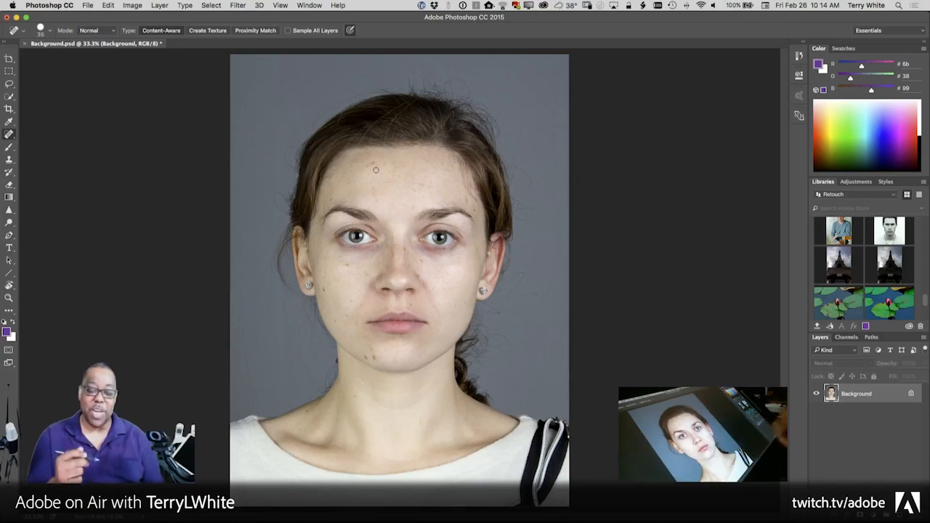
Heal the thin stray hair running down the middle of the forehead and the brown spot on the upper forehead.
{"action": "key", "text": "z"}
{"action": "left_click_drag", "start_coordinate": [396, 187], "coordinate": [415, 216]}
{"action": "key", "text": "j"}
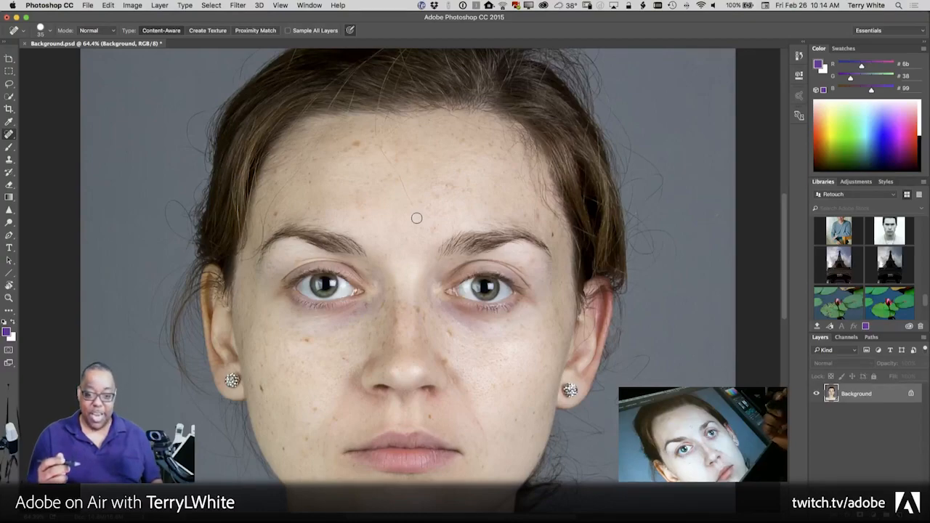
{"action": "key", "text": "z"}
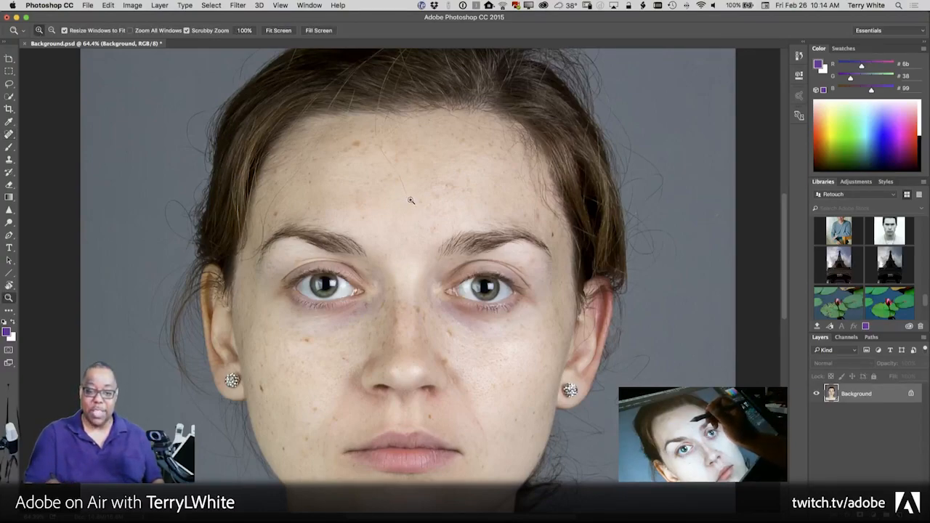
{"action": "key", "text": "j"}
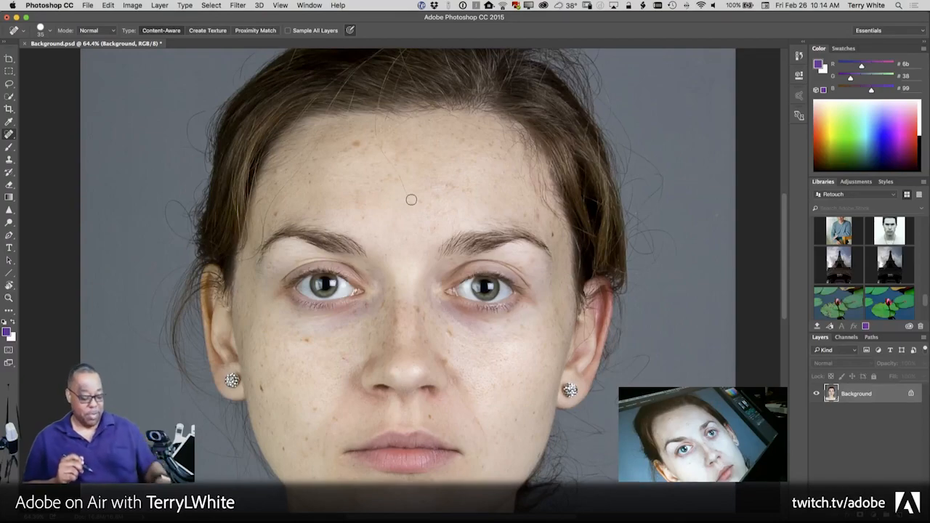
{"action": "key", "text": "z"}
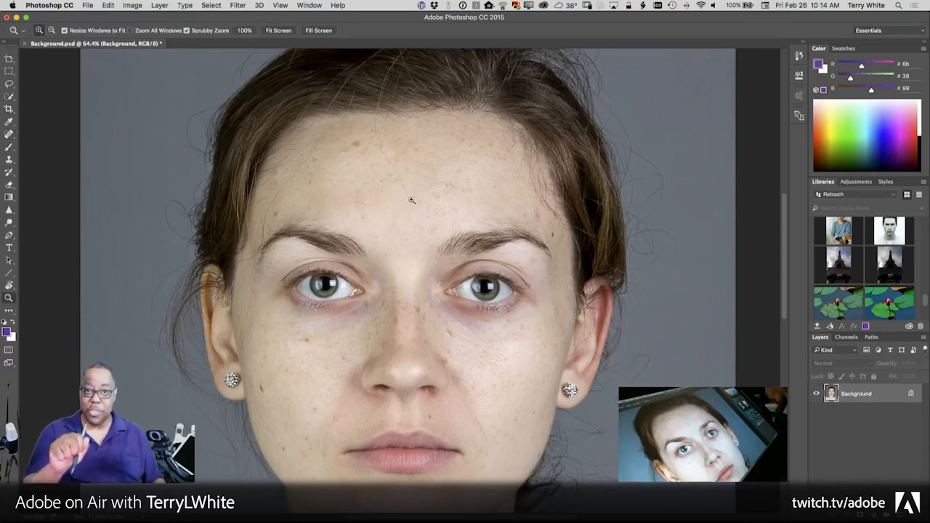
{"action": "mouse_move", "coordinate": [424, 239]}
{"action": "left_mouse_down"}
{"action": "mouse_move", "coordinate": [372, 186]}
{"action": "mouse_move", "coordinate": [410, 220]}
{"action": "mouse_move", "coordinate": [436, 219]}
{"action": "mouse_move", "coordinate": [385, 215]}
{"action": "mouse_move", "coordinate": [403, 212]}
{"action": "mouse_move", "coordinate": [427, 246]}
{"action": "mouse_move", "coordinate": [424, 238]}
{"action": "left_mouse_up"}
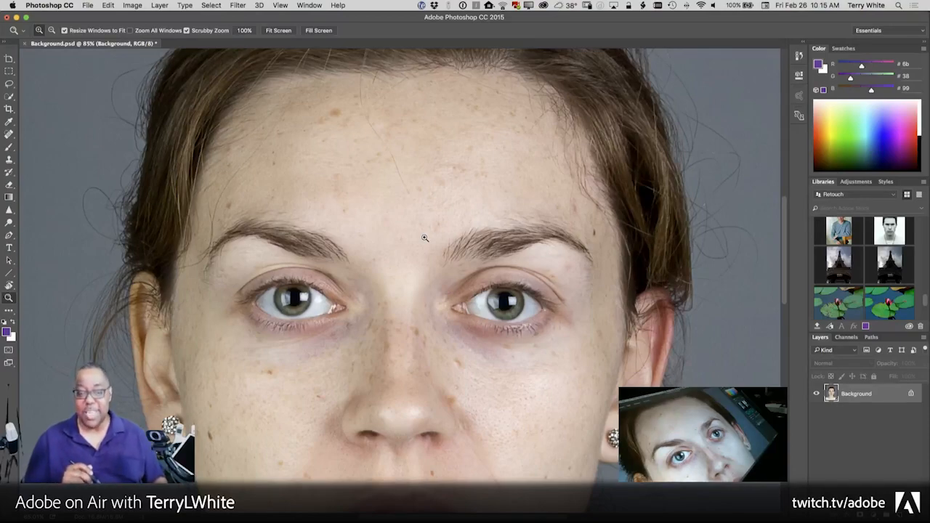
{"action": "key", "text": "j"}
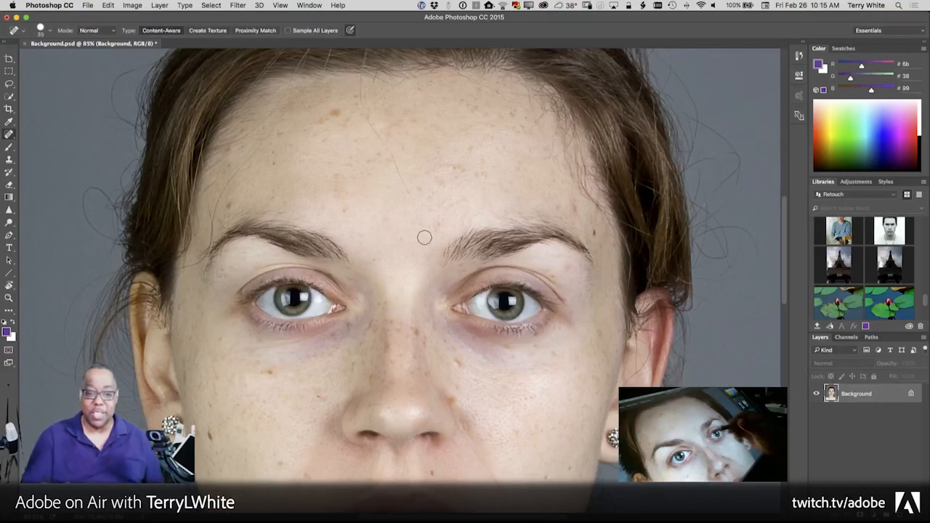
{"action": "mouse_move", "coordinate": [412, 201]}
{"action": "left_mouse_down"}
{"action": "mouse_move", "coordinate": [360, 98]}
{"action": "mouse_move", "coordinate": [361, 77]}
{"action": "mouse_move", "coordinate": [374, 102]}
{"action": "mouse_move", "coordinate": [397, 83]}
{"action": "left_mouse_up"}
{"action": "left_click", "coordinate": [334, 109]}
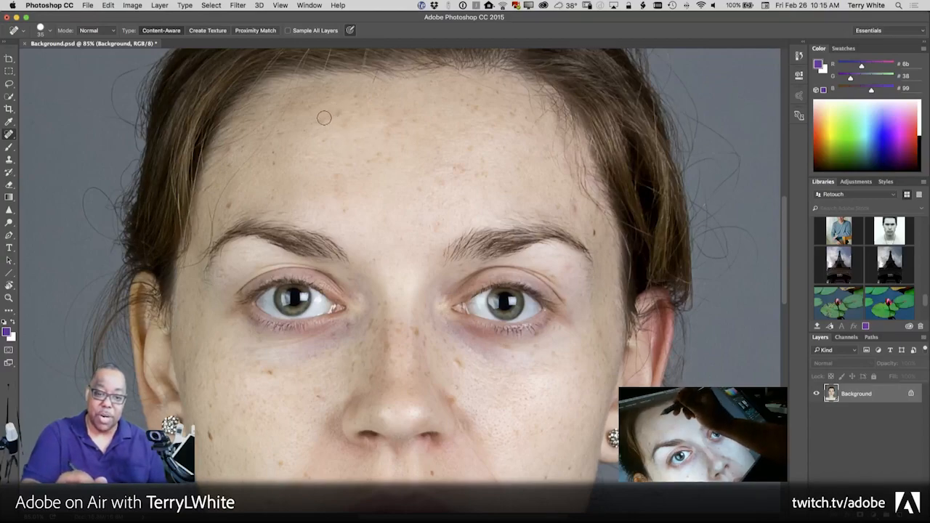
Heal the small spot and the loose hairs along the temple on the image's left side of the face.
{"action": "left_click", "coordinate": [229, 205]}
{"action": "mouse_move", "coordinate": [255, 148]}
{"action": "left_mouse_down"}
{"action": "mouse_move", "coordinate": [213, 211]}
{"action": "mouse_move", "coordinate": [196, 263]}
{"action": "left_mouse_up"}
{"action": "left_click_drag", "start_coordinate": [208, 221], "coordinate": [207, 189]}
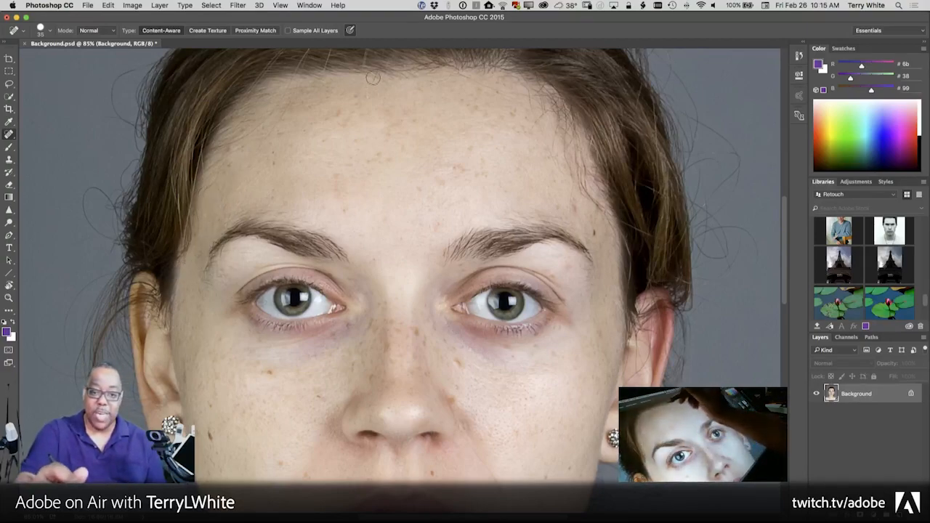
Heal the remaining small blemishes across the forehead, including those above both eyebrows and near the hairline.
{"action": "left_click", "coordinate": [544, 119]}
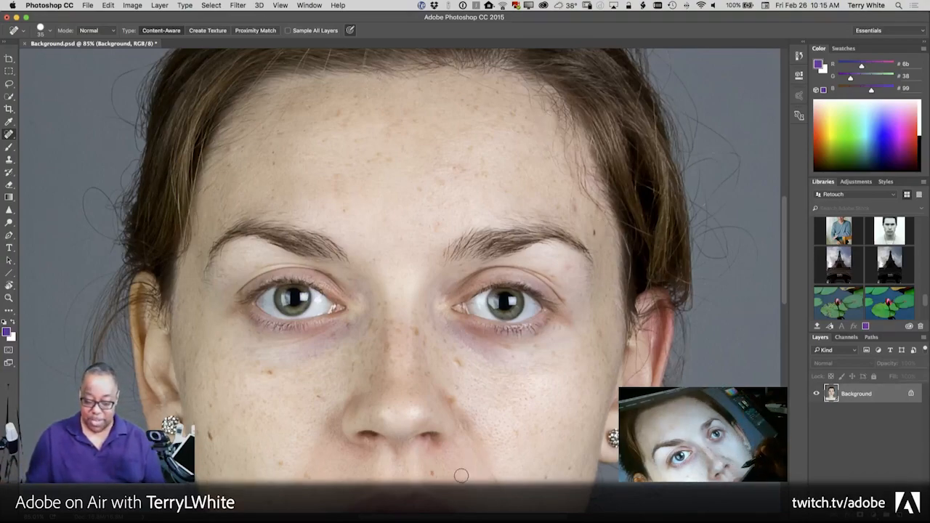
{"action": "left_click", "coordinate": [341, 204]}
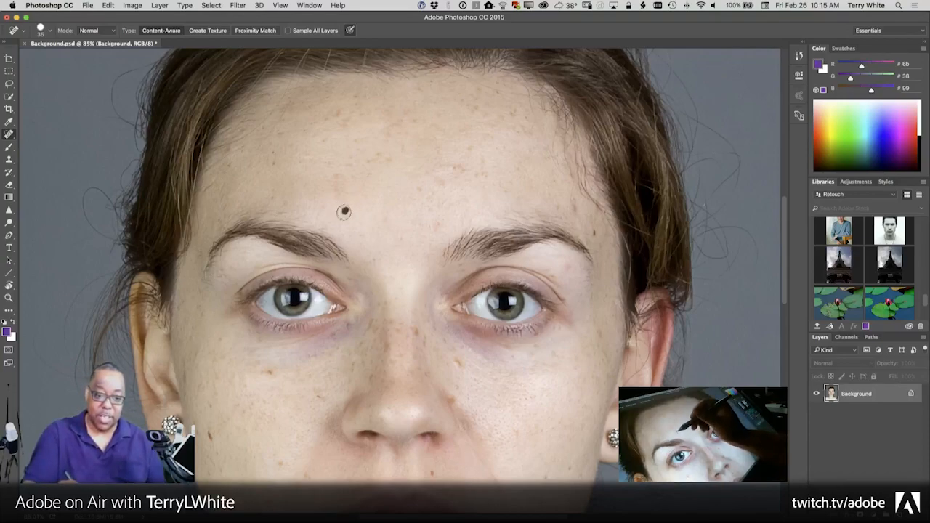
{"action": "left_click", "coordinate": [228, 164]}
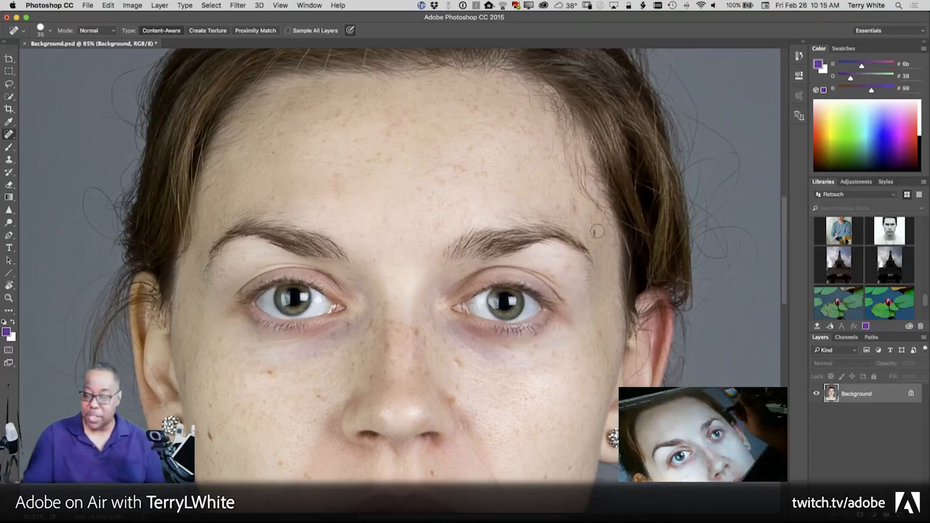
{"action": "left_click", "coordinate": [575, 205]}
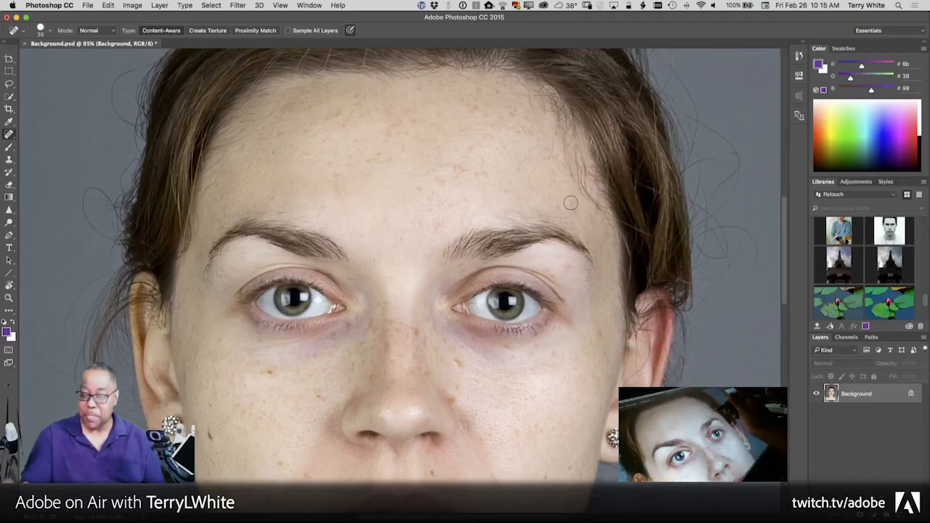
{"action": "left_click", "coordinate": [558, 207]}
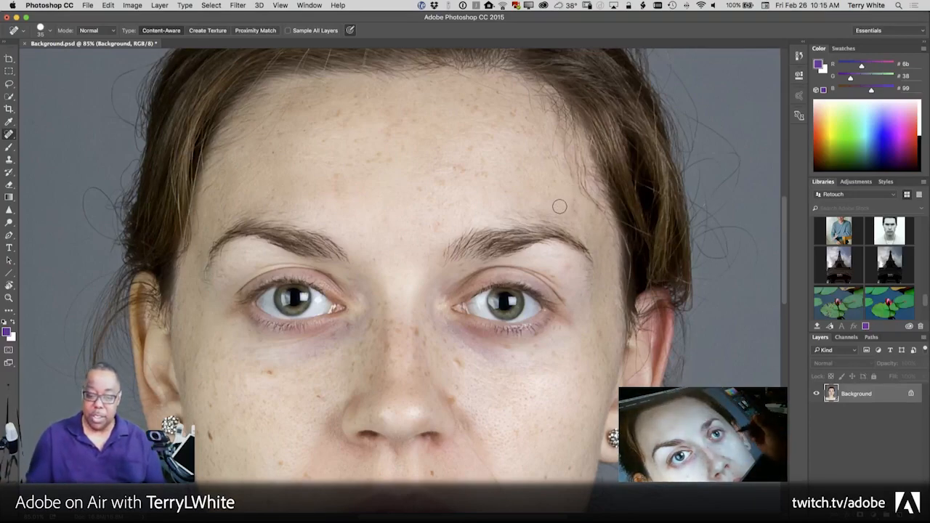
Remove the curly stray hairs from the gray background beside and below the earring on the image's right side.
{"action": "scroll", "coordinate": [539, 365], "scroll_direction": "down", "scroll_amount": 3}
{"action": "scroll", "coordinate": [538, 366], "scroll_direction": "down", "scroll_amount": 3}
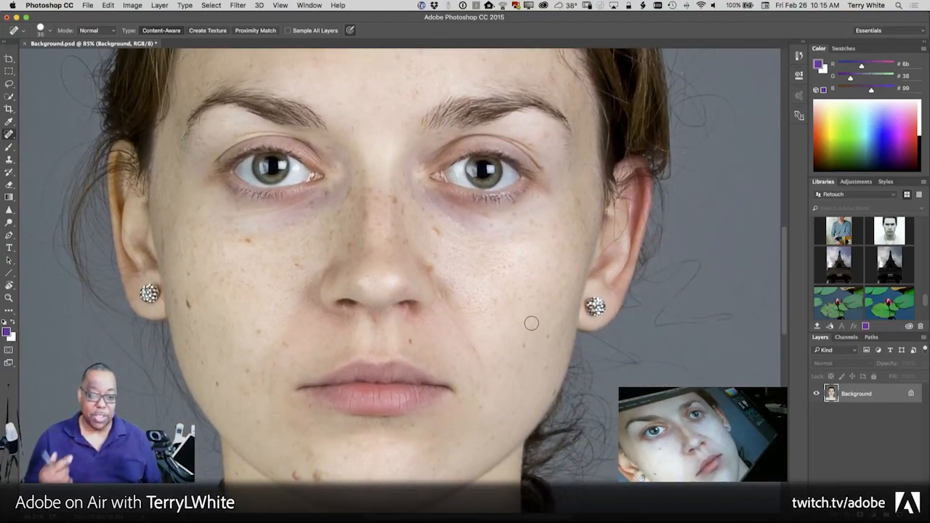
{"action": "scroll", "coordinate": [502, 346], "scroll_direction": "down", "scroll_amount": 3}
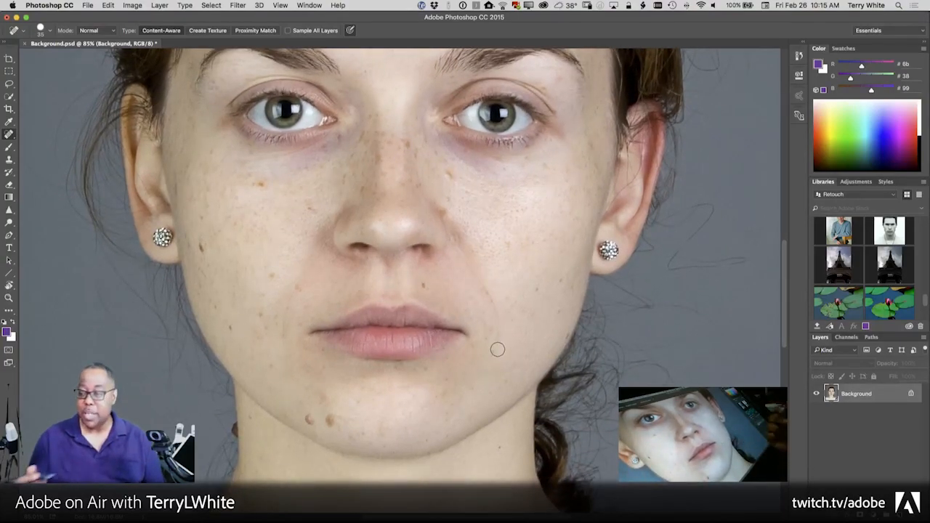
{"action": "mouse_move", "coordinate": [691, 259]}
{"action": "left_mouse_down"}
{"action": "mouse_move", "coordinate": [744, 260]}
{"action": "mouse_move", "coordinate": [667, 265]}
{"action": "mouse_move", "coordinate": [706, 222]}
{"action": "mouse_move", "coordinate": [712, 206]}
{"action": "mouse_move", "coordinate": [686, 216]}
{"action": "left_mouse_up"}
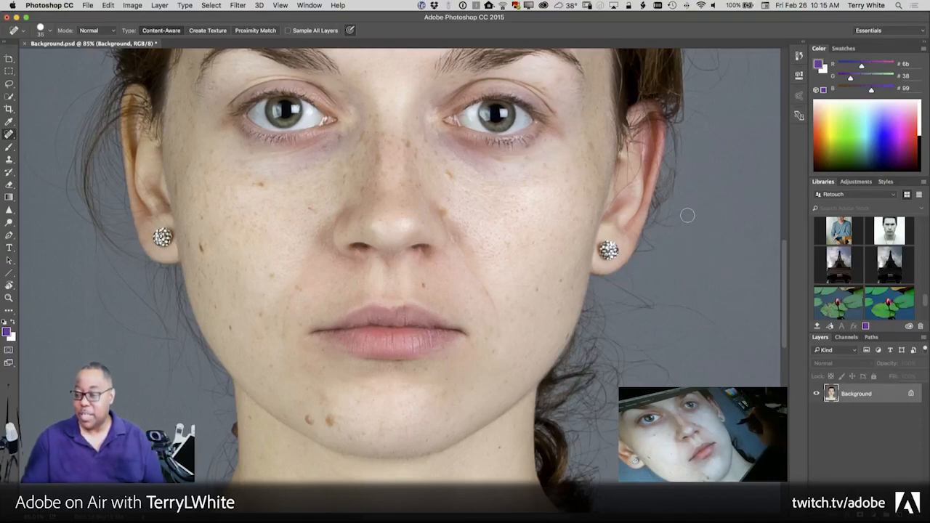
{"action": "mouse_move", "coordinate": [726, 335]}
{"action": "left_mouse_down"}
{"action": "mouse_move", "coordinate": [687, 303]}
{"action": "mouse_move", "coordinate": [673, 345]}
{"action": "mouse_move", "coordinate": [643, 354]}
{"action": "left_mouse_up"}
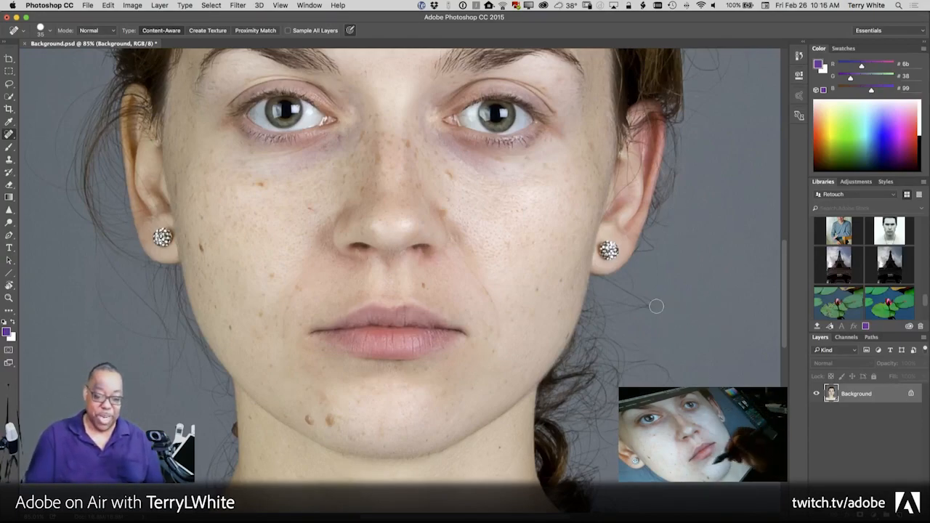
Remove the flyaway hairs from the gray background along the image's left side of the head, up to the upper hair edge.
{"action": "left_click_drag", "start_coordinate": [351, 391], "coordinate": [509, 468]}
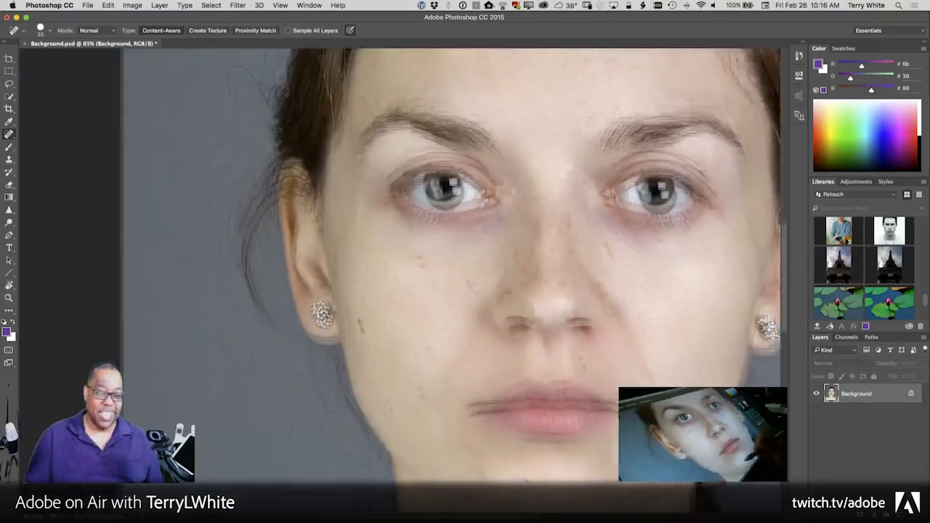
{"action": "mouse_move", "coordinate": [203, 253]}
{"action": "left_mouse_down"}
{"action": "mouse_move", "coordinate": [213, 280]}
{"action": "mouse_move", "coordinate": [236, 292]}
{"action": "mouse_move", "coordinate": [234, 241]}
{"action": "mouse_move", "coordinate": [251, 207]}
{"action": "mouse_move", "coordinate": [271, 194]}
{"action": "mouse_move", "coordinate": [234, 327]}
{"action": "mouse_move", "coordinate": [219, 324]}
{"action": "mouse_move", "coordinate": [213, 335]}
{"action": "mouse_move", "coordinate": [239, 374]}
{"action": "left_mouse_up"}
{"action": "left_click", "coordinate": [212, 374]}
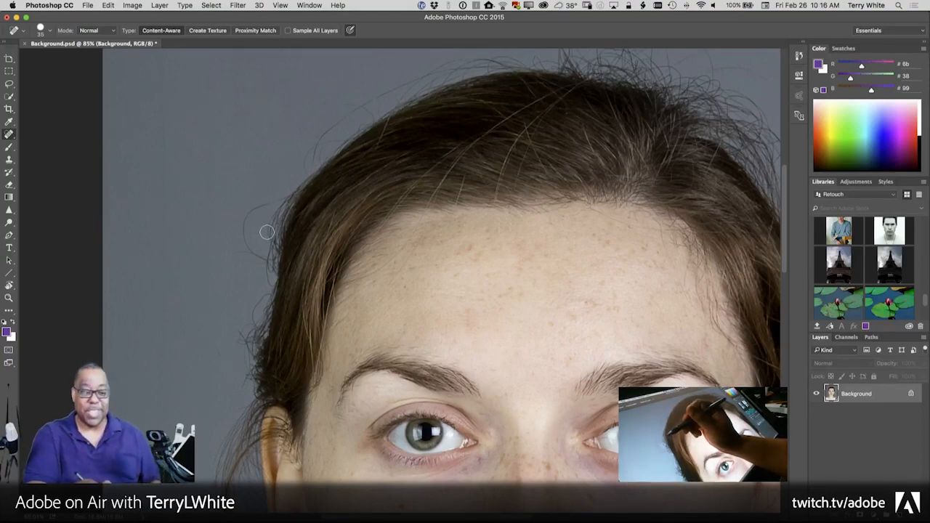
{"action": "mouse_move", "coordinate": [271, 203]}
{"action": "left_mouse_down"}
{"action": "mouse_move", "coordinate": [241, 233]}
{"action": "mouse_move", "coordinate": [260, 266]}
{"action": "left_mouse_up"}
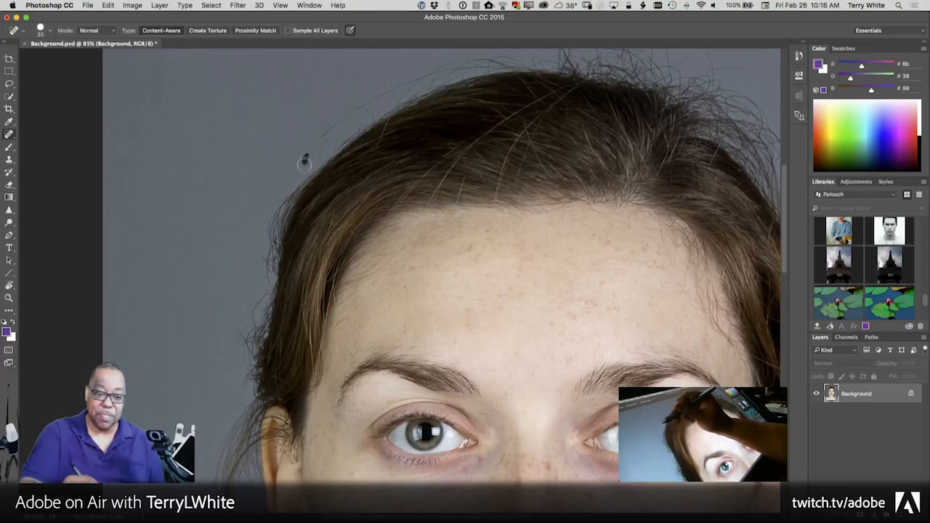
{"action": "left_click_drag", "start_coordinate": [314, 139], "coordinate": [363, 104]}
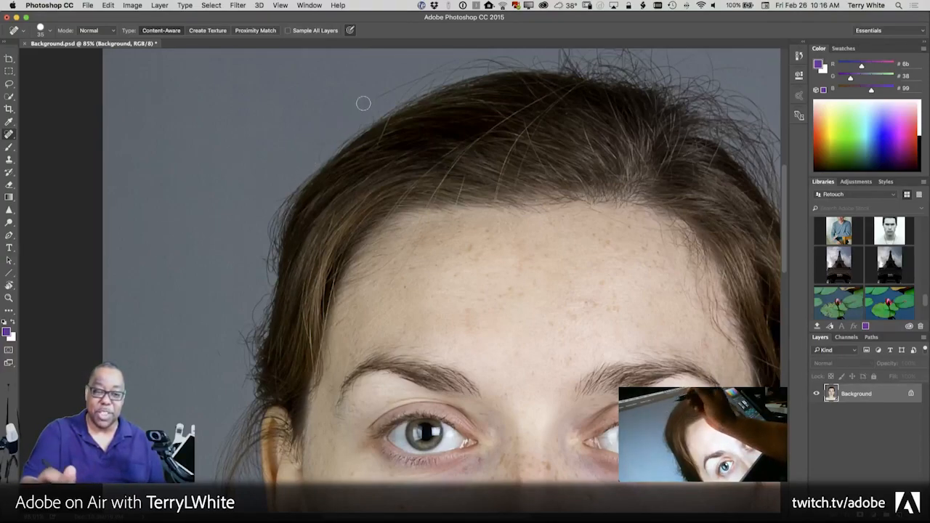
{"action": "left_click_drag", "start_coordinate": [389, 90], "coordinate": [429, 69]}
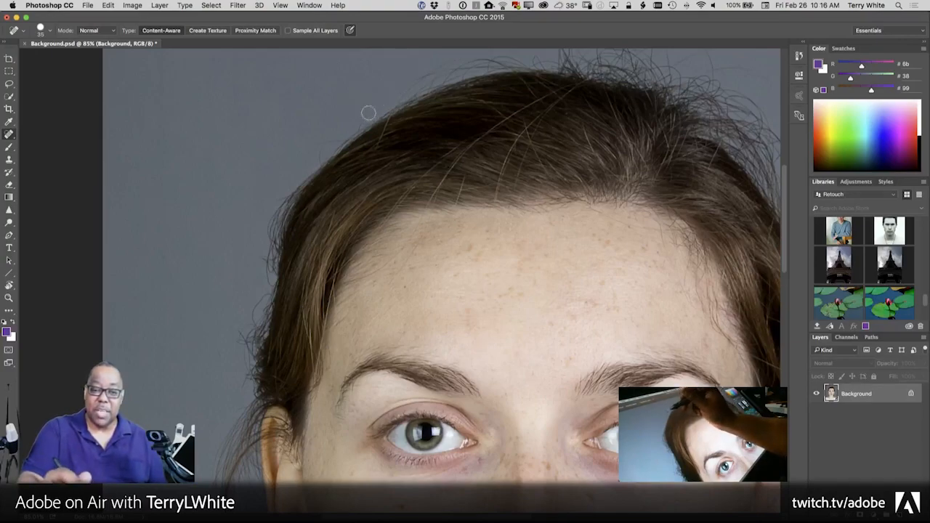
{"action": "left_click_drag", "start_coordinate": [322, 141], "coordinate": [318, 162]}
Remove the longest flyaway hairs standing out against the background above the crown and beside its upper edge.
{"action": "left_click_drag", "start_coordinate": [609, 322], "coordinate": [446, 388]}
{"action": "mouse_move", "coordinate": [463, 94]}
{"action": "left_mouse_down"}
{"action": "mouse_move", "coordinate": [466, 113]}
{"action": "mouse_move", "coordinate": [501, 119]}
{"action": "mouse_move", "coordinate": [514, 147]}
{"action": "left_mouse_up"}
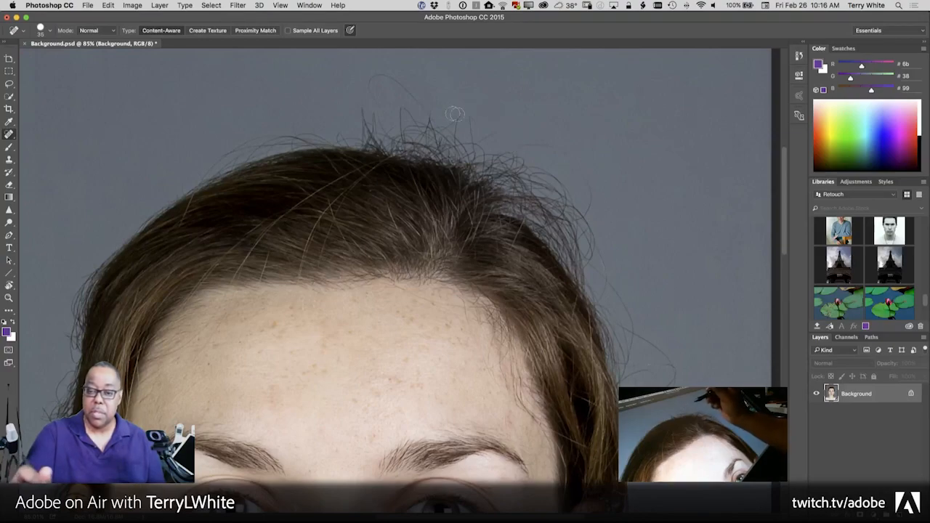
{"action": "mouse_move", "coordinate": [429, 112]}
{"action": "left_mouse_down"}
{"action": "mouse_move", "coordinate": [399, 80]}
{"action": "mouse_move", "coordinate": [370, 86]}
{"action": "left_mouse_up"}
{"action": "left_click_drag", "start_coordinate": [374, 88], "coordinate": [378, 105]}
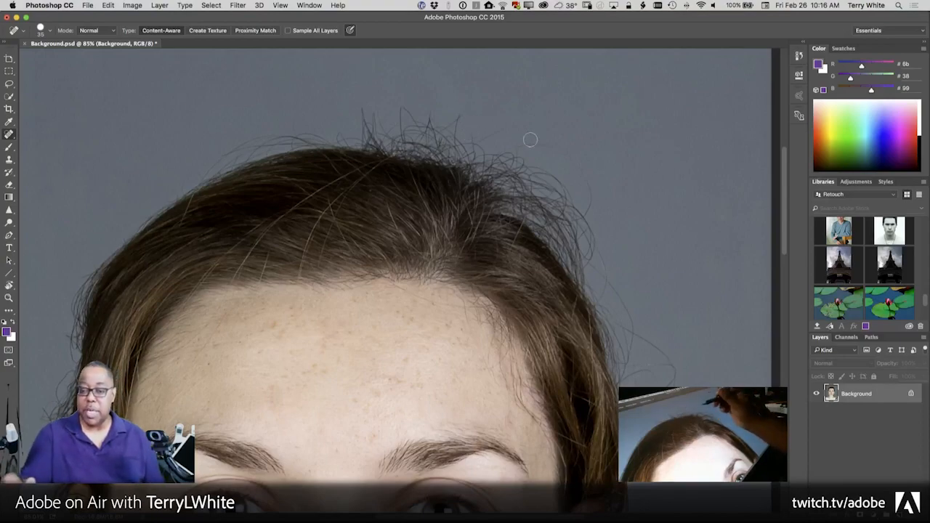
{"action": "mouse_move", "coordinate": [520, 146]}
{"action": "left_mouse_down"}
{"action": "mouse_move", "coordinate": [552, 150]}
{"action": "mouse_move", "coordinate": [577, 168]}
{"action": "mouse_move", "coordinate": [585, 209]}
{"action": "left_mouse_up"}
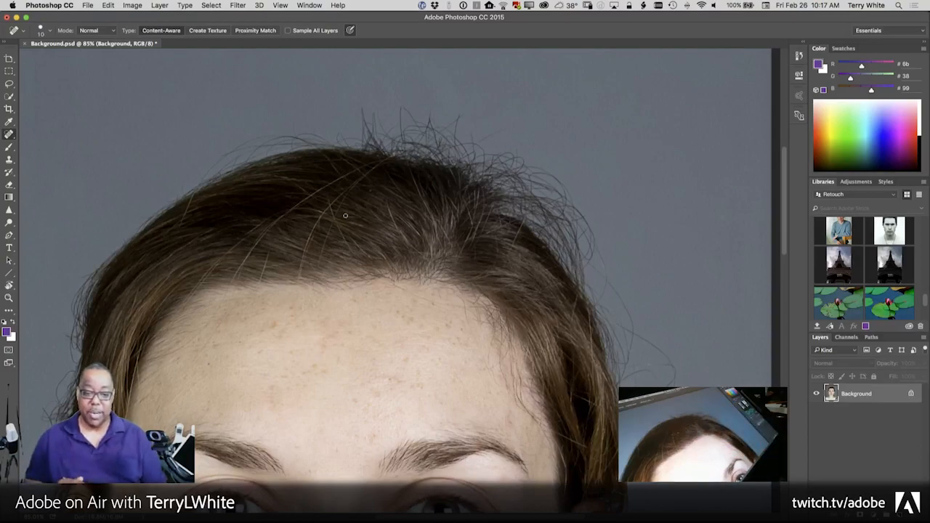
Enlarge the Spot Healing Brush to a size of 250.
{"action": "key", "text": "bracketright"}
{"action": "key", "text": "bracketright"}
{"action": "key", "text": "bracketright"}
{"action": "key", "text": "bracketright"}
{"action": "key", "text": "bracketright"}
{"action": "key", "text": "bracketright"}
{"action": "key", "text": "bracketright"}
{"action": "key", "text": "bracketright"}
{"action": "key", "text": "bracketright"}
{"action": "key", "text": "bracketright"}
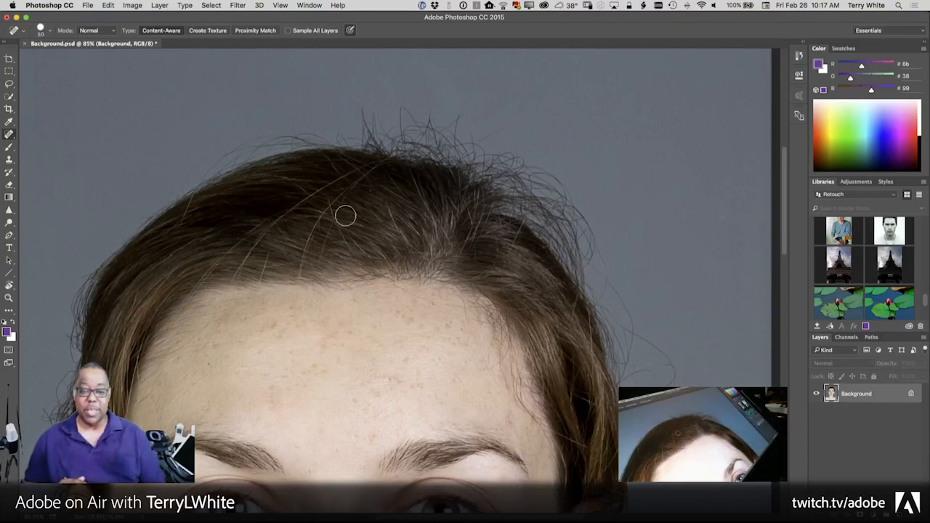
{"action": "key", "text": "bracketright"}
{"action": "key", "text": "bracketright"}
{"action": "key", "text": "bracketright"}
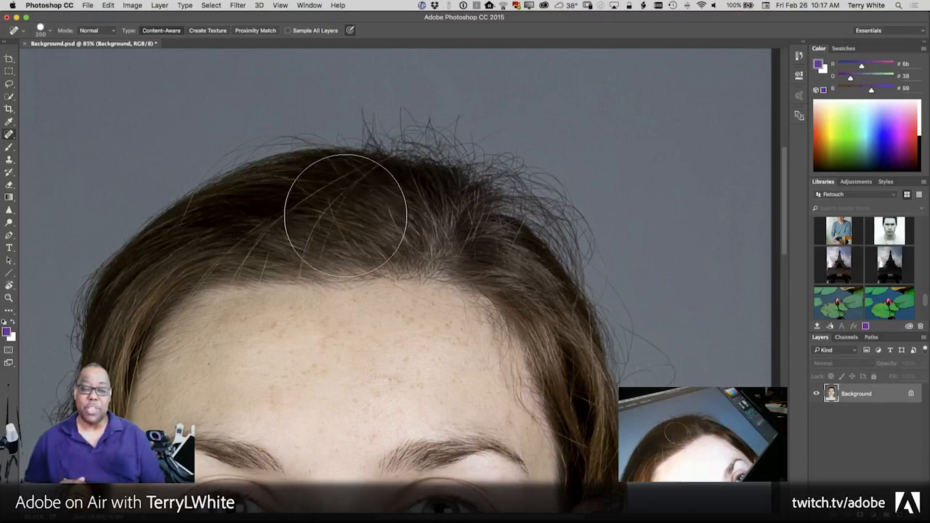
Reduce the Spot Healing Brush to a size of 30.
{"action": "key", "text": "bracketleft"}
{"action": "key", "text": "bracketleft"}
{"action": "key", "text": "bracketleft"}
{"action": "key", "text": "bracketleft"}
{"action": "key", "text": "bracketleft"}
{"action": "key", "text": "bracketleft"}
{"action": "key", "text": "bracketleft"}
{"action": "key", "text": "bracketleft"}
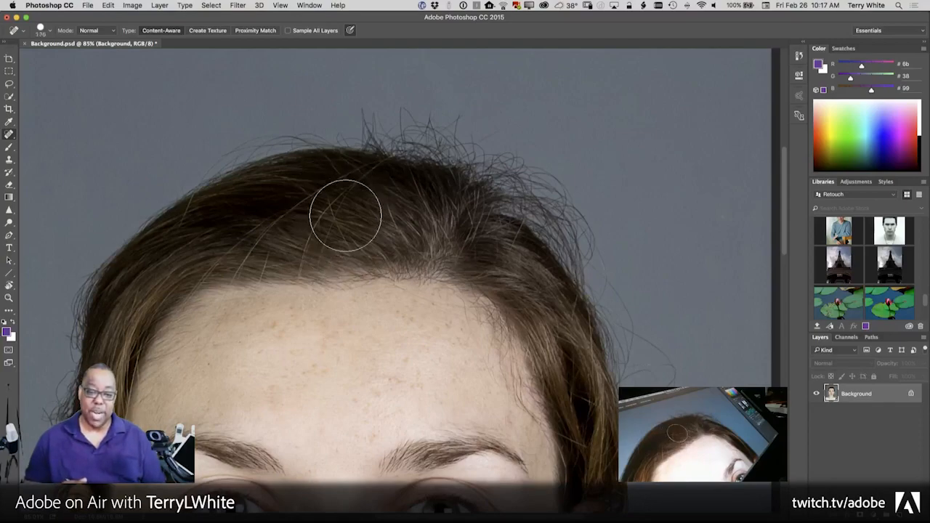
{"action": "key", "text": "bracketleft"}
{"action": "key", "text": "bracketleft"}
{"action": "key", "text": "bracketleft"}
{"action": "key", "text": "bracketleft"}
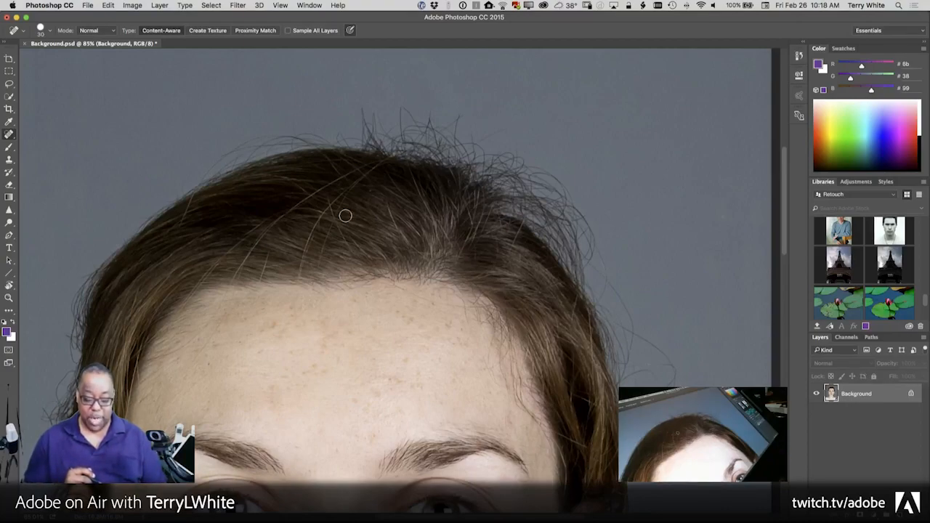
Reduce the Spot Healing Brush to a size of 10.
{"action": "key", "text": "bracketleft"}
{"action": "key", "text": "bracketleft"}
{"action": "key", "text": "bracketleft"}
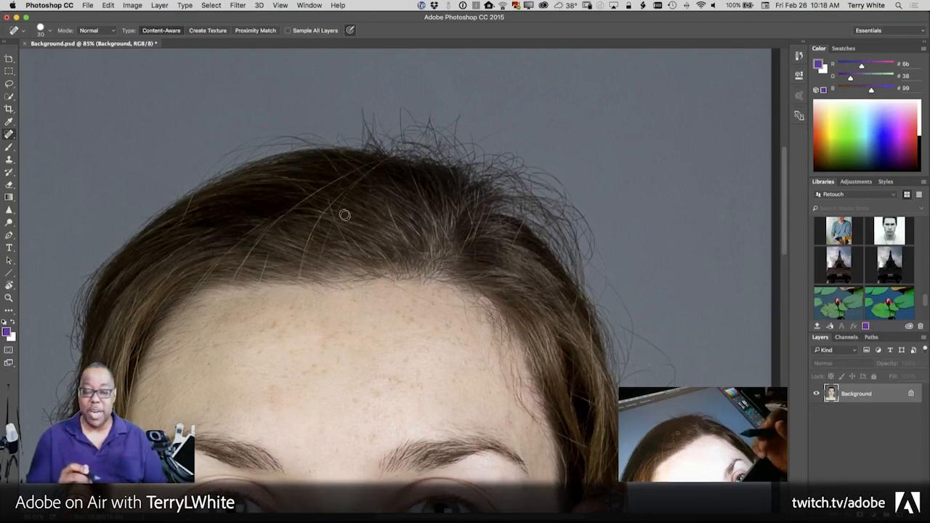
{"action": "key", "text": "bracketleft"}
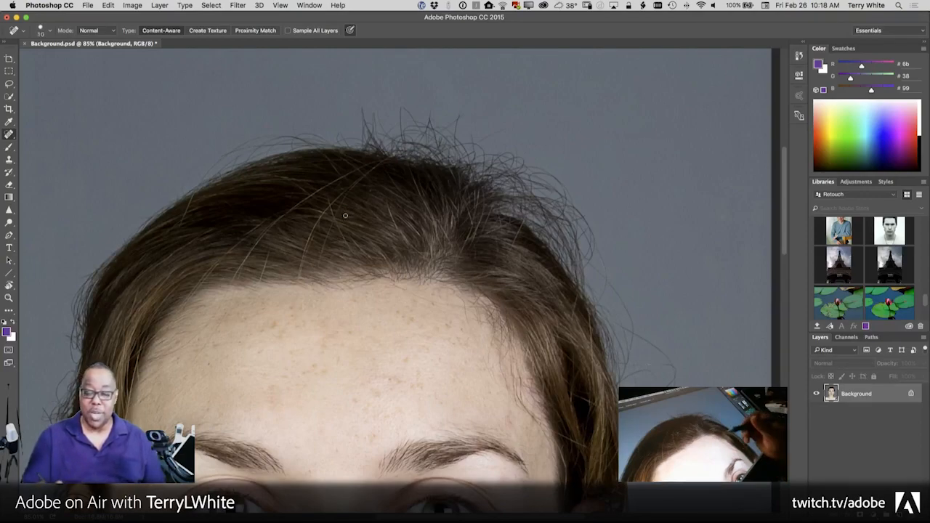
Enlarge the Spot Healing Brush to a size of 45.
{"action": "left_click_drag", "start_coordinate": [449, 304], "coordinate": [392, 285]}
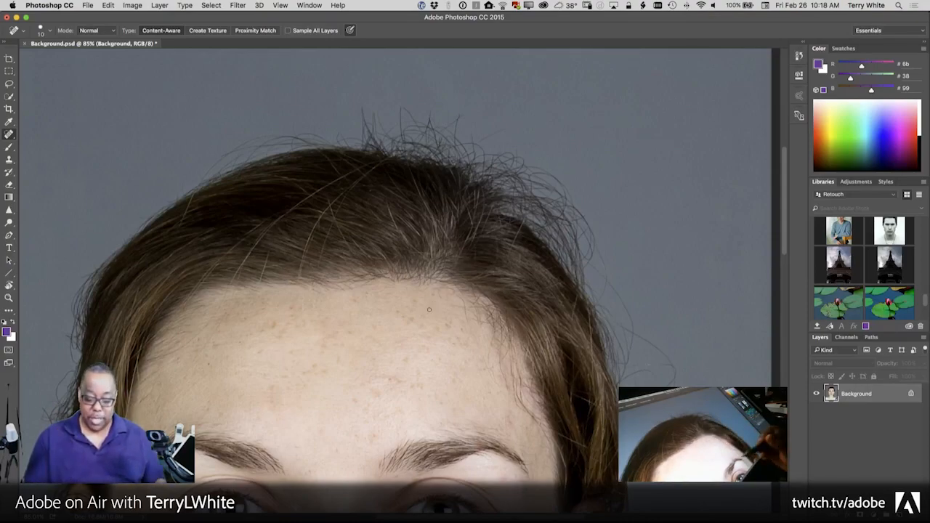
{"action": "left_click_drag", "start_coordinate": [412, 455], "coordinate": [415, 351]}
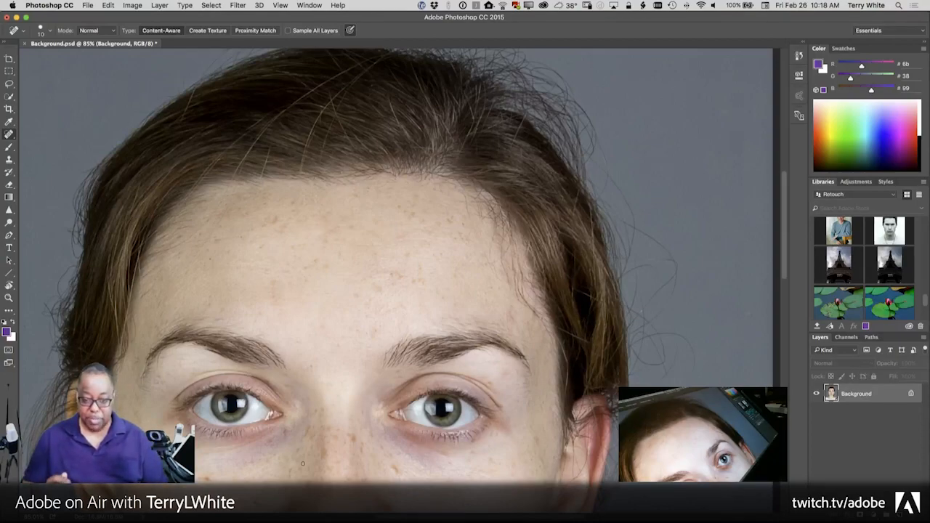
{"action": "key", "text": "bracketright"}
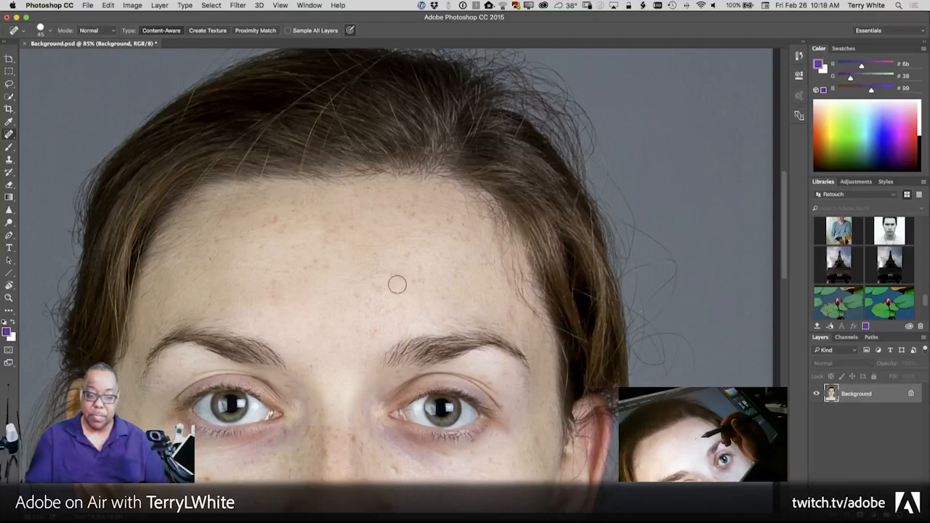
{"action": "key", "text": "bracketright"}
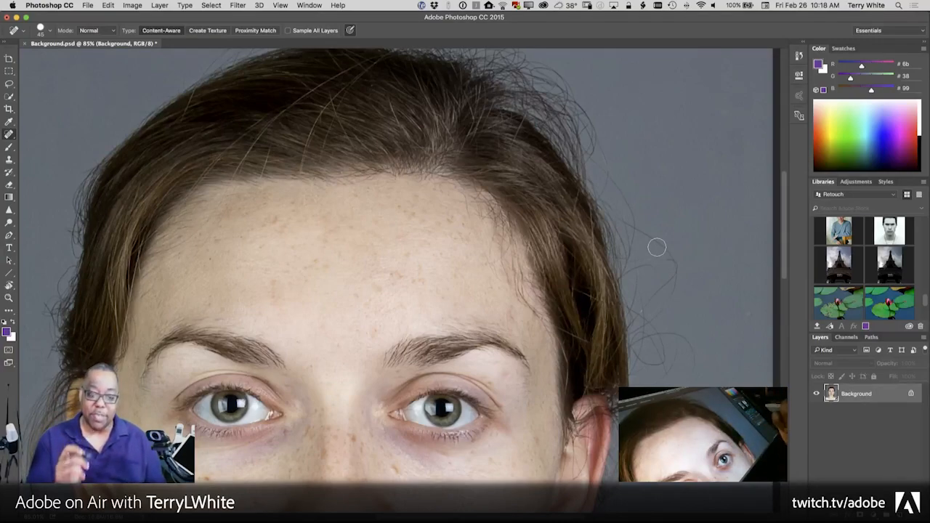
Heal a long diagonal strip of skin from the middle of the forehead down to between the eyebrows.
{"action": "left_click_drag", "start_coordinate": [364, 233], "coordinate": [334, 337]}
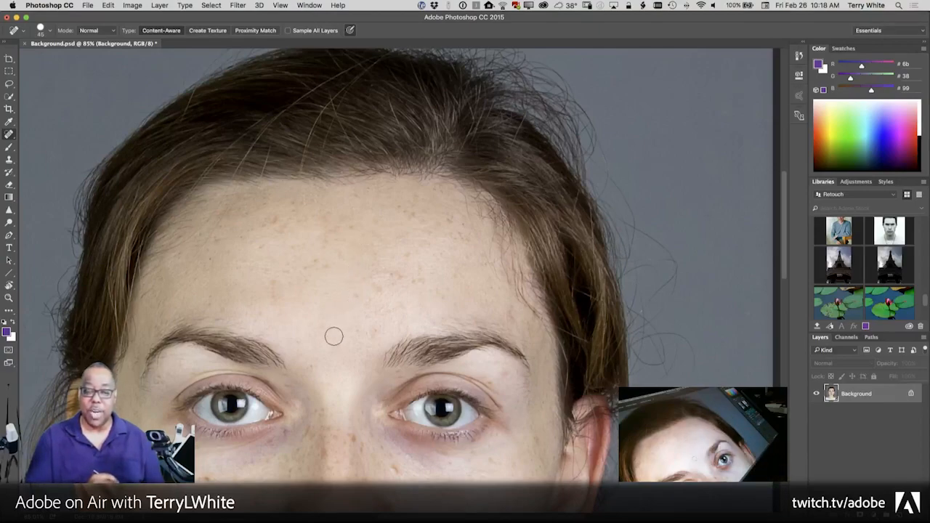
{"action": "left_click_drag", "start_coordinate": [378, 234], "coordinate": [346, 354]}
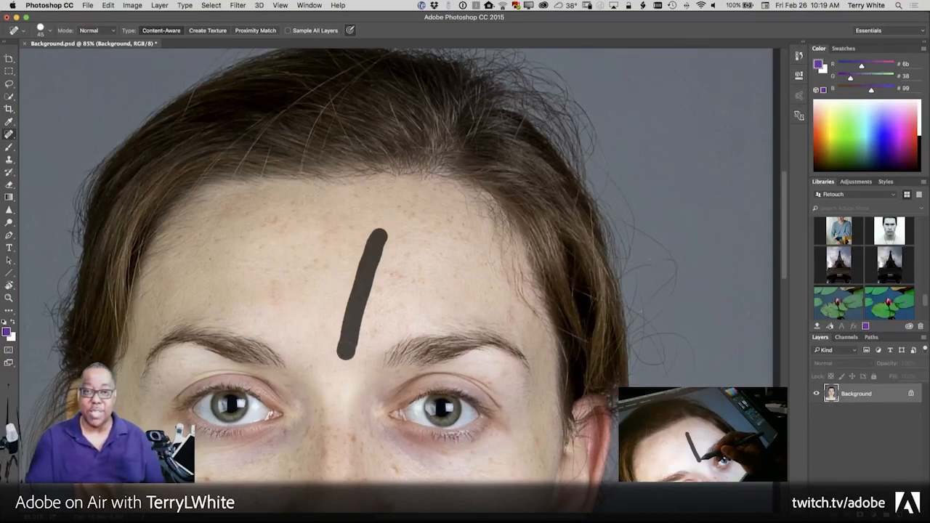
{"action": "left_click_drag", "start_coordinate": [346, 354], "coordinate": [344, 351]}
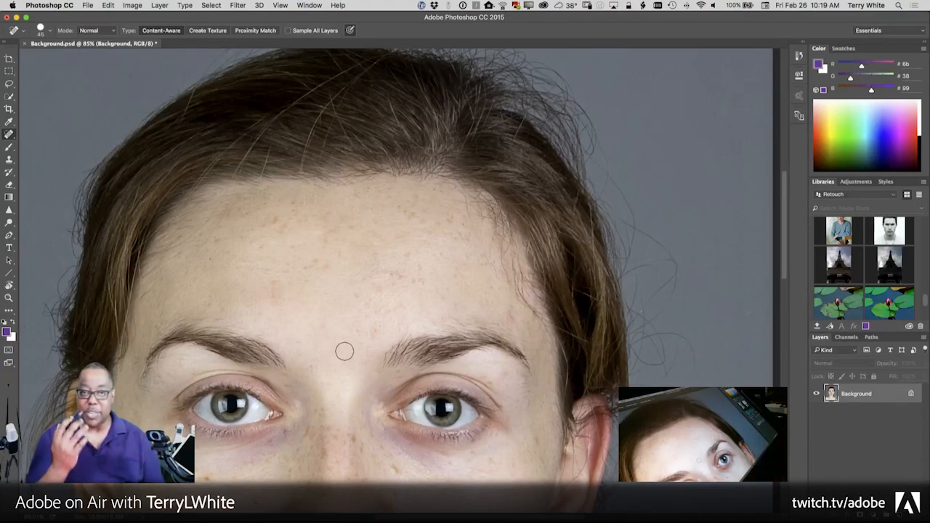
Remove the long flyaway strand running through the gray background beside the hair on the image's right side, at forehead height.
{"action": "left_click_drag", "start_coordinate": [640, 229], "coordinate": [671, 256]}
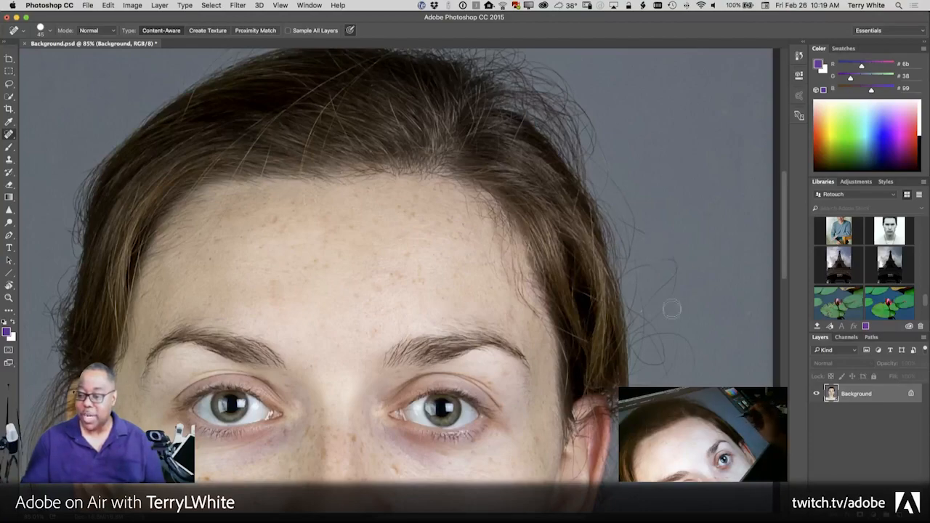
{"action": "left_click", "coordinate": [642, 230]}
{"action": "left_click", "coordinate": [639, 229]}
{"action": "left_click", "coordinate": [632, 237]}
{"action": "left_click_drag", "start_coordinate": [632, 237], "coordinate": [607, 175]}
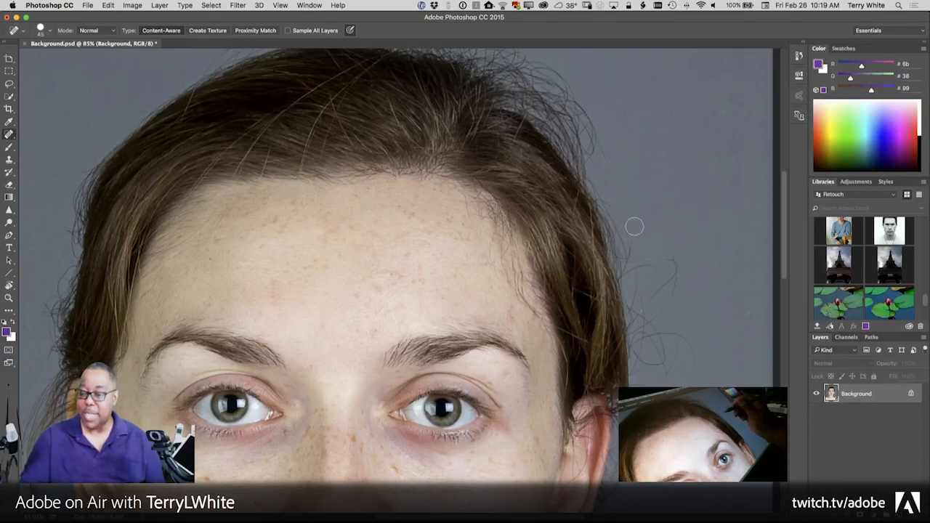
Remove the curled flyaway hairs from the gray background just above the ear on the image's right side.
{"action": "mouse_move", "coordinate": [665, 258]}
{"action": "left_mouse_down"}
{"action": "mouse_move", "coordinate": [675, 261]}
{"action": "mouse_move", "coordinate": [663, 285]}
{"action": "left_mouse_up"}
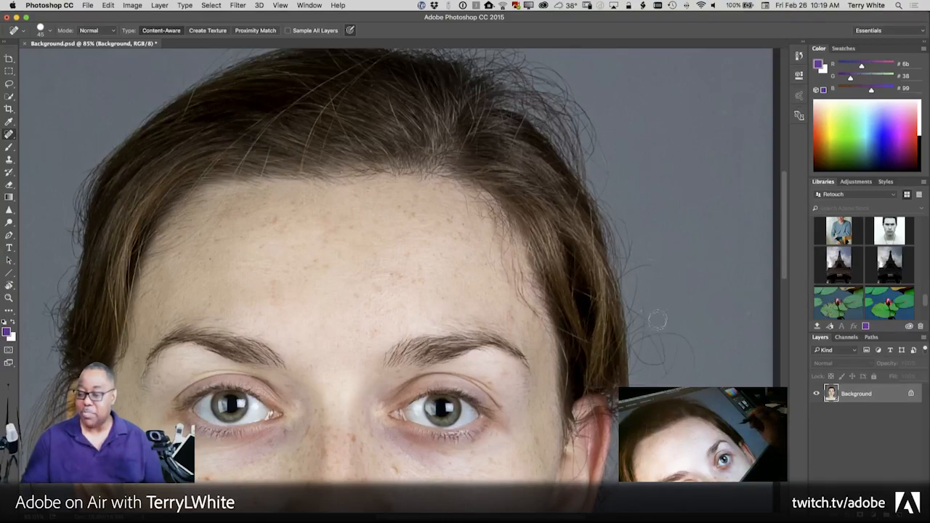
{"action": "left_click_drag", "start_coordinate": [658, 270], "coordinate": [649, 260]}
{"action": "left_click", "coordinate": [649, 260]}
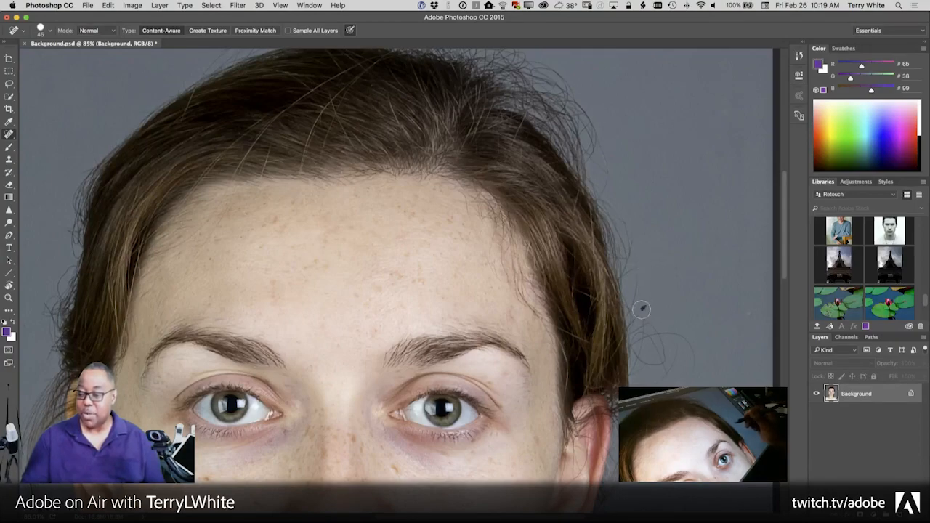
{"action": "mouse_move", "coordinate": [692, 376]}
{"action": "left_mouse_down"}
{"action": "mouse_move", "coordinate": [681, 337]}
{"action": "mouse_move", "coordinate": [669, 367]}
{"action": "left_mouse_up"}
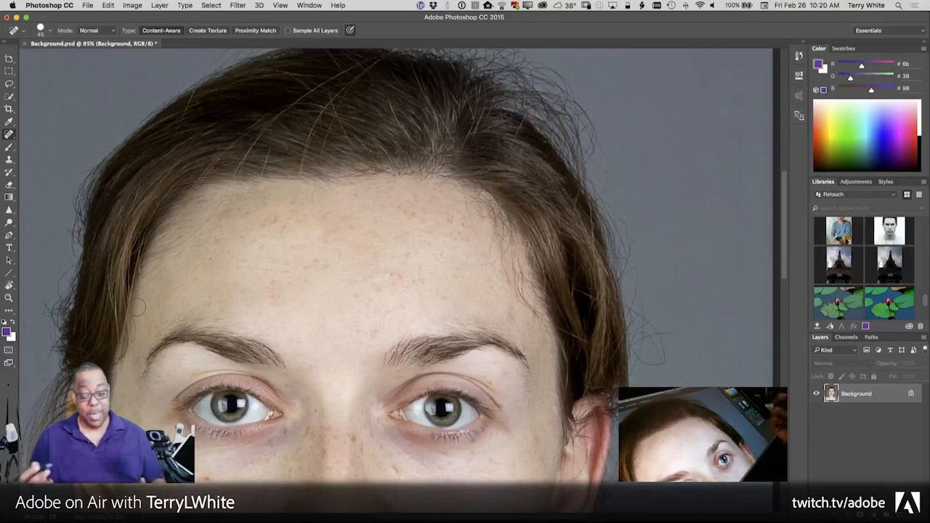
Heal the spots below the inner end of the image-right eyebrow and on the temple beside that eye.
{"action": "left_click", "coordinate": [395, 380]}
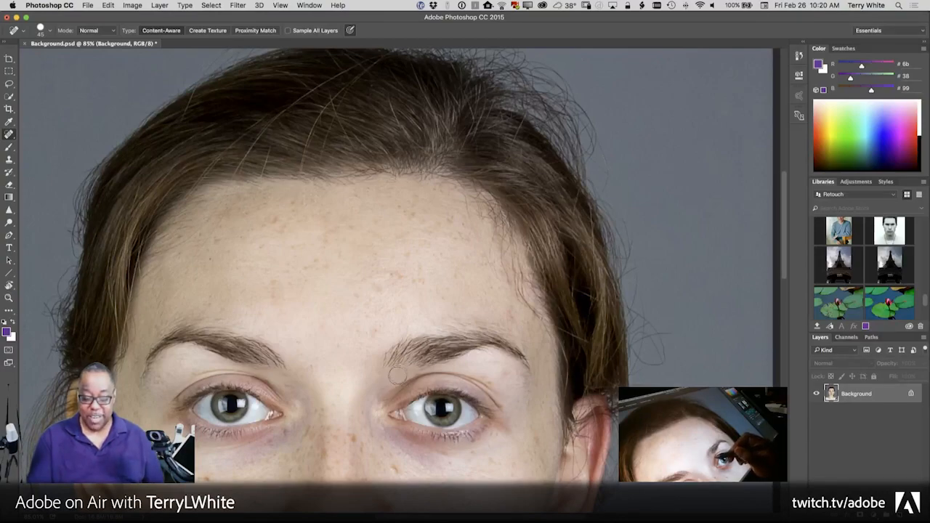
{"action": "left_click", "coordinate": [393, 380]}
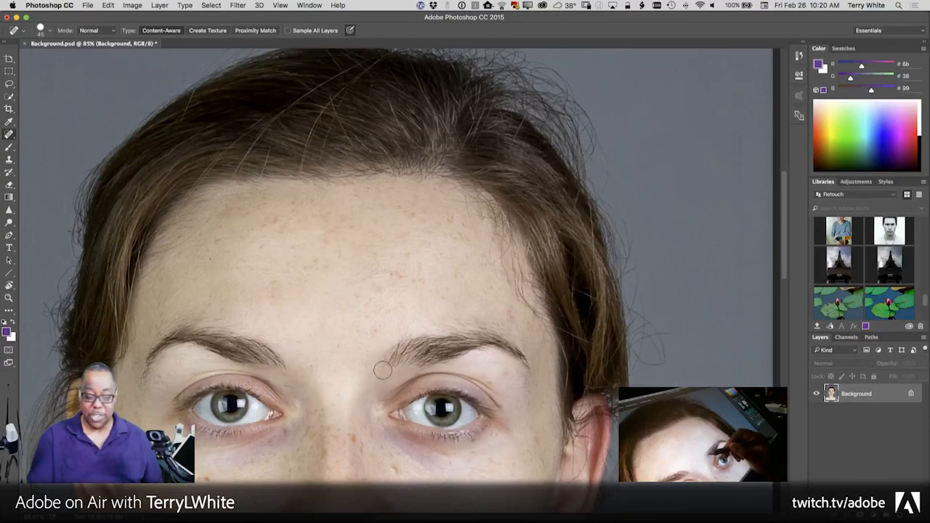
{"action": "scroll", "coordinate": [381, 368], "scroll_direction": "down", "scroll_amount": 5}
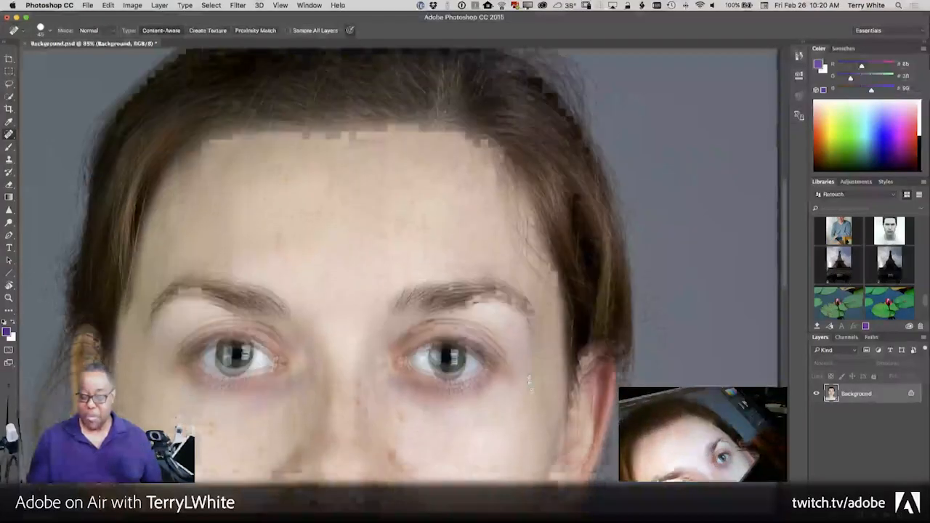
{"action": "left_click", "coordinate": [521, 288]}
{"action": "left_click", "coordinate": [524, 291]}
{"action": "left_click", "coordinate": [526, 308]}
{"action": "left_click", "coordinate": [516, 322]}
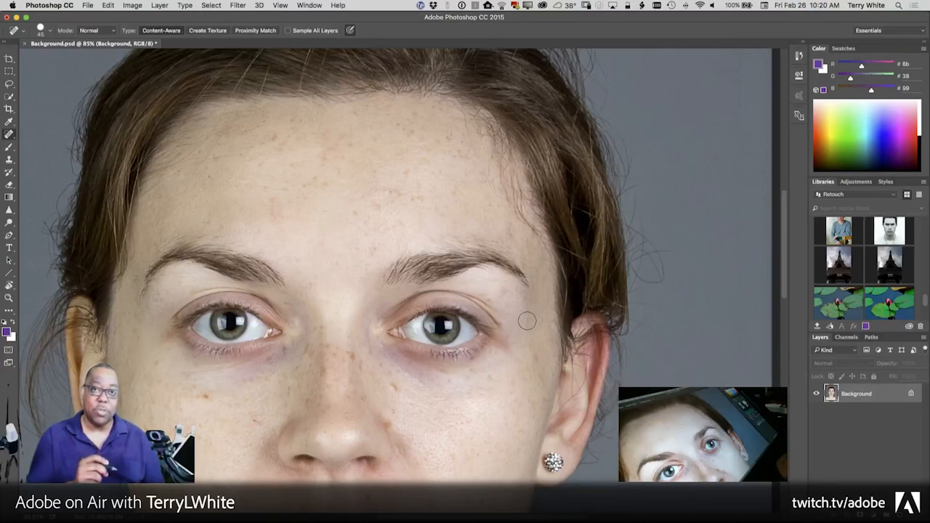
With the Healing Brush in Lighten mode at size 35, sample clean forehead skin and heal the spots and reddish patch above the image-left eyebrow.
{"action": "left_click", "coordinate": [9, 134]}
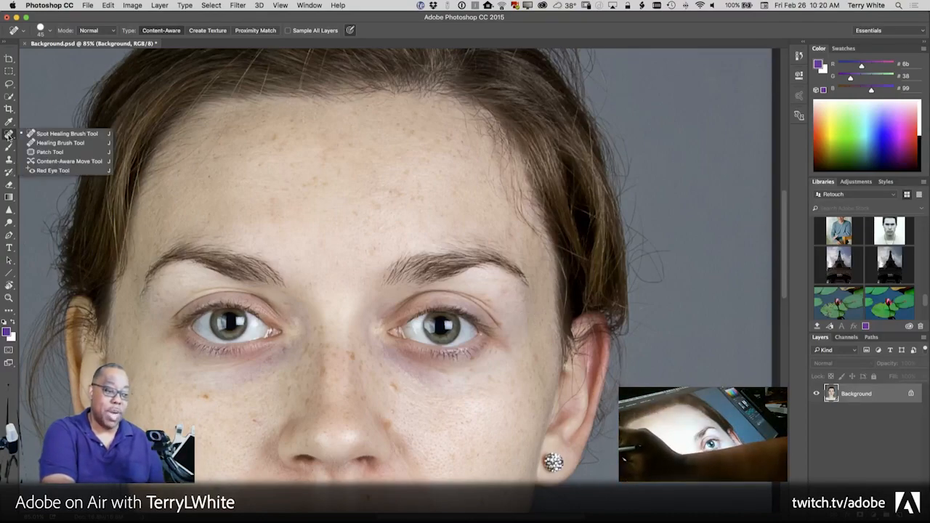
{"action": "left_click", "coordinate": [83, 143]}
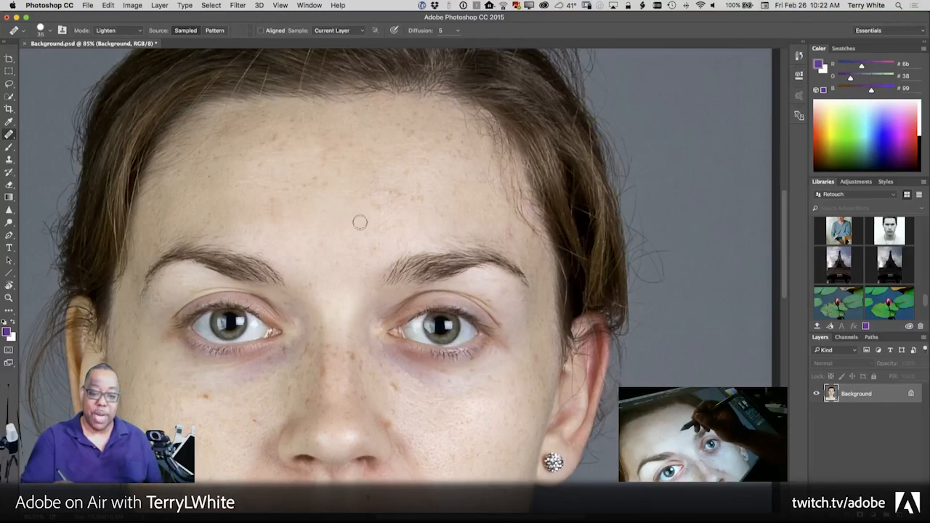
{"action": "left_click", "coordinate": [302, 195]}
{"action": "left_click", "coordinate": [292, 126]}
{"action": "left_click", "coordinate": [275, 141]}
{"action": "left_click", "coordinate": [279, 149]}
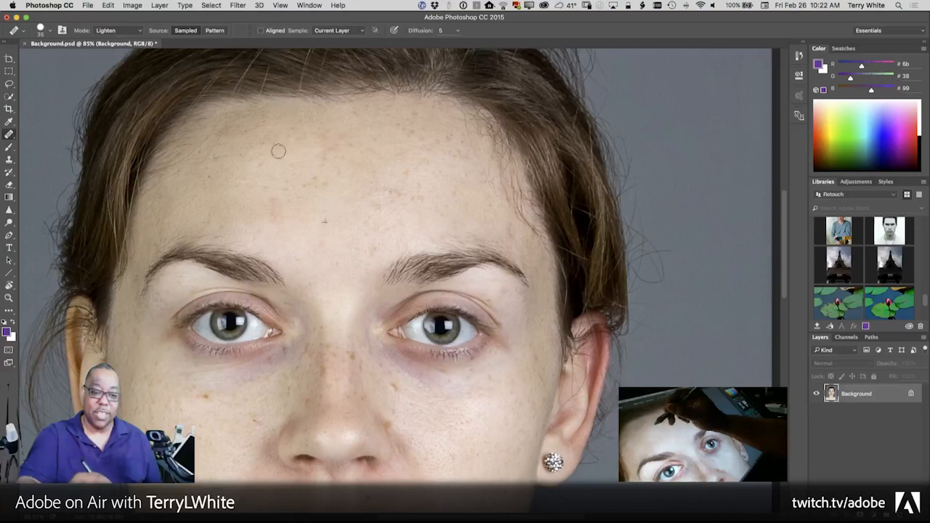
{"action": "left_click_drag", "start_coordinate": [273, 197], "coordinate": [277, 216]}
{"action": "left_click", "coordinate": [272, 214]}
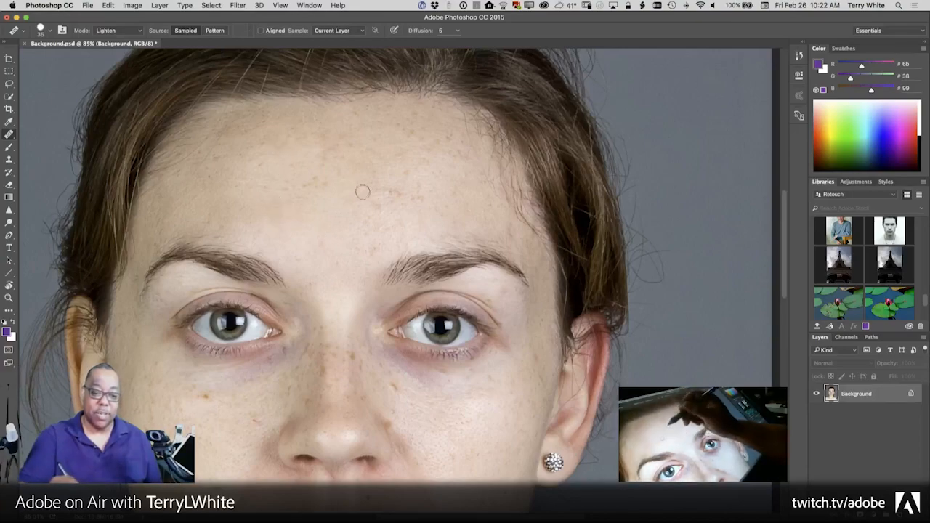
Heal the brown and reddish spots across the middle of the forehead, down to the area between the eyebrows.
{"action": "left_click", "coordinate": [322, 185]}
{"action": "left_click", "coordinate": [314, 186]}
{"action": "mouse_move", "coordinate": [312, 182]}
{"action": "left_mouse_down"}
{"action": "mouse_move", "coordinate": [301, 186]}
{"action": "mouse_move", "coordinate": [314, 194]}
{"action": "mouse_move", "coordinate": [331, 160]}
{"action": "left_mouse_up"}
{"action": "left_click", "coordinate": [339, 175]}
{"action": "left_click", "coordinate": [356, 190]}
{"action": "left_click", "coordinate": [375, 207]}
{"action": "left_click", "coordinate": [379, 223]}
{"action": "left_click_drag", "start_coordinate": [392, 194], "coordinate": [398, 194]}
{"action": "left_click", "coordinate": [403, 177]}
{"action": "left_click_drag", "start_coordinate": [367, 224], "coordinate": [371, 217]}
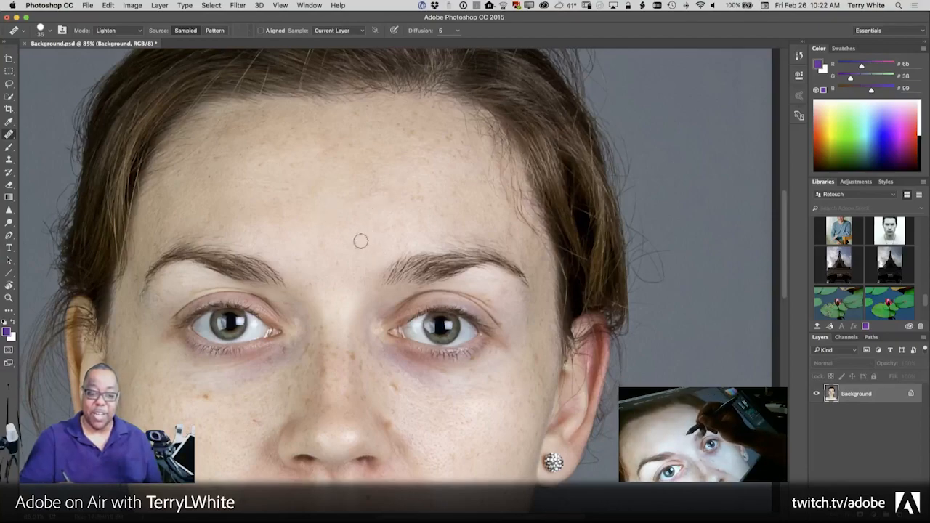
{"action": "left_click", "coordinate": [337, 264]}
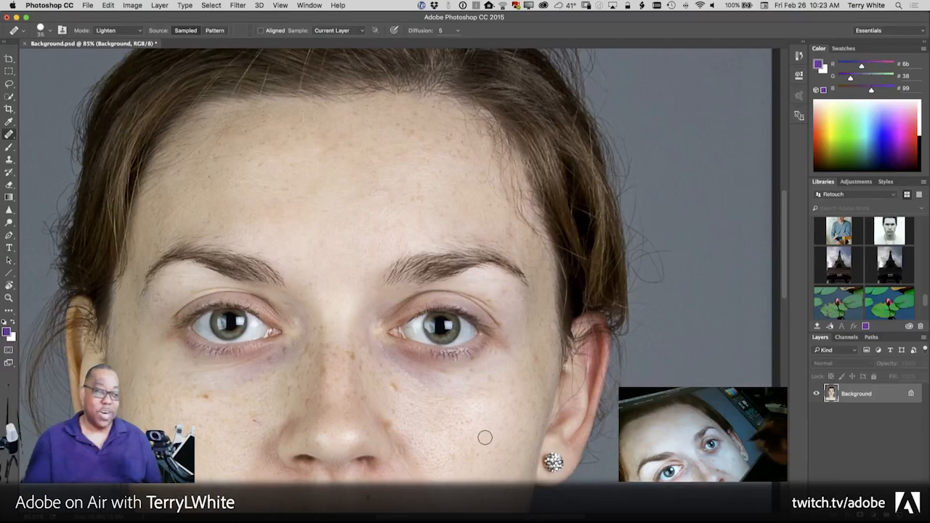
Switch back to the Spot Healing Brush and remove spots from the forehead and from the image-right cheek beside the nose.
{"action": "right_click", "coordinate": [10, 135]}
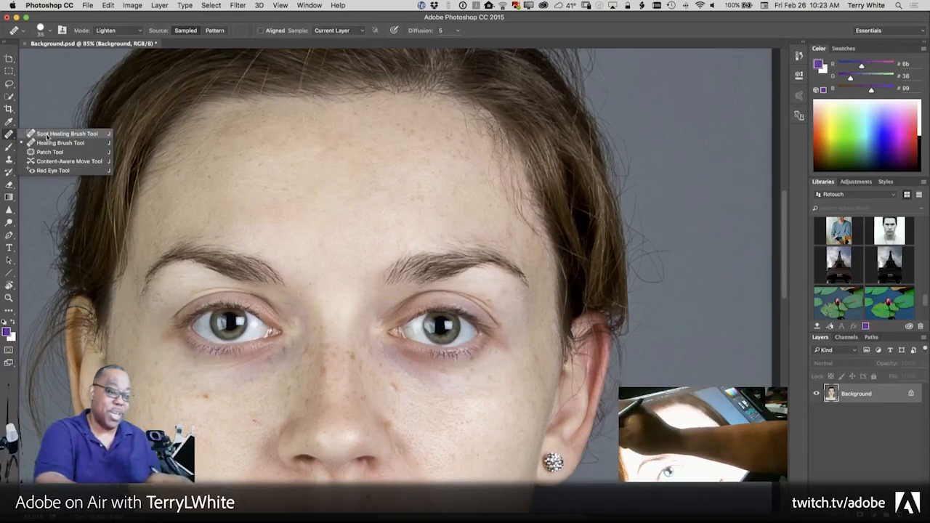
{"action": "left_click", "coordinate": [66, 134]}
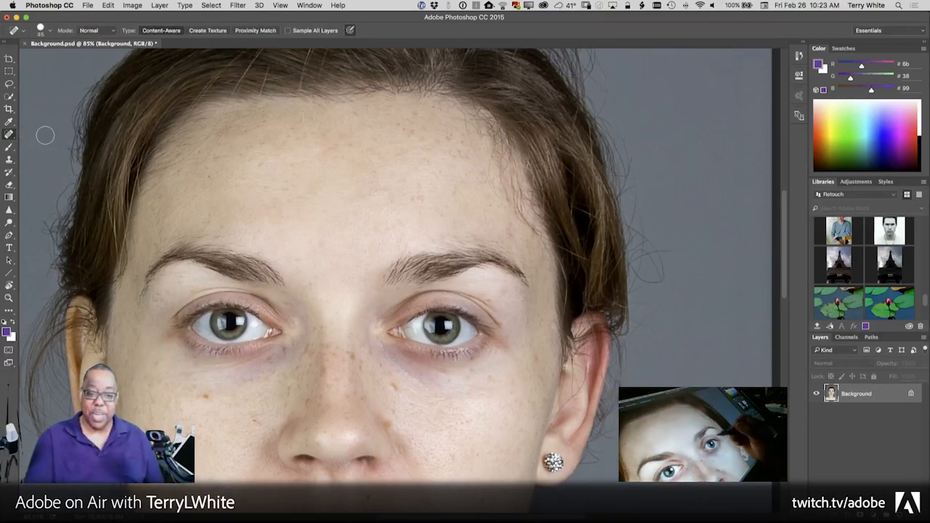
{"action": "left_click", "coordinate": [419, 197]}
{"action": "left_click", "coordinate": [419, 185]}
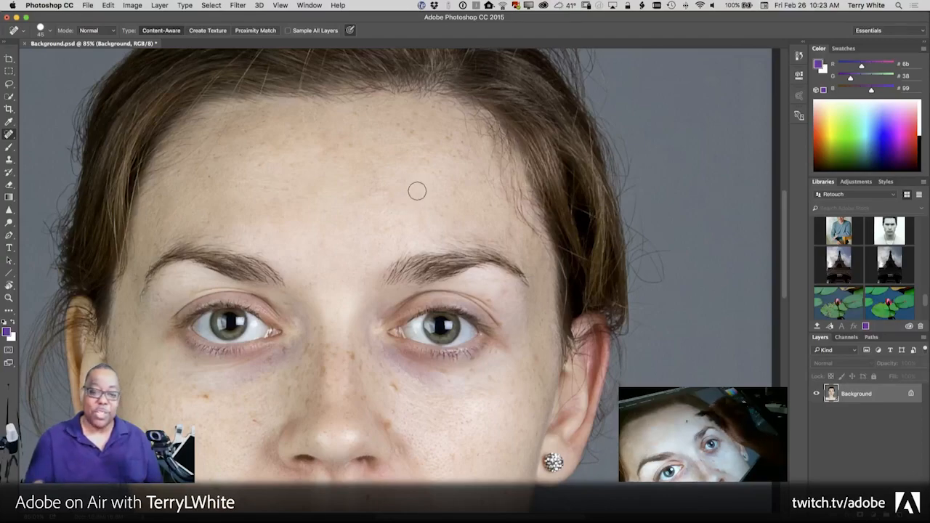
{"action": "left_click", "coordinate": [490, 377]}
{"action": "left_click", "coordinate": [394, 386]}
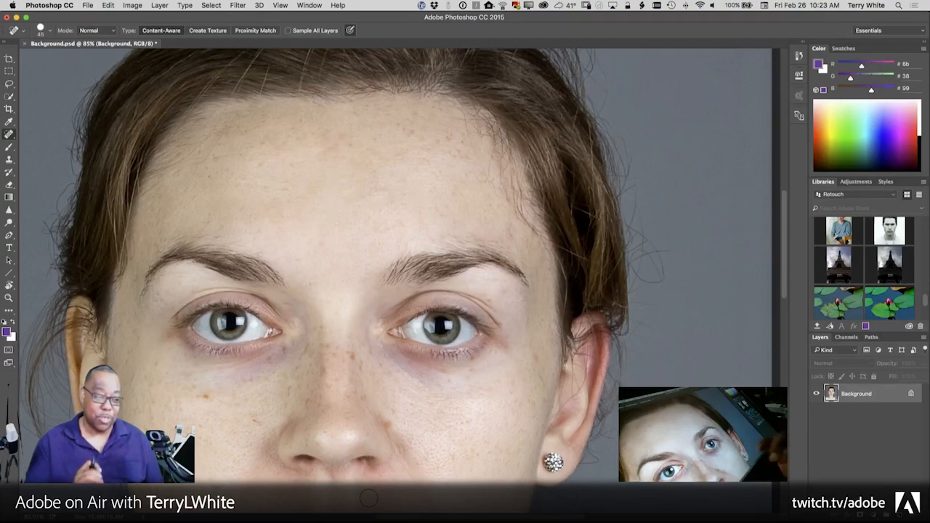
With the Patch Tool, outline the blemished skin at the base of the neck on the image's right side and patch it from nearby clean skin.
{"action": "left_click", "coordinate": [9, 134]}
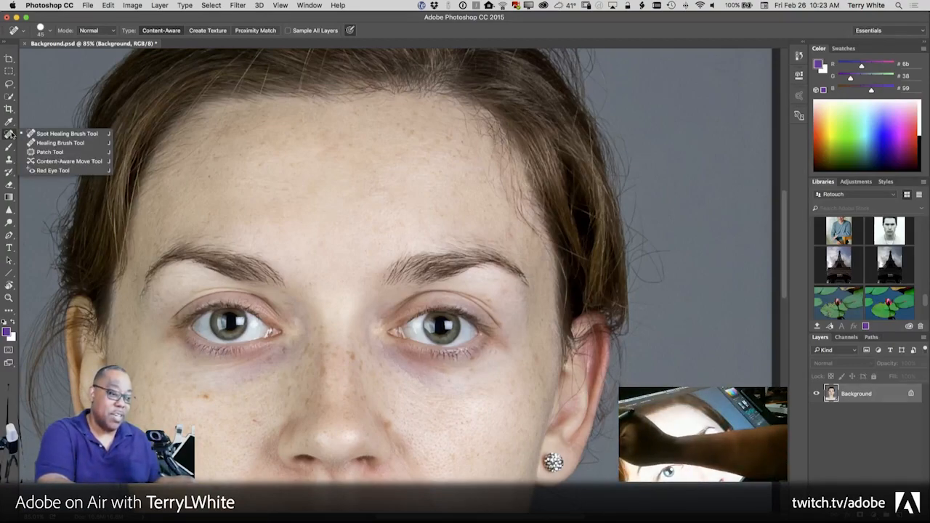
{"action": "left_click", "coordinate": [60, 151]}
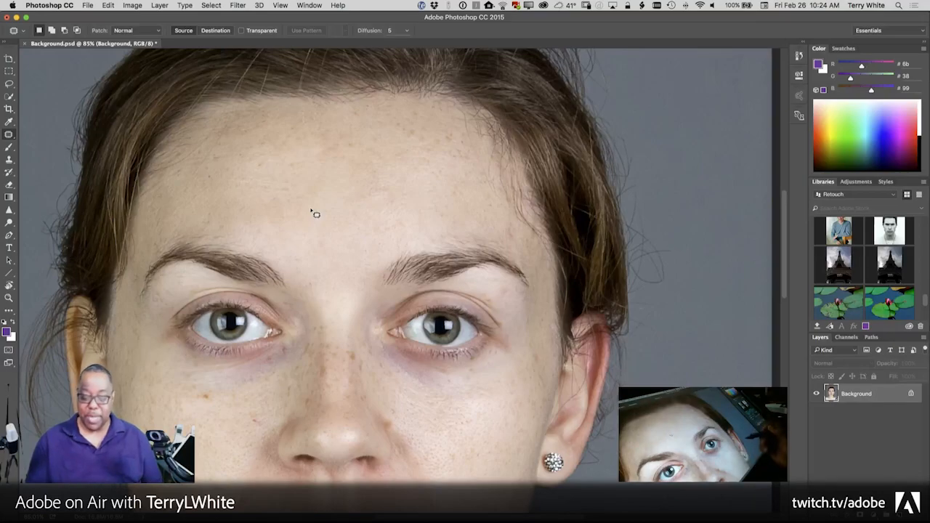
{"action": "left_click_drag", "start_coordinate": [463, 450], "coordinate": [477, 109]}
{"action": "left_click_drag", "start_coordinate": [413, 411], "coordinate": [454, 332]}
{"action": "left_click_drag", "start_coordinate": [522, 407], "coordinate": [472, 420]}
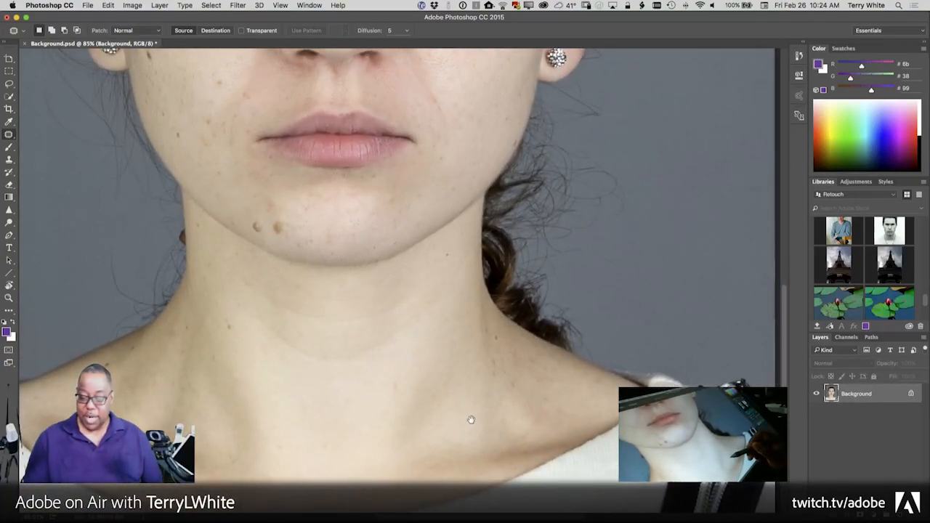
{"action": "mouse_move", "coordinate": [494, 337]}
{"action": "left_mouse_down"}
{"action": "mouse_move", "coordinate": [490, 376]}
{"action": "mouse_move", "coordinate": [505, 383]}
{"action": "mouse_move", "coordinate": [510, 353]}
{"action": "left_mouse_up"}
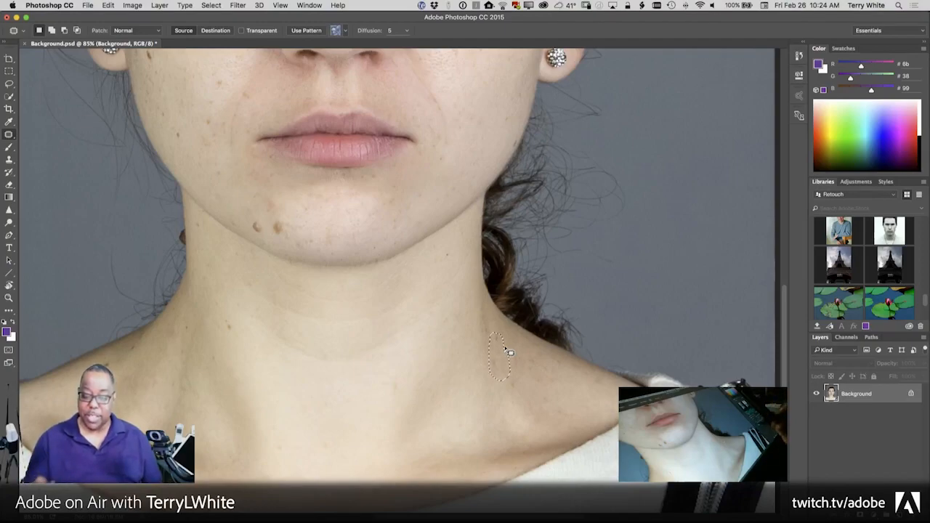
{"action": "left_click_drag", "start_coordinate": [506, 376], "coordinate": [538, 414]}
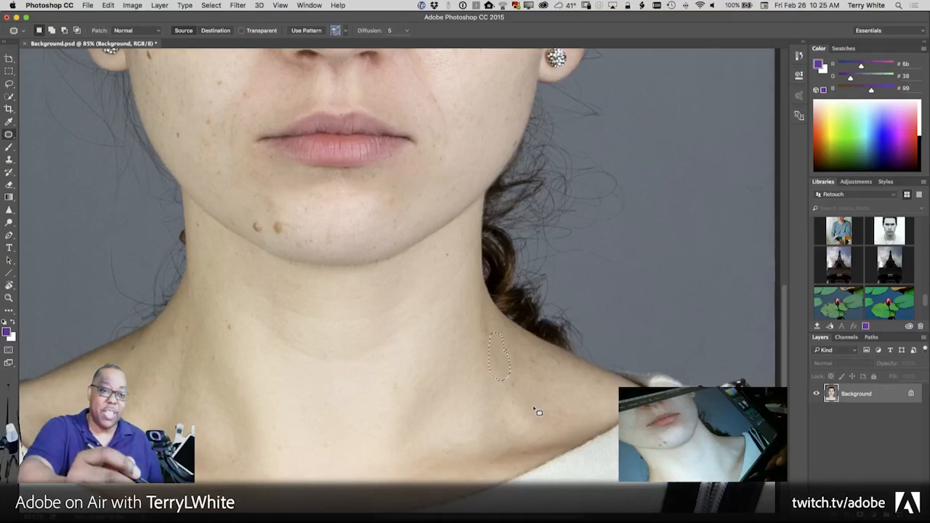
Deselect the patched area on the neck.
{"action": "left_click", "coordinate": [212, 5]}
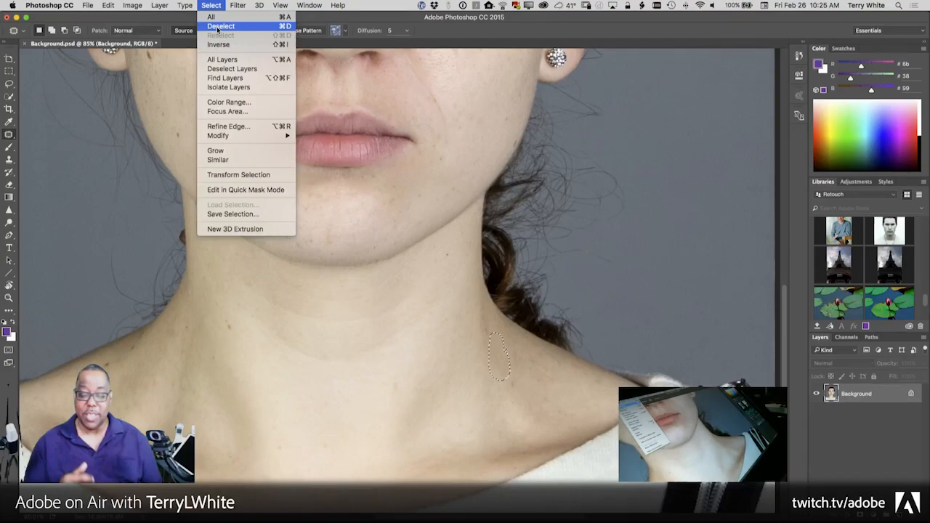
{"action": "left_click", "coordinate": [212, 6]}
{"action": "left_click", "coordinate": [447, 316]}
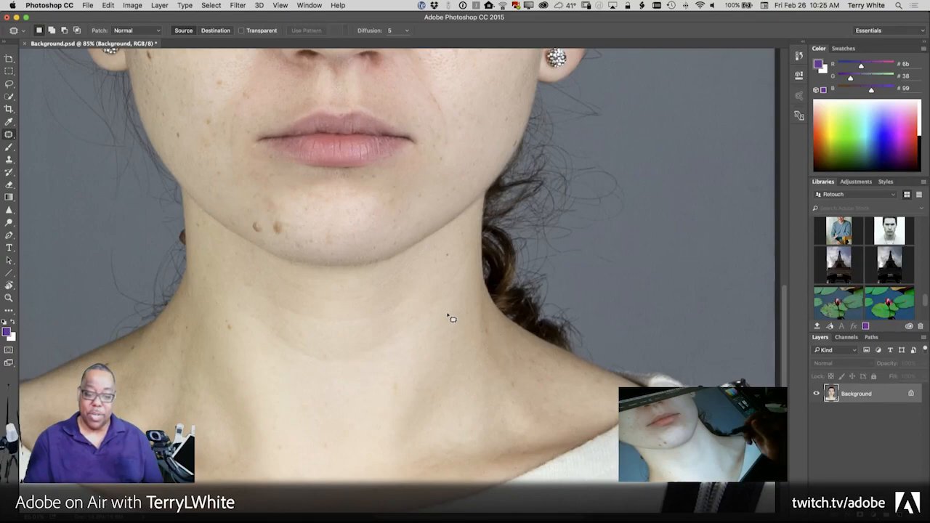
Switch from the Patch Tool back to the Spot Healing Brush and look over the available healing tools.
{"action": "left_click", "coordinate": [448, 315]}
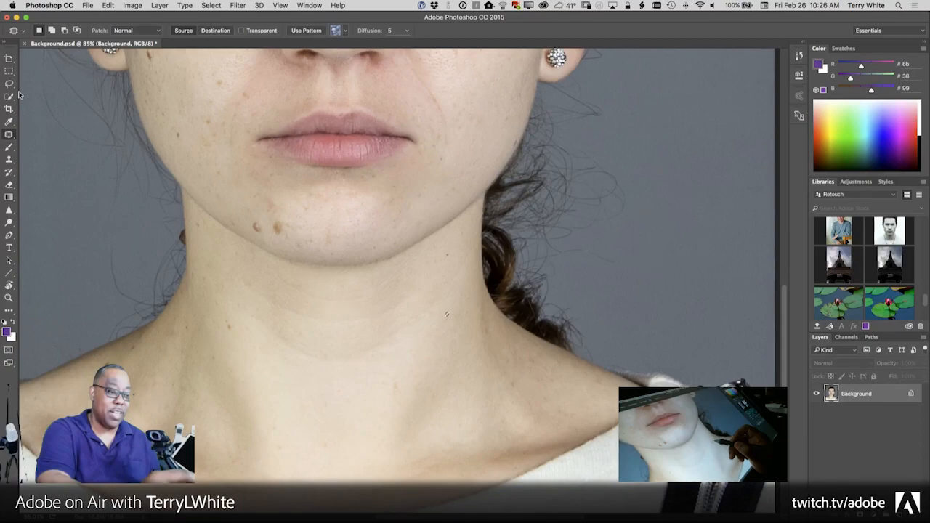
{"action": "key", "text": "j"}
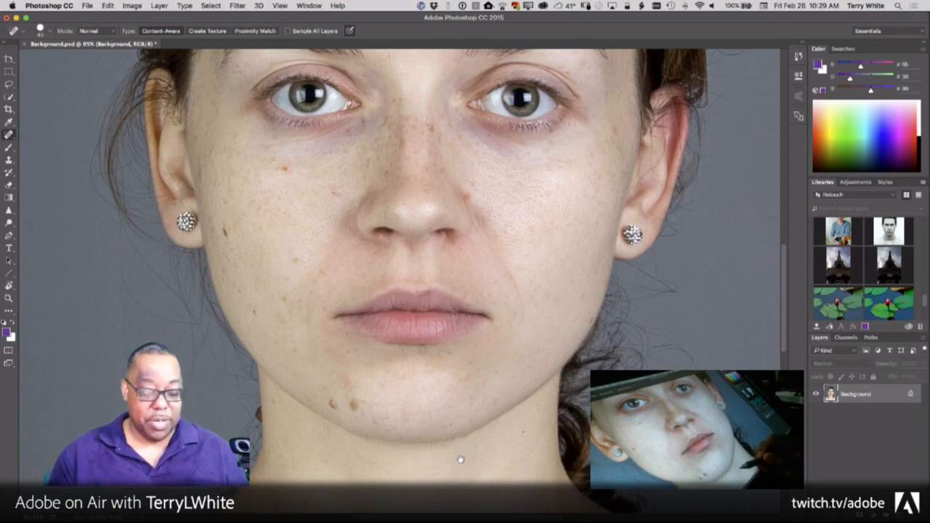
{"action": "left_click_drag", "start_coordinate": [460, 459], "coordinate": [444, 352]}
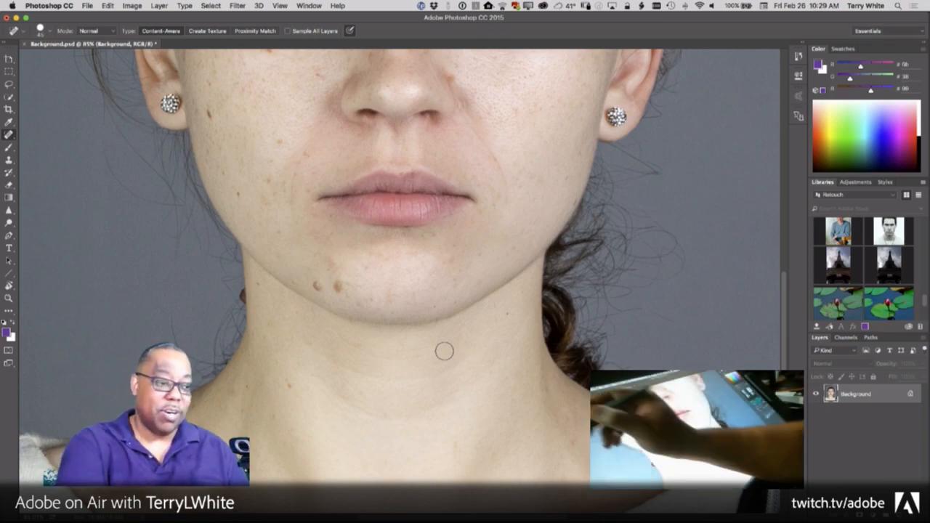
{"action": "left_click", "coordinate": [9, 134]}
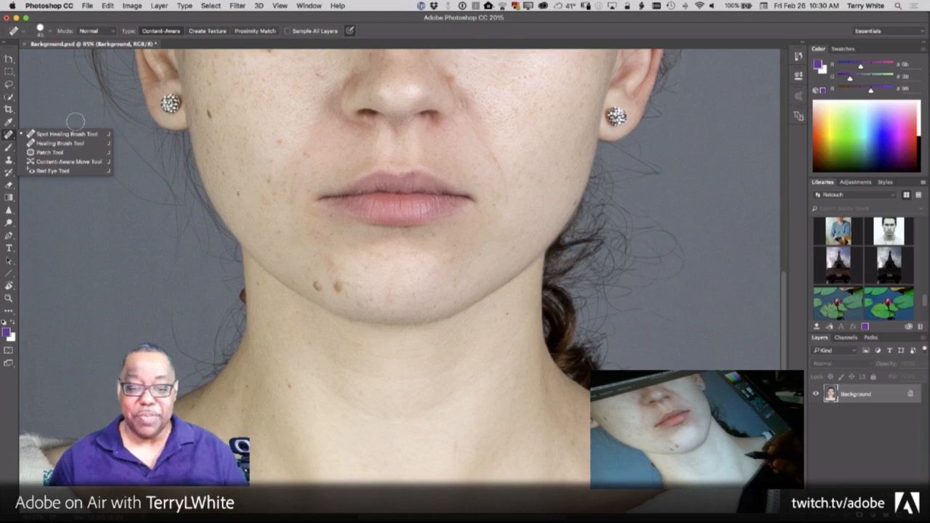
{"action": "left_click", "coordinate": [494, 419]}
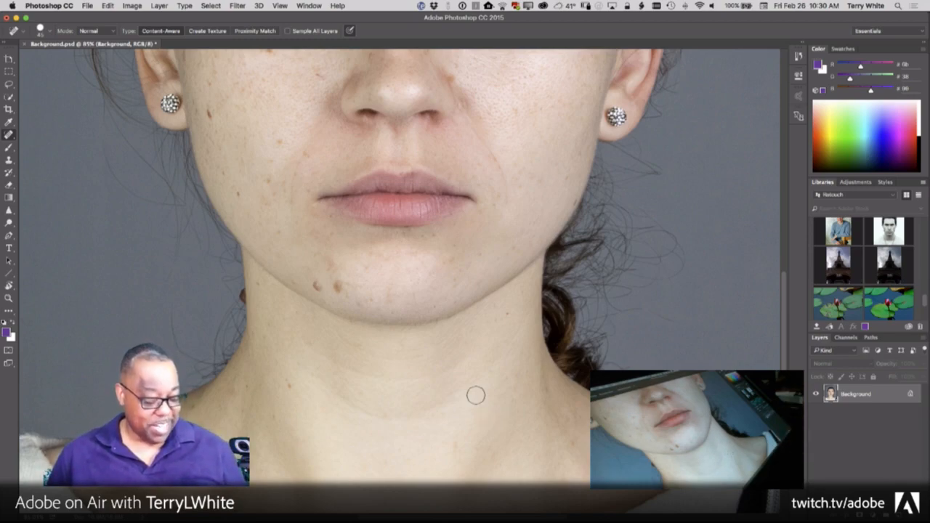
Close Background.psd without saving the changes.
{"action": "key", "text": "super+s"}
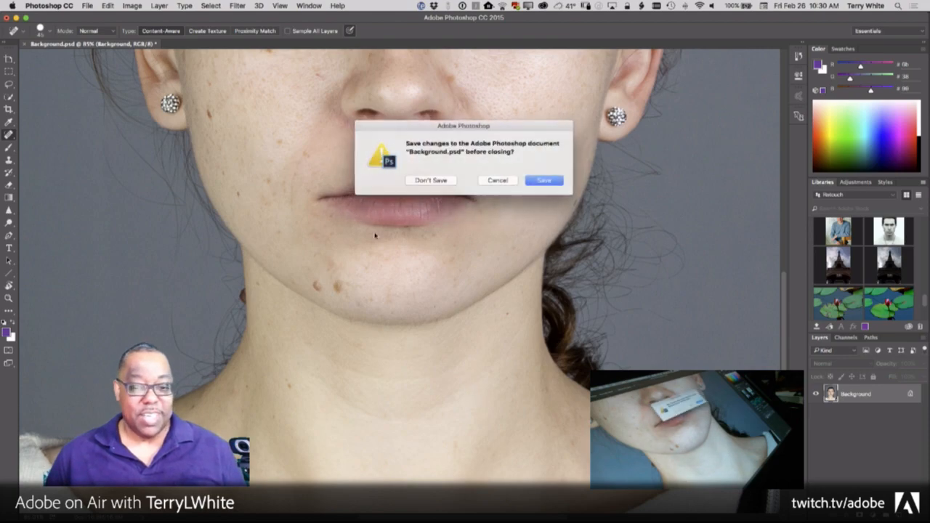
{"action": "left_click", "coordinate": [429, 181]}
Open the sunset lake image and the portrait of the man in the pink striped shirt from the Retouch library.
{"action": "scroll", "coordinate": [849, 291], "scroll_direction": "down", "scroll_amount": 5}
{"action": "scroll", "coordinate": [848, 291], "scroll_direction": "up", "scroll_amount": 10}
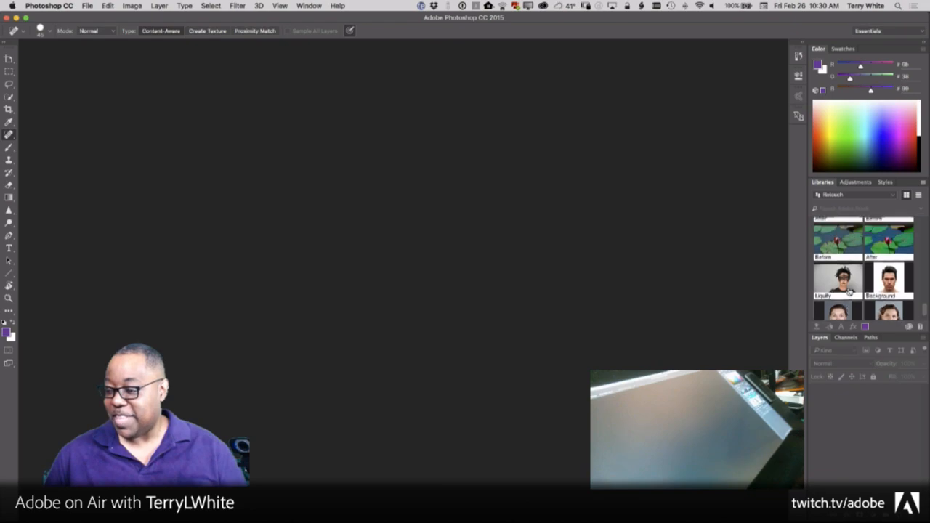
{"action": "scroll", "coordinate": [848, 291], "scroll_direction": "up", "scroll_amount": 2}
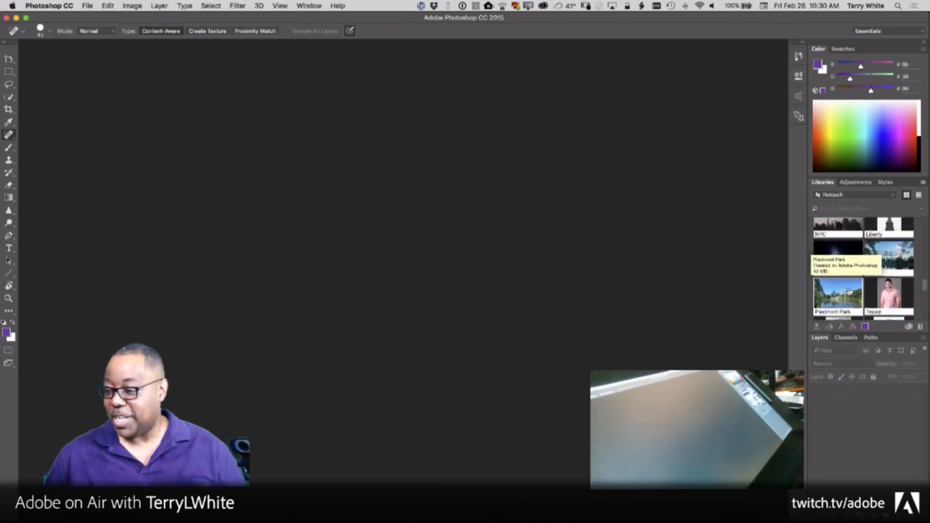
{"action": "scroll", "coordinate": [849, 291], "scroll_direction": "down", "scroll_amount": 1}
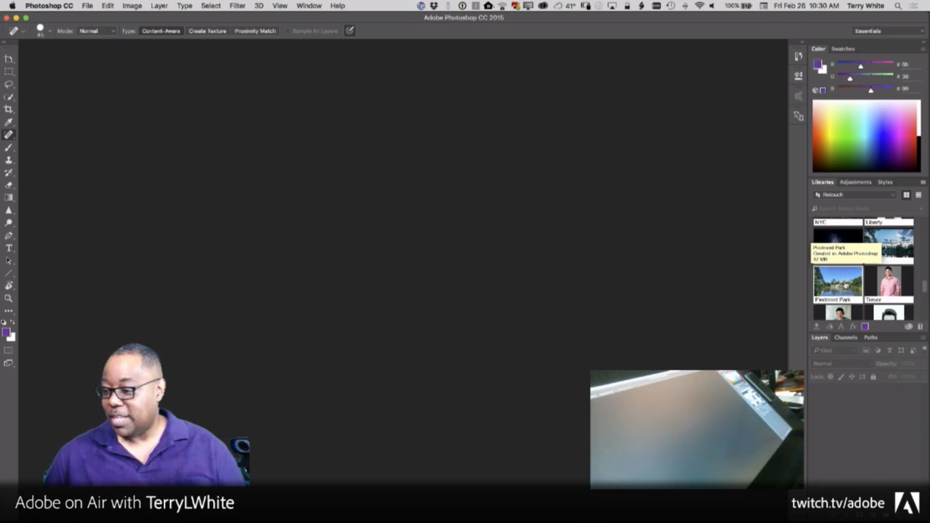
{"action": "double_click", "coordinate": [886, 243]}
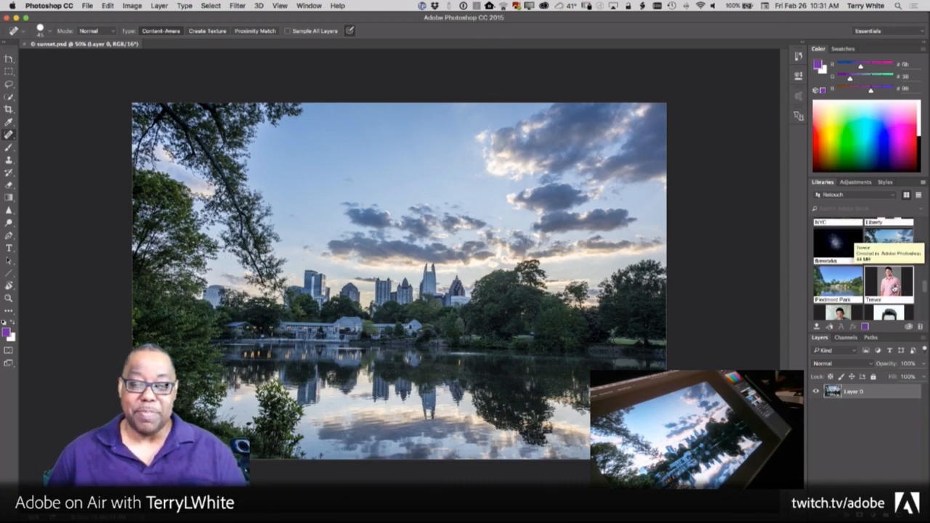
{"action": "double_click", "coordinate": [890, 286]}
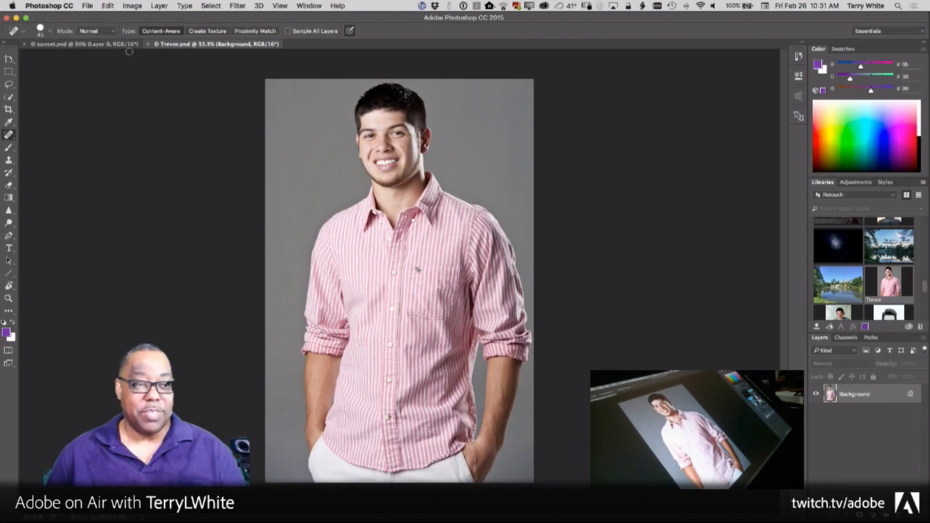
Compare the layer stacks of the sunset image and the man's portrait by alternating between the two documents.
{"action": "left_click", "coordinate": [94, 45]}
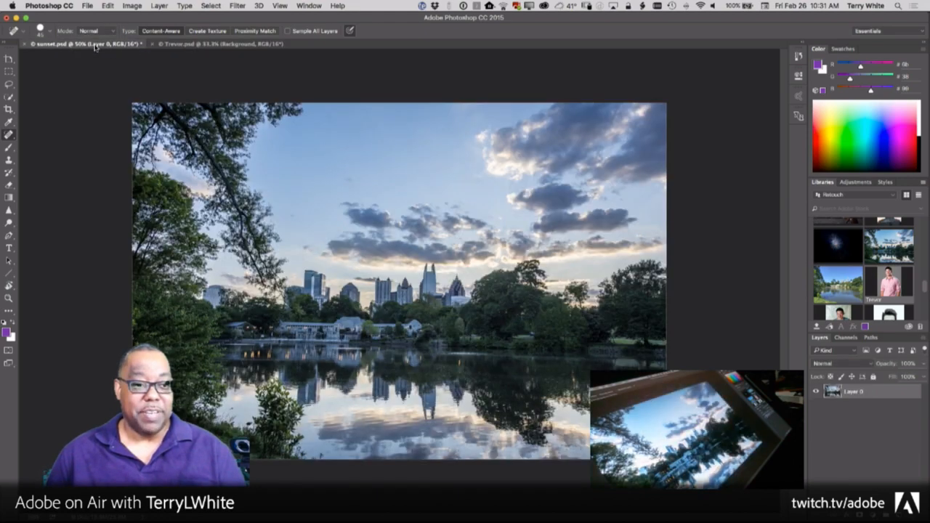
{"action": "left_click", "coordinate": [170, 44]}
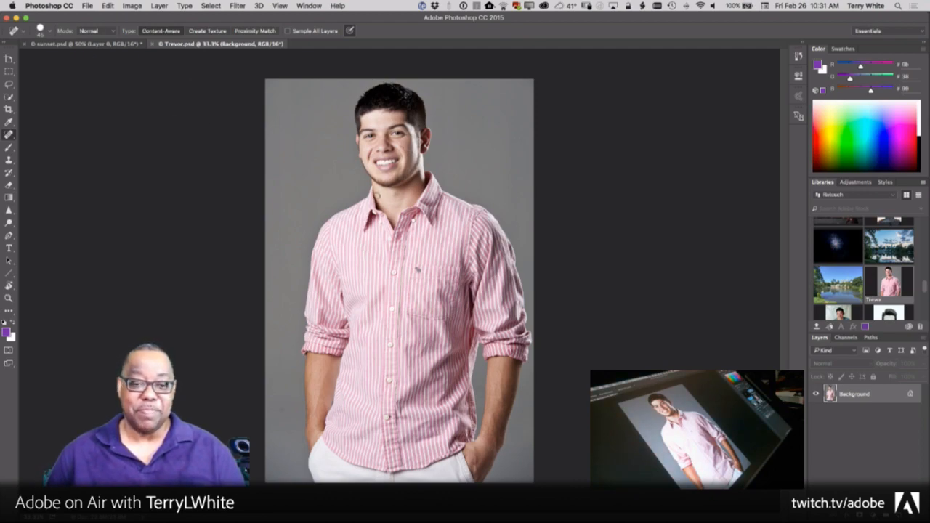
{"action": "left_click", "coordinate": [84, 44]}
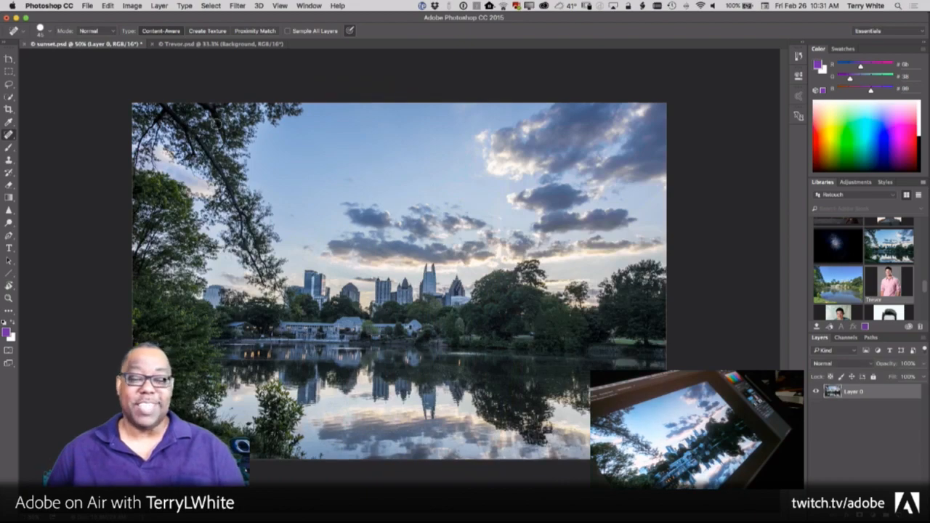
{"action": "left_click", "coordinate": [223, 44]}
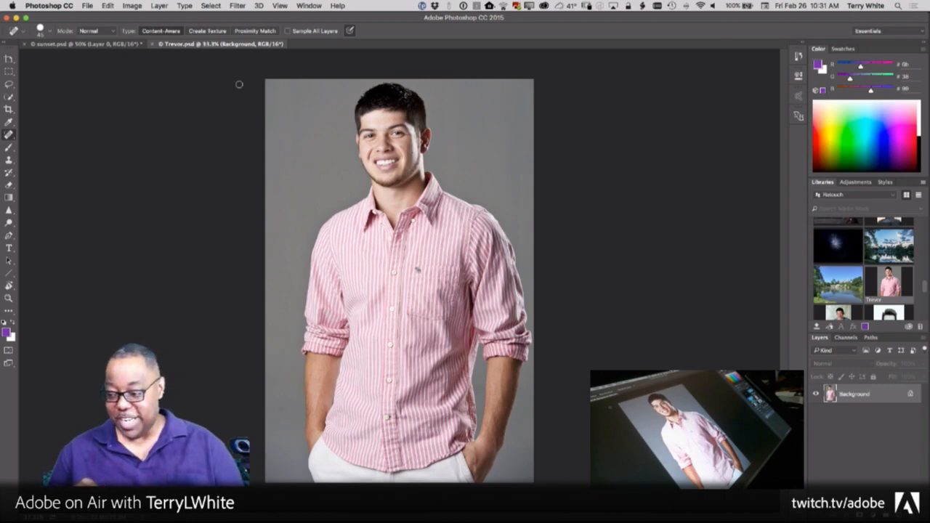
{"action": "left_click", "coordinate": [95, 43]}
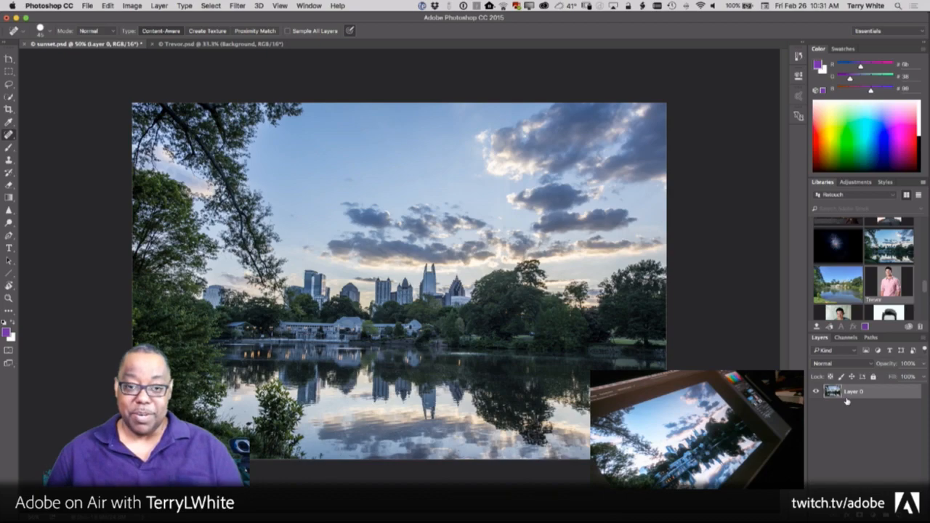
{"action": "left_click", "coordinate": [224, 44]}
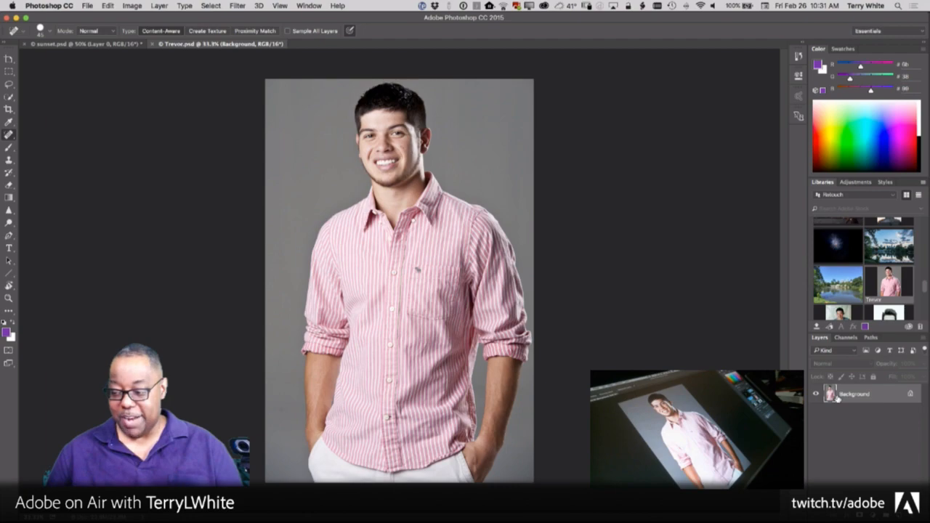
{"action": "left_click", "coordinate": [109, 43]}
{"action": "left_click", "coordinate": [206, 45]}
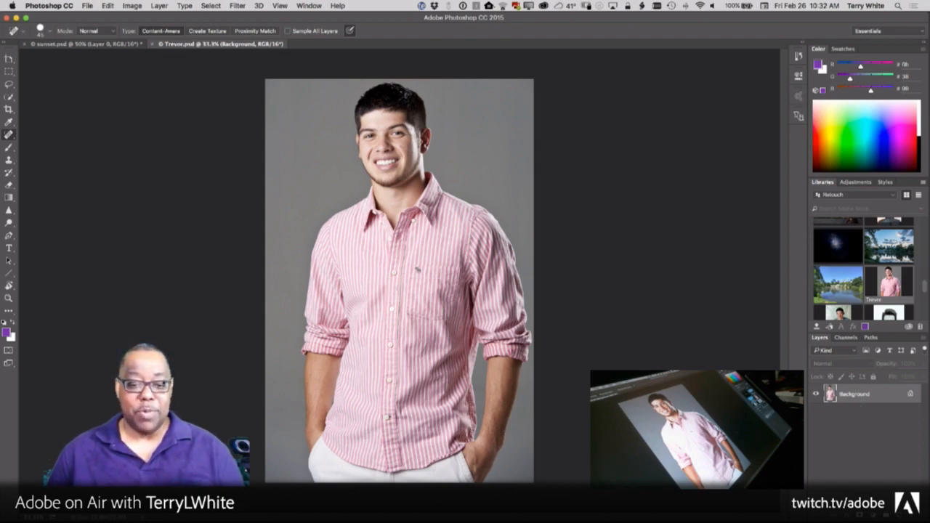
Add a blank layer above the Background of the man's portrait and name it Moustache.
{"action": "key", "text": "z"}
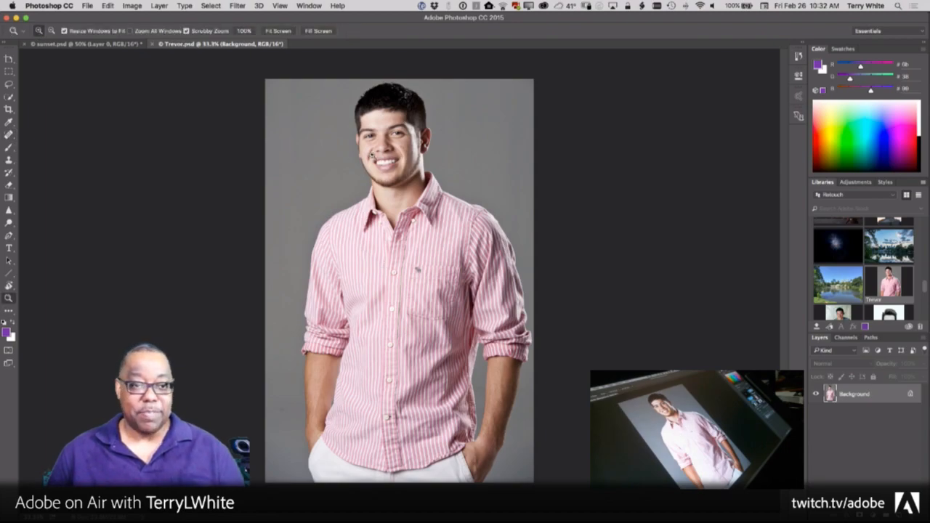
{"action": "left_click_drag", "start_coordinate": [370, 154], "coordinate": [444, 229]}
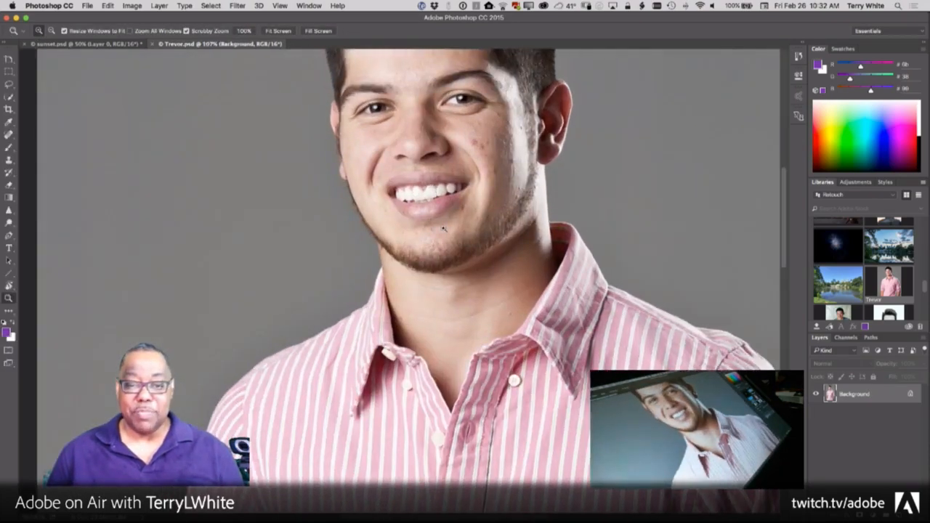
{"action": "scroll", "coordinate": [456, 195], "scroll_direction": "up", "scroll_amount": 3}
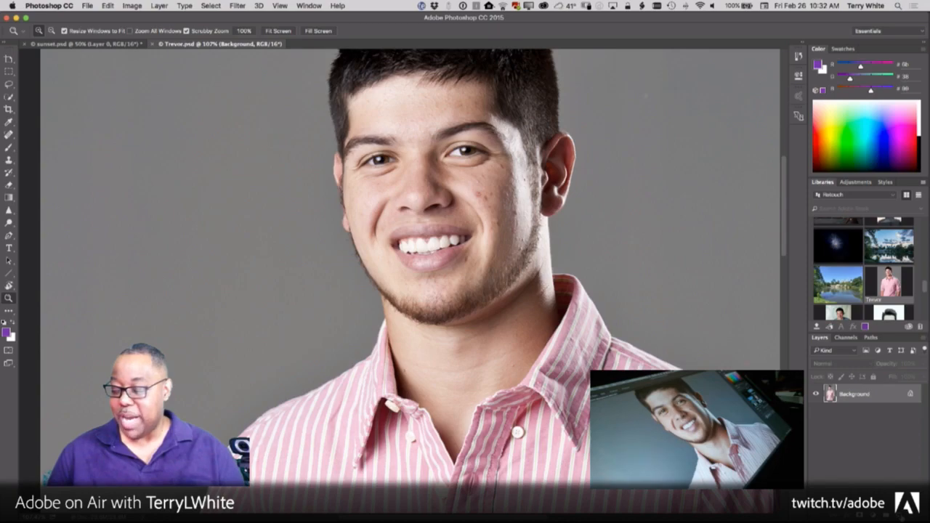
{"action": "key", "text": "alt"}
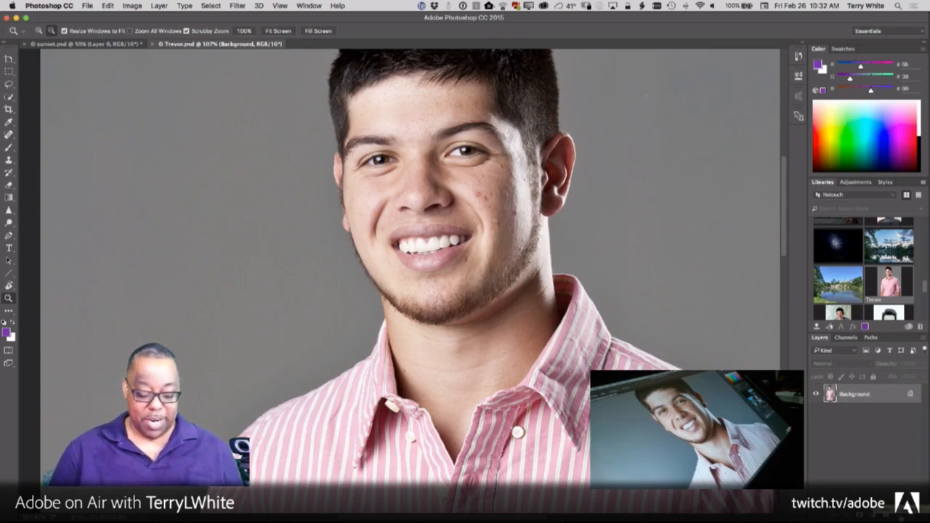
{"action": "key", "text": "alt"}
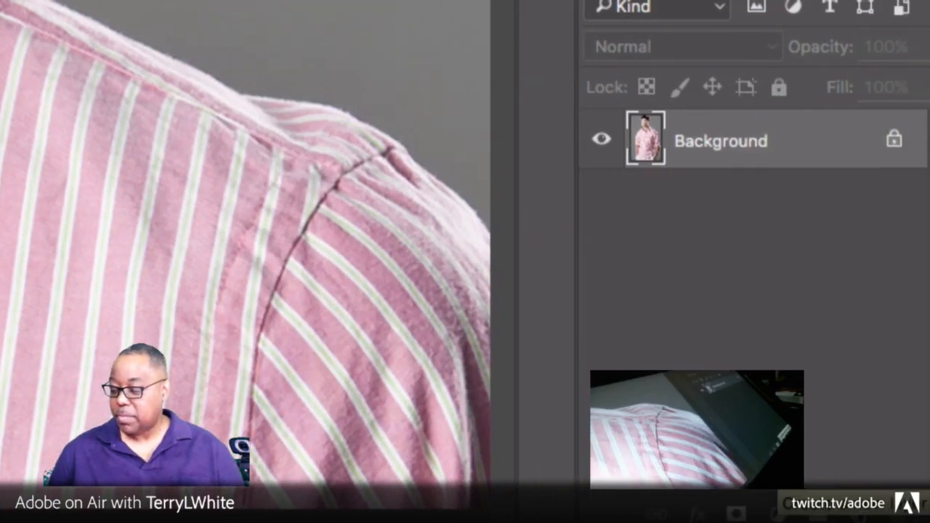
{"action": "left_click", "coordinate": [895, 515]}
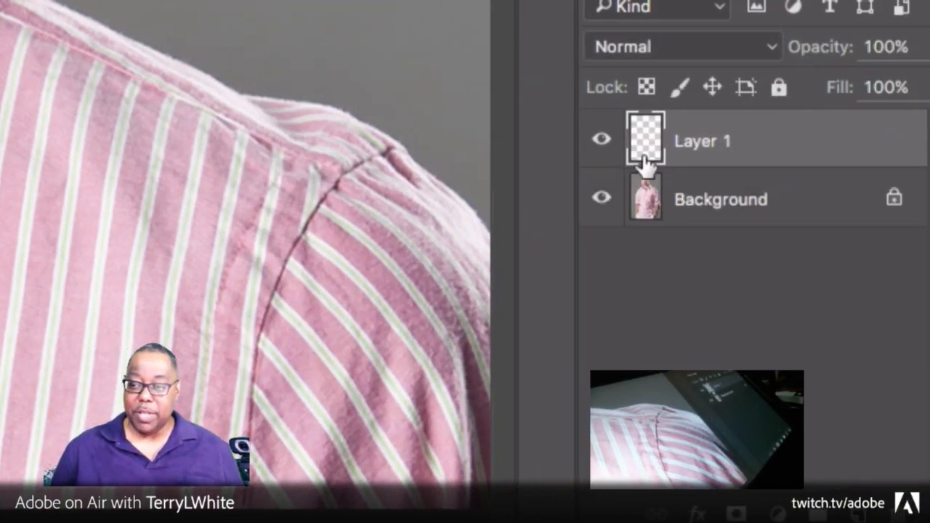
{"action": "left_click_drag", "start_coordinate": [703, 169], "coordinate": [701, 155]}
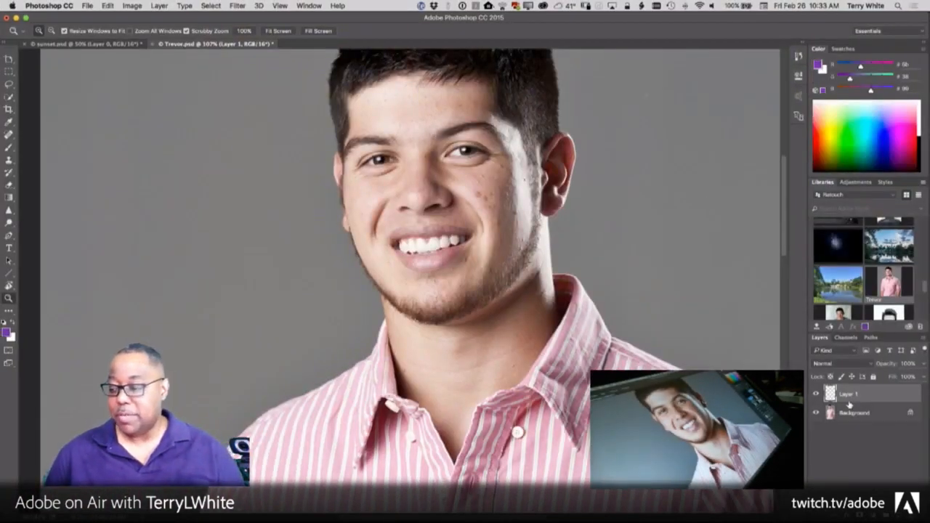
{"action": "double_click", "coordinate": [846, 395]}
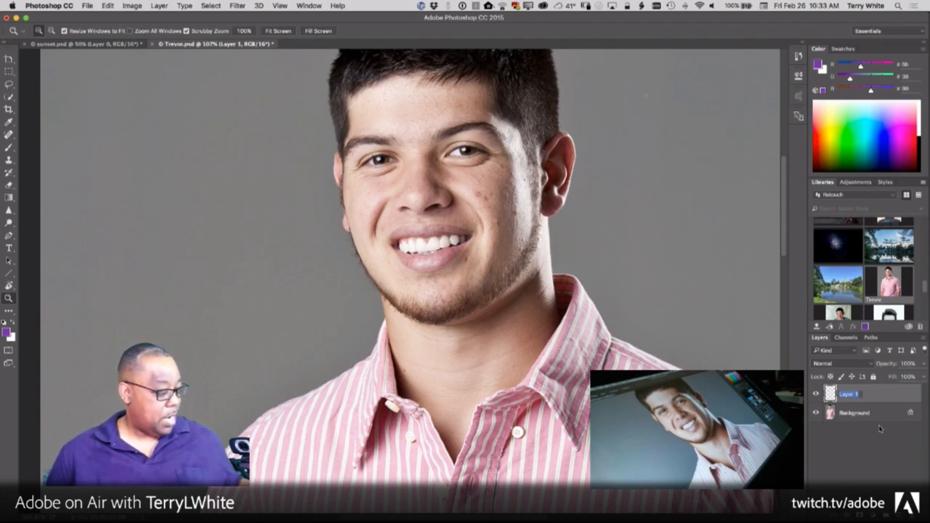
{"action": "type", "text": "Moustach"}
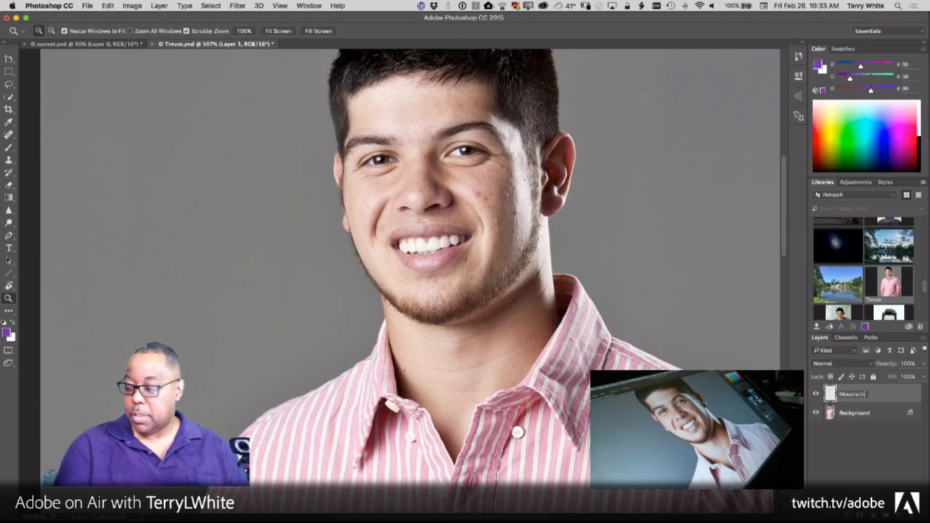
{"action": "type", "text": "e"}
{"action": "key", "text": "Return"}
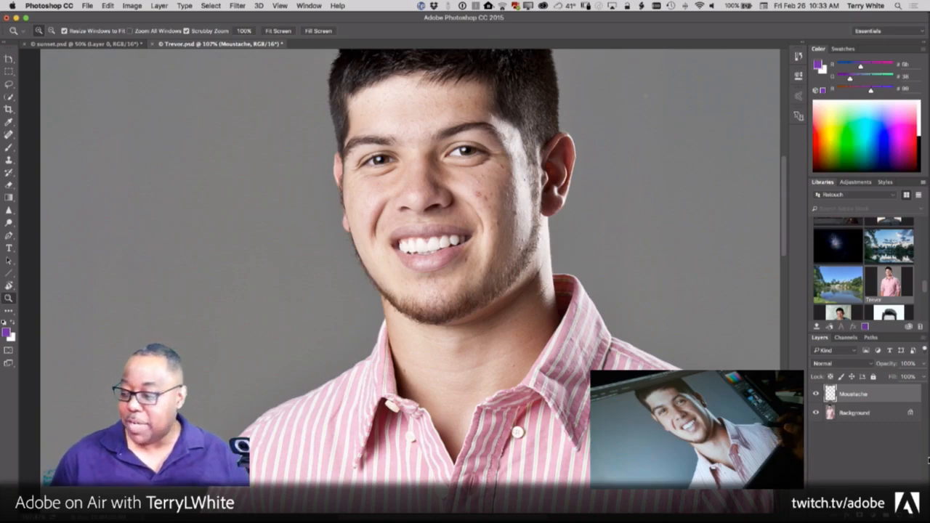
Alternate between the Background and Moustache layers, finishing with the Moustache layer active.
{"action": "left_click", "coordinate": [853, 412]}
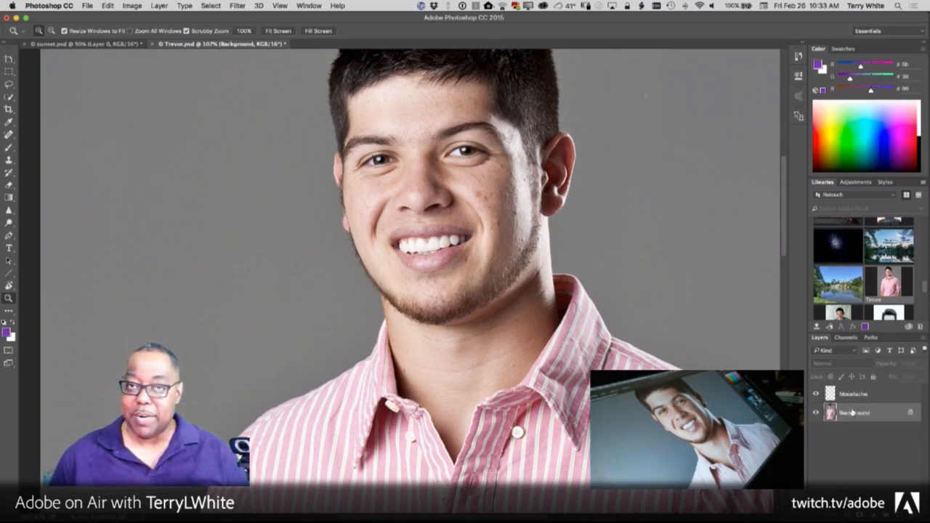
{"action": "left_click", "coordinate": [858, 395]}
{"action": "left_click", "coordinate": [859, 411]}
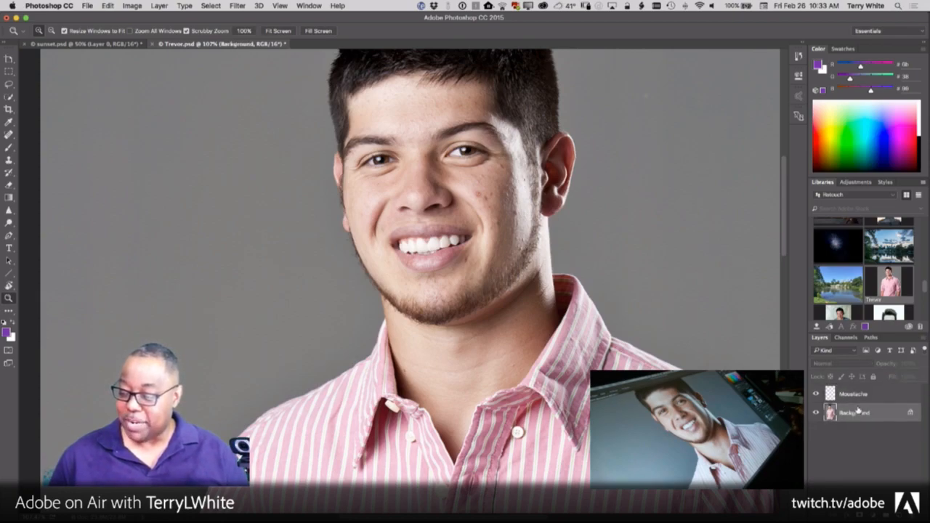
{"action": "left_click", "coordinate": [862, 396]}
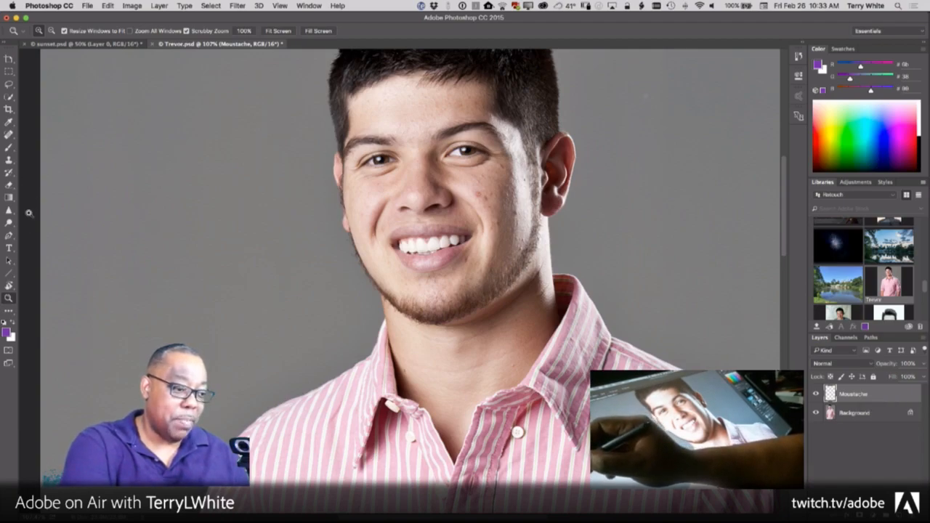
Paint a thin curved moustache above the man's upper lip on the Moustache layer with a small black Brush.
{"action": "key", "text": "b"}
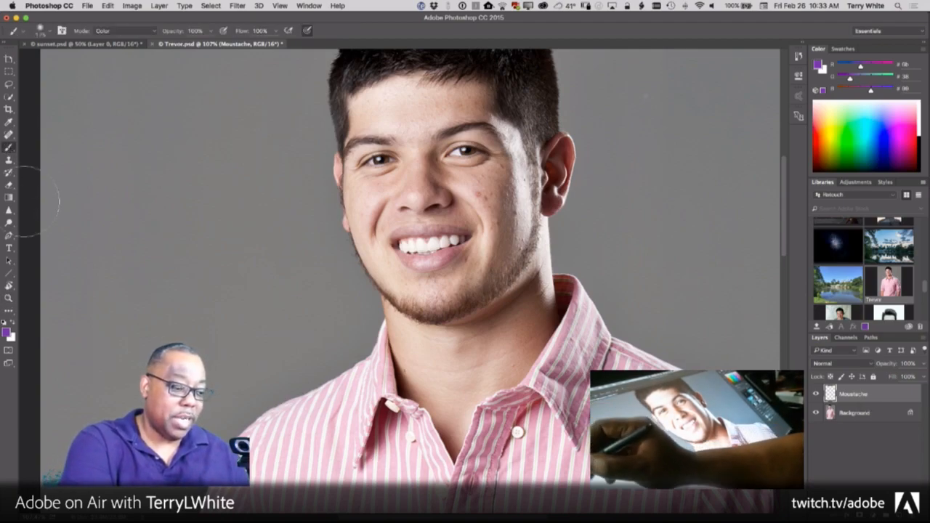
{"action": "key", "text": "d"}
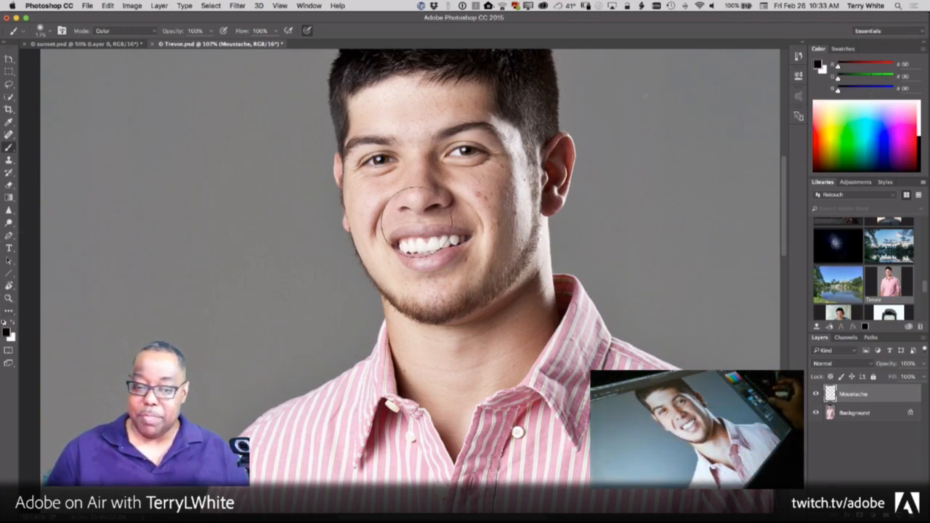
{"action": "key", "text": "["}
{"action": "key", "text": "["}
{"action": "key", "text": "["}
{"action": "key", "text": "["}
{"action": "key", "text": "["}
{"action": "key", "text": "["}
{"action": "key", "text": "["}
{"action": "key", "text": "["}
{"action": "key", "text": "["}
{"action": "key", "text": "["}
{"action": "key", "text": "["}
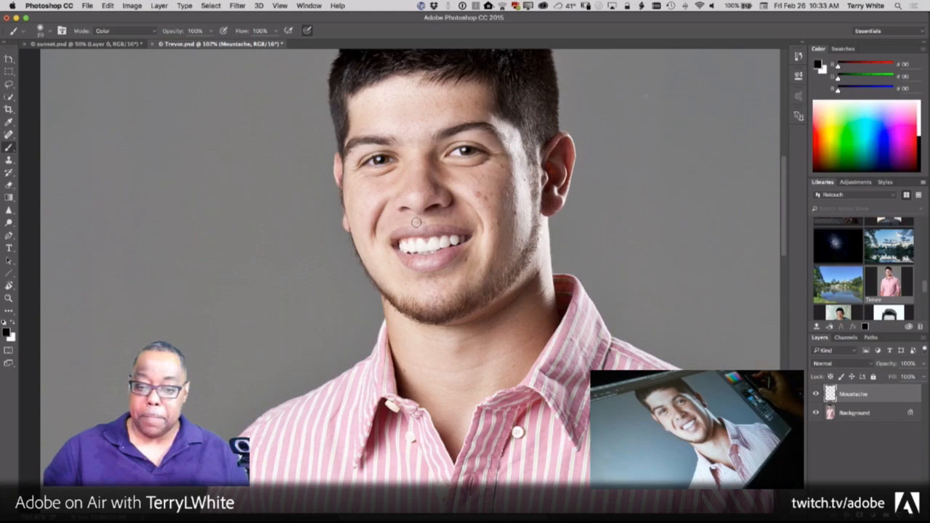
{"action": "mouse_move", "coordinate": [423, 217]}
{"action": "left_mouse_down"}
{"action": "mouse_move", "coordinate": [381, 231]}
{"action": "mouse_move", "coordinate": [467, 209]}
{"action": "left_mouse_up"}
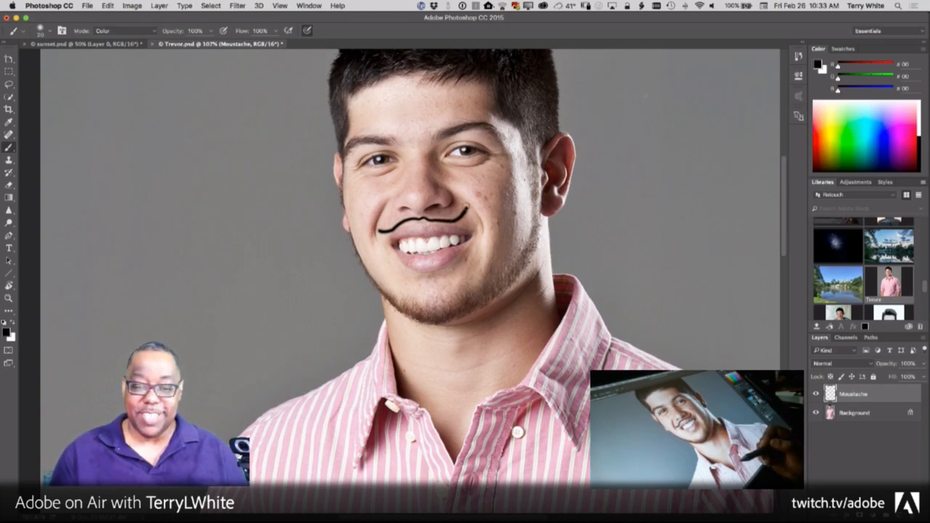
Undo the moustache's last stroke and repaint that half with a flatter curve ending just past the corner of the man's mouth.
{"action": "key", "text": "super+z"}
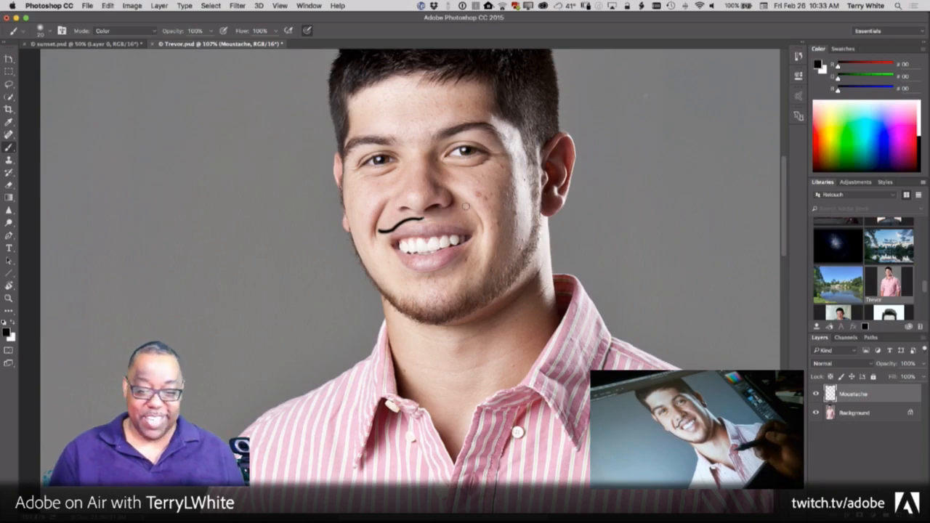
{"action": "left_click_drag", "start_coordinate": [425, 219], "coordinate": [471, 220]}
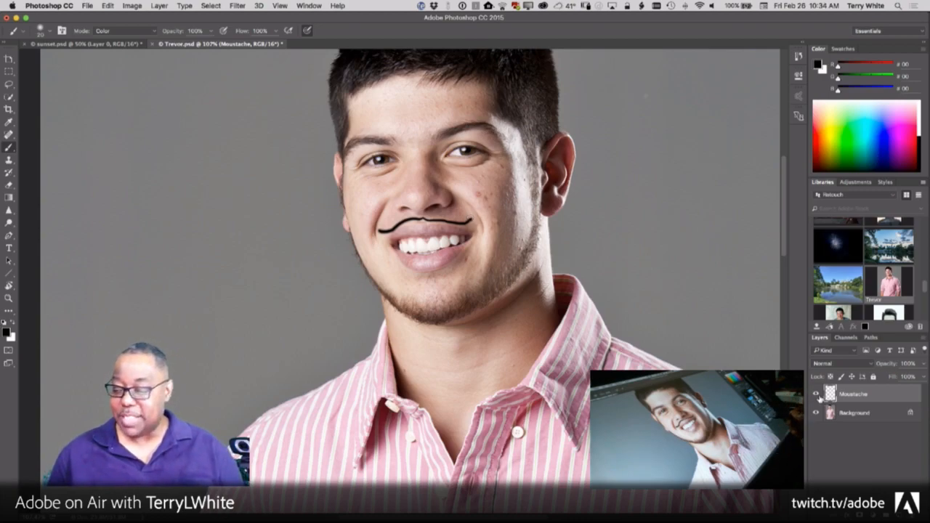
Compare the Moustache and Background layers by hiding and showing each one in turn, leaving both visible.
{"action": "left_click", "coordinate": [816, 394]}
{"action": "left_click", "coordinate": [816, 394]}
{"action": "left_click", "coordinate": [816, 413]}
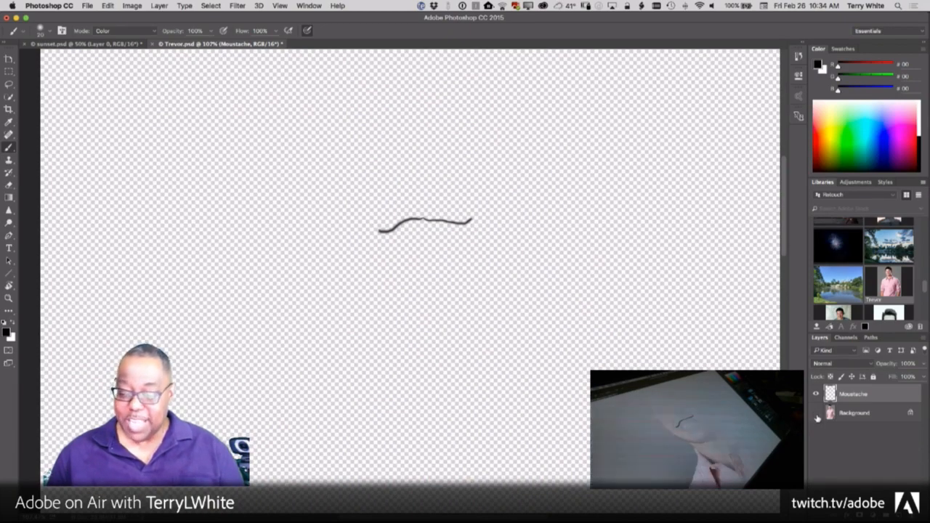
{"action": "left_click", "coordinate": [816, 413]}
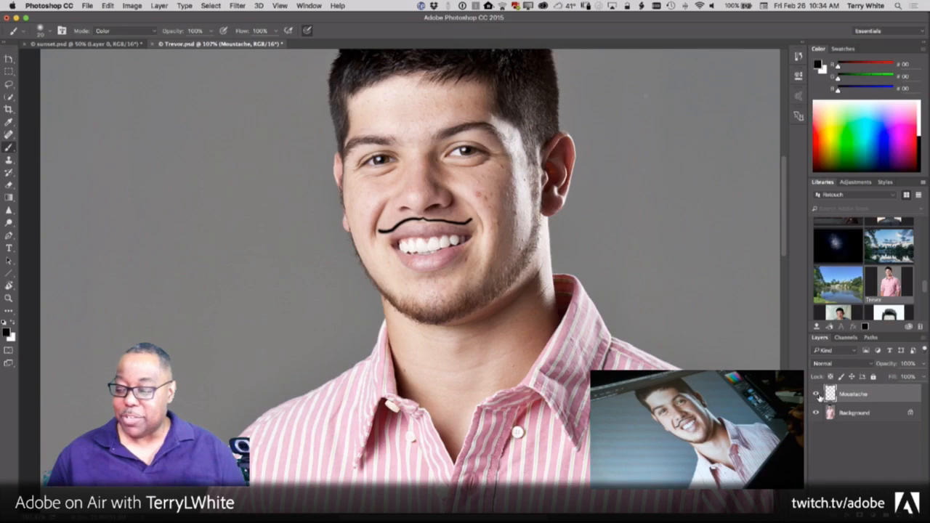
{"action": "left_click", "coordinate": [817, 395]}
{"action": "left_click", "coordinate": [816, 395]}
{"action": "left_click", "coordinate": [817, 395]}
{"action": "left_click", "coordinate": [817, 394]}
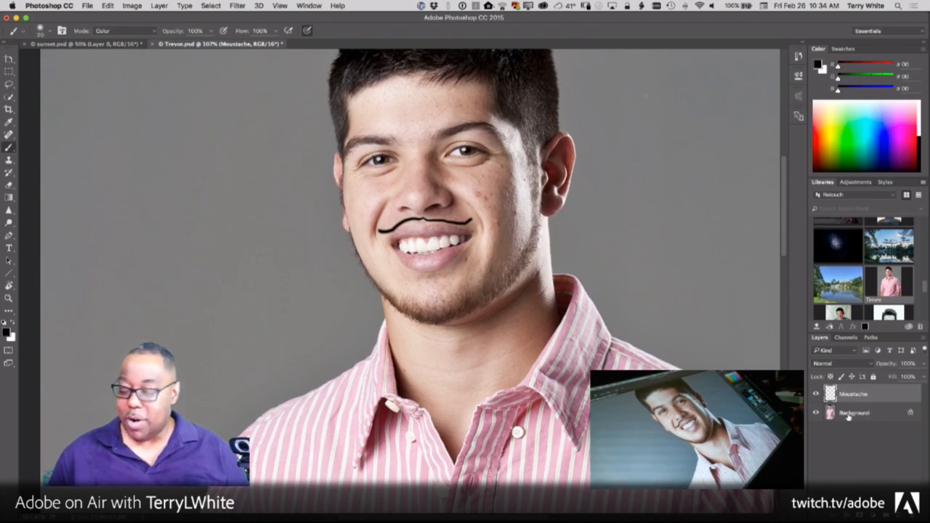
Delete the Moustache layer and fit the whole portrait in the window.
{"action": "mouse_move", "coordinate": [854, 395]}
{"action": "left_mouse_down"}
{"action": "mouse_move", "coordinate": [908, 478]}
{"action": "mouse_move", "coordinate": [911, 514]}
{"action": "left_mouse_up"}
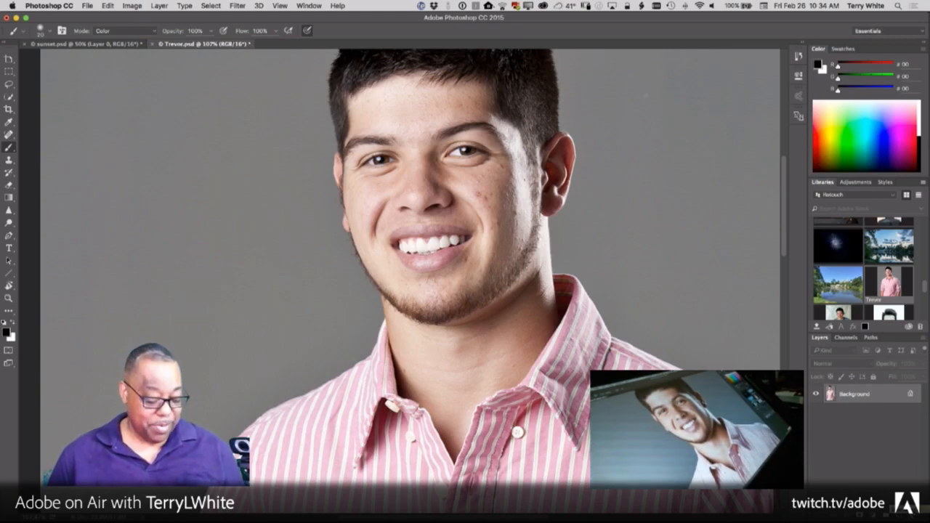
{"action": "key", "text": "super+0"}
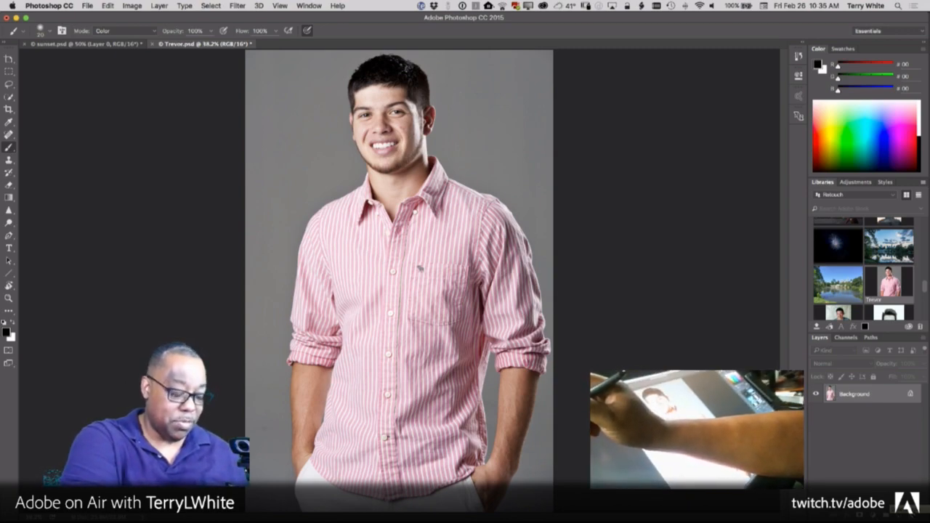
Copy the man's portrait into the sunset document as a new layer with the Move tool.
{"action": "key", "text": "v"}
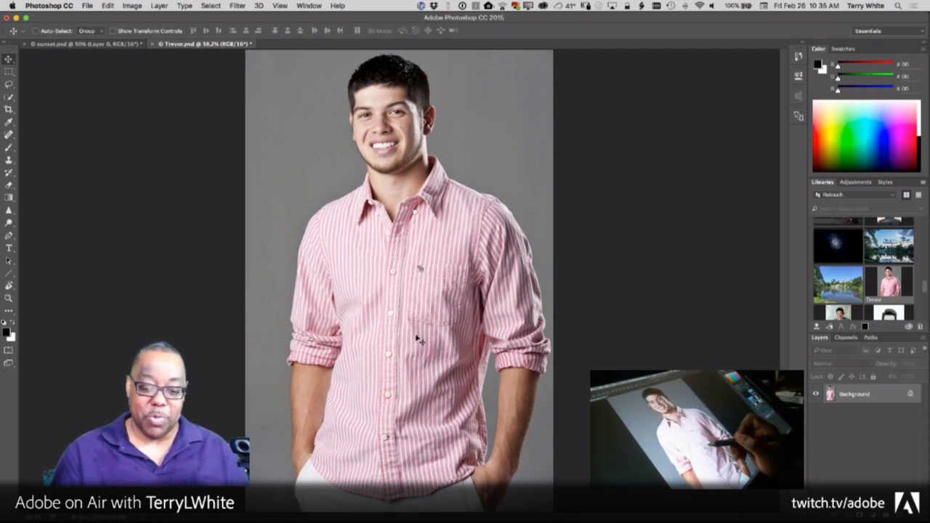
{"action": "left_click_drag", "start_coordinate": [411, 344], "coordinate": [117, 47]}
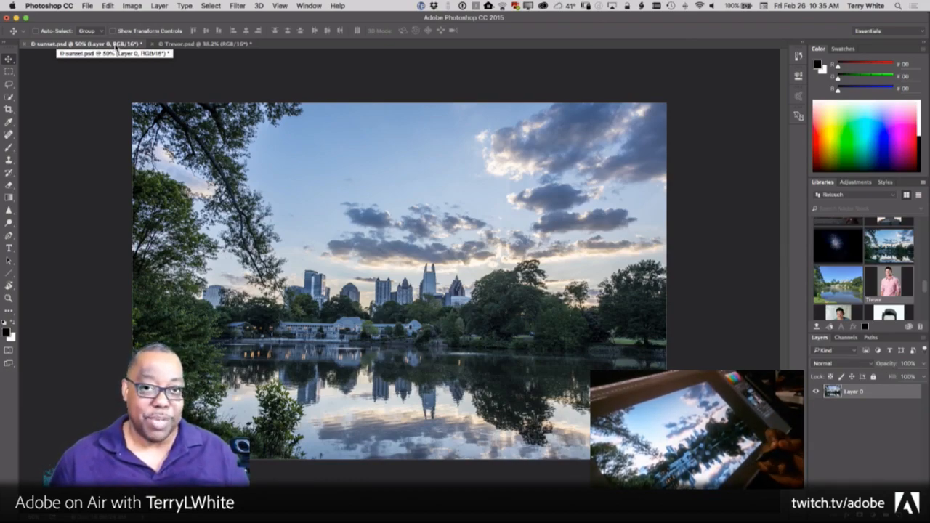
{"action": "left_click", "coordinate": [202, 45]}
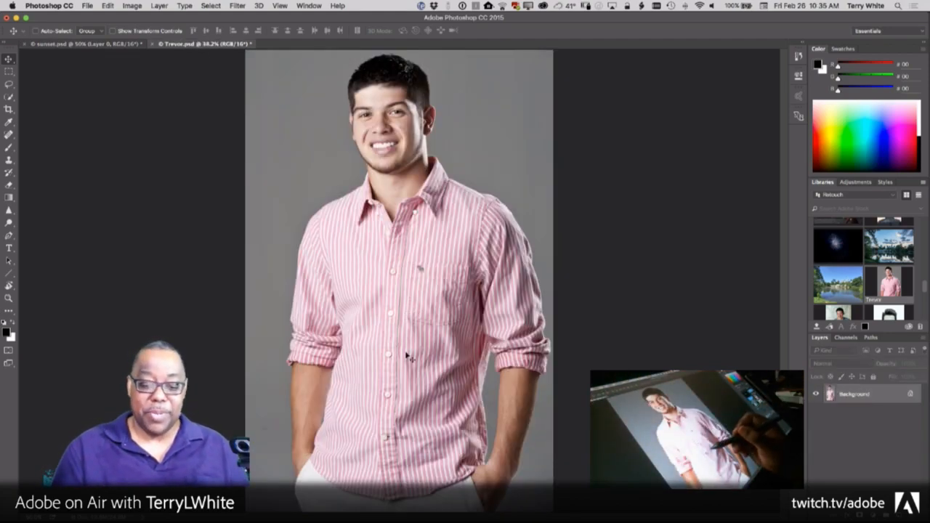
{"action": "left_click_drag", "start_coordinate": [415, 358], "coordinate": [400, 302]}
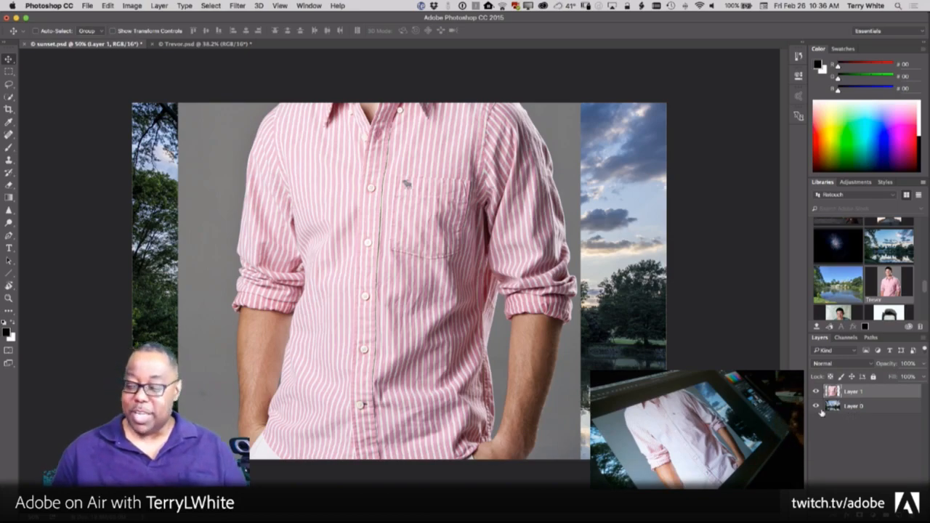
Reposition the portrait layer over the sunset so the man's head and upper body fill the middle of the canvas.
{"action": "left_click_drag", "start_coordinate": [389, 233], "coordinate": [453, 429]}
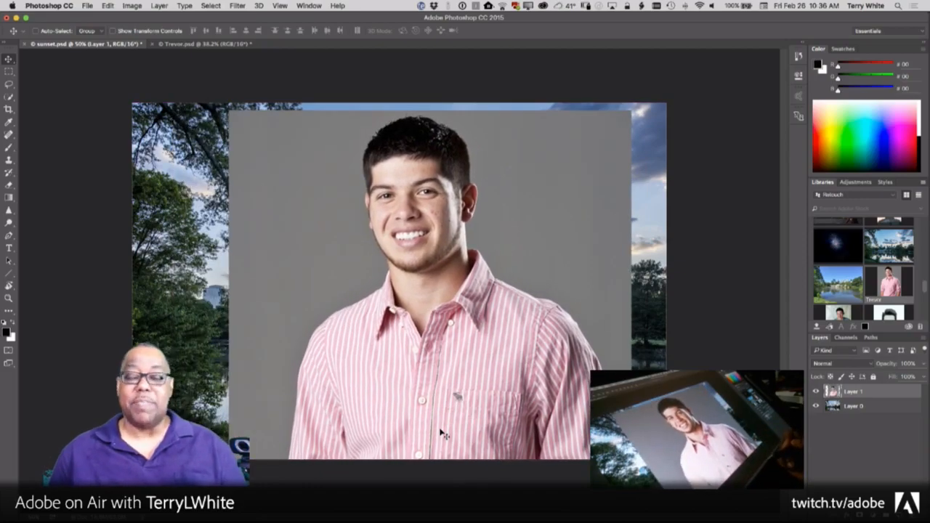
{"action": "left_click_drag", "start_coordinate": [470, 372], "coordinate": [503, 367]}
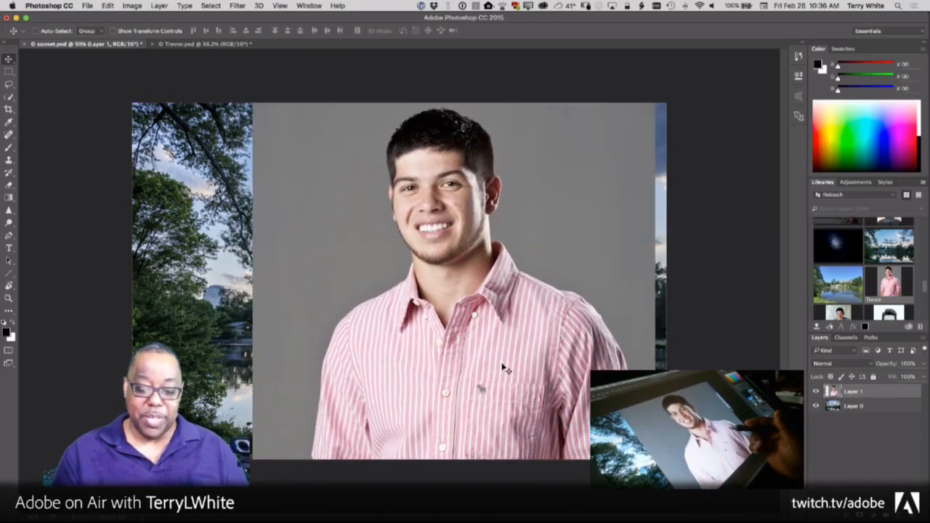
{"action": "left_click_drag", "start_coordinate": [505, 342], "coordinate": [497, 363]}
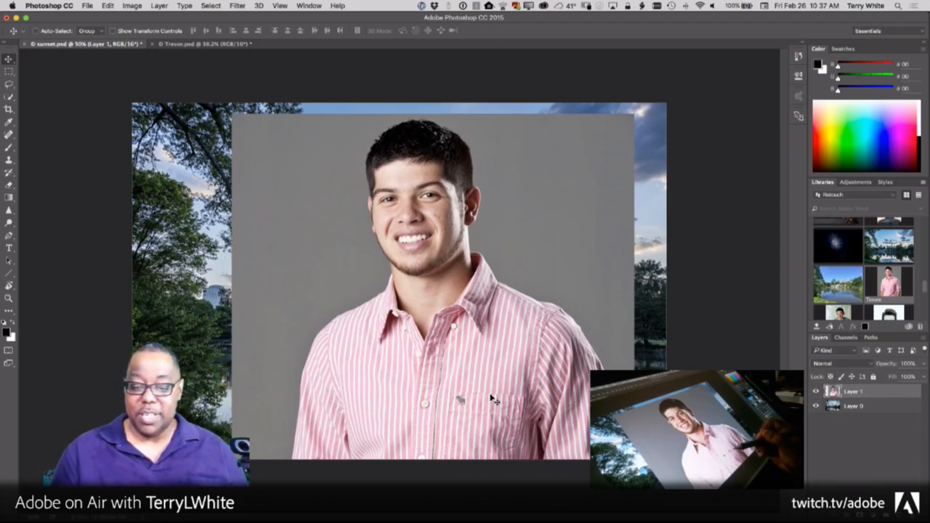
{"action": "left_click_drag", "start_coordinate": [491, 402], "coordinate": [496, 377]}
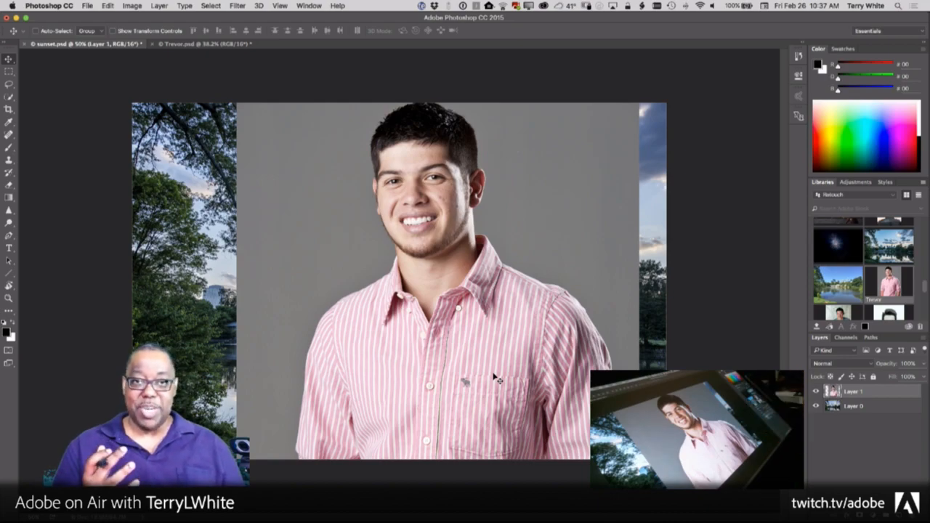
{"action": "left_click_drag", "start_coordinate": [507, 350], "coordinate": [491, 361]}
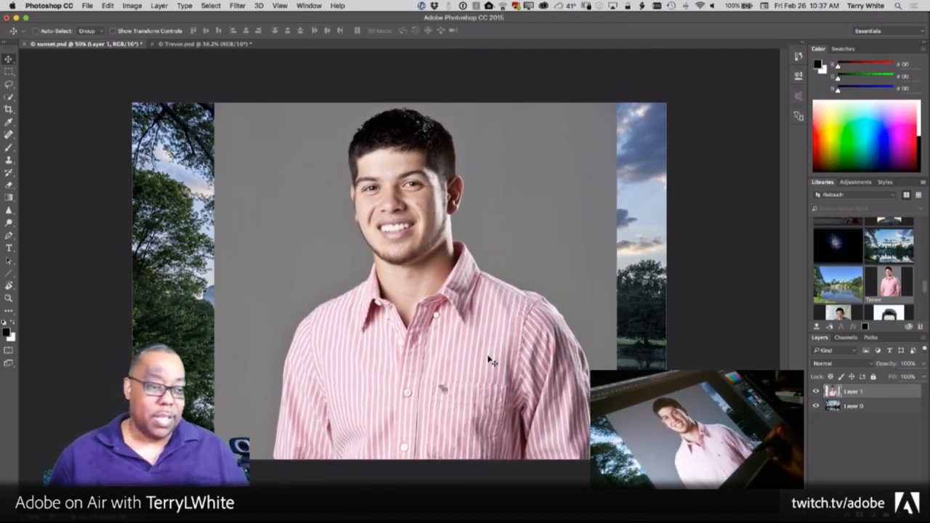
{"action": "left_click", "coordinate": [107, 6]}
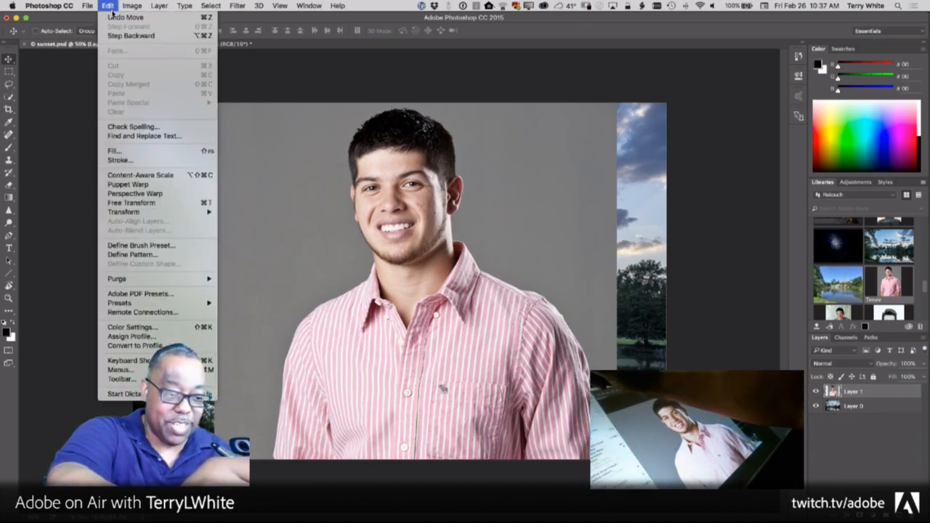
{"action": "mouse_move", "coordinate": [143, 213]}
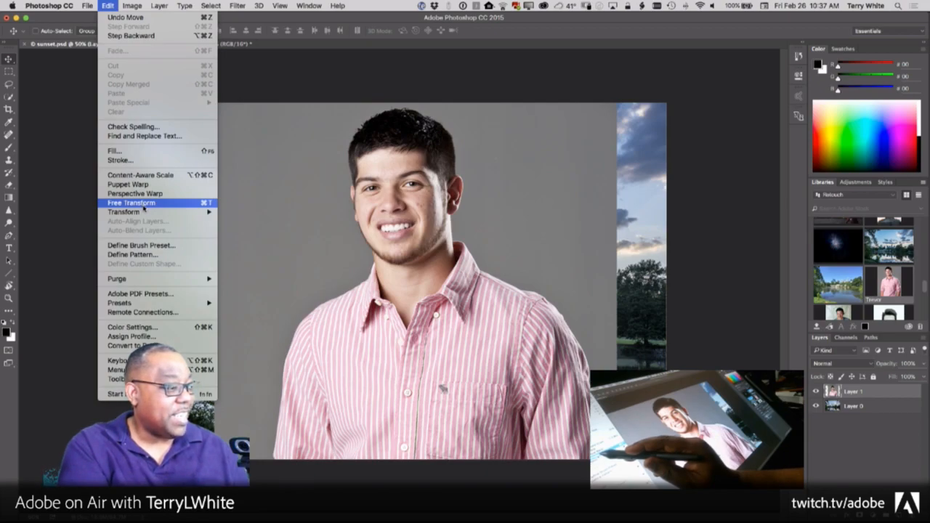
{"action": "left_click", "coordinate": [140, 203]}
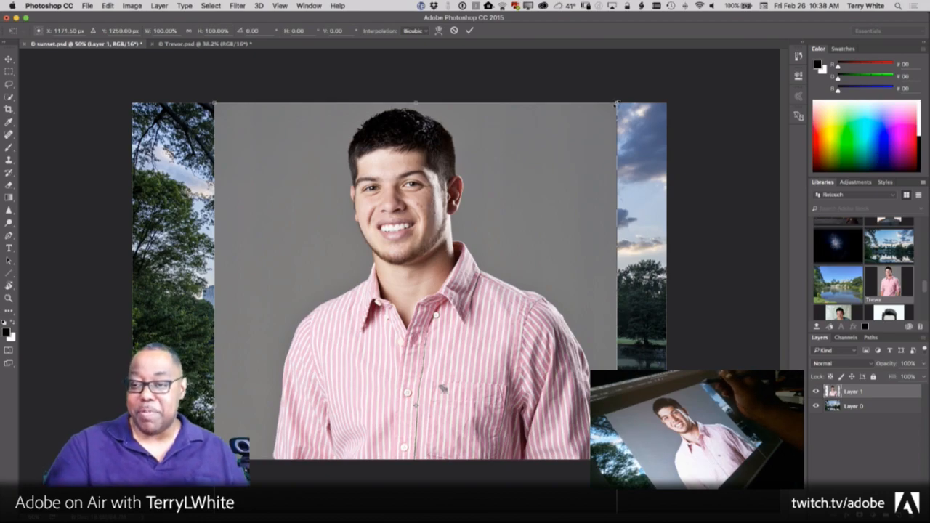
{"action": "left_click_drag", "start_coordinate": [617, 103], "coordinate": [346, 316]}
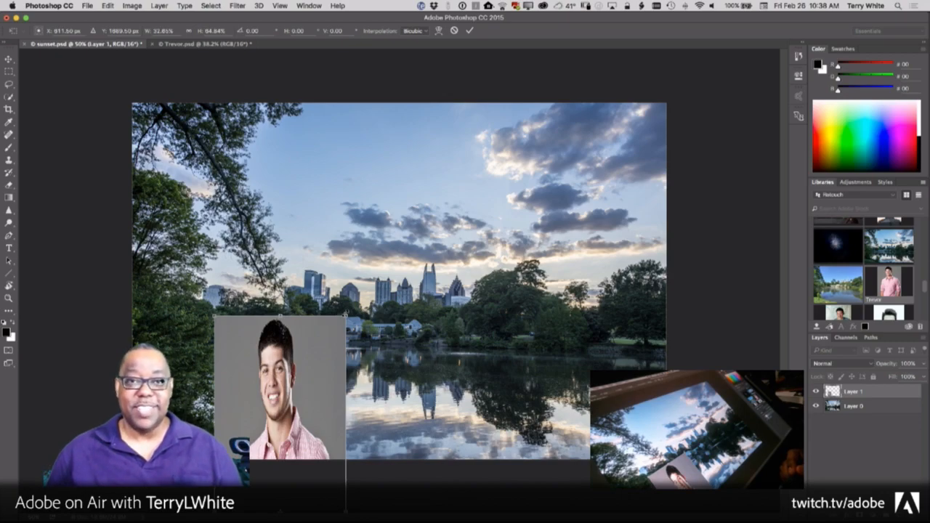
{"action": "left_click_drag", "start_coordinate": [312, 426], "coordinate": [393, 315]}
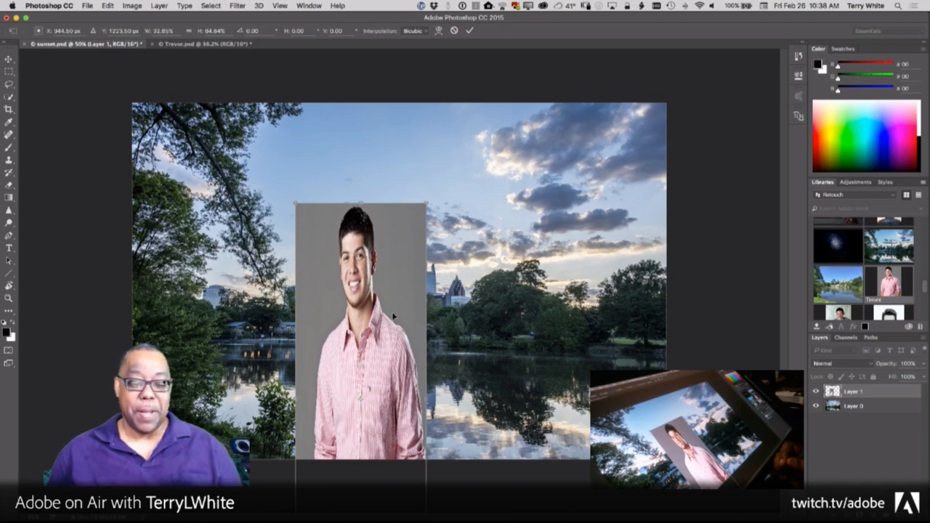
{"action": "left_click_drag", "start_coordinate": [426, 203], "coordinate": [576, 331]}
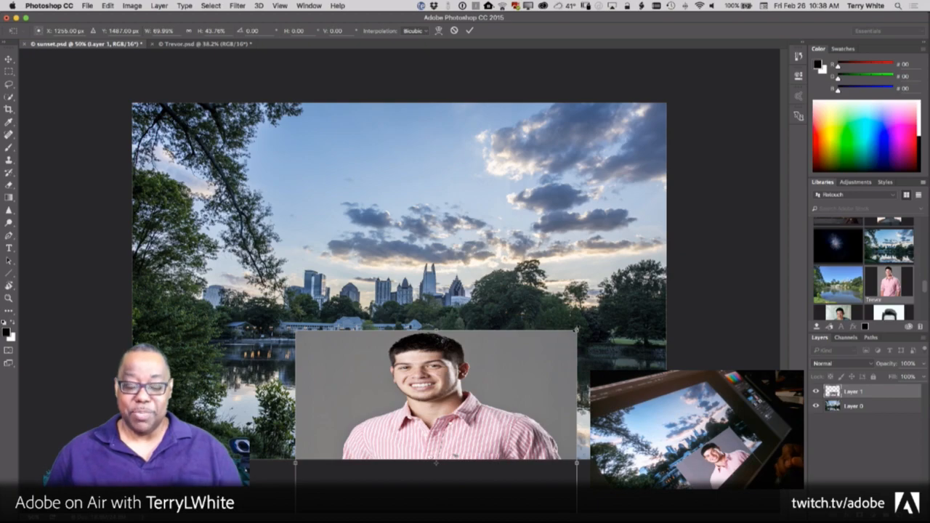
{"action": "left_click_drag", "start_coordinate": [490, 437], "coordinate": [484, 357]}
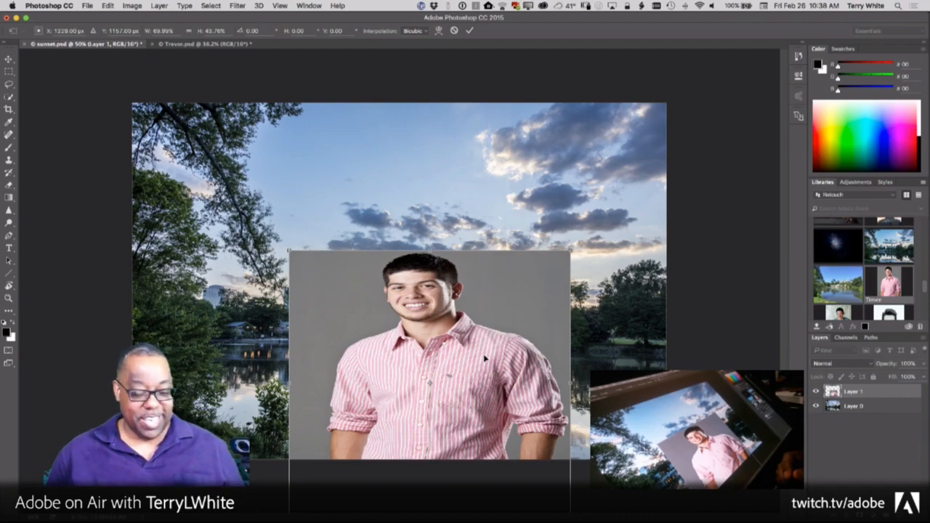
{"action": "key", "text": "Escape"}
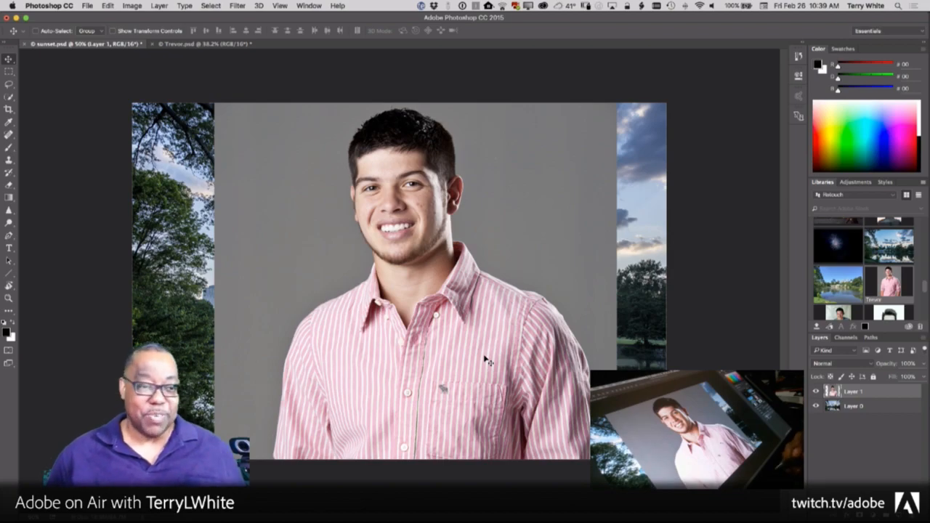
Scale the portrait layer proportionally to about 49% with Free Transform and place it slightly right of centre along the sunset image's lower edge.
{"action": "left_click", "coordinate": [108, 5]}
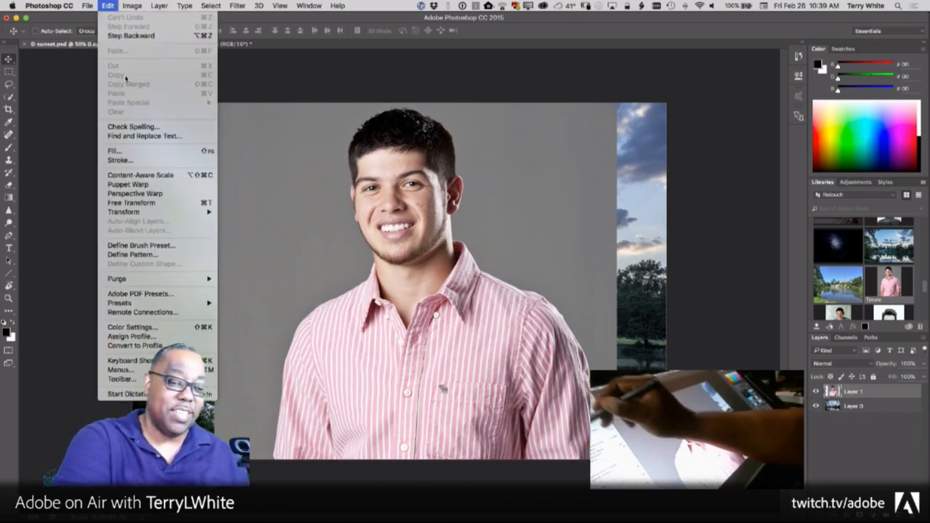
{"action": "left_click", "coordinate": [163, 204]}
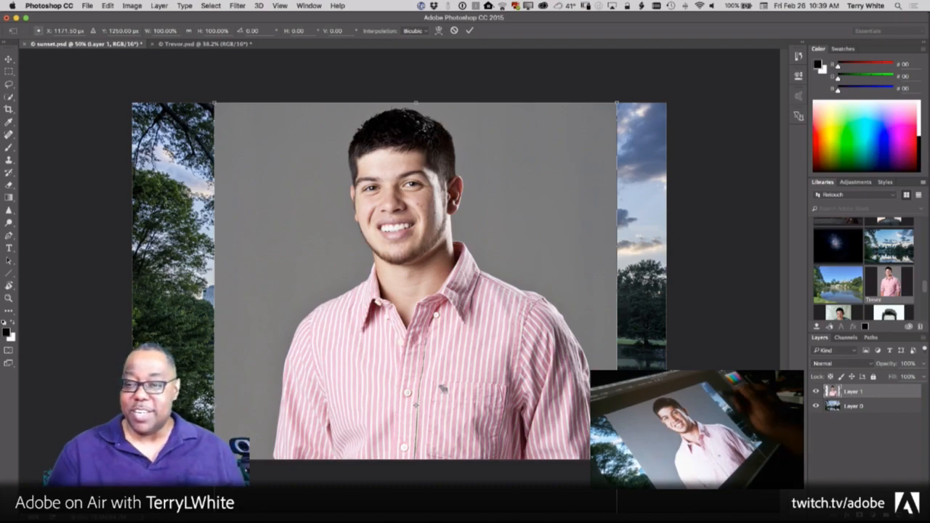
{"action": "left_click_drag", "start_coordinate": [619, 101], "coordinate": [441, 340]}
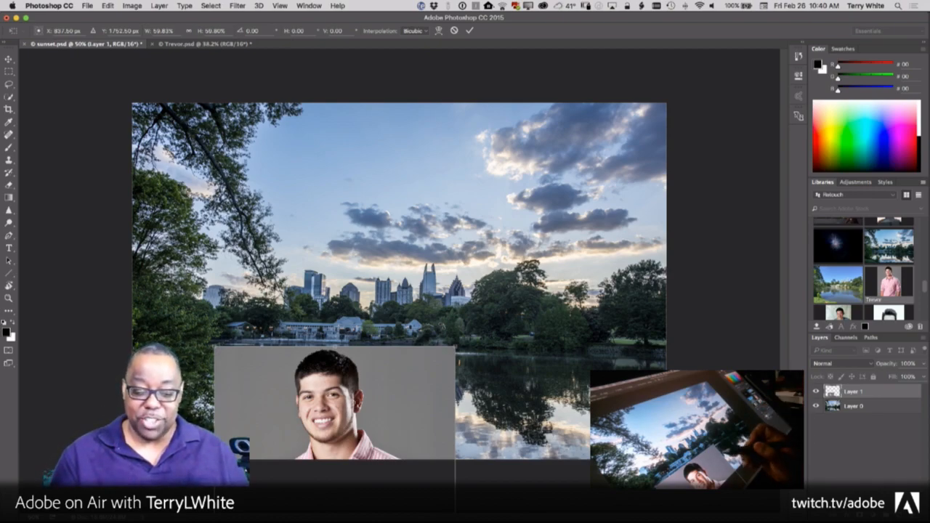
{"action": "left_click_drag", "start_coordinate": [412, 425], "coordinate": [476, 315]}
{"action": "left_click_drag", "start_coordinate": [486, 394], "coordinate": [494, 361]}
{"action": "left_click_drag", "start_coordinate": [495, 394], "coordinate": [540, 393]}
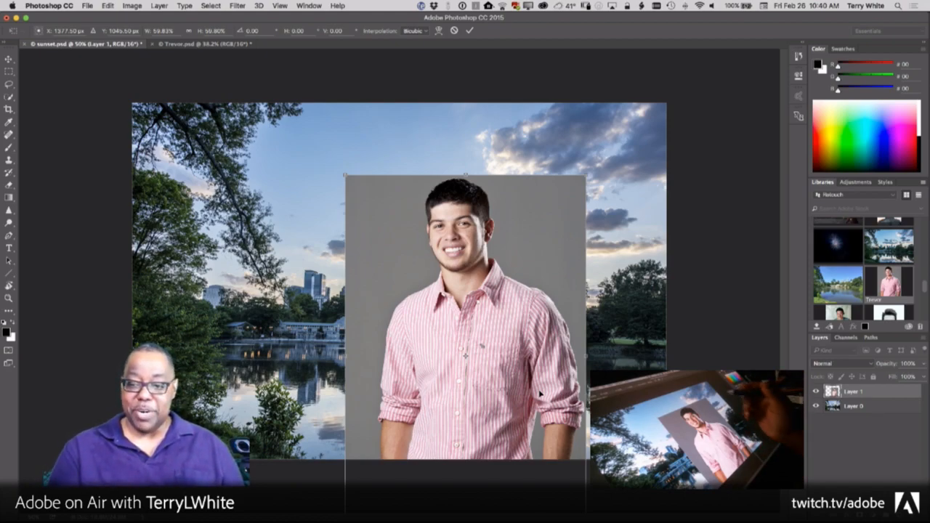
{"action": "left_click_drag", "start_coordinate": [589, 173], "coordinate": [566, 204]}
{"action": "left_click_drag", "start_coordinate": [504, 377], "coordinate": [508, 319]}
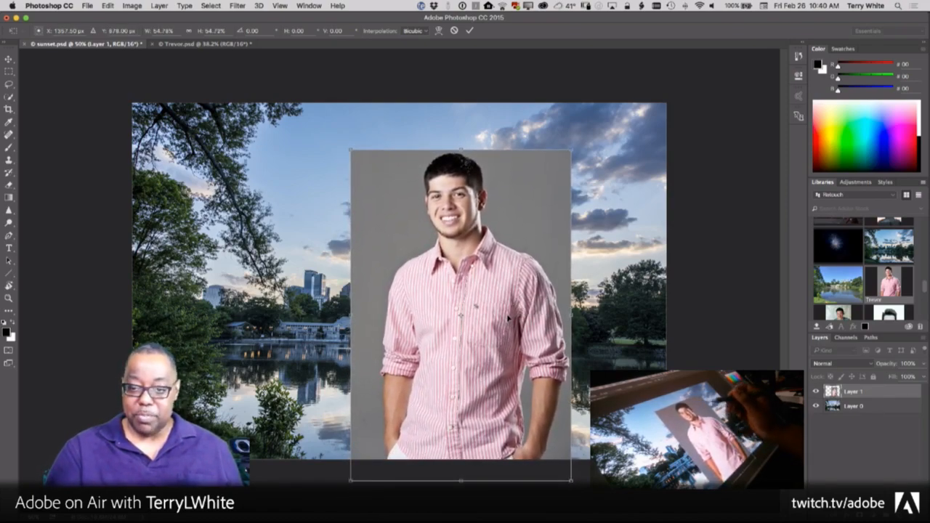
{"action": "left_click_drag", "start_coordinate": [572, 150], "coordinate": [548, 186]}
{"action": "left_click_drag", "start_coordinate": [490, 395], "coordinate": [507, 348]}
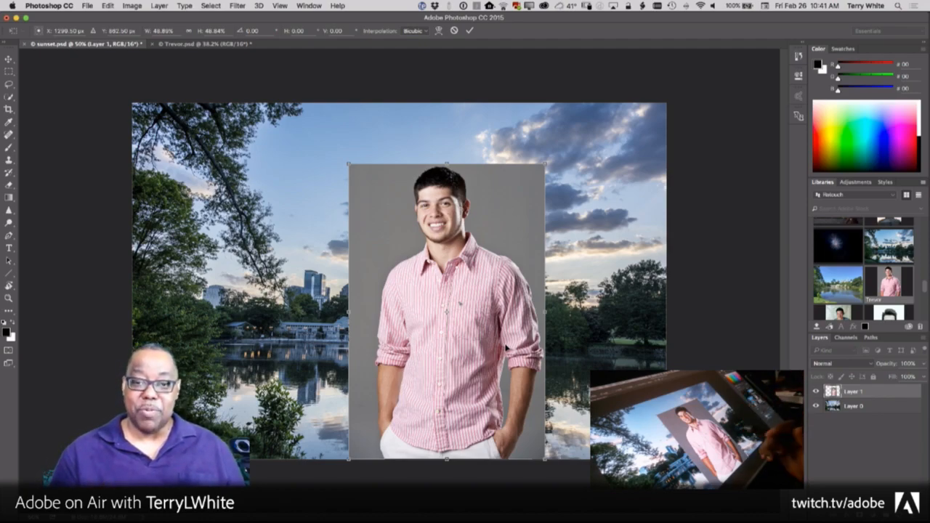
{"action": "left_click", "coordinate": [469, 30]}
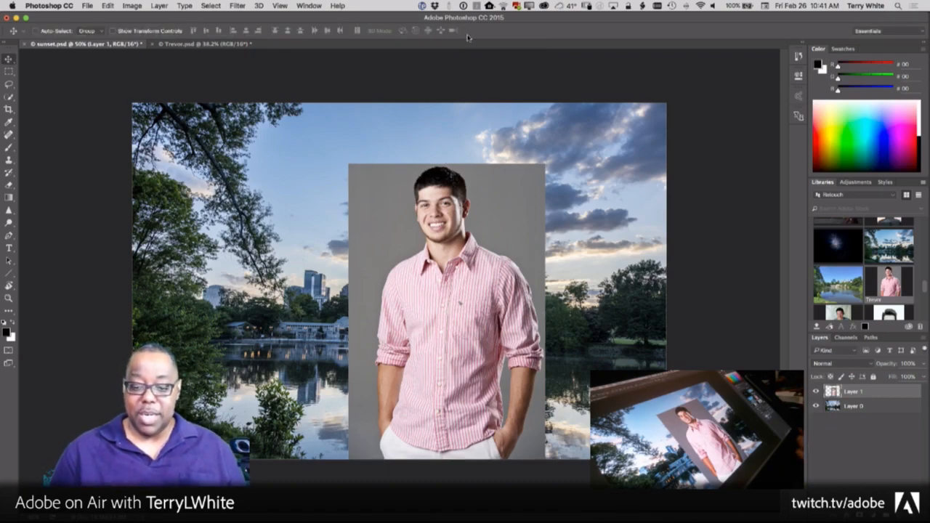
{"action": "left_click_drag", "start_coordinate": [455, 378], "coordinate": [478, 378]}
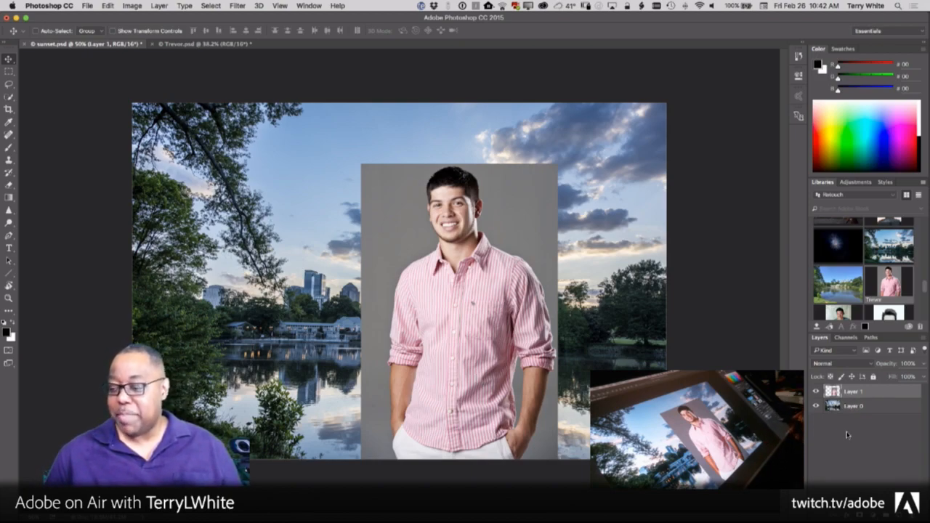
Unlock the Background layer in the man's portrait document and return to the sunset document.
{"action": "left_click", "coordinate": [221, 44]}
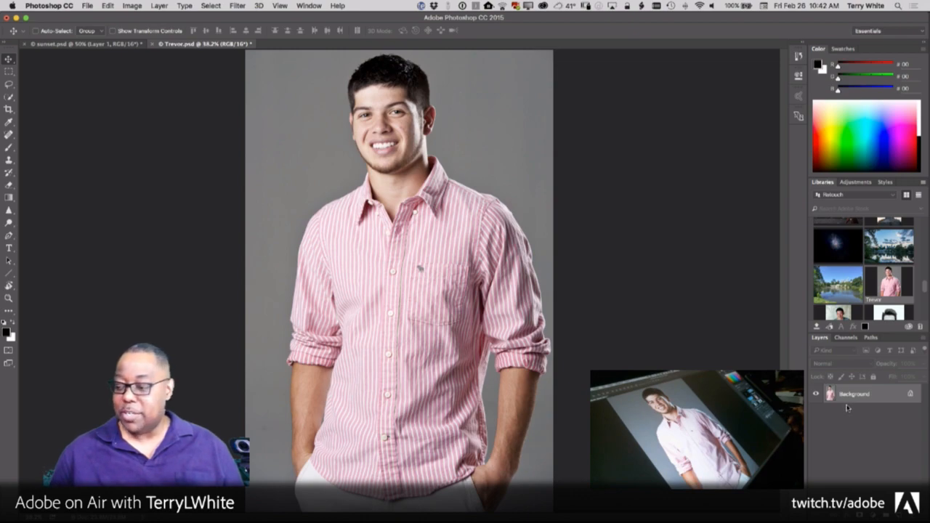
{"action": "left_click", "coordinate": [911, 395]}
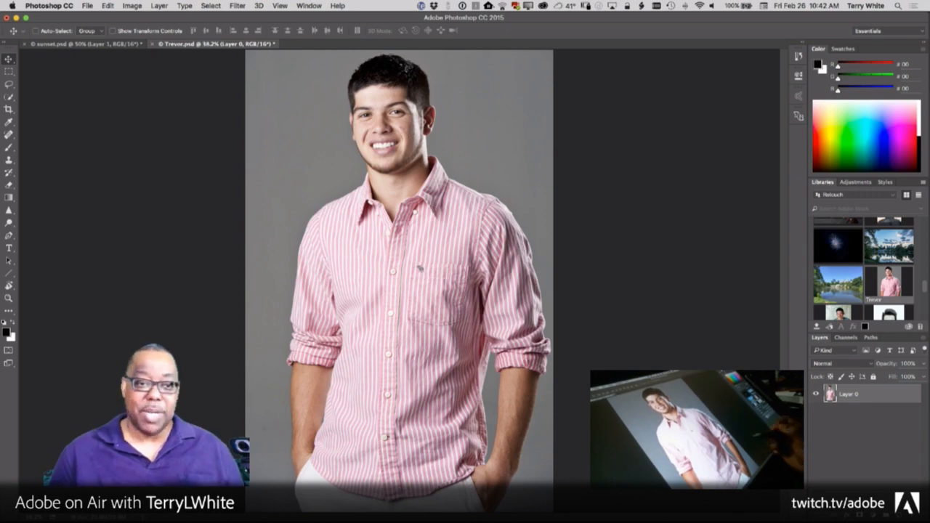
{"action": "left_click", "coordinate": [123, 45]}
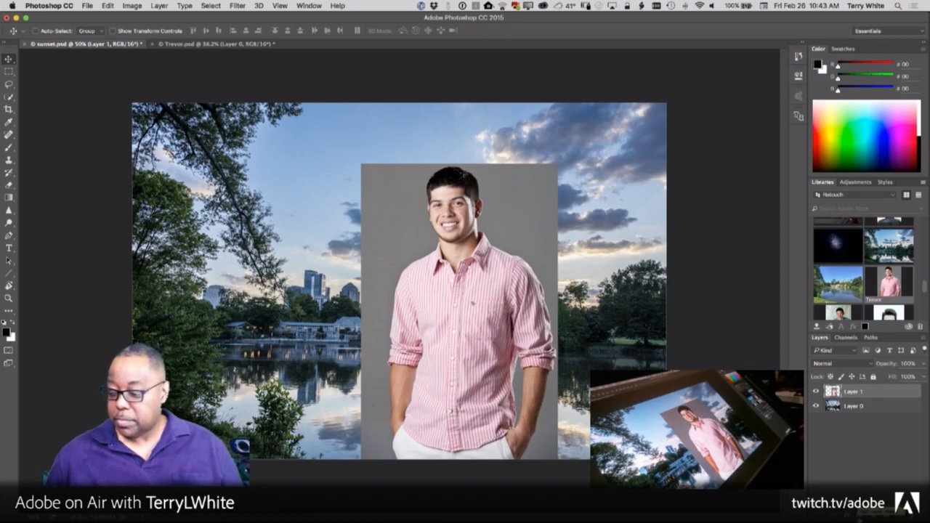
Add a layer mask to the portrait layer and alternate between layer and mask thumbnails, leaving the mask active.
{"action": "left_click", "coordinate": [860, 514]}
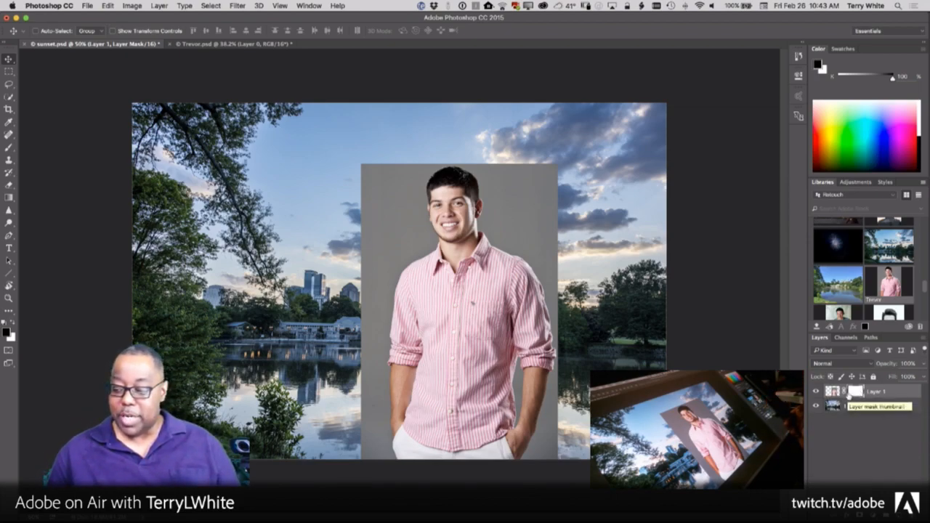
{"action": "left_click", "coordinate": [833, 394]}
{"action": "left_click", "coordinate": [854, 394]}
{"action": "left_click", "coordinate": [833, 395]}
{"action": "left_click", "coordinate": [854, 394]}
{"action": "left_click", "coordinate": [833, 393]}
{"action": "left_click", "coordinate": [855, 394]}
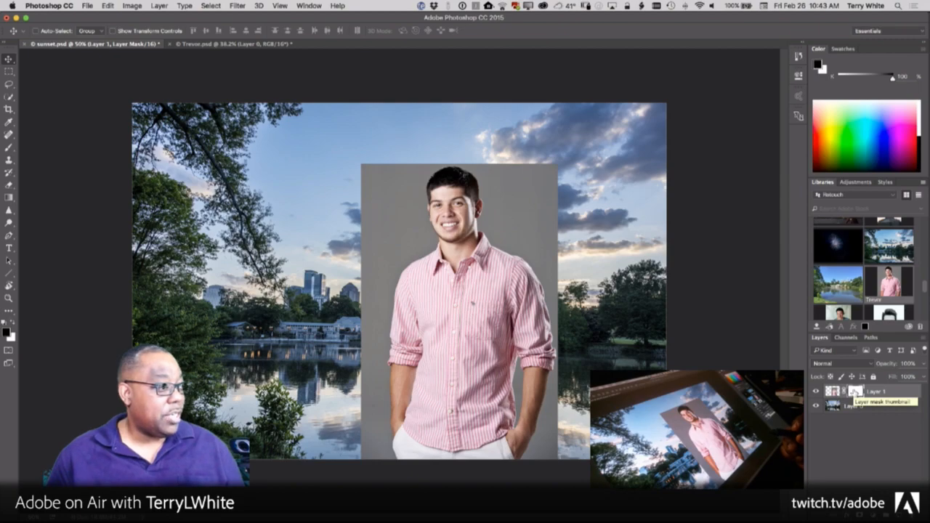
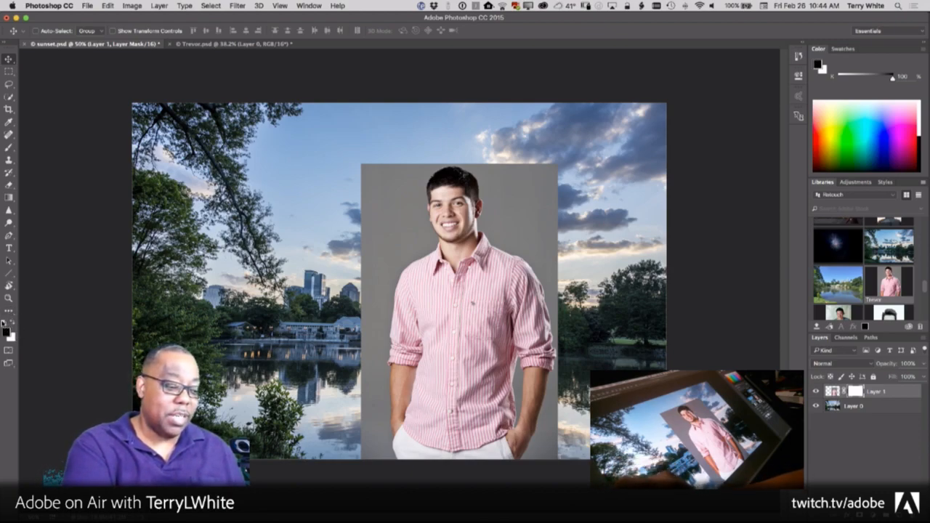
Swap the foreground and background colours back and forth, finishing with black as the foreground colour.
{"action": "left_click", "coordinate": [12, 321]}
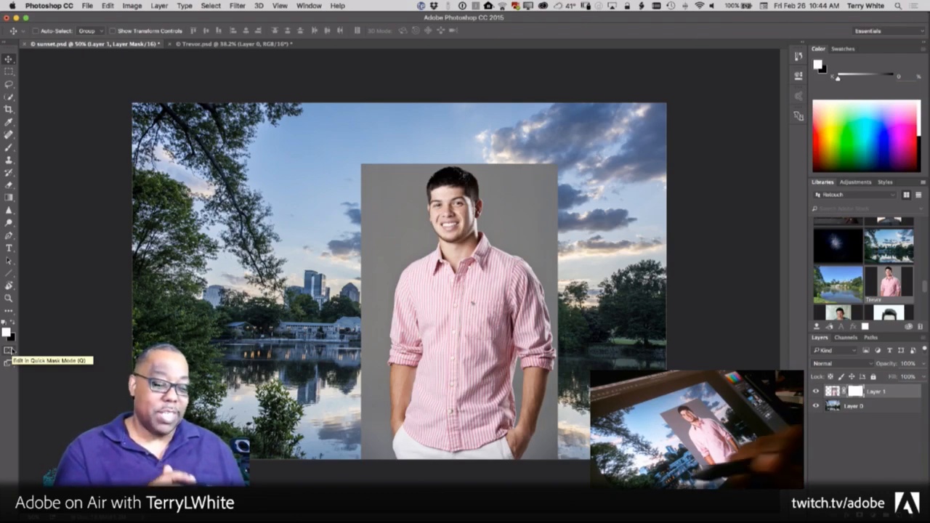
{"action": "left_click", "coordinate": [16, 325]}
{"action": "left_click", "coordinate": [15, 323]}
{"action": "left_click", "coordinate": [14, 323]}
{"action": "left_click", "coordinate": [15, 324]}
{"action": "left_click", "coordinate": [15, 325]}
{"action": "left_click", "coordinate": [15, 324]}
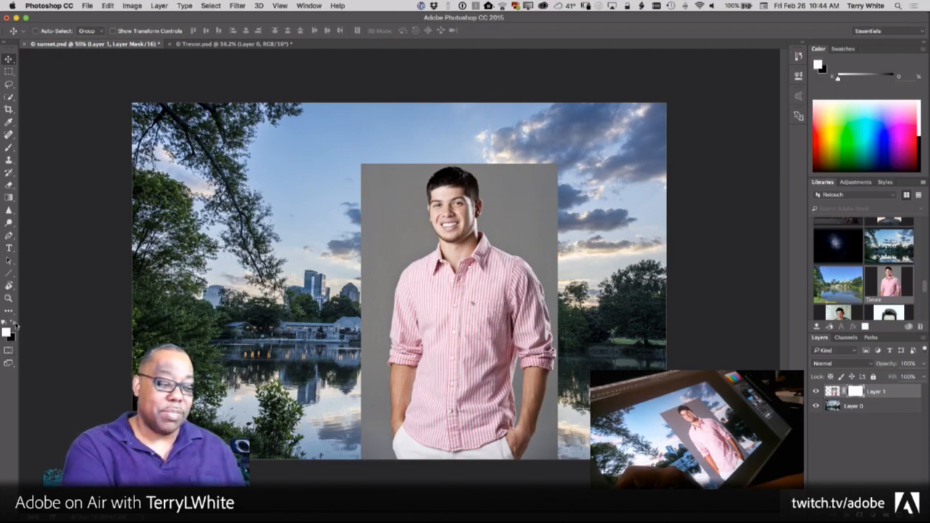
{"action": "left_click", "coordinate": [15, 324]}
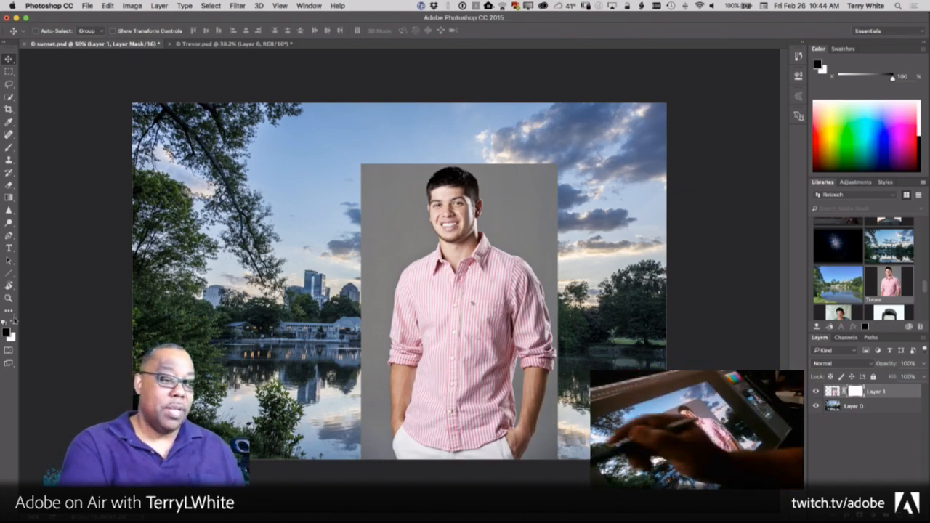
Paint black on the layer mask with a Brush of about 175 px to hide the outer grey backdrop around the man.
{"action": "left_click", "coordinate": [9, 147]}
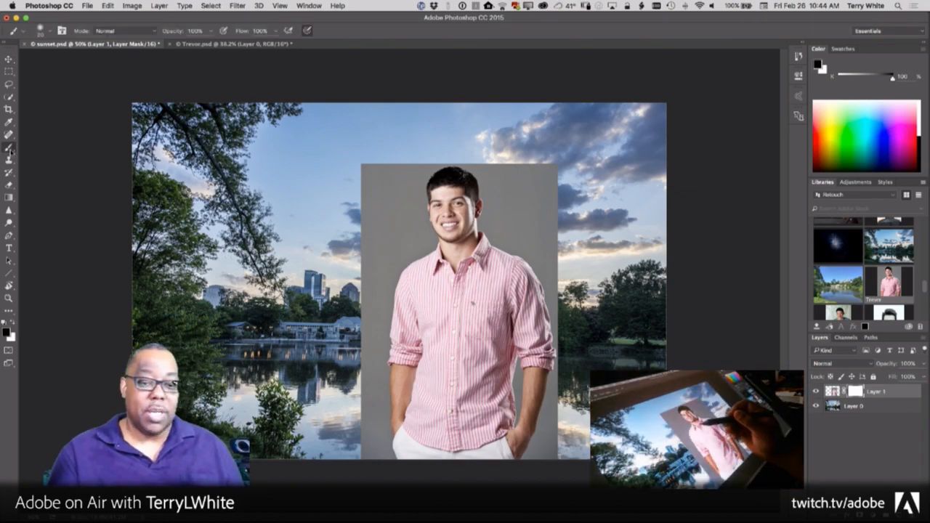
{"action": "key", "text": "bracketright"}
{"action": "key", "text": "bracketright"}
{"action": "key", "text": "bracketright"}
{"action": "key", "text": "bracketright"}
{"action": "key", "text": "bracketright"}
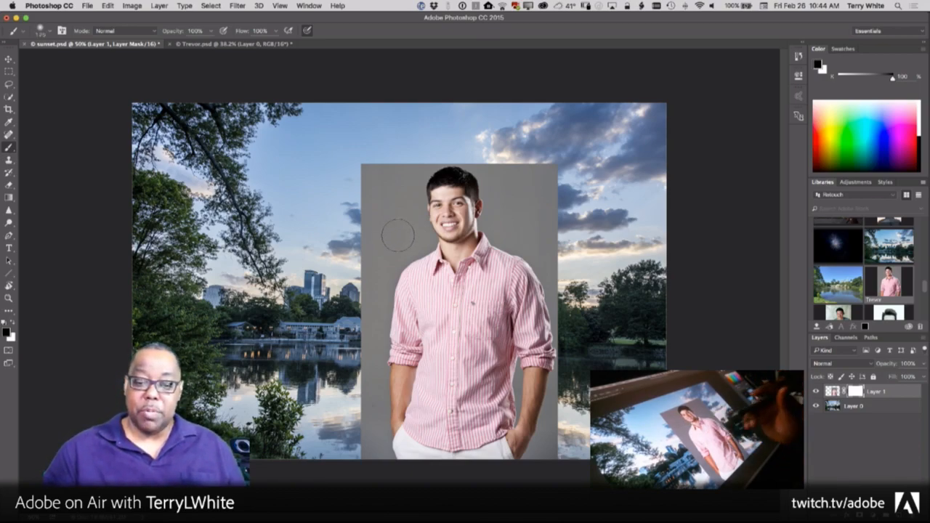
{"action": "mouse_move", "coordinate": [374, 187]}
{"action": "left_mouse_down"}
{"action": "mouse_move", "coordinate": [361, 320]}
{"action": "mouse_move", "coordinate": [359, 458]}
{"action": "mouse_move", "coordinate": [385, 240]}
{"action": "mouse_move", "coordinate": [405, 173]}
{"action": "mouse_move", "coordinate": [386, 173]}
{"action": "mouse_move", "coordinate": [546, 176]}
{"action": "mouse_move", "coordinate": [517, 186]}
{"action": "mouse_move", "coordinate": [532, 213]}
{"action": "mouse_move", "coordinate": [556, 226]}
{"action": "mouse_move", "coordinate": [559, 198]}
{"action": "mouse_move", "coordinate": [577, 333]}
{"action": "mouse_move", "coordinate": [579, 370]}
{"action": "mouse_move", "coordinate": [556, 413]}
{"action": "mouse_move", "coordinate": [554, 469]}
{"action": "left_mouse_up"}
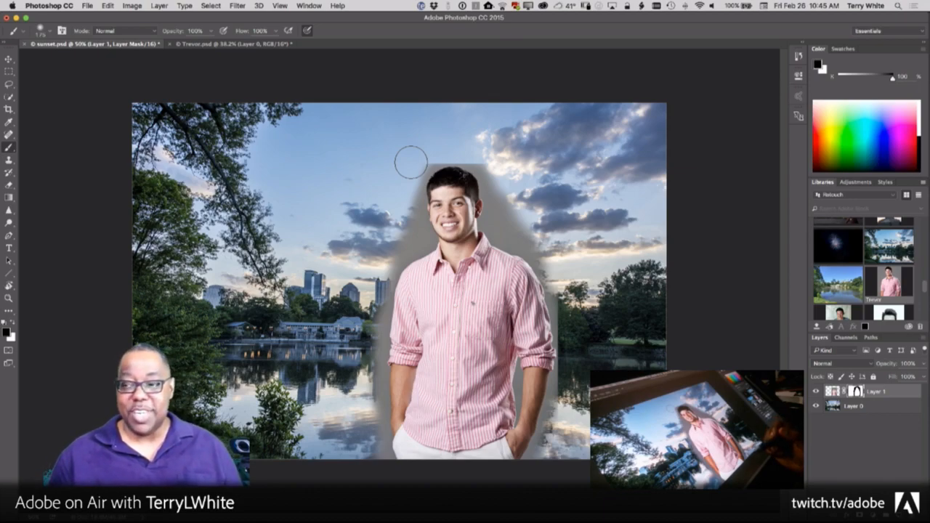
Reduce the brush to about 80 px and mask out the remaining grey backdrop closer to the man's arms, shoulders and neck.
{"action": "key", "text": "bracketleft"}
{"action": "key", "text": "bracketleft"}
{"action": "key", "text": "bracketleft"}
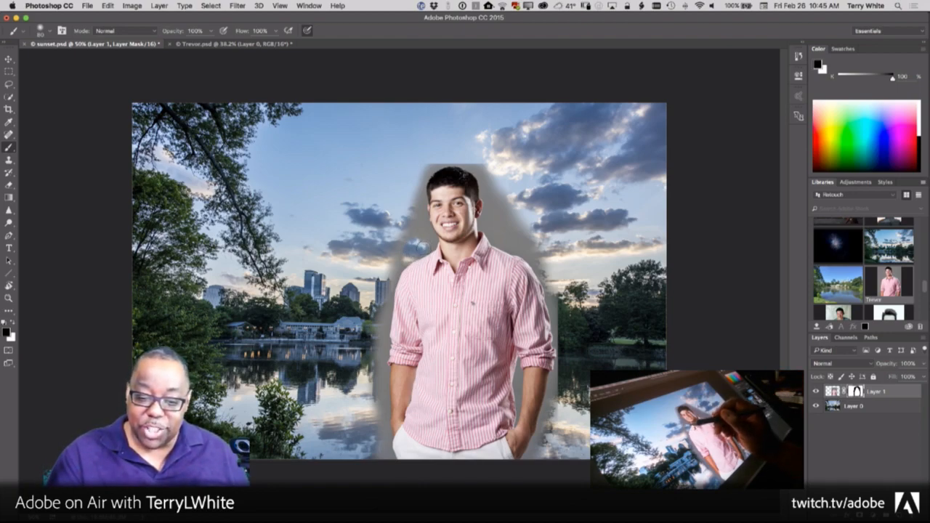
{"action": "mouse_move", "coordinate": [425, 239]}
{"action": "left_mouse_down"}
{"action": "mouse_move", "coordinate": [401, 237]}
{"action": "mouse_move", "coordinate": [400, 228]}
{"action": "mouse_move", "coordinate": [411, 224]}
{"action": "mouse_move", "coordinate": [383, 320]}
{"action": "mouse_move", "coordinate": [395, 290]}
{"action": "mouse_move", "coordinate": [375, 410]}
{"action": "mouse_move", "coordinate": [381, 450]}
{"action": "left_mouse_up"}
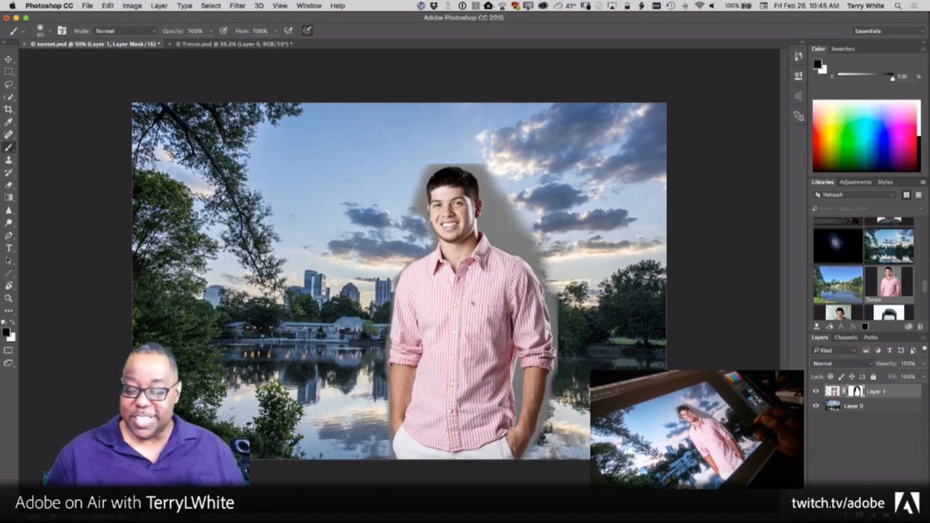
{"action": "mouse_move", "coordinate": [551, 302]}
{"action": "left_mouse_down"}
{"action": "mouse_move", "coordinate": [532, 251]}
{"action": "mouse_move", "coordinate": [507, 237]}
{"action": "mouse_move", "coordinate": [506, 214]}
{"action": "mouse_move", "coordinate": [498, 224]}
{"action": "mouse_move", "coordinate": [488, 218]}
{"action": "mouse_move", "coordinate": [496, 186]}
{"action": "mouse_move", "coordinate": [483, 171]}
{"action": "left_mouse_up"}
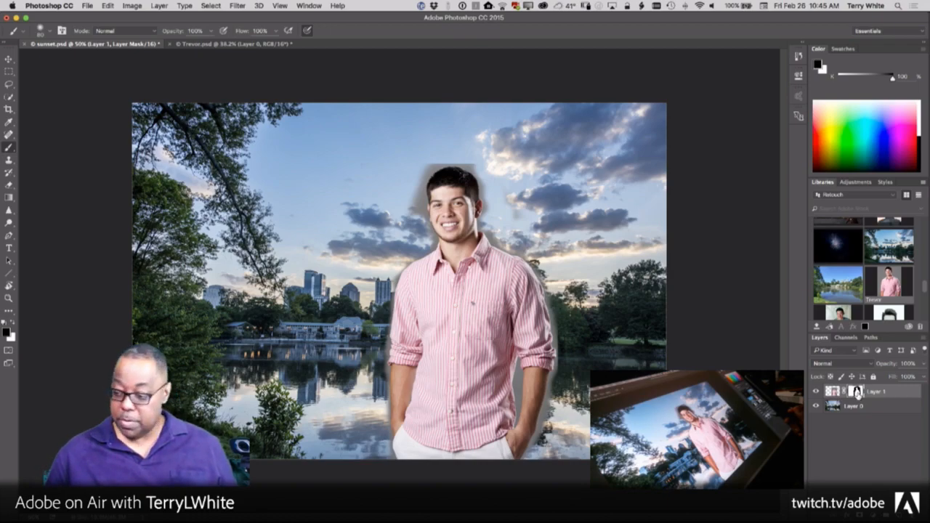
Delete the painted layer mask from the portrait layer.
{"action": "right_click", "coordinate": [858, 393]}
{"action": "left_click", "coordinate": [822, 411]}
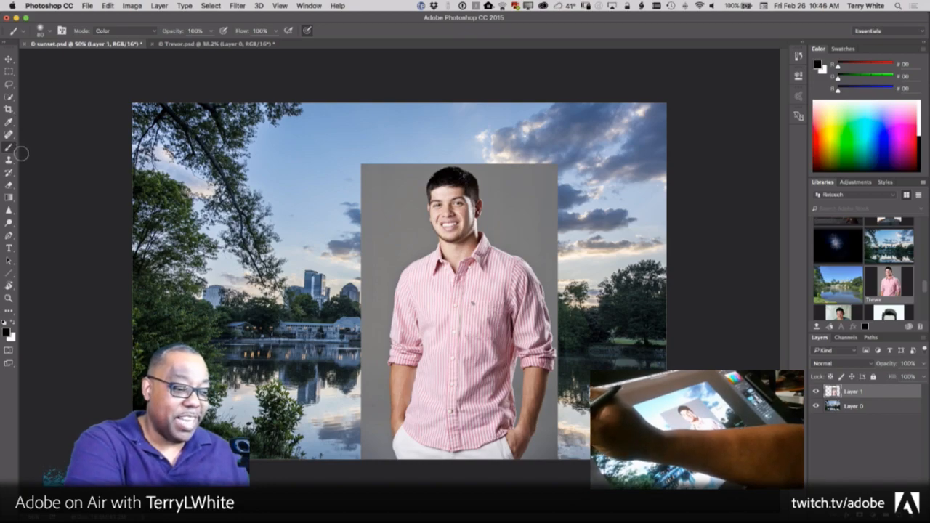
Select the whole man with Quick Selection and subtract the grey backdrop, including the gap between his arm and shirt.
{"action": "left_click", "coordinate": [9, 98]}
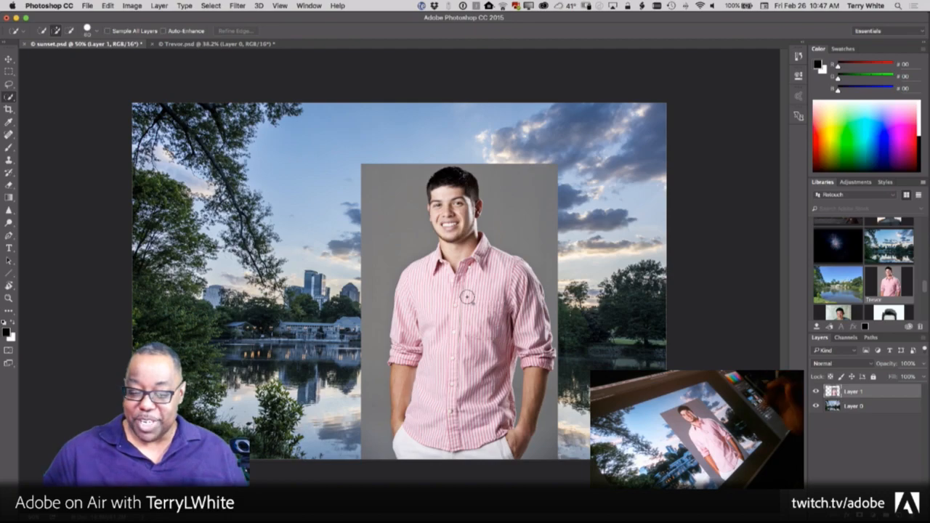
{"action": "mouse_move", "coordinate": [452, 302]}
{"action": "left_mouse_down"}
{"action": "mouse_move", "coordinate": [447, 438]}
{"action": "mouse_move", "coordinate": [428, 319]}
{"action": "mouse_move", "coordinate": [422, 324]}
{"action": "mouse_move", "coordinate": [428, 334]}
{"action": "mouse_move", "coordinate": [463, 290]}
{"action": "mouse_move", "coordinate": [457, 247]}
{"action": "mouse_move", "coordinate": [469, 228]}
{"action": "mouse_move", "coordinate": [449, 193]}
{"action": "left_mouse_up"}
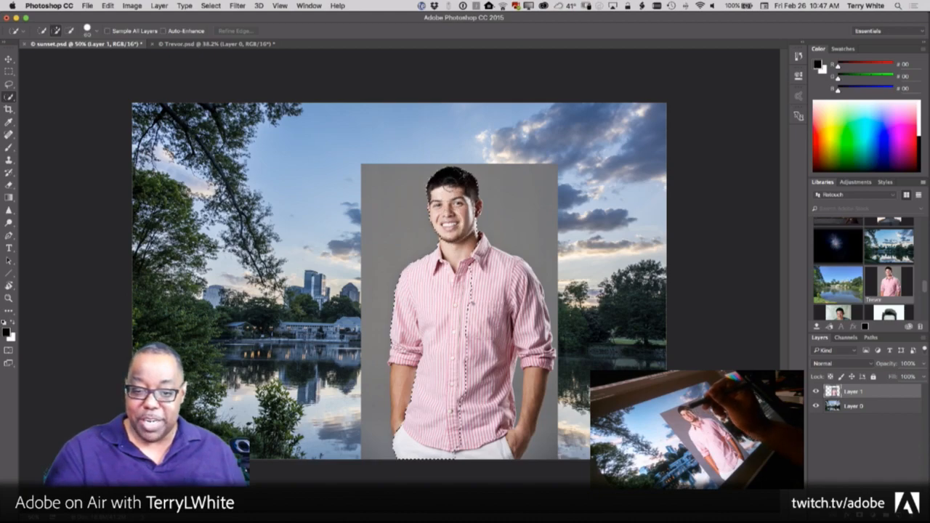
{"action": "mouse_move", "coordinate": [463, 256]}
{"action": "left_mouse_down"}
{"action": "mouse_move", "coordinate": [476, 278]}
{"action": "mouse_move", "coordinate": [477, 430]}
{"action": "mouse_move", "coordinate": [466, 450]}
{"action": "mouse_move", "coordinate": [492, 451]}
{"action": "mouse_move", "coordinate": [518, 434]}
{"action": "left_mouse_up"}
{"action": "left_click_drag", "start_coordinate": [525, 403], "coordinate": [526, 404]}
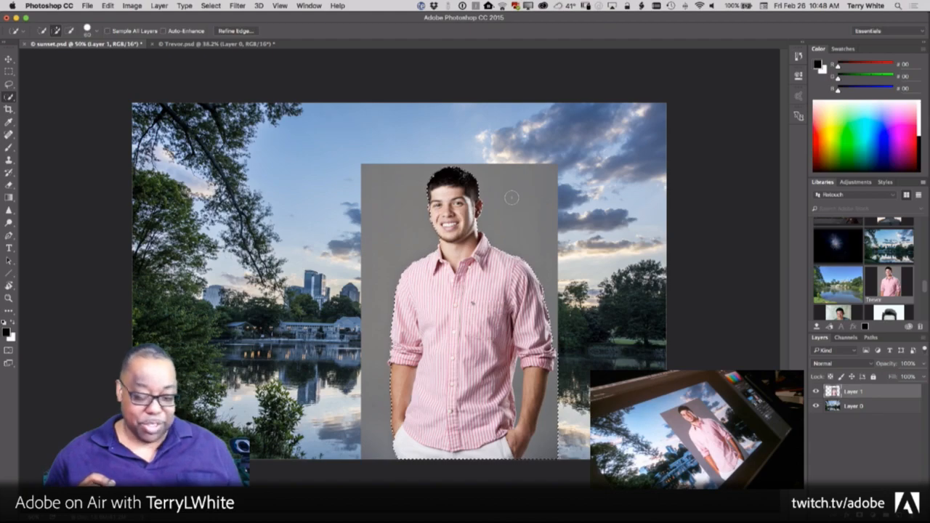
{"action": "key", "text": "alt"}
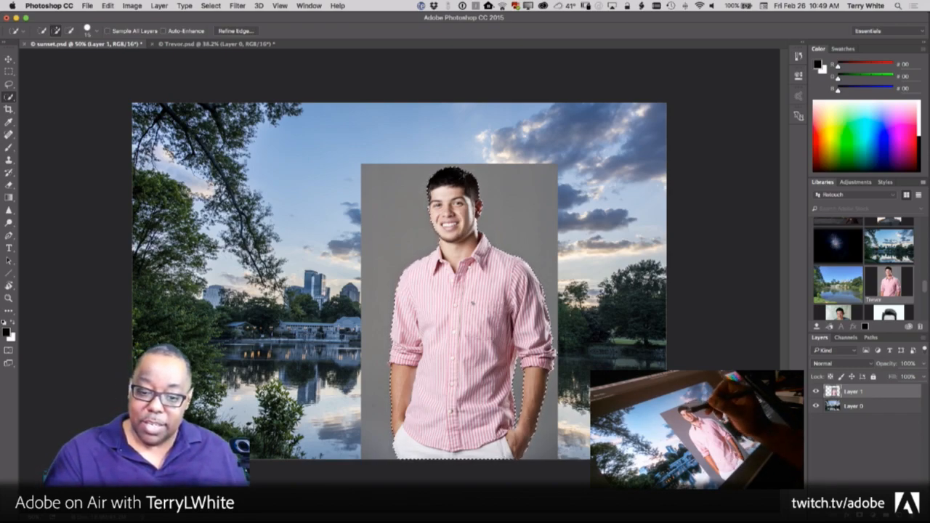
{"action": "key", "text": "alt"}
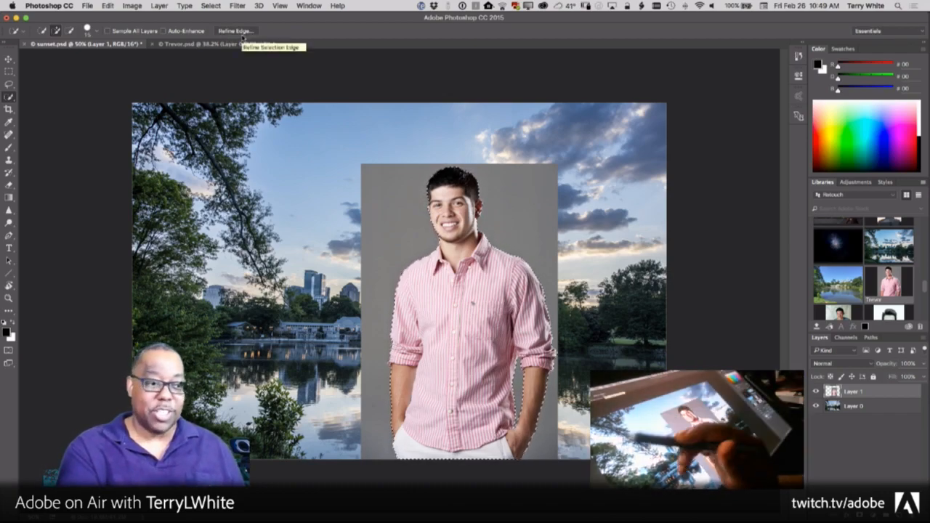
Open Refine Edge for the man's selection from the Lasso tool and set the view to On Layers.
{"action": "left_click", "coordinate": [8, 59]}
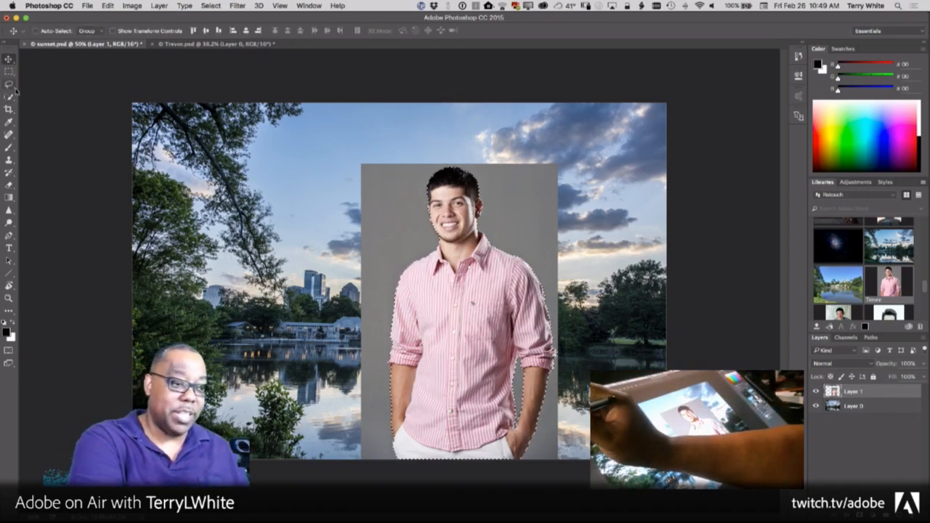
{"action": "left_click", "coordinate": [9, 84]}
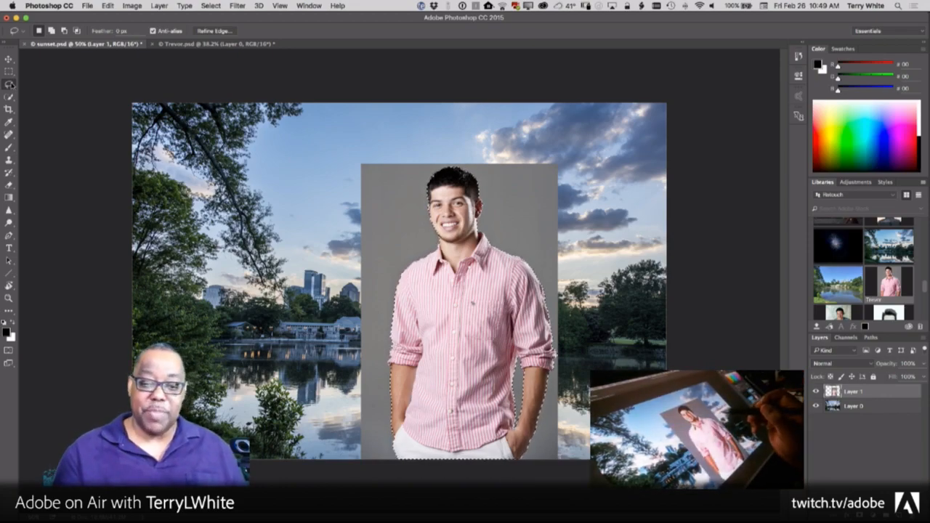
{"action": "left_click", "coordinate": [213, 30]}
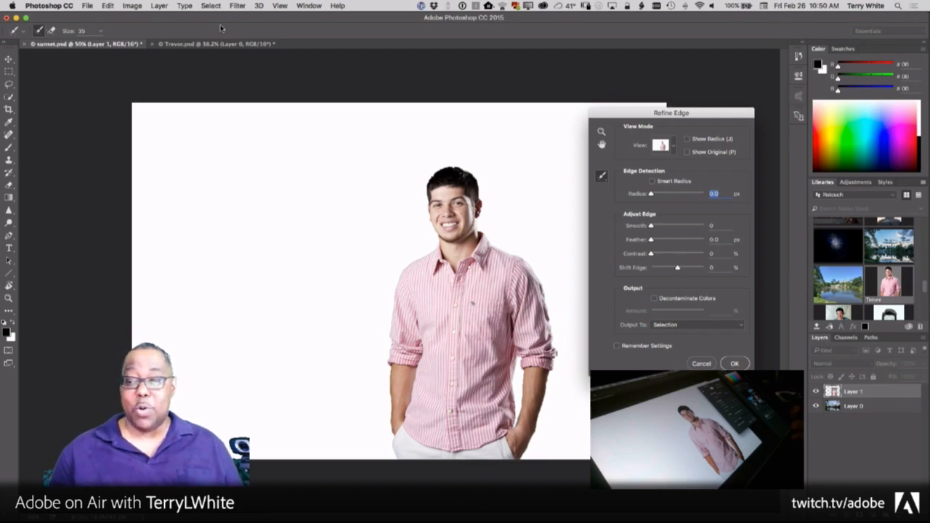
{"action": "left_click", "coordinate": [675, 149]}
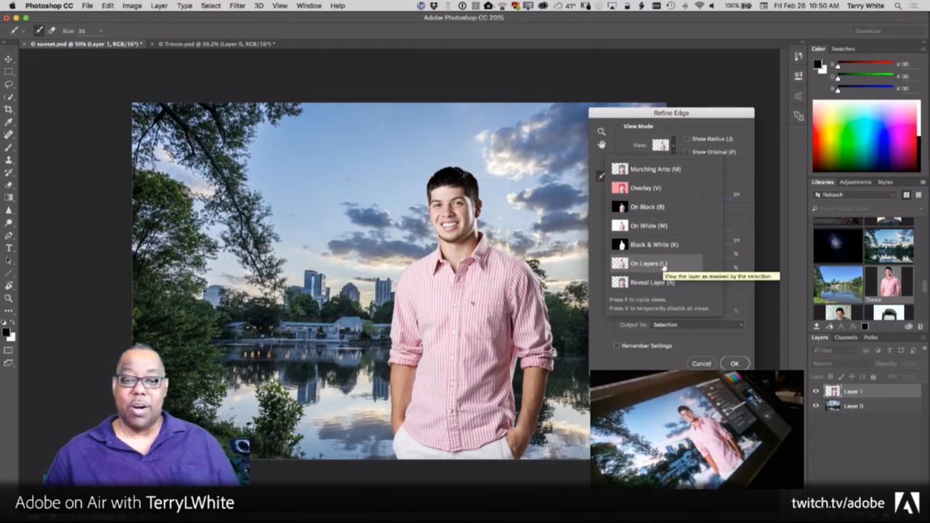
{"action": "left_click", "coordinate": [663, 265]}
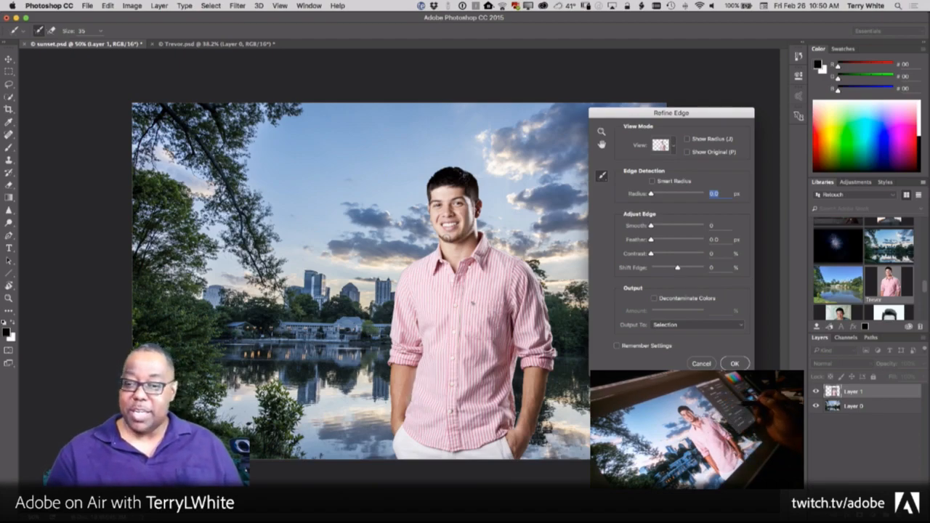
Enable Smart Radius in Refine Edge and set the edge detection radius to 4.2 px.
{"action": "left_click", "coordinate": [652, 181]}
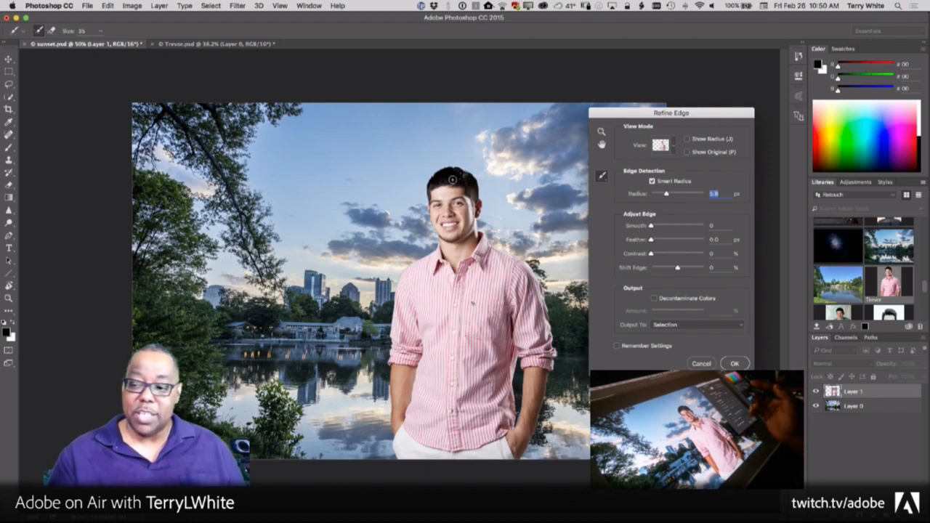
{"action": "left_click_drag", "start_coordinate": [672, 195], "coordinate": [668, 194]}
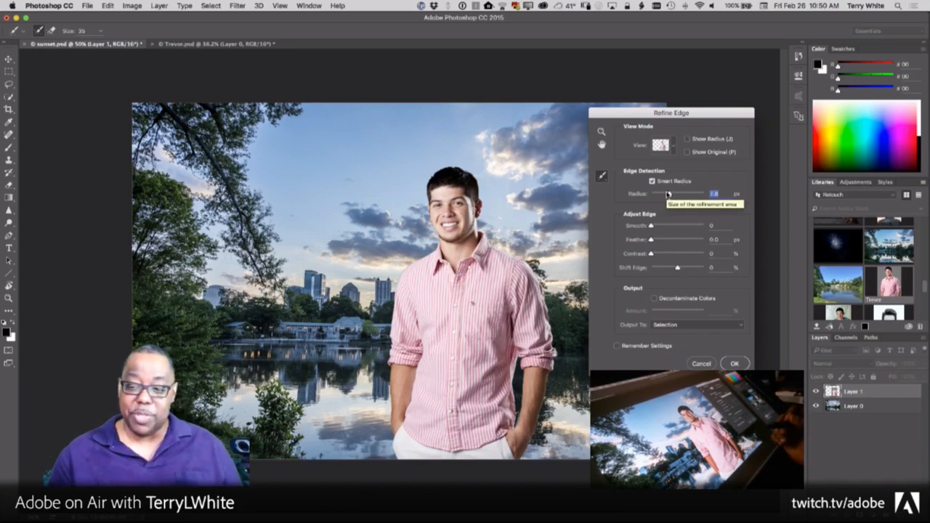
{"action": "left_click_drag", "start_coordinate": [669, 196], "coordinate": [696, 195]}
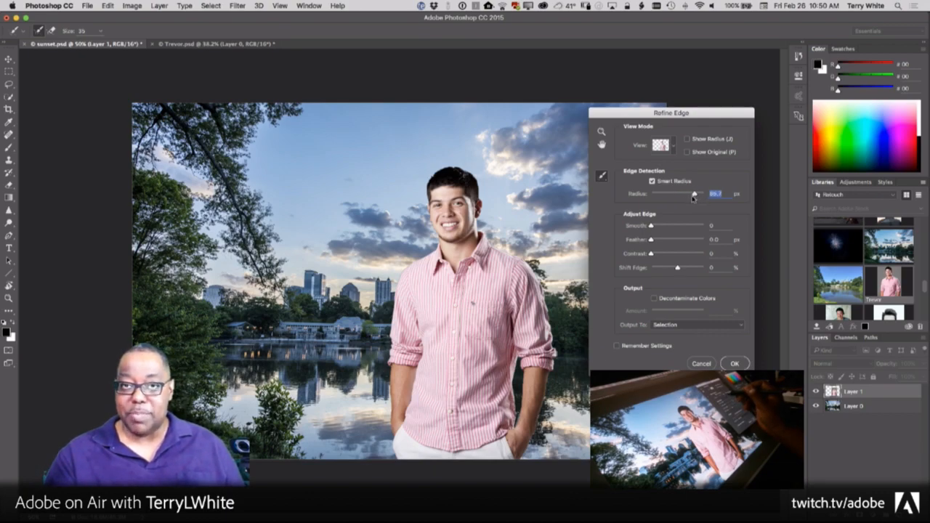
{"action": "left_click_drag", "start_coordinate": [694, 196], "coordinate": [663, 198]}
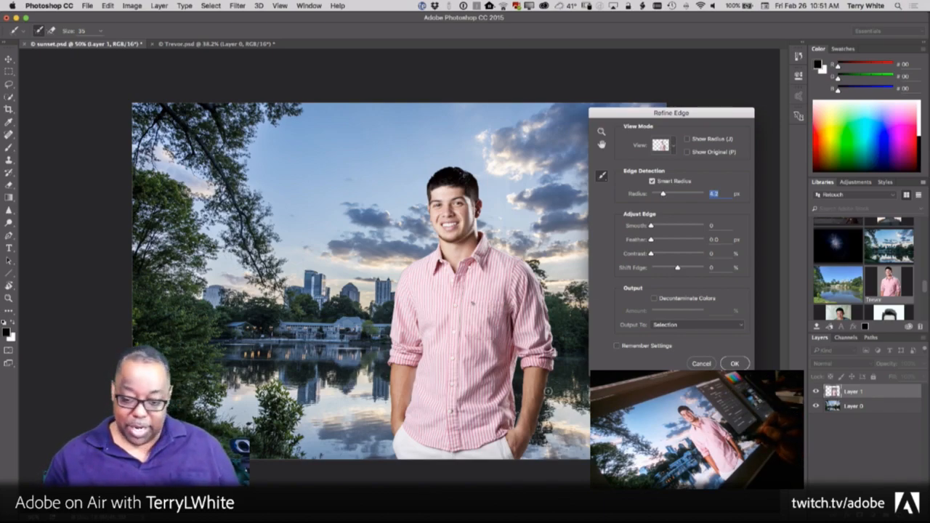
Reduce the Refine Radius brush to size 6 for the narrow area between the man's forearm and shirt.
{"action": "key", "text": "alt"}
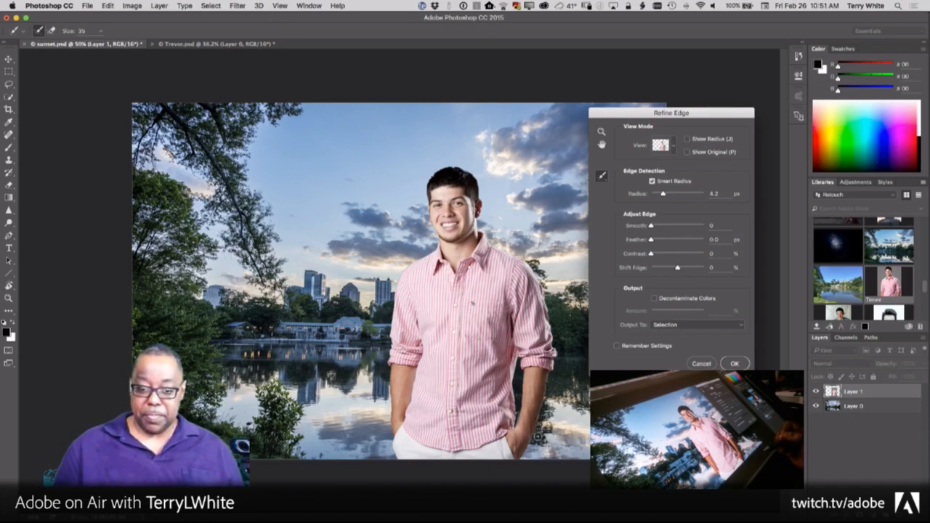
{"action": "key", "text": "z"}
{"action": "left_click_drag", "start_coordinate": [410, 402], "coordinate": [437, 411]}
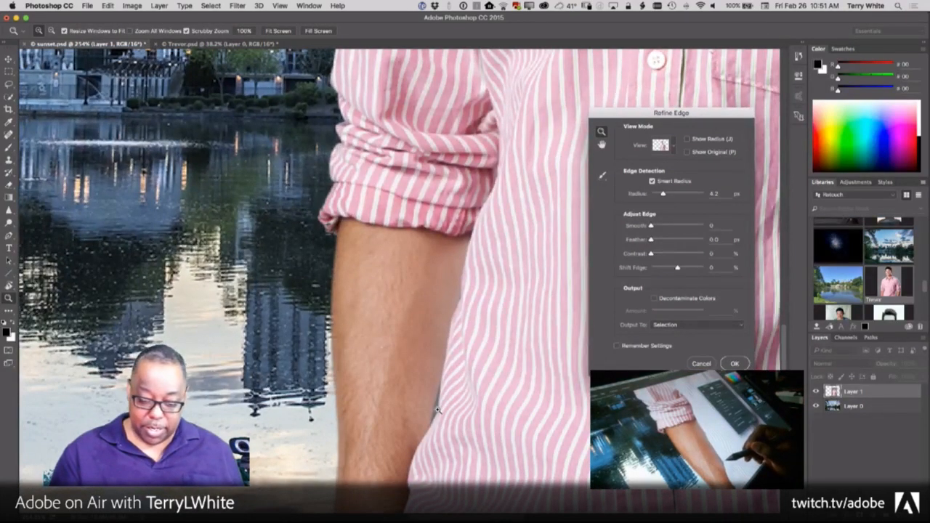
{"action": "key", "text": "e"}
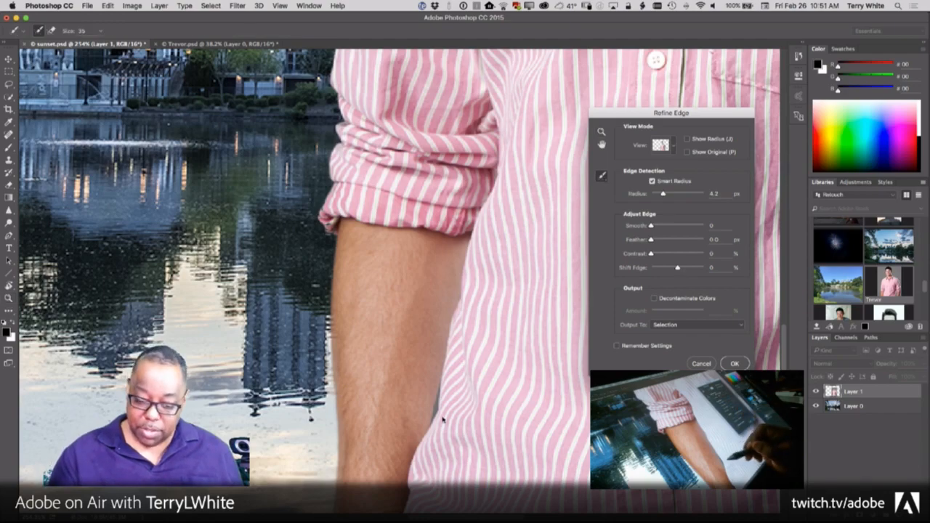
{"action": "key", "text": "["}
{"action": "key", "text": "["}
{"action": "key", "text": "["}
{"action": "key", "text": "["}
{"action": "key", "text": "["}
{"action": "key", "text": "["}
{"action": "key", "text": "["}
{"action": "key", "text": "["}
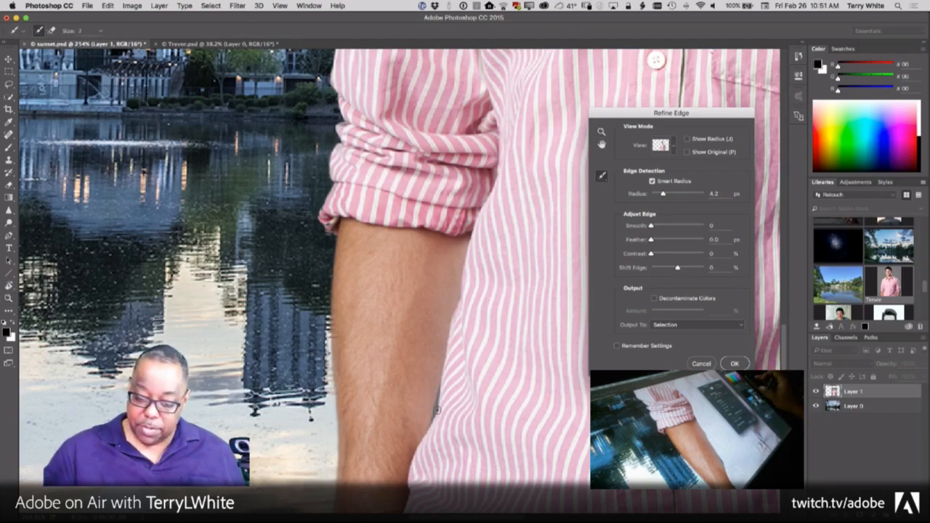
{"action": "key", "text": "["}
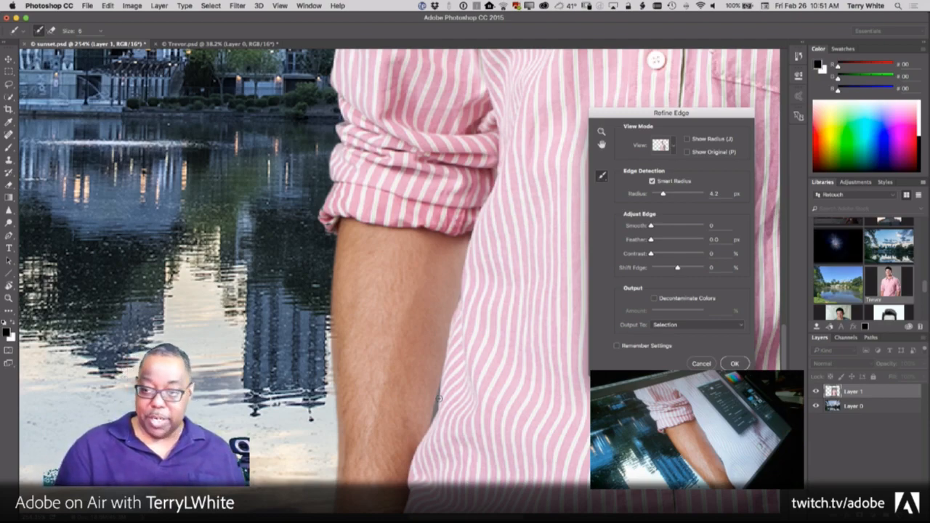
{"action": "key", "text": "super+0"}
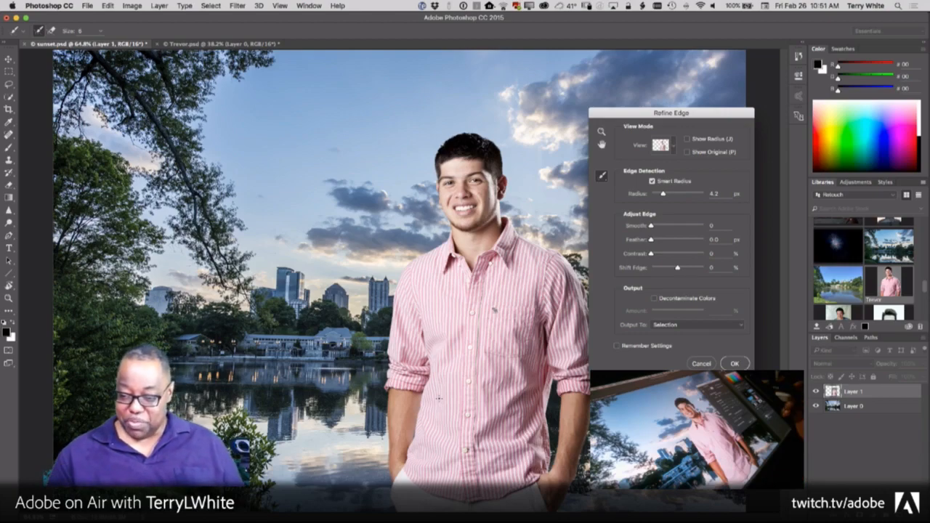
Output the refined selection of the man to a new layer with a layer mask and apply Refine Edge.
{"action": "left_click", "coordinate": [742, 326]}
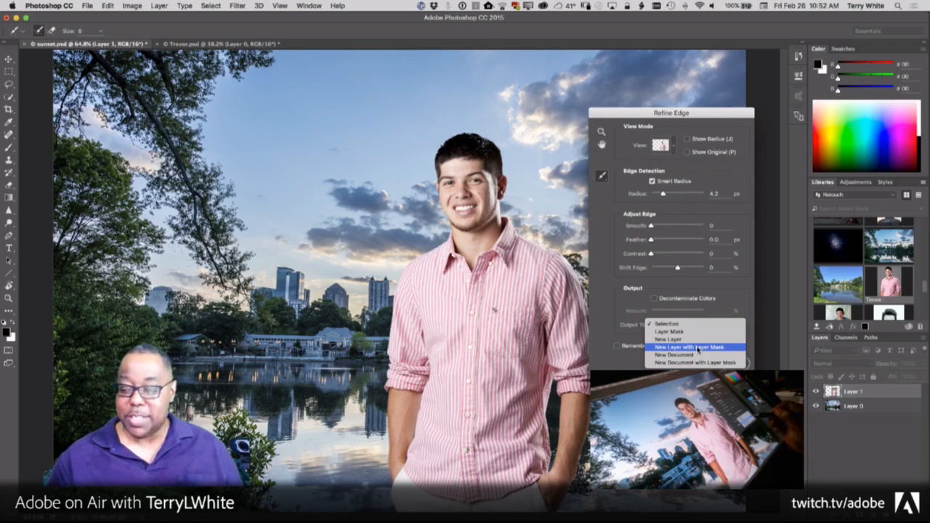
{"action": "left_click", "coordinate": [711, 347]}
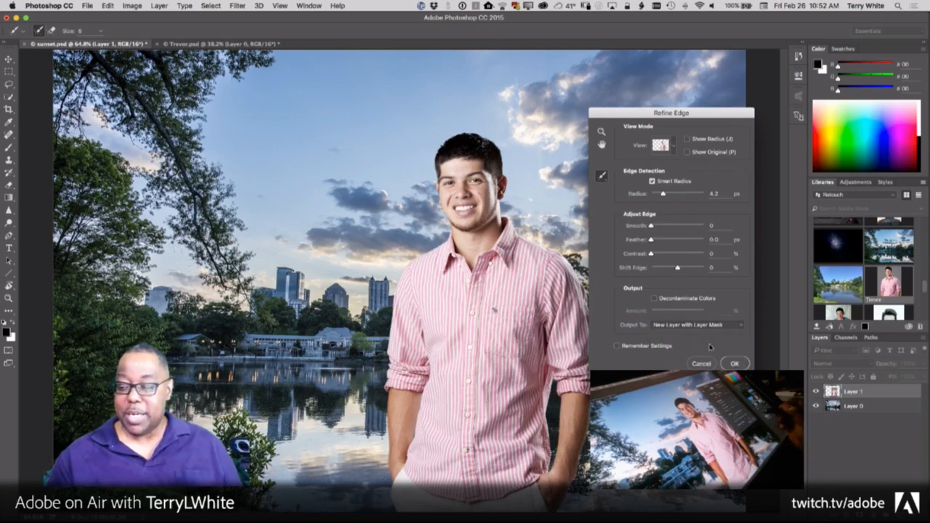
{"action": "left_click", "coordinate": [736, 364]}
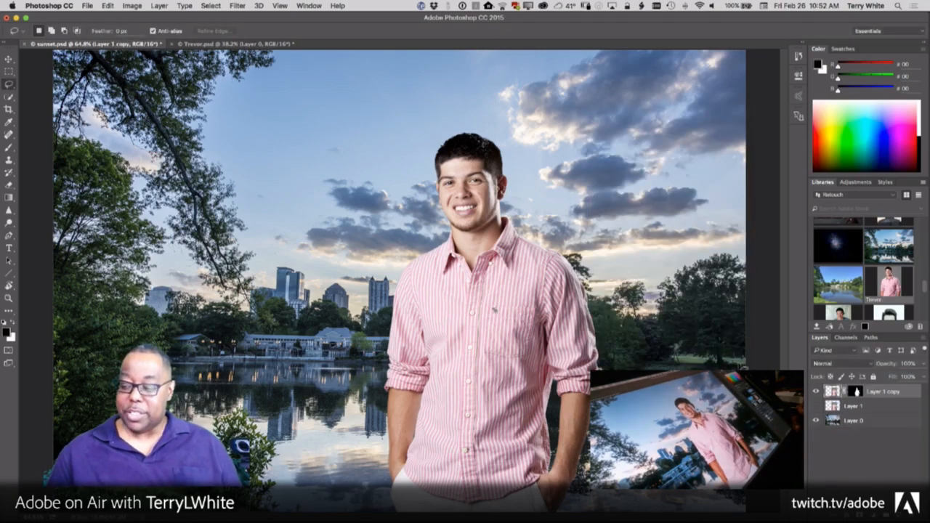
Toggle the visibility of the original portrait layer to compare it with the masked copy, leaving the original hidden.
{"action": "left_click", "coordinate": [817, 407]}
{"action": "left_click", "coordinate": [817, 407]}
{"action": "left_click", "coordinate": [817, 407]}
{"action": "left_click", "coordinate": [817, 407]}
{"action": "left_click", "coordinate": [817, 407]}
{"action": "left_click", "coordinate": [815, 408]}
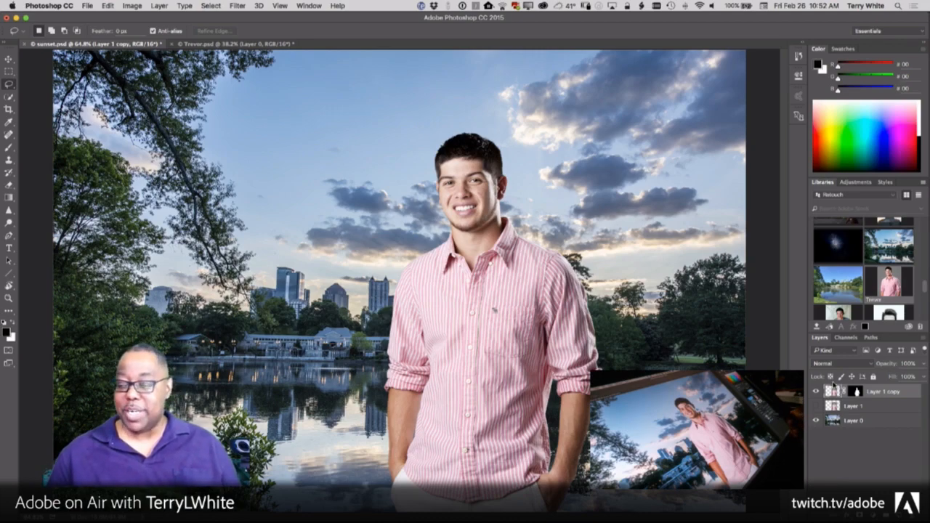
Paint black with a very small brush on the masked copy's layer mask over the grey sliver between the forearm and shirt.
{"action": "left_click", "coordinate": [855, 392]}
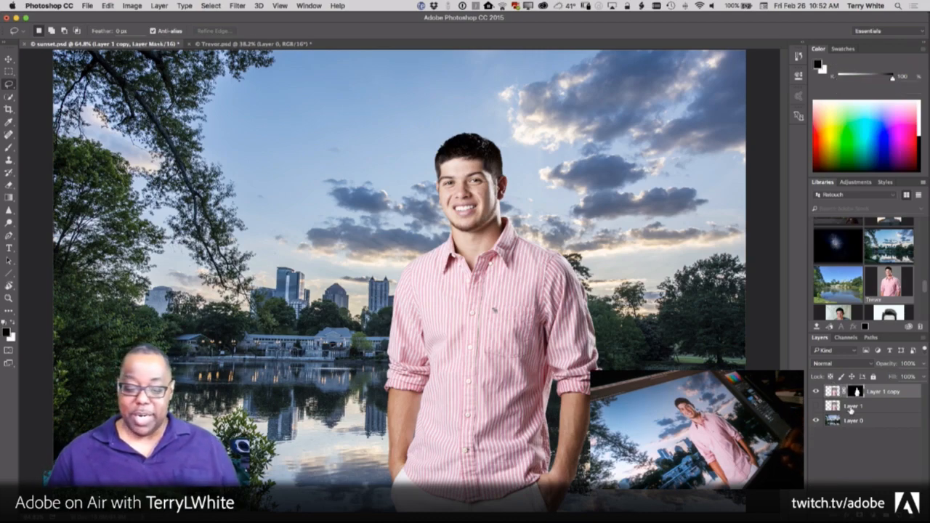
{"action": "key", "text": "z"}
{"action": "mouse_move", "coordinate": [414, 434]}
{"action": "left_mouse_down"}
{"action": "mouse_move", "coordinate": [475, 467]}
{"action": "mouse_move", "coordinate": [513, 467]}
{"action": "mouse_move", "coordinate": [510, 370]}
{"action": "left_mouse_up"}
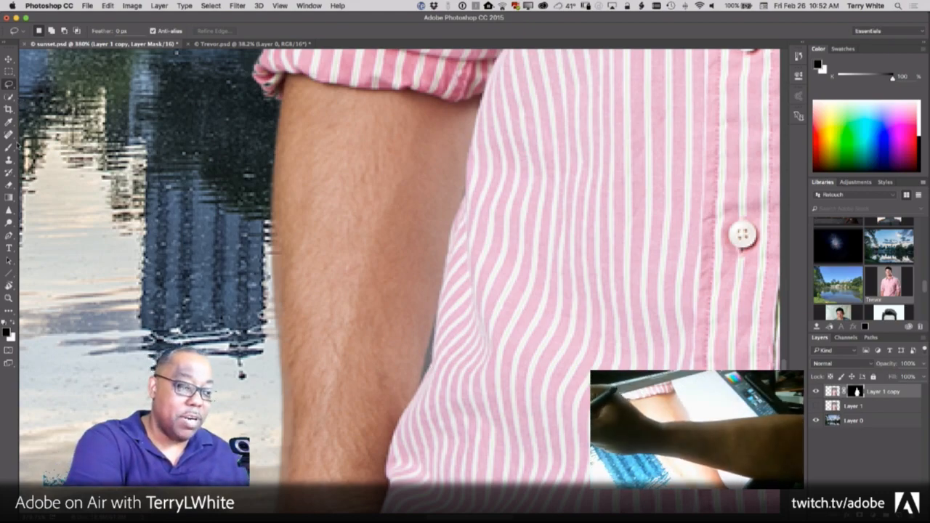
{"action": "left_click", "coordinate": [9, 147]}
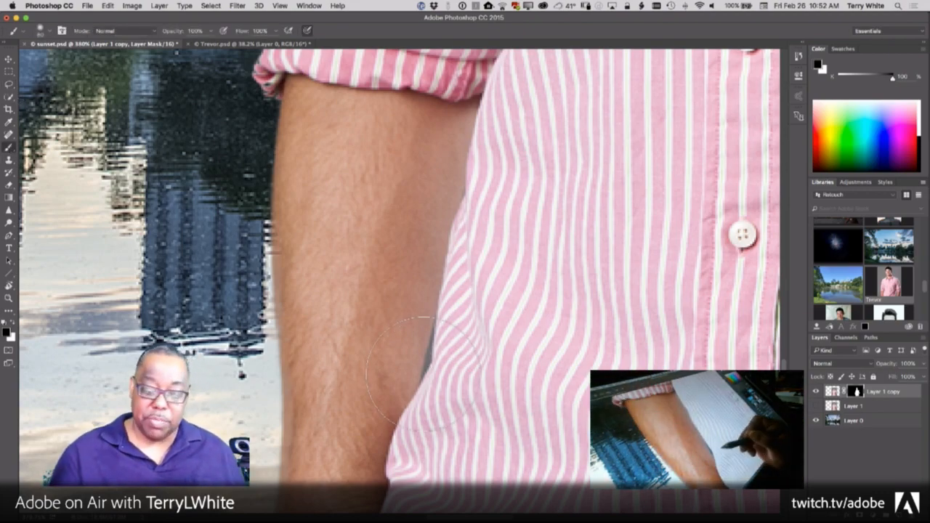
{"action": "key", "text": "bracketleft"}
{"action": "key", "text": "bracketleft"}
{"action": "key", "text": "bracketleft"}
{"action": "key", "text": "bracketleft"}
{"action": "key", "text": "bracketleft"}
{"action": "key", "text": "bracketleft"}
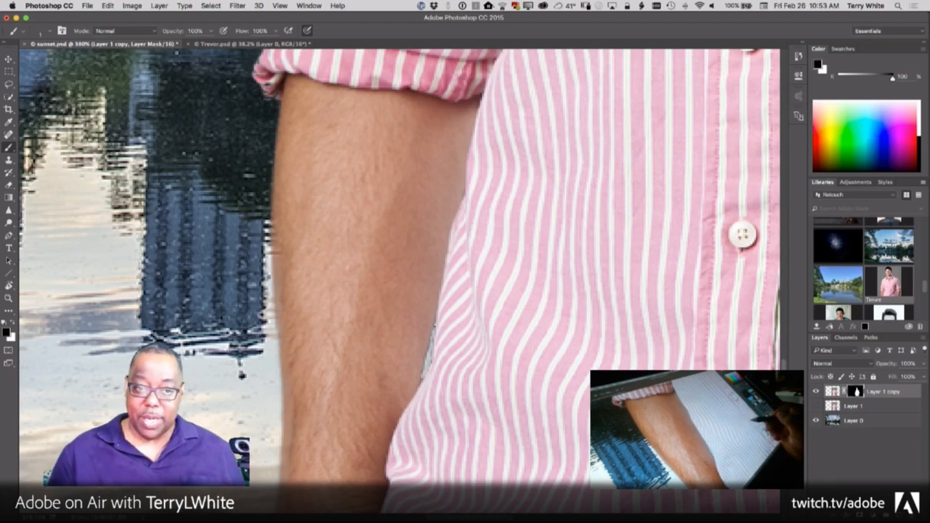
Switch the mask paint to white and examine the cut-out's edges along the sleeves, forearms, shoulder and face.
{"action": "left_click_drag", "start_coordinate": [395, 285], "coordinate": [488, 477]}
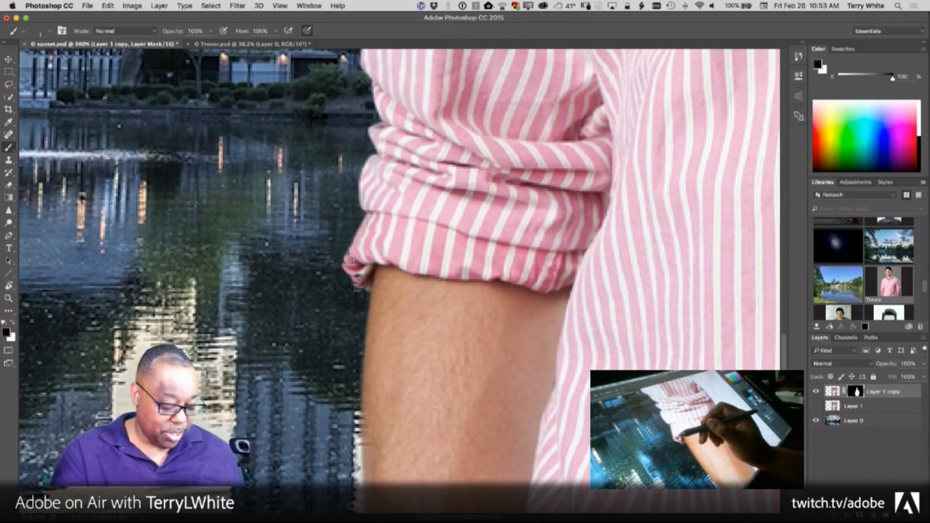
{"action": "key", "text": "x"}
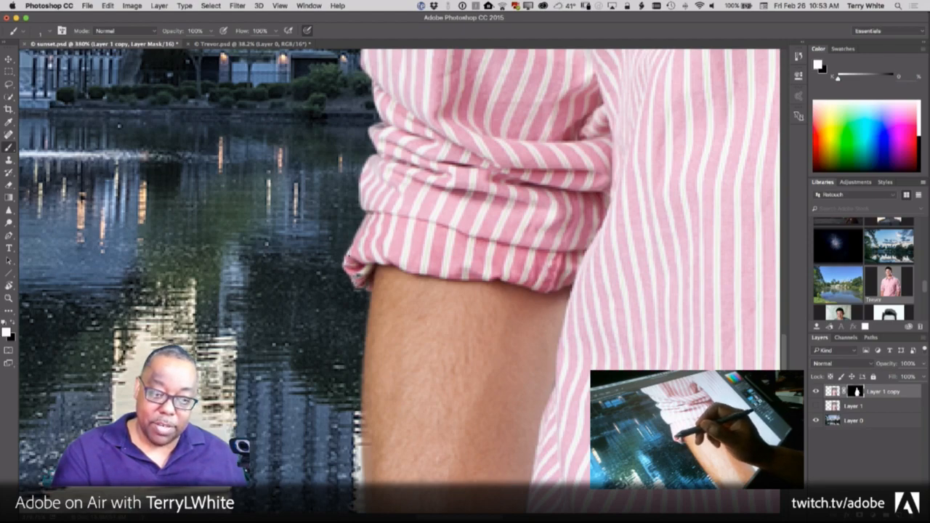
{"action": "left_click_drag", "start_coordinate": [775, 405], "coordinate": [324, 349]}
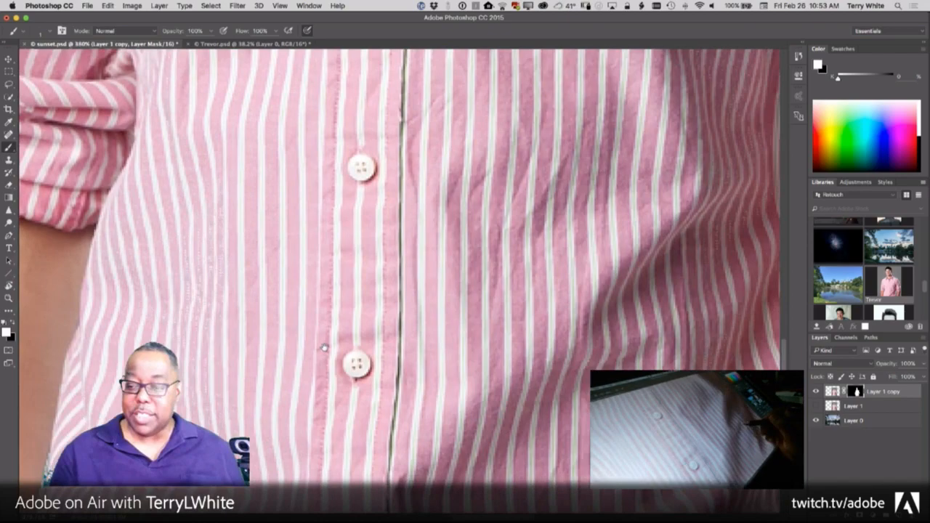
{"action": "left_click_drag", "start_coordinate": [630, 366], "coordinate": [382, 353]}
{"action": "left_click_drag", "start_coordinate": [582, 399], "coordinate": [473, 364]}
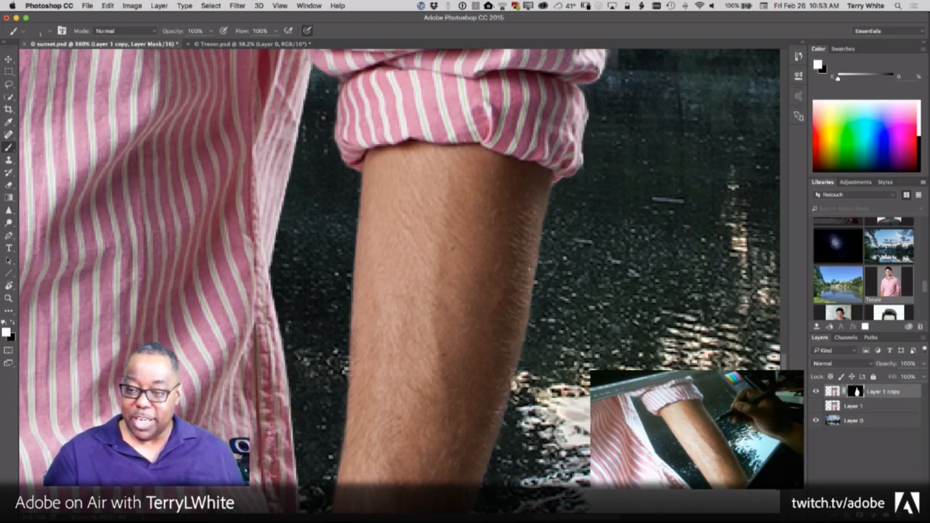
{"action": "left_click_drag", "start_coordinate": [463, 476], "coordinate": [476, 334]}
{"action": "mouse_move", "coordinate": [452, 406]}
{"action": "left_mouse_down"}
{"action": "mouse_move", "coordinate": [476, 314]}
{"action": "mouse_move", "coordinate": [452, 460]}
{"action": "left_mouse_up"}
{"action": "left_click_drag", "start_coordinate": [473, 218], "coordinate": [453, 459]}
{"action": "mouse_move", "coordinate": [452, 305]}
{"action": "left_mouse_down"}
{"action": "mouse_move", "coordinate": [477, 470]}
{"action": "mouse_move", "coordinate": [471, 499]}
{"action": "left_mouse_up"}
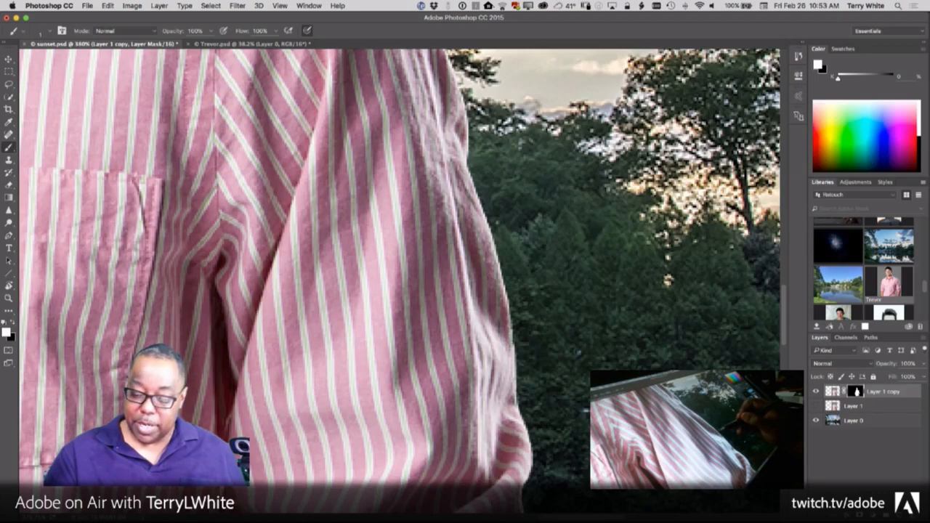
{"action": "left_click_drag", "start_coordinate": [484, 305], "coordinate": [544, 467]}
{"action": "mouse_move", "coordinate": [443, 186]}
{"action": "left_mouse_down"}
{"action": "mouse_move", "coordinate": [480, 375]}
{"action": "mouse_move", "coordinate": [611, 472]}
{"action": "left_mouse_up"}
{"action": "left_click_drag", "start_coordinate": [407, 313], "coordinate": [619, 454]}
{"action": "left_click_drag", "start_coordinate": [440, 386], "coordinate": [471, 448]}
{"action": "left_click_drag", "start_coordinate": [452, 210], "coordinate": [518, 170]}
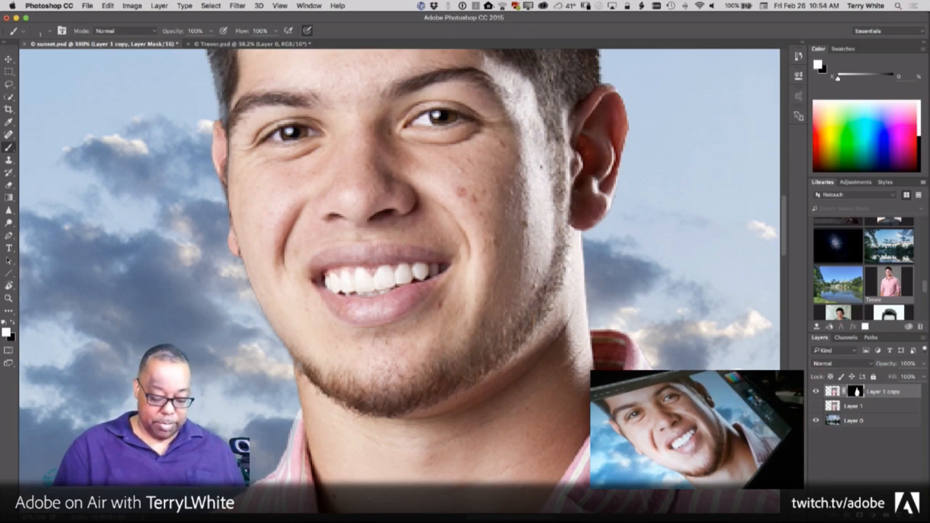
{"action": "key", "text": "super+0"}
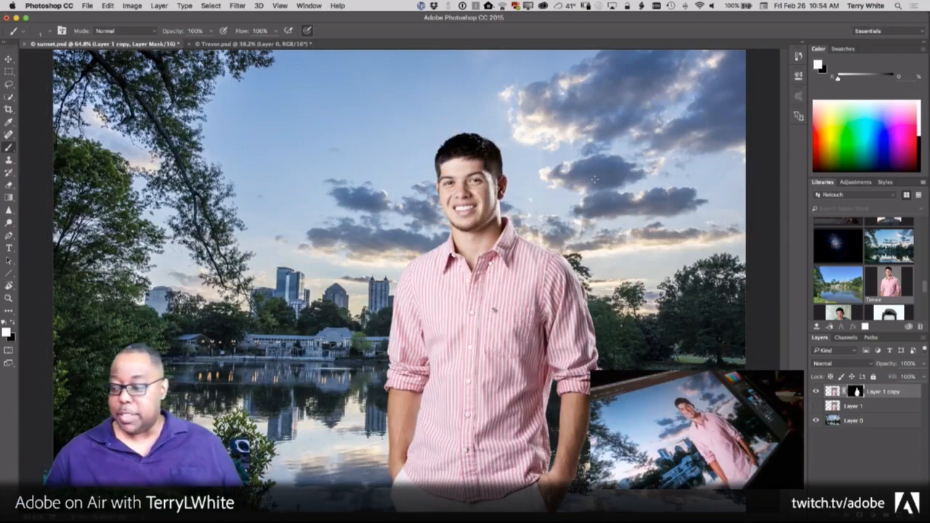
Move the masked man to the right side of the sunset scene, working on the layer's image rather than its mask.
{"action": "left_click", "coordinate": [815, 393]}
{"action": "left_click", "coordinate": [816, 392]}
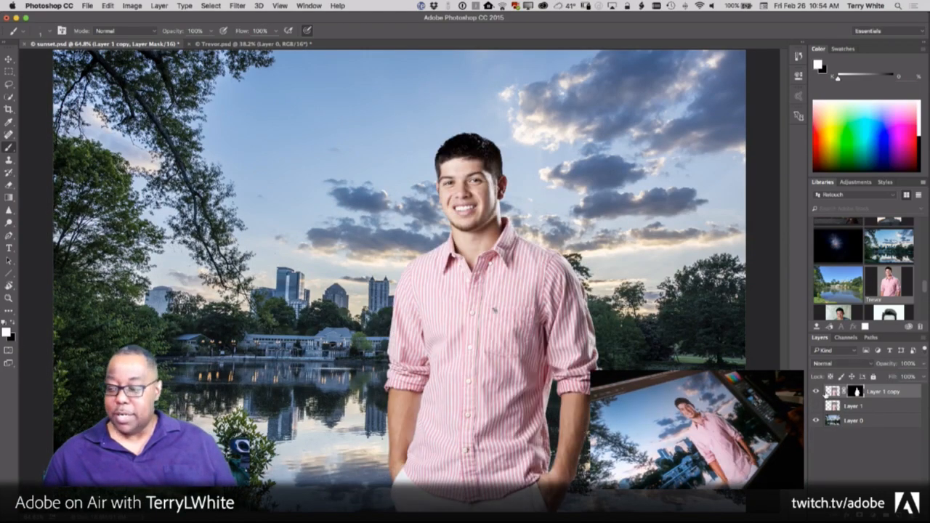
{"action": "left_click", "coordinate": [830, 392]}
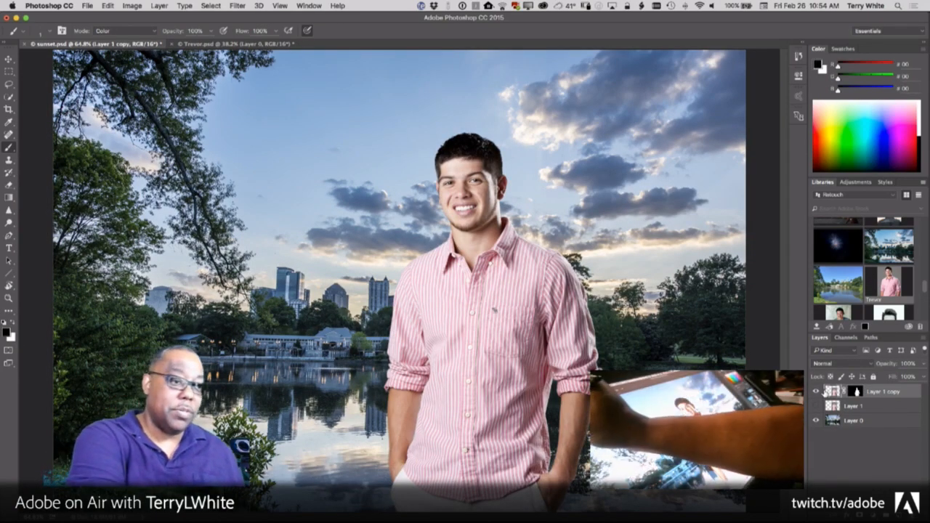
{"action": "key", "text": "v"}
{"action": "mouse_move", "coordinate": [518, 373]}
{"action": "left_mouse_down"}
{"action": "mouse_move", "coordinate": [400, 388]}
{"action": "mouse_move", "coordinate": [541, 351]}
{"action": "mouse_move", "coordinate": [638, 352]}
{"action": "mouse_move", "coordinate": [646, 365]}
{"action": "left_mouse_up"}
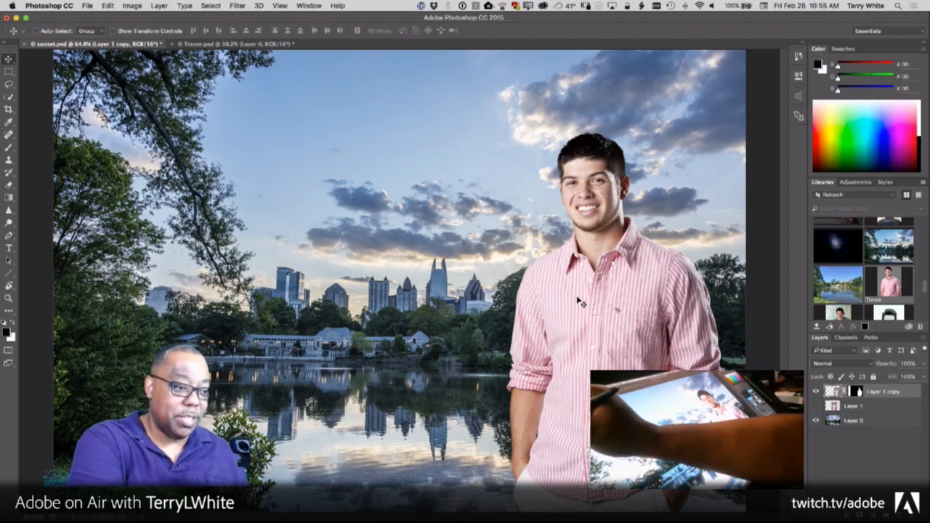
Activate the Brush tool and repeatedly enlarge and shrink its tip, ending at size 50.
{"action": "left_click", "coordinate": [9, 147]}
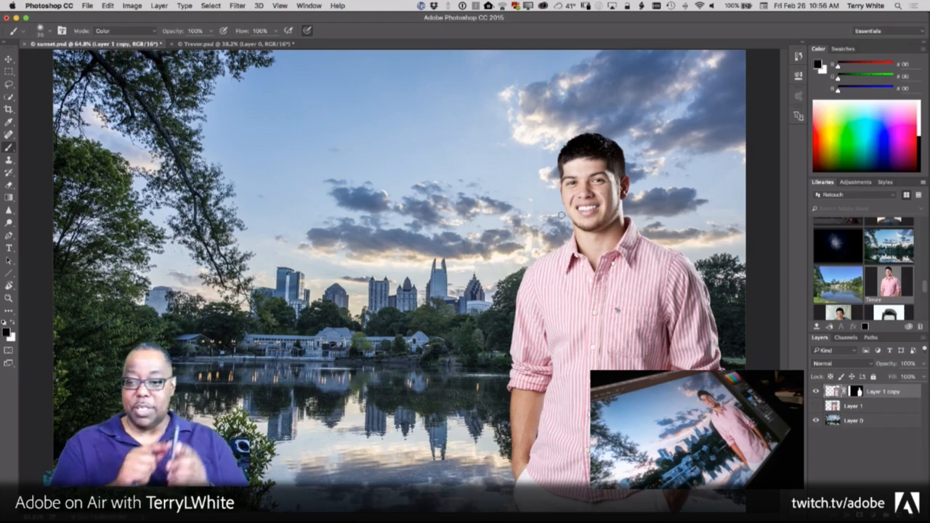
{"action": "key", "text": "bracketright"}
{"action": "key", "text": "bracketright"}
{"action": "key", "text": "bracketright"}
{"action": "key", "text": "bracketright"}
{"action": "key", "text": "bracketright"}
{"action": "key", "text": "bracketright"}
{"action": "key", "text": "bracketright"}
{"action": "key", "text": "bracketright"}
{"action": "key", "text": "bracketright"}
{"action": "key", "text": "bracketright"}
{"action": "key", "text": "bracketright"}
{"action": "key", "text": "bracketright"}
{"action": "key", "text": "bracketright"}
{"action": "key", "text": "bracketleft"}
{"action": "key", "text": "bracketleft"}
{"action": "key", "text": "bracketleft"}
{"action": "key", "text": "bracketleft"}
{"action": "key", "text": "bracketleft"}
{"action": "key", "text": "bracketleft"}
{"action": "key", "text": "bracketleft"}
{"action": "key", "text": "bracketleft"}
{"action": "key", "text": "bracketleft"}
{"action": "key", "text": "bracketleft"}
{"action": "key", "text": "bracketleft"}
{"action": "key", "text": "bracketleft"}
{"action": "key", "text": "bracketleft"}
{"action": "key", "text": "bracketleft"}
{"action": "key", "text": "bracketleft"}
{"action": "key", "text": "bracketleft"}
{"action": "key", "text": "bracketleft"}
{"action": "key", "text": "bracketleft"}
{"action": "key", "text": "bracketleft"}
{"action": "key", "text": "bracketleft"}
{"action": "key", "text": "bracketright"}
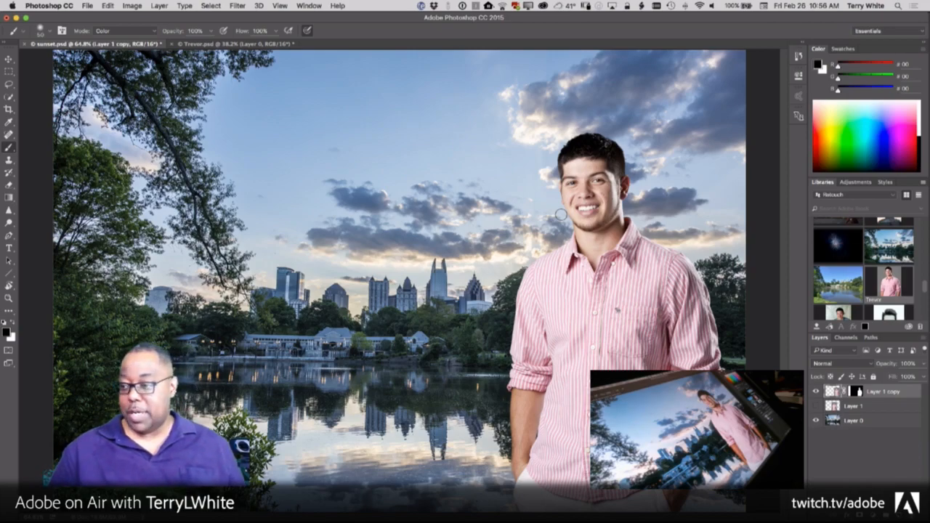
Open the Liquify Sweater portrait from the Retouch library.
{"action": "scroll", "coordinate": [863, 269], "scroll_direction": "down", "scroll_amount": 5}
{"action": "scroll", "coordinate": [837, 250], "scroll_direction": "down", "scroll_amount": 3}
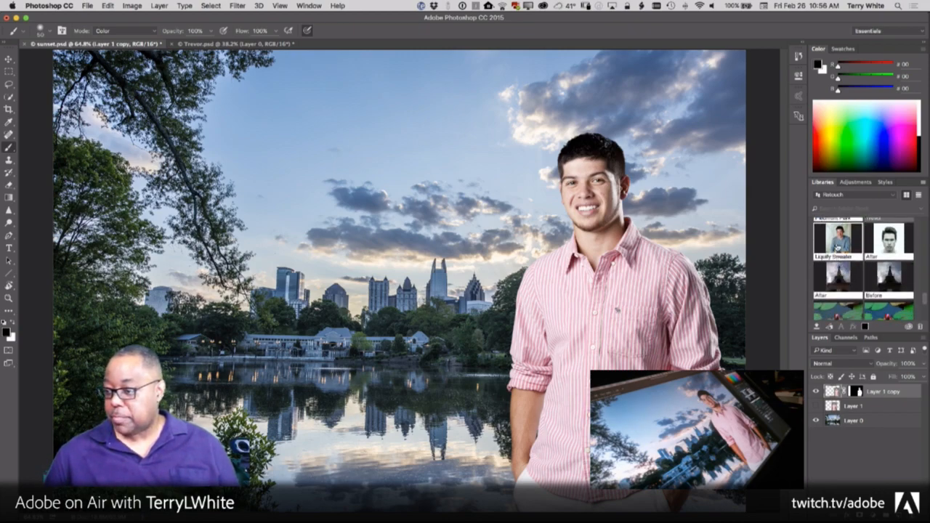
{"action": "scroll", "coordinate": [837, 250], "scroll_direction": "up", "scroll_amount": 1}
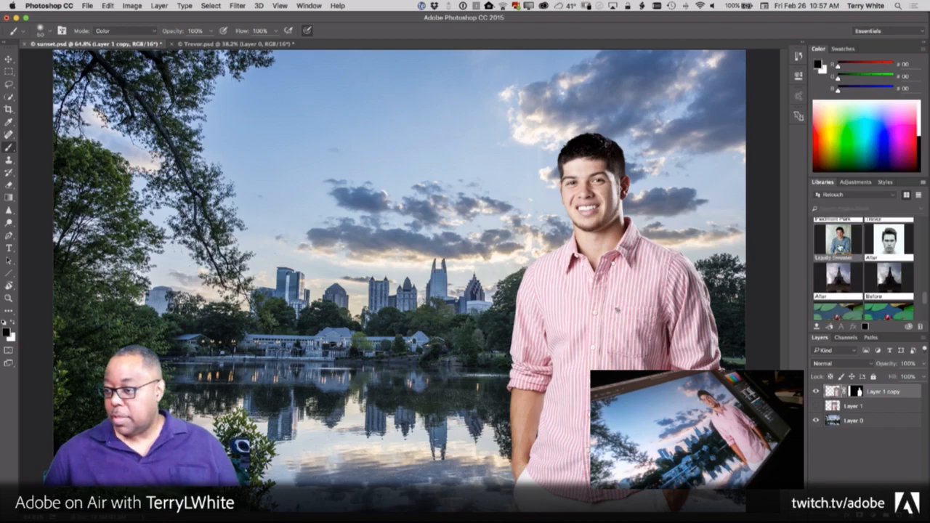
{"action": "double_click", "coordinate": [838, 244]}
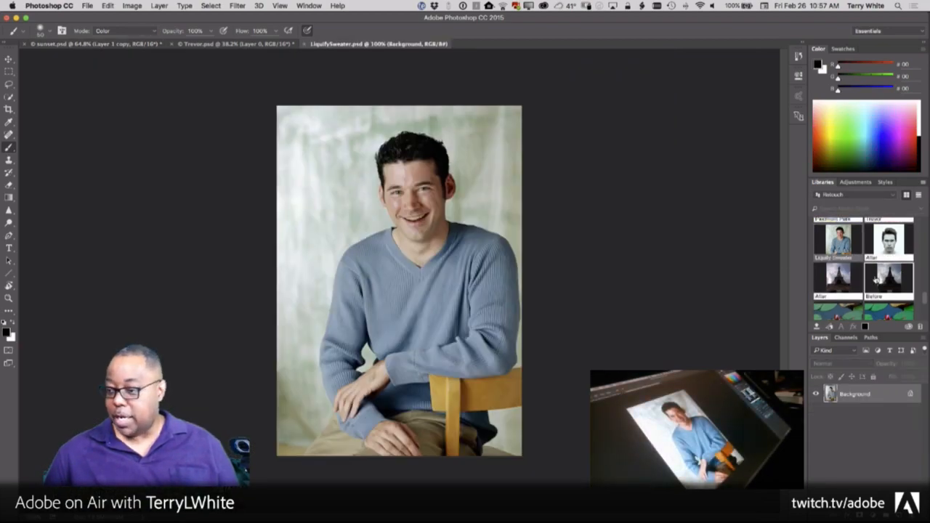
Open the photo of the woman with flying curly hair from the Retouch library.
{"action": "scroll", "coordinate": [876, 280], "scroll_direction": "up", "scroll_amount": 8}
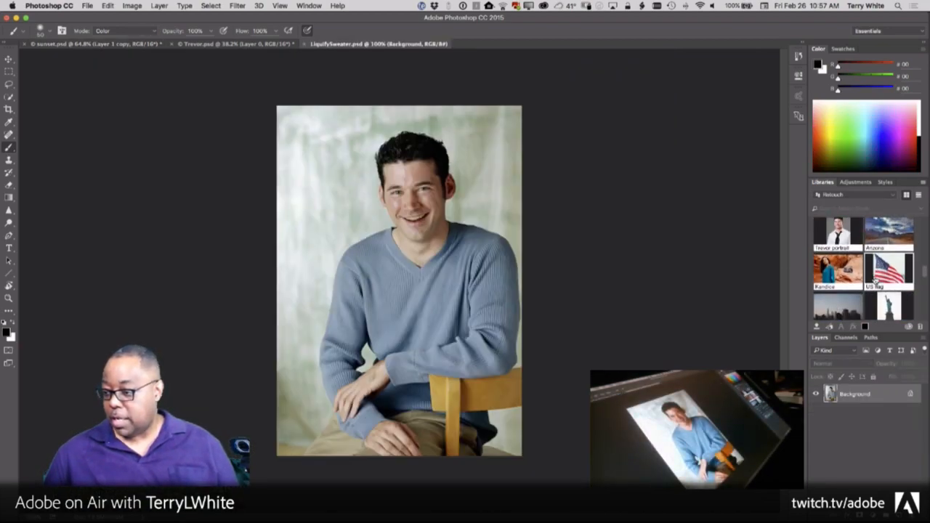
{"action": "scroll", "coordinate": [876, 280], "scroll_direction": "up", "scroll_amount": 1}
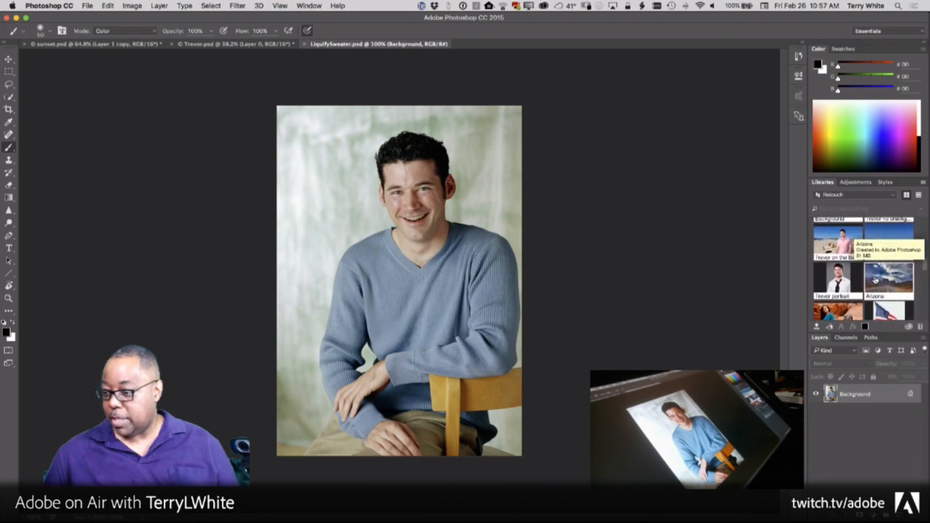
{"action": "scroll", "coordinate": [875, 281], "scroll_direction": "up", "scroll_amount": 3}
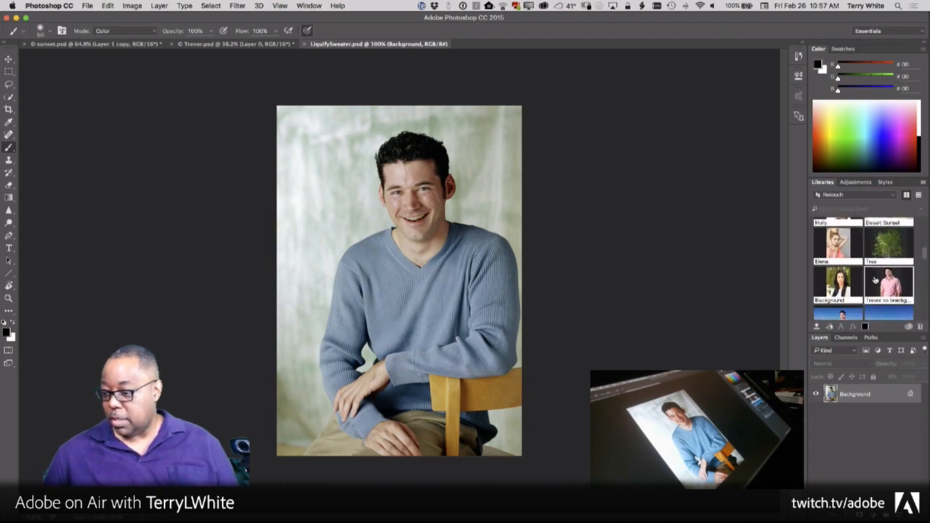
{"action": "scroll", "coordinate": [875, 280], "scroll_direction": "up", "scroll_amount": 8}
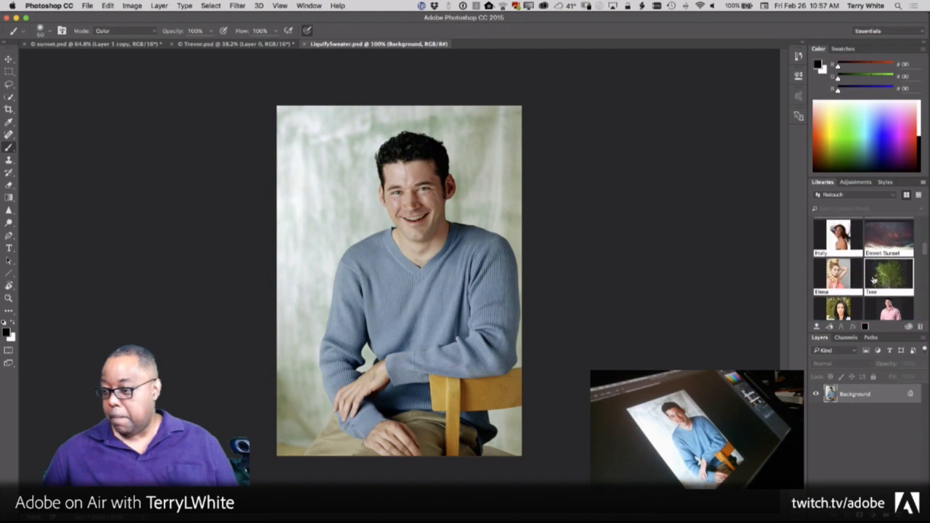
{"action": "scroll", "coordinate": [874, 281], "scroll_direction": "up", "scroll_amount": 1}
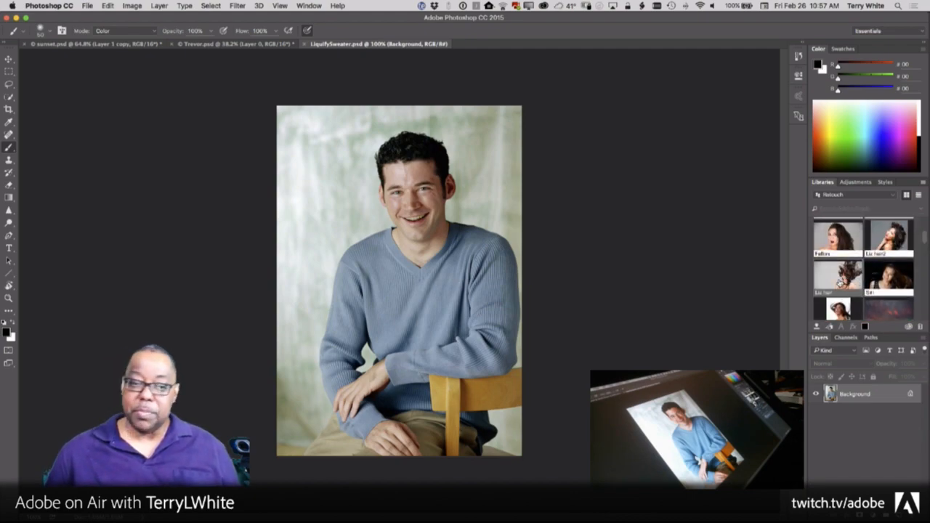
{"action": "double_click", "coordinate": [840, 279]}
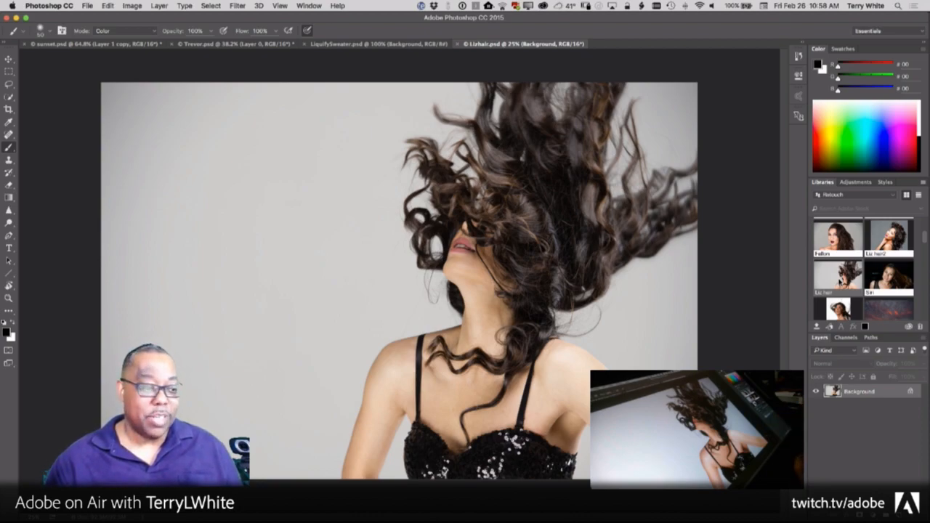
Set the Crop tool to Ratio with cleared values, reset the crop box to the full image and disable Delete Cropped Pixels.
{"action": "left_click", "coordinate": [9, 109]}
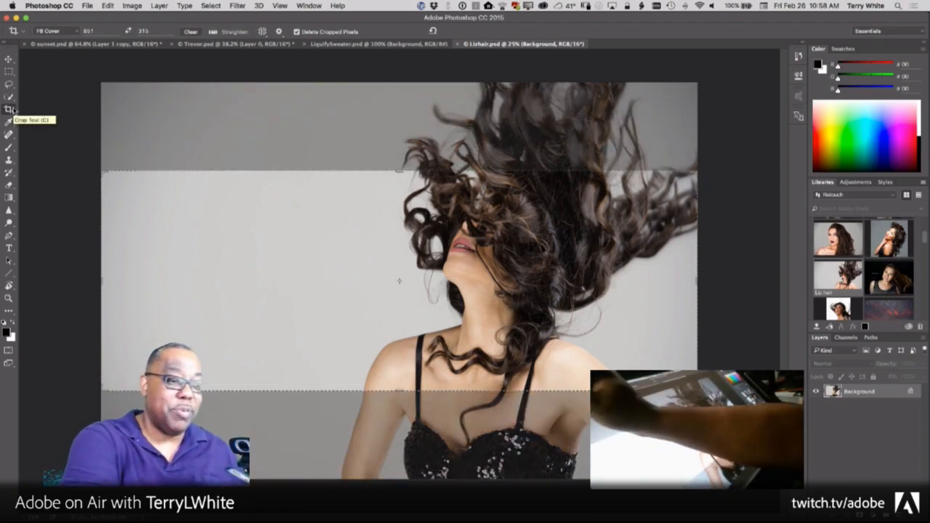
{"action": "left_click", "coordinate": [62, 31]}
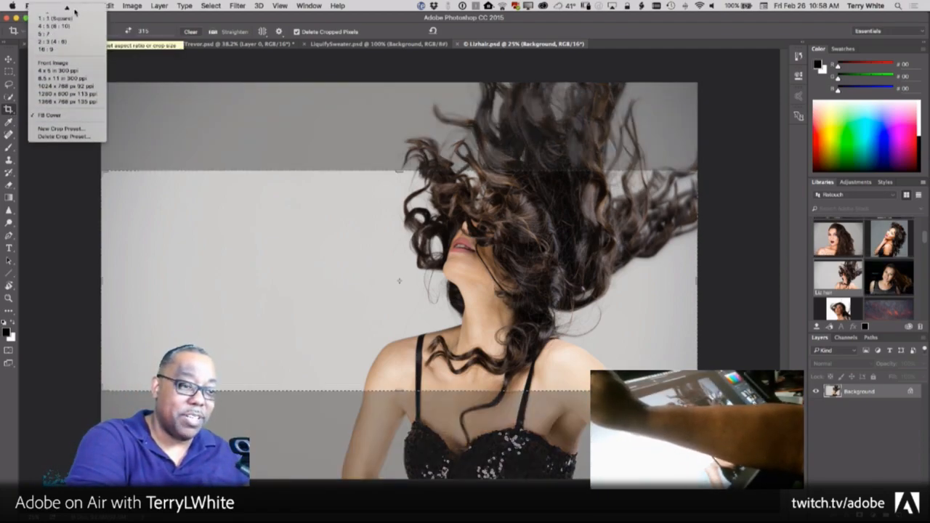
{"action": "left_click", "coordinate": [75, 11]}
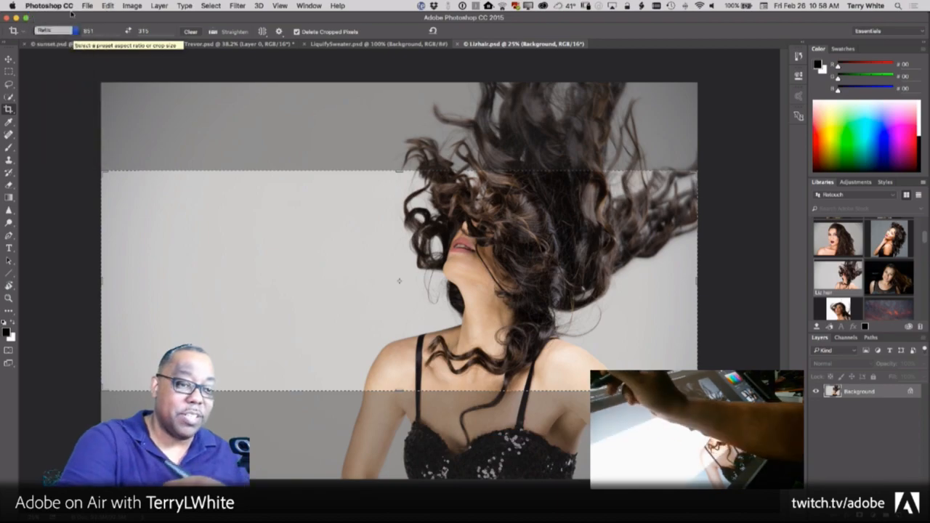
{"action": "left_click", "coordinate": [191, 31]}
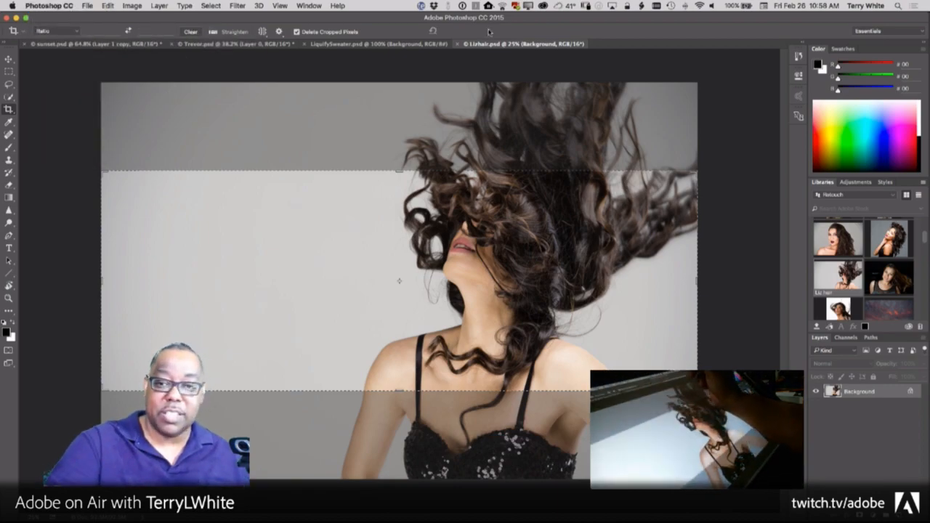
{"action": "left_click", "coordinate": [433, 31]}
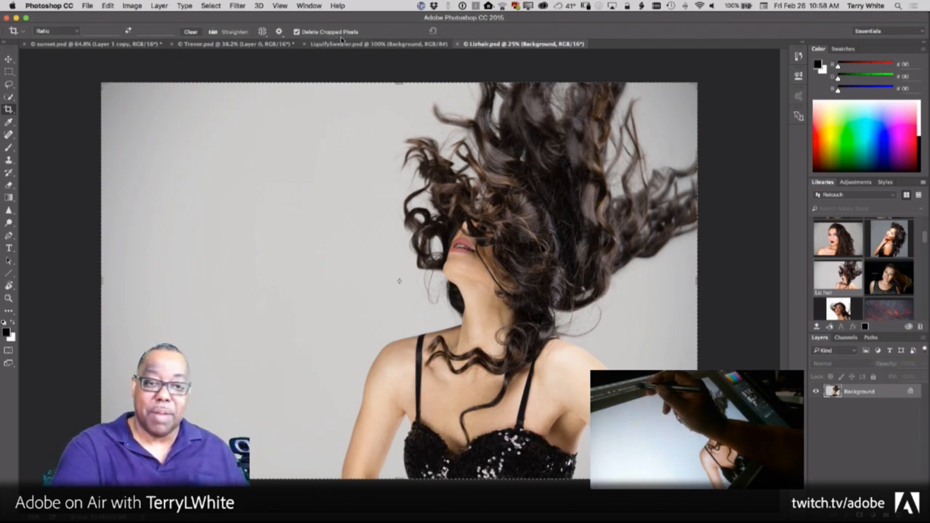
{"action": "left_click", "coordinate": [296, 32]}
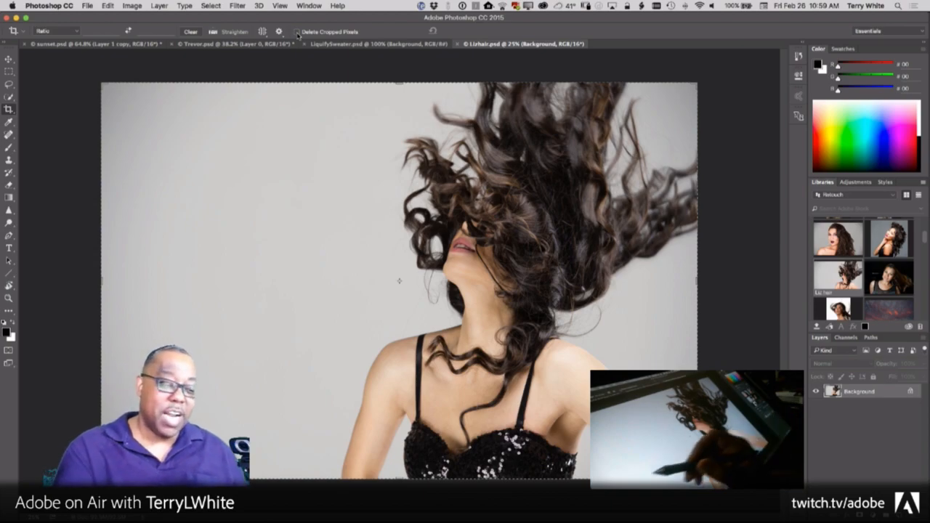
Crop away the empty backdrop along the left side of the flying-hair photo.
{"action": "left_click_drag", "start_coordinate": [102, 281], "coordinate": [213, 289]}
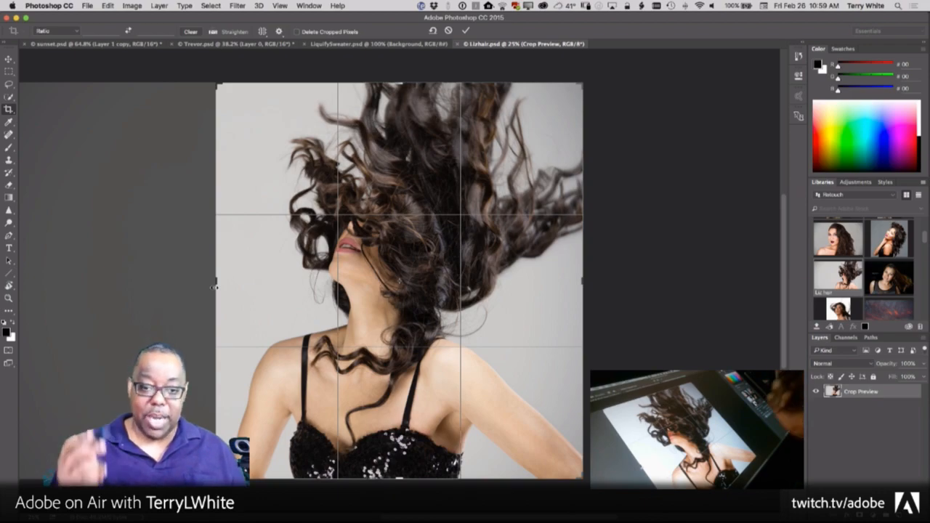
{"action": "left_click", "coordinate": [466, 31]}
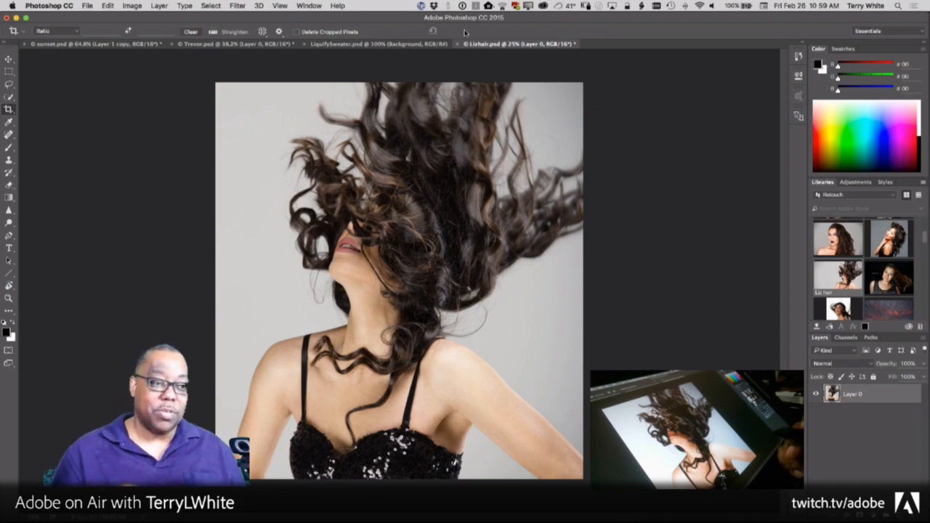
Crop the photo further to a tight frame around the woman's head and full spread of hair, cutting off her shoulders.
{"action": "left_click", "coordinate": [9, 110]}
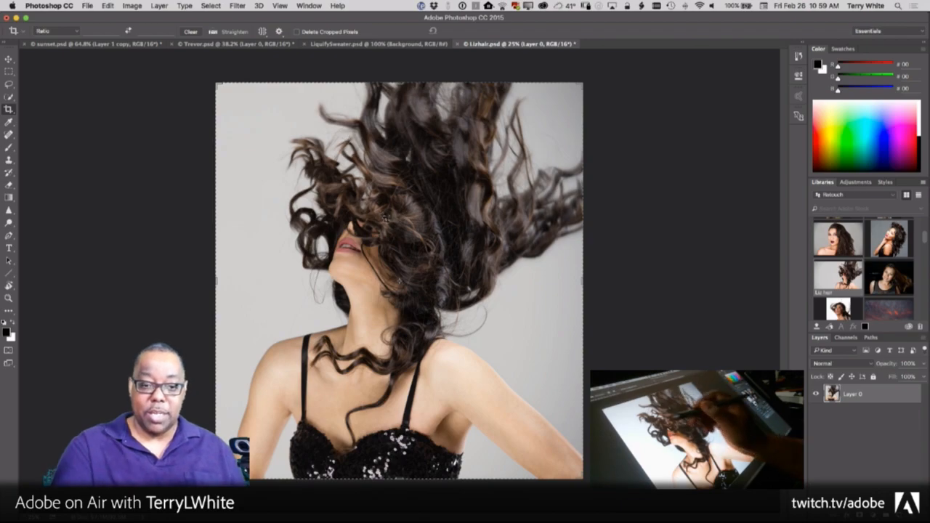
{"action": "left_click_drag", "start_coordinate": [282, 112], "coordinate": [480, 322]}
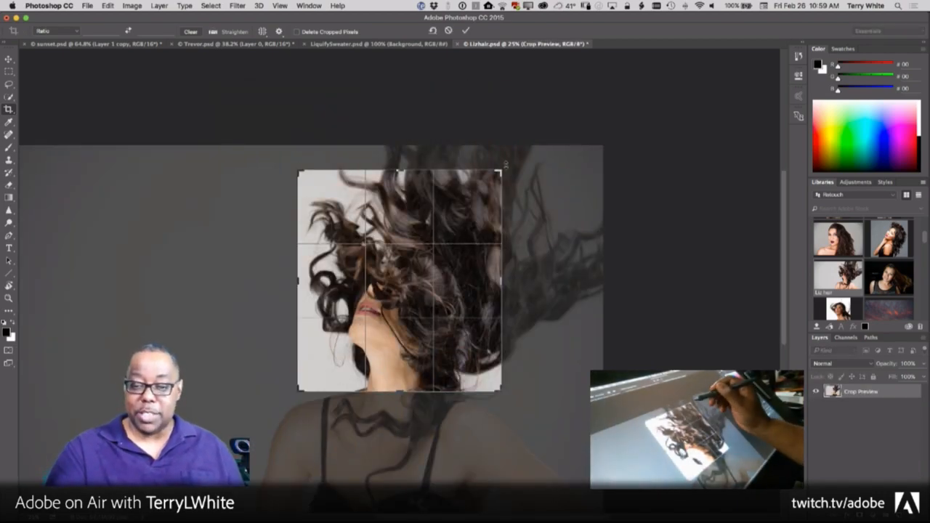
{"action": "left_click_drag", "start_coordinate": [501, 170], "coordinate": [515, 157]}
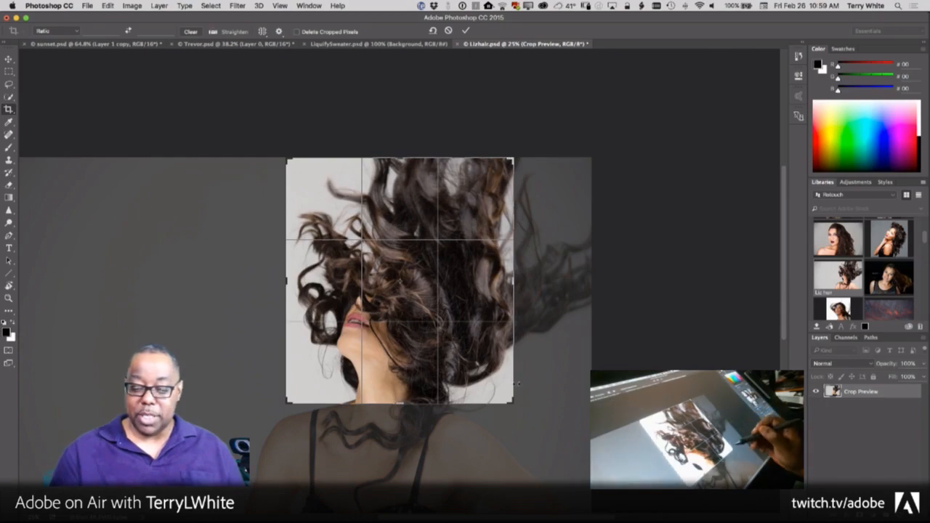
{"action": "left_click_drag", "start_coordinate": [514, 401], "coordinate": [548, 402]}
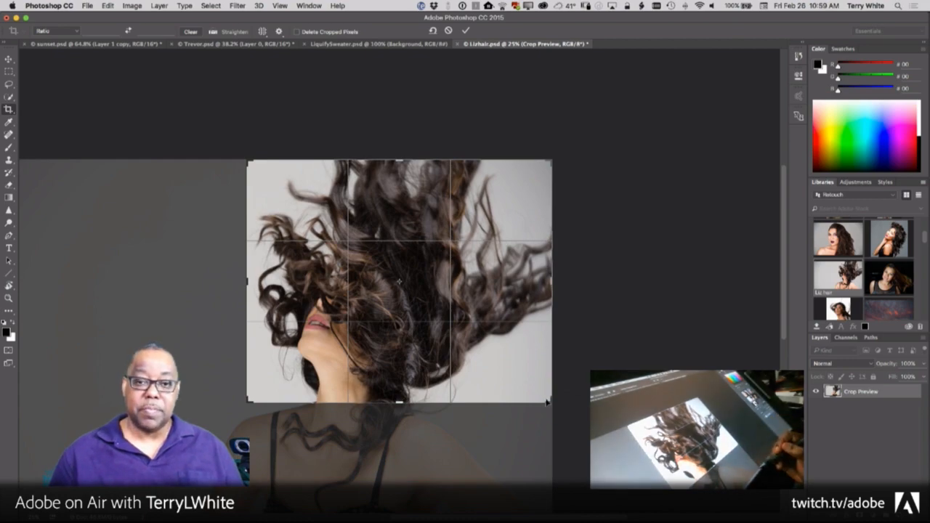
{"action": "left_click", "coordinate": [464, 32]}
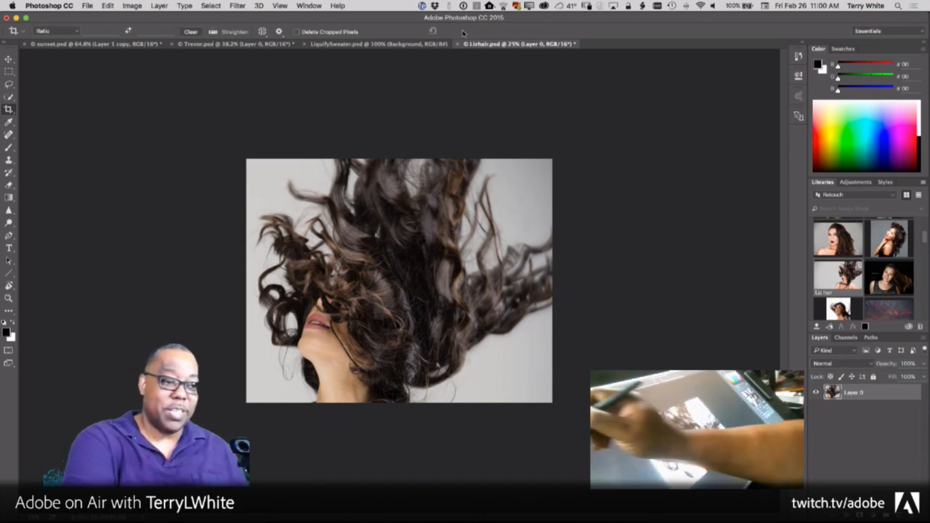
Expand the crop box back out to the original image bounds and apply it to restore the hidden pixels.
{"action": "key", "text": "super+a"}
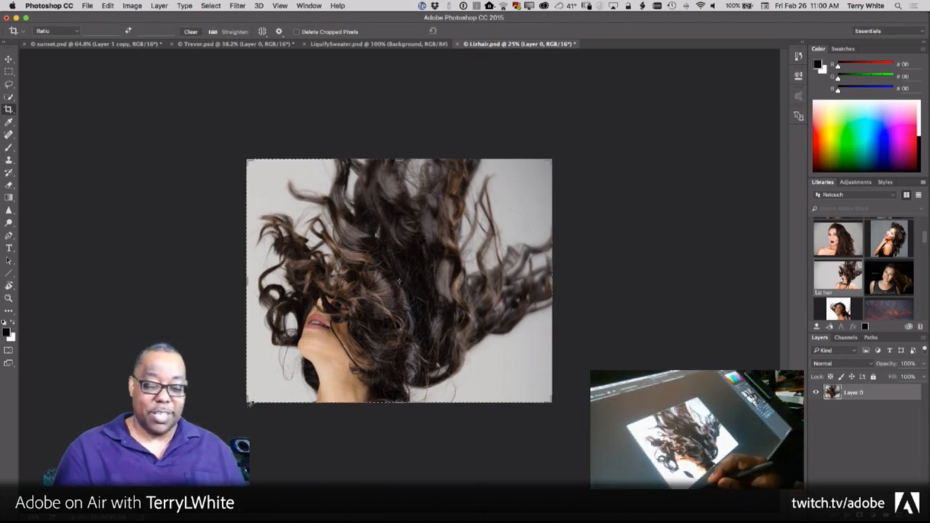
{"action": "left_click_drag", "start_coordinate": [252, 399], "coordinate": [132, 466]}
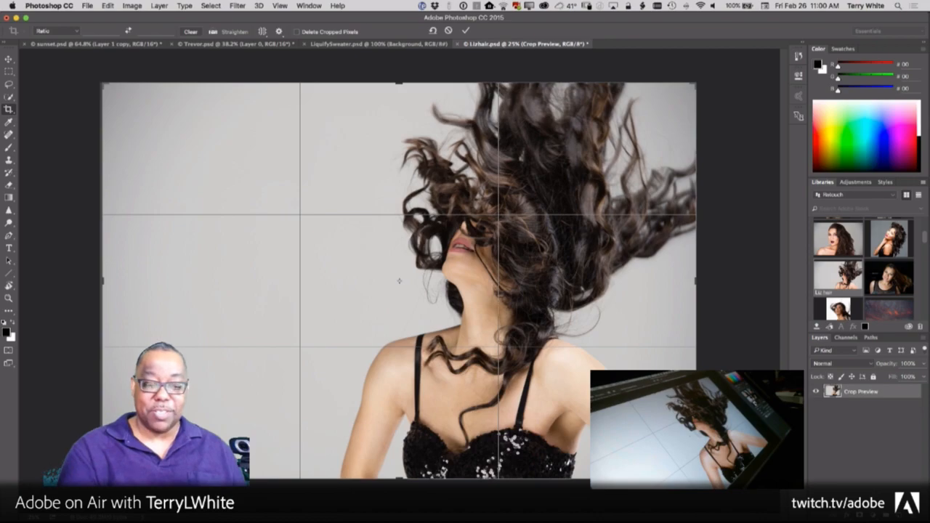
{"action": "left_click", "coordinate": [466, 29]}
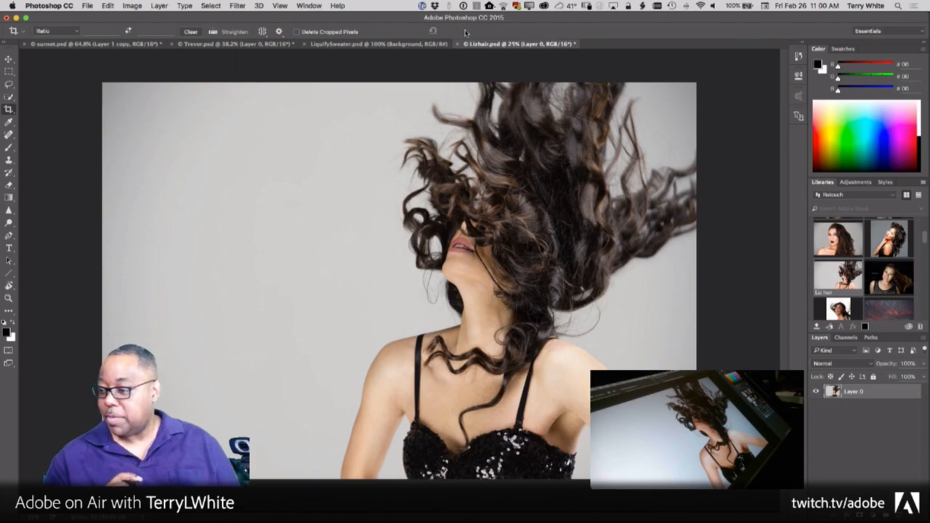
Open the portrait of the woman with dark lipstick from the Retouch library and extend its canvas rightward with the Crop tool.
{"action": "double_click", "coordinate": [843, 240]}
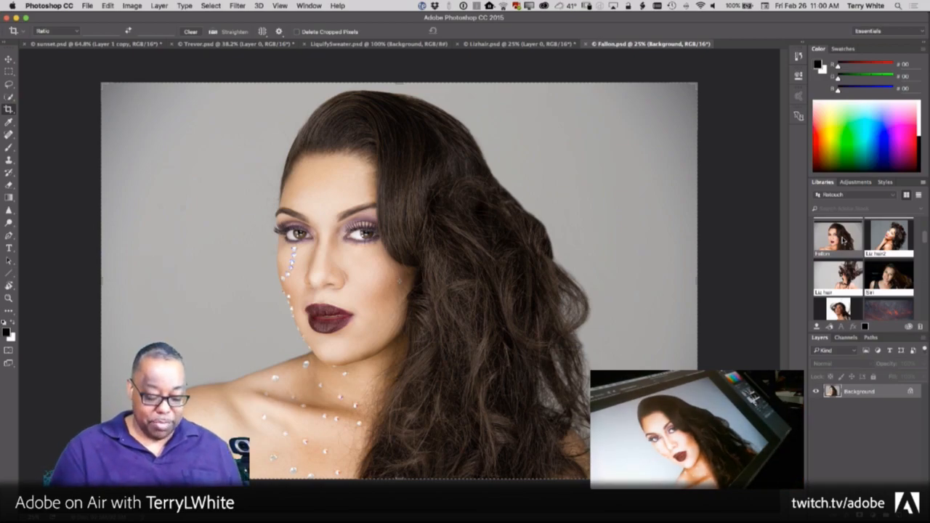
{"action": "key", "text": "super+minus"}
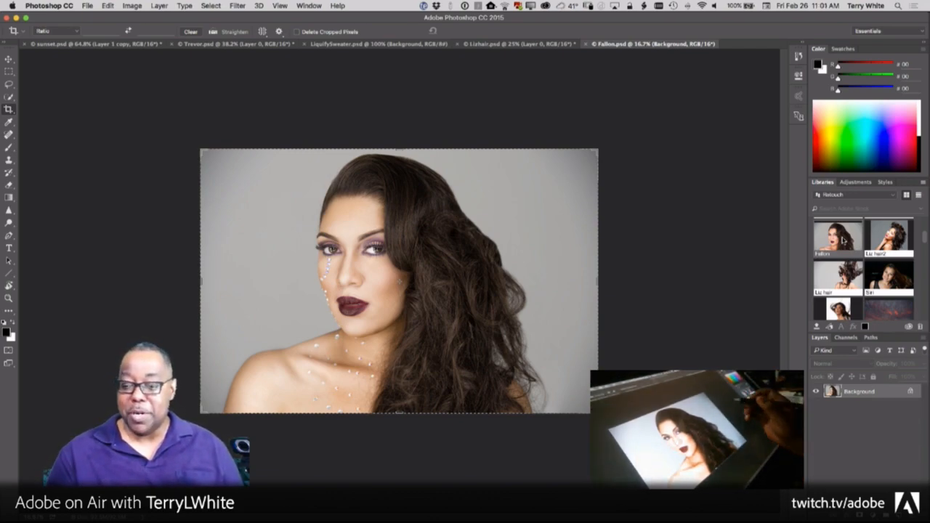
{"action": "left_click_drag", "start_coordinate": [598, 281], "coordinate": [690, 277]}
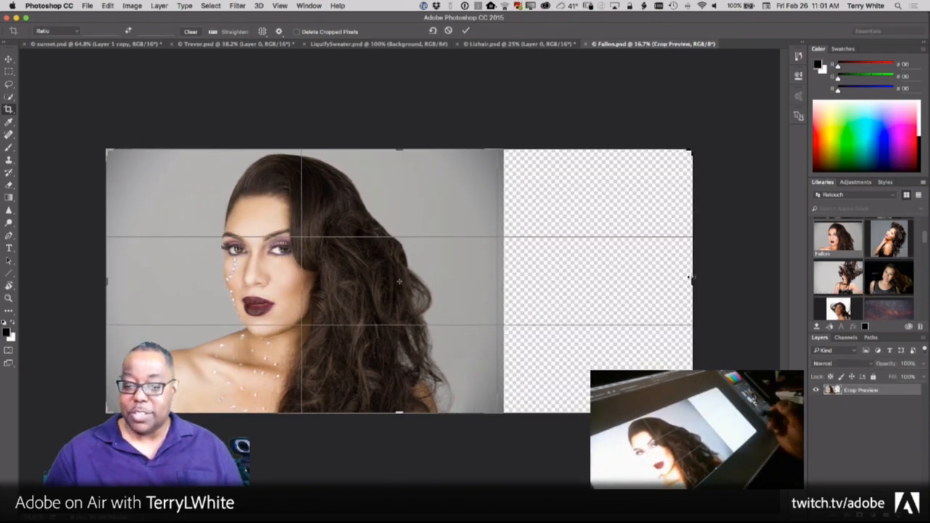
{"action": "key", "text": "Return"}
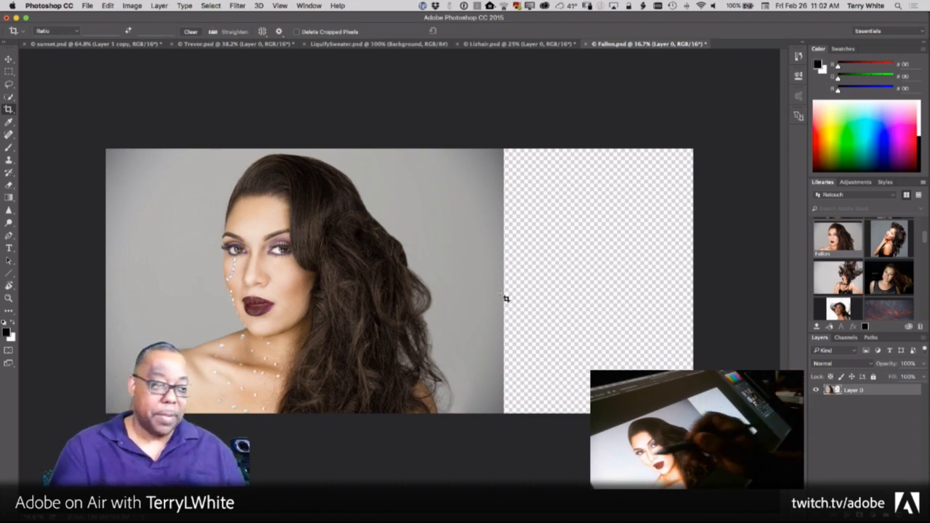
Copy a full-height strip of the photo's right edge to a new layer and move it to the extended canvas's right edge.
{"action": "key", "text": "m"}
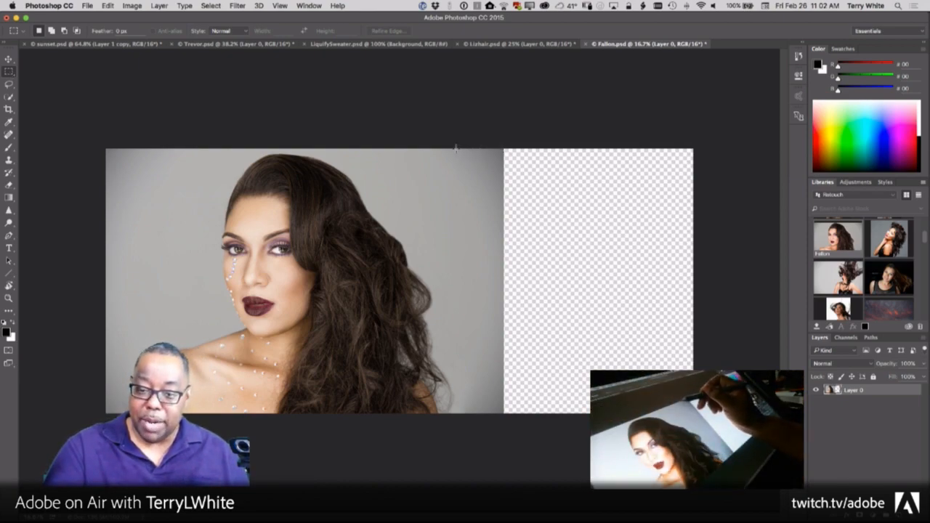
{"action": "left_click_drag", "start_coordinate": [456, 149], "coordinate": [502, 421]}
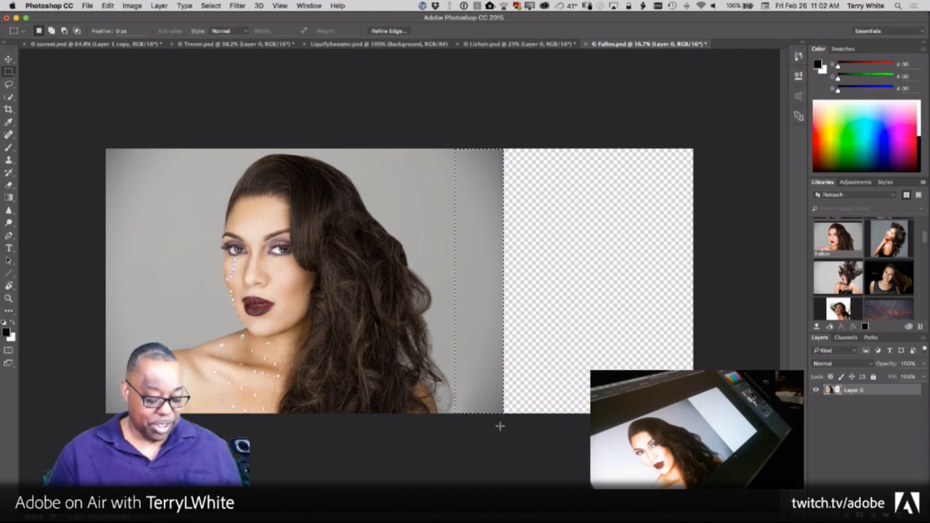
{"action": "key", "text": "super+j"}
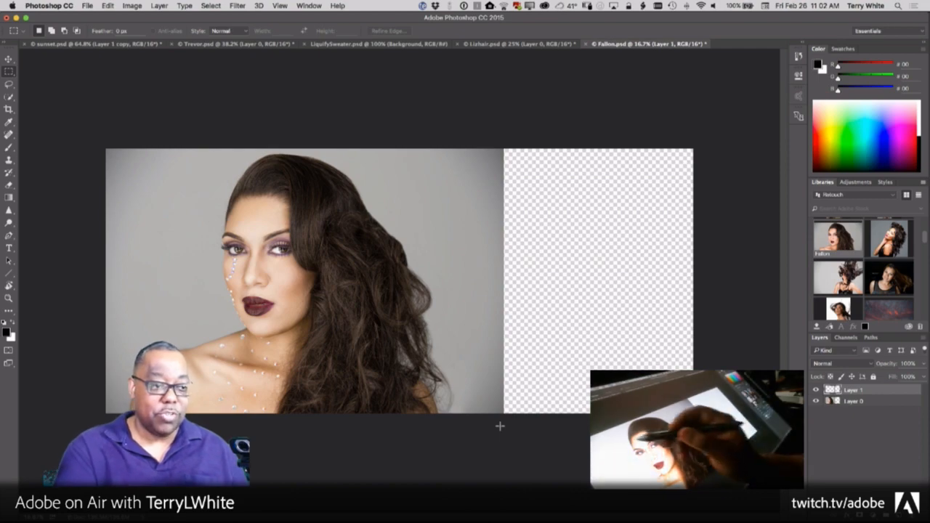
{"action": "key", "text": "v"}
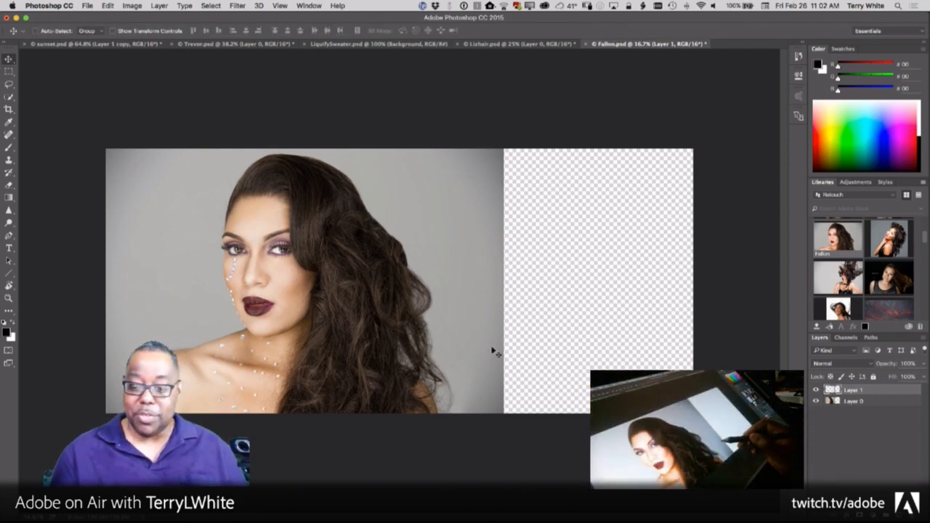
{"action": "left_click_drag", "start_coordinate": [492, 349], "coordinate": [675, 354]}
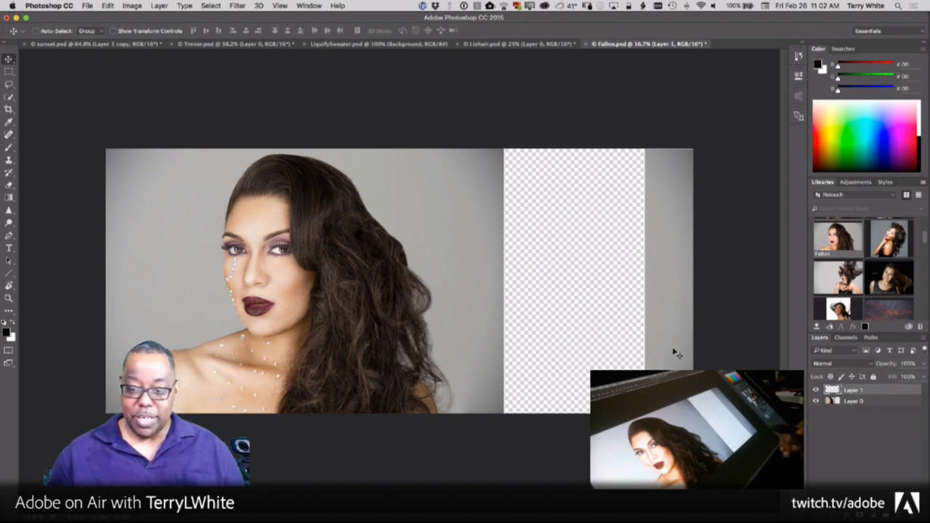
Copy a narrow rectangular patch of plain backdrop beside the woman's hair from Layer 0 to a new layer.
{"action": "left_click", "coordinate": [10, 71]}
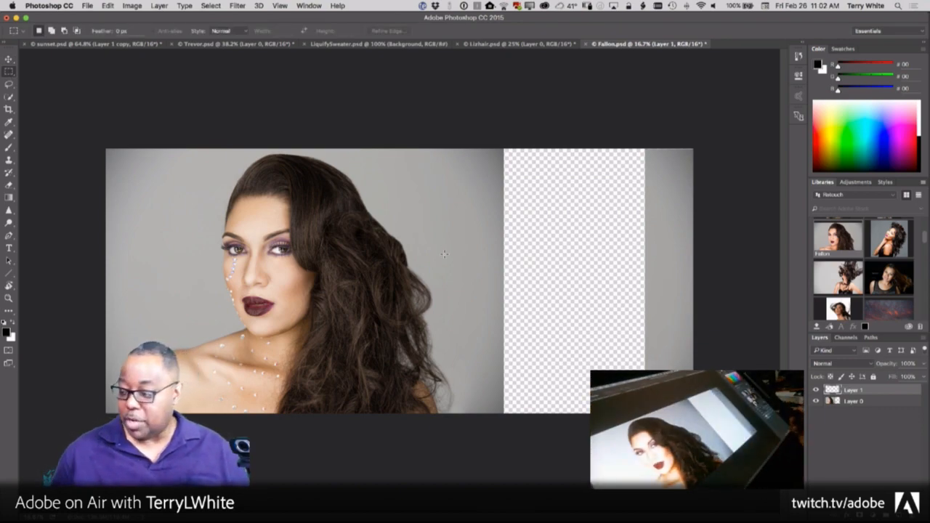
{"action": "left_click", "coordinate": [843, 402]}
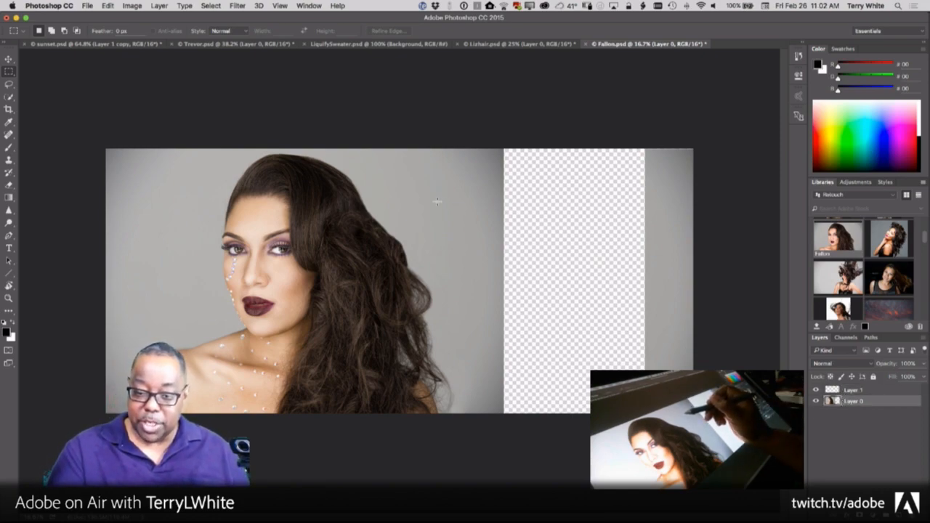
{"action": "left_click_drag", "start_coordinate": [437, 200], "coordinate": [472, 339]}
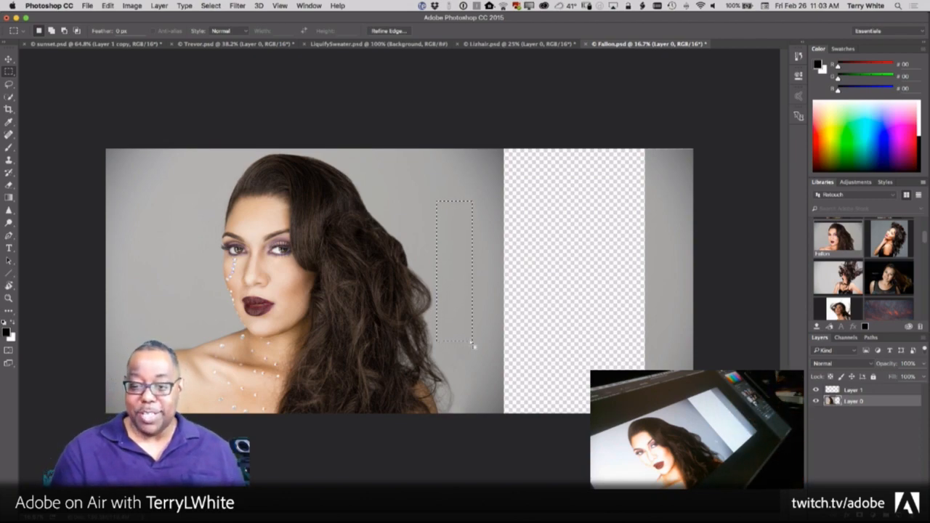
{"action": "key", "text": "super+j"}
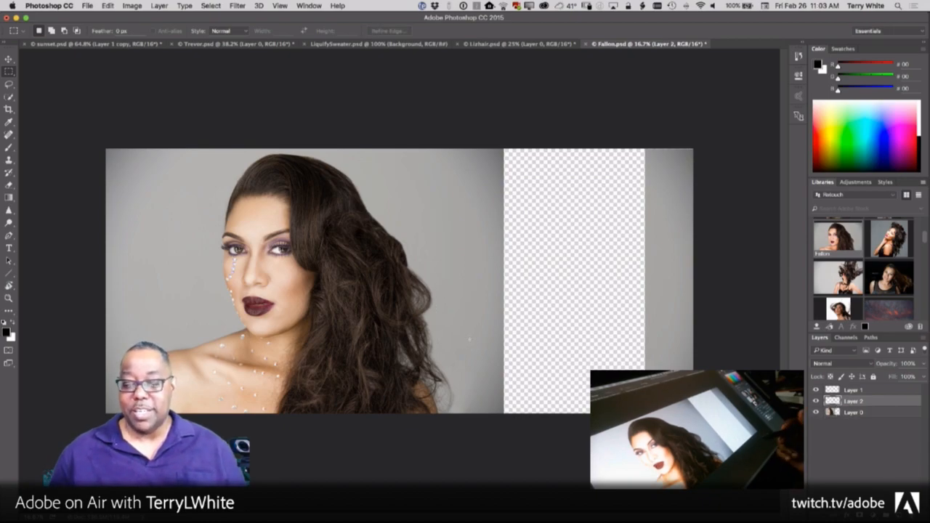
Toggle the visibility of Layer 0 and Layer 2 to examine the copied backdrop pieces on their own.
{"action": "left_click", "coordinate": [816, 401], "text": "alt"}
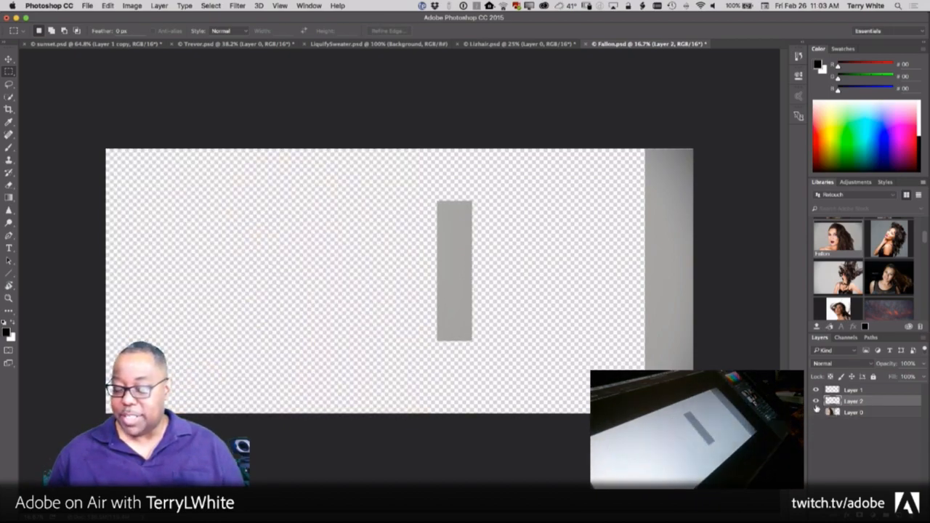
{"action": "left_click", "coordinate": [817, 401], "text": "alt"}
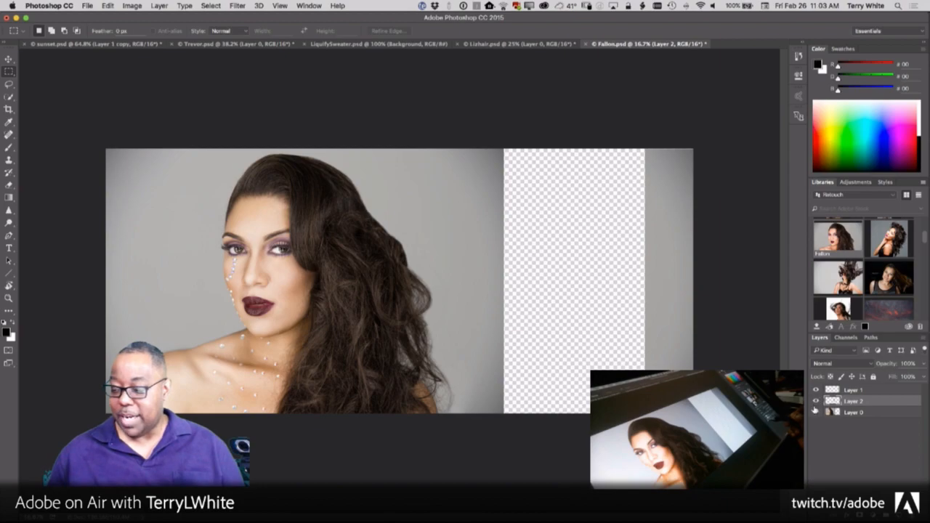
{"action": "left_click", "coordinate": [816, 390], "text": "alt"}
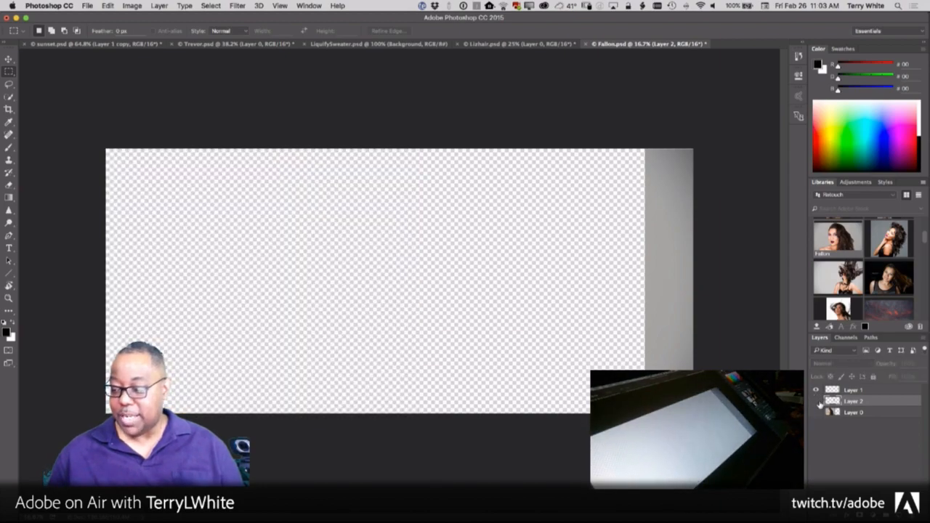
{"action": "left_click", "coordinate": [816, 402]}
{"action": "left_click", "coordinate": [816, 412]}
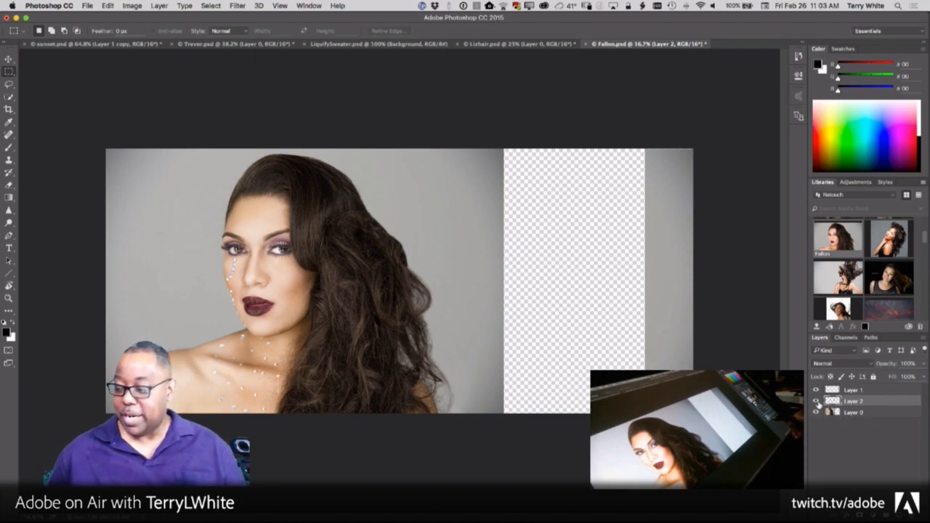
{"action": "left_click", "coordinate": [816, 412]}
{"action": "left_click", "coordinate": [816, 412]}
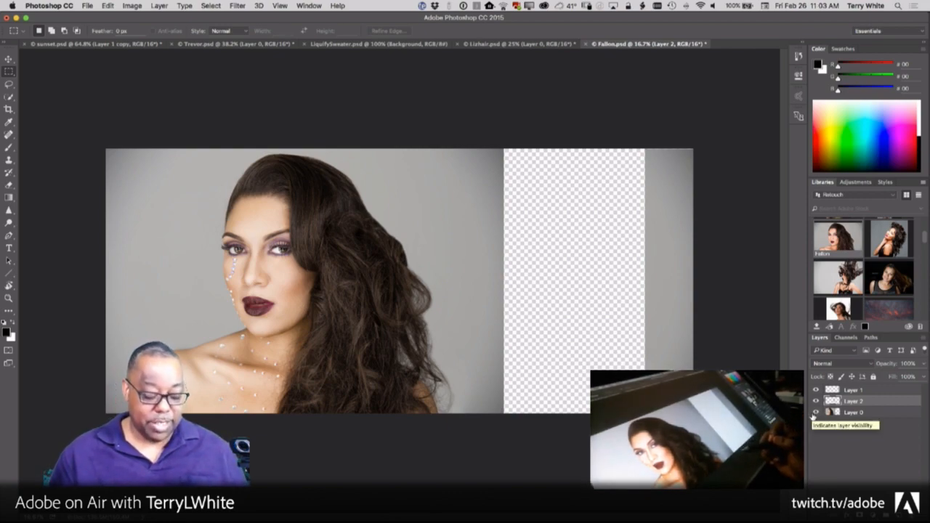
Stretch the Layer 2 backdrop patch with Free Transform to about 559% width and 189% height, covering the transparent gap.
{"action": "key", "text": "super+t"}
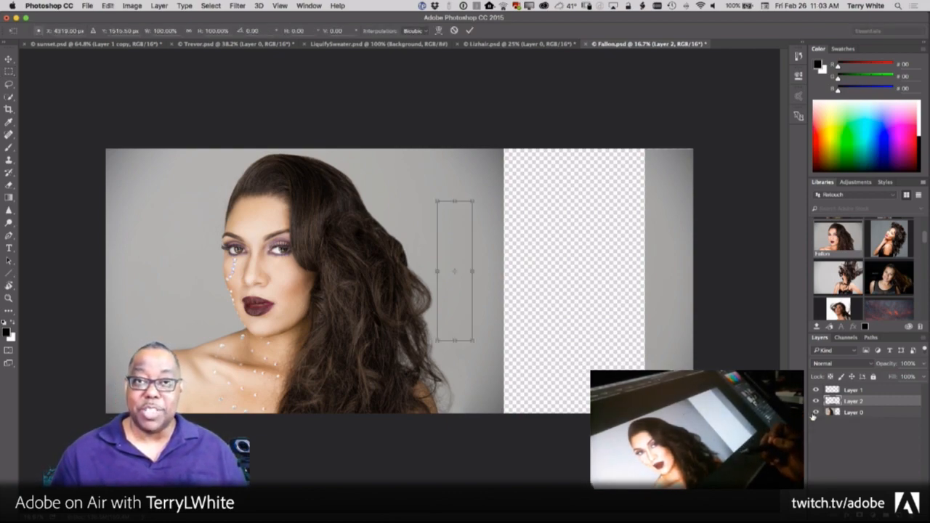
{"action": "mouse_move", "coordinate": [458, 327]}
{"action": "left_mouse_down"}
{"action": "mouse_move", "coordinate": [470, 316]}
{"action": "mouse_move", "coordinate": [464, 325]}
{"action": "left_mouse_up"}
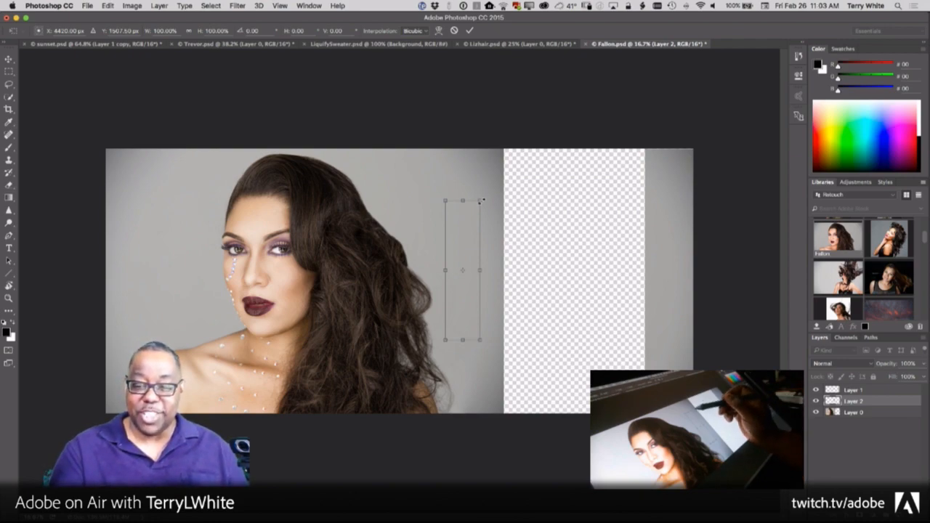
{"action": "left_click_drag", "start_coordinate": [479, 198], "coordinate": [618, 145]}
{"action": "left_click_drag", "start_coordinate": [634, 146], "coordinate": [649, 148]}
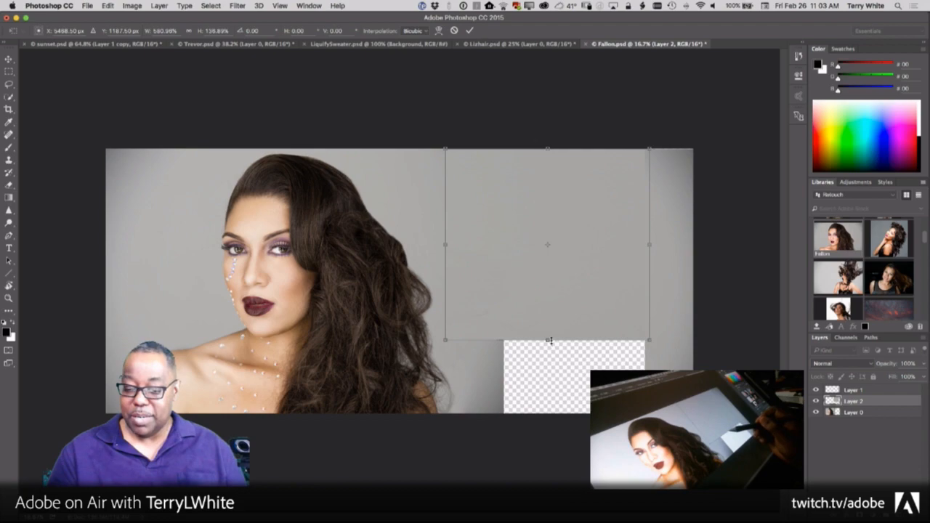
{"action": "left_click_drag", "start_coordinate": [547, 339], "coordinate": [555, 413]}
{"action": "left_click_drag", "start_coordinate": [446, 281], "coordinate": [451, 280]}
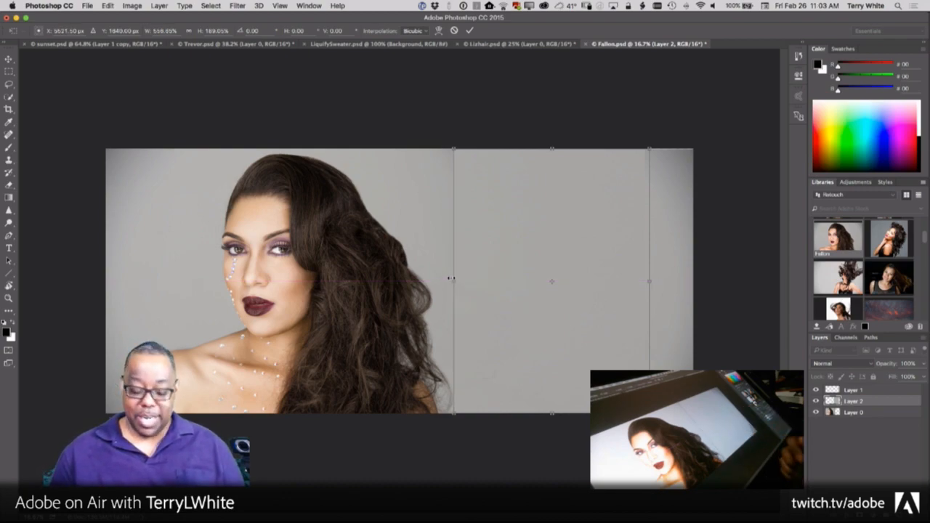
{"action": "key", "text": "Return"}
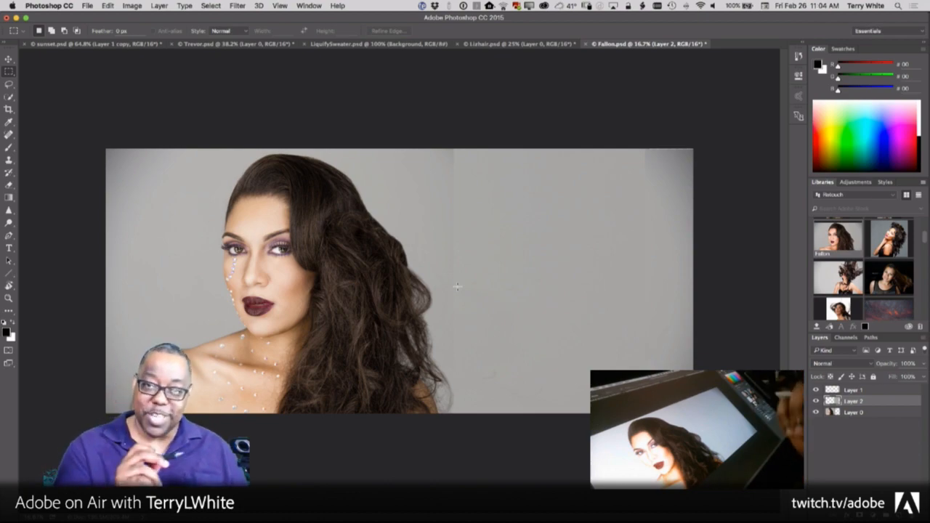
Merge all visible layers of the extended portrait into a single layer, starting from Layer 1.
{"action": "left_click", "coordinate": [866, 391]}
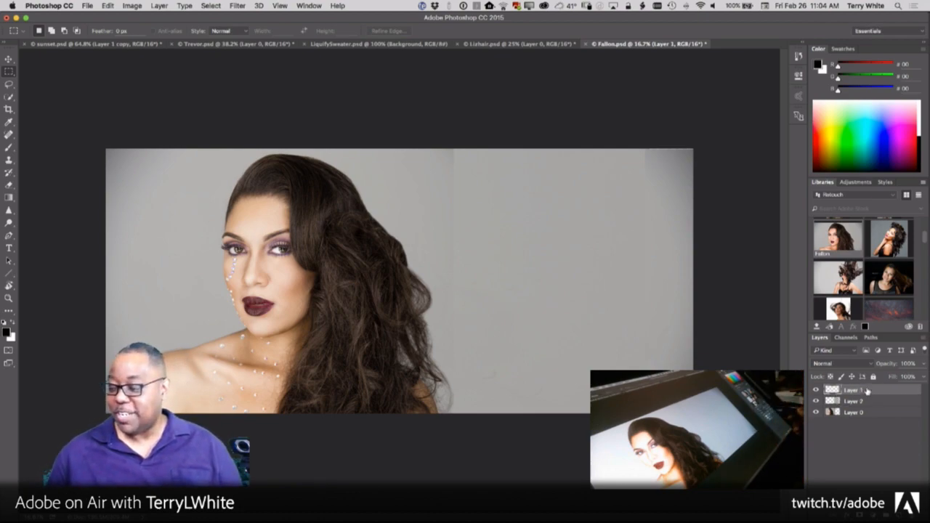
{"action": "left_click", "coordinate": [924, 339]}
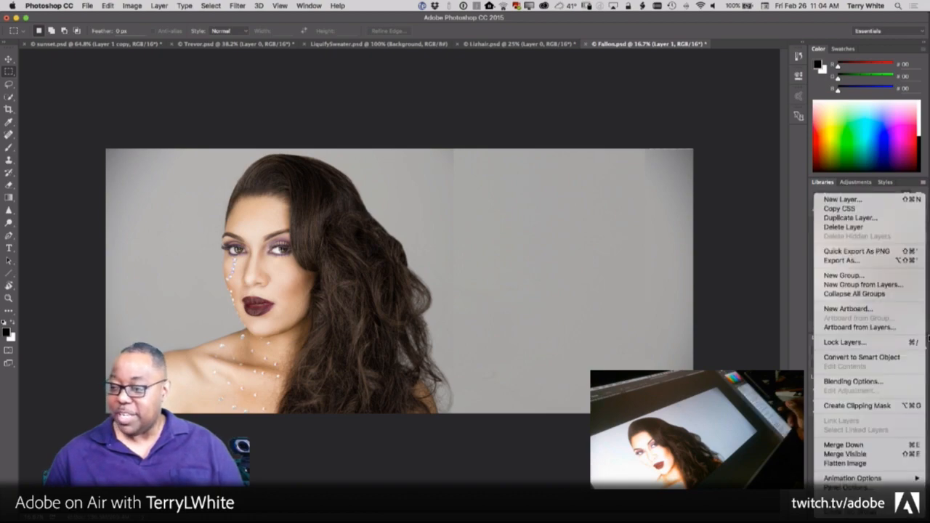
{"action": "left_click", "coordinate": [927, 338]}
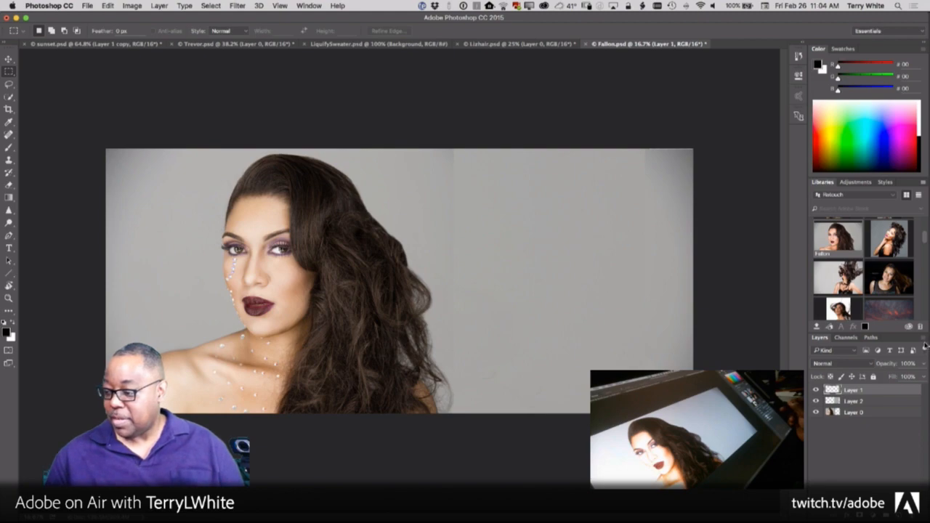
{"action": "left_click", "coordinate": [925, 342]}
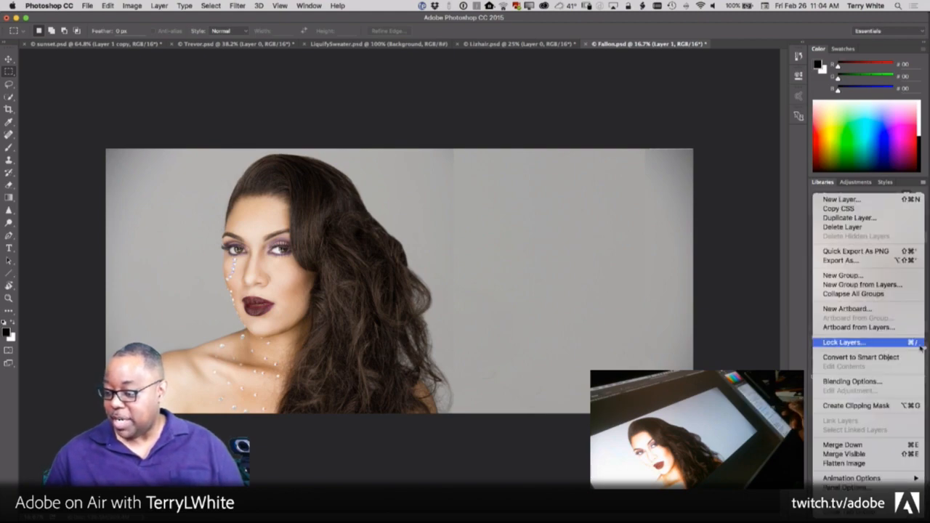
{"action": "left_click", "coordinate": [864, 458]}
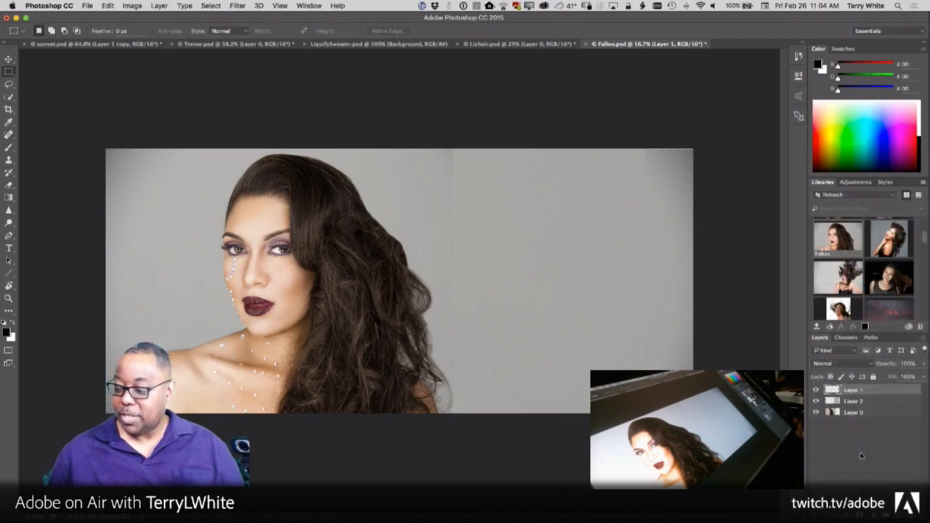
{"action": "left_click", "coordinate": [911, 392]}
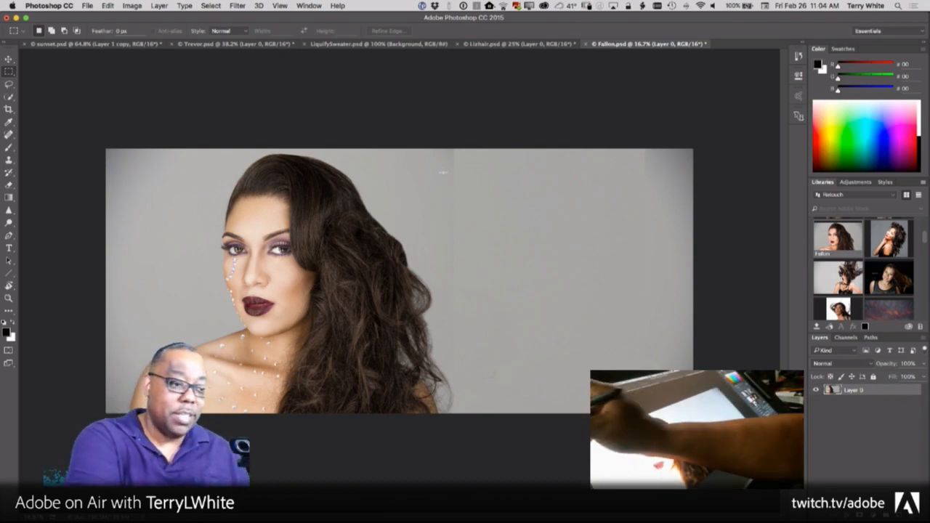
Blend the two vertical seams in the extended backdrop and a small spot near its lower edge with the Patch tool.
{"action": "left_click", "coordinate": [8, 134]}
{"action": "left_click", "coordinate": [44, 153]}
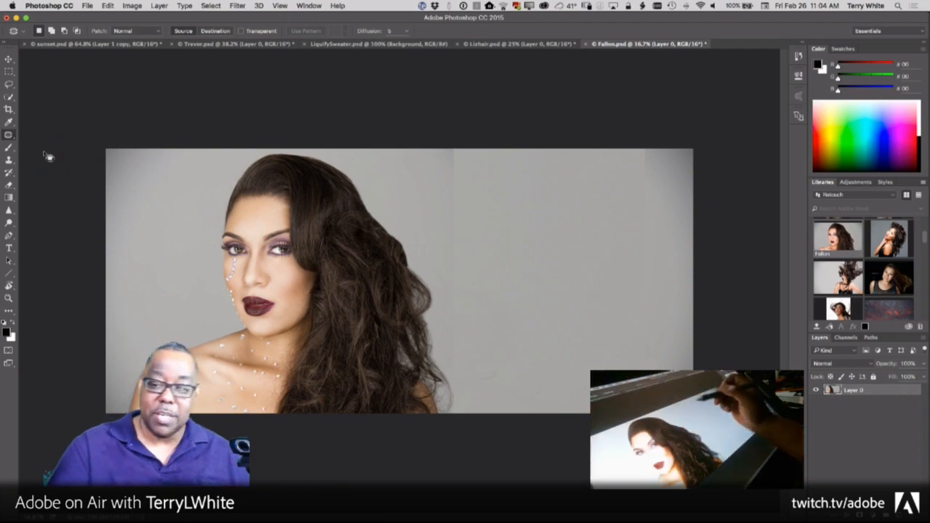
{"action": "mouse_move", "coordinate": [465, 207]}
{"action": "left_mouse_down"}
{"action": "mouse_move", "coordinate": [454, 159]}
{"action": "mouse_move", "coordinate": [452, 361]}
{"action": "mouse_move", "coordinate": [469, 352]}
{"action": "mouse_move", "coordinate": [461, 325]}
{"action": "mouse_move", "coordinate": [561, 342]}
{"action": "left_mouse_up"}
{"action": "key", "text": "super+d"}
{"action": "mouse_move", "coordinate": [657, 196]}
{"action": "left_mouse_down"}
{"action": "mouse_move", "coordinate": [650, 154]}
{"action": "mouse_move", "coordinate": [637, 151]}
{"action": "mouse_move", "coordinate": [622, 226]}
{"action": "mouse_move", "coordinate": [625, 363]}
{"action": "mouse_move", "coordinate": [659, 336]}
{"action": "mouse_move", "coordinate": [645, 350]}
{"action": "mouse_move", "coordinate": [575, 353]}
{"action": "left_mouse_up"}
{"action": "key", "text": "super+d"}
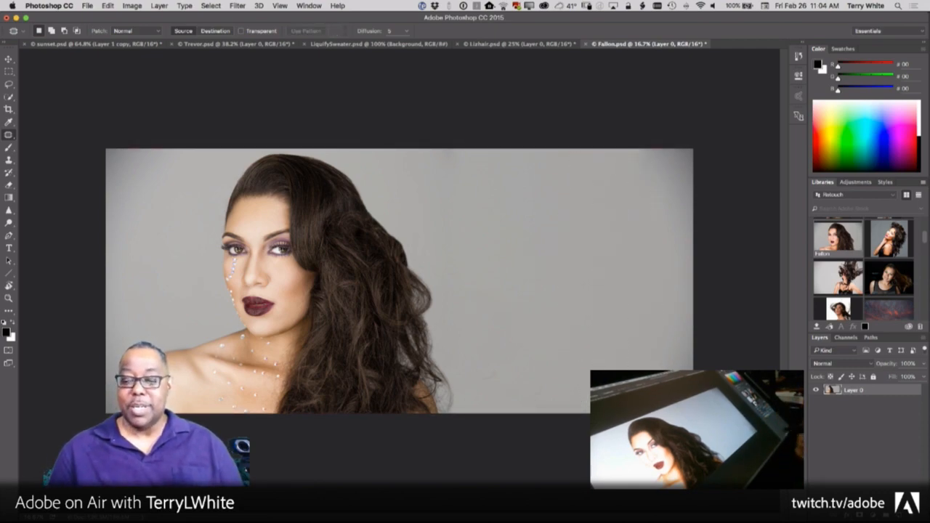
{"action": "mouse_move", "coordinate": [501, 372]}
{"action": "left_mouse_down"}
{"action": "mouse_move", "coordinate": [482, 394]}
{"action": "mouse_move", "coordinate": [515, 360]}
{"action": "left_mouse_up"}
{"action": "key", "text": "super+d"}
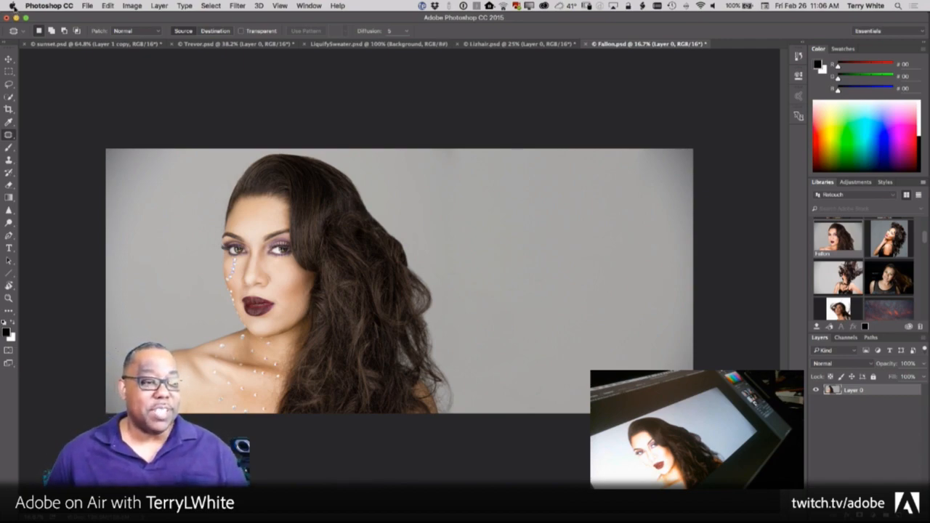
Examine the Interface preferences, including the color theme options, and close them without changing anything.
{"action": "left_click", "coordinate": [12, 5]}
{"action": "mouse_move", "coordinate": [51, 5]}
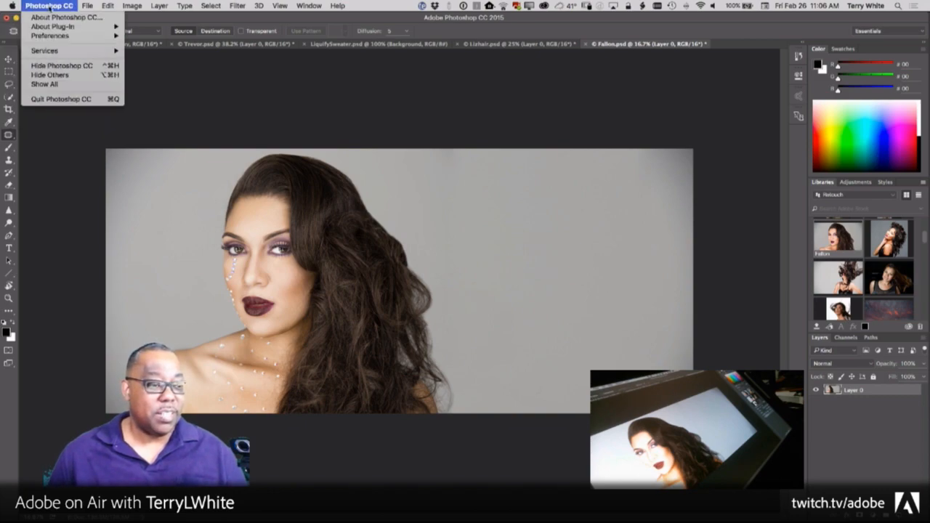
{"action": "mouse_move", "coordinate": [54, 36]}
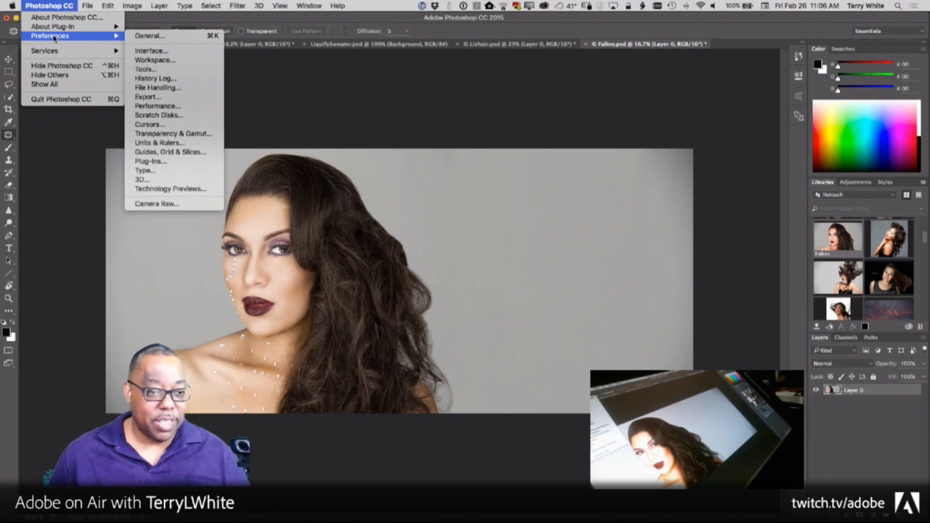
{"action": "left_click", "coordinate": [155, 52]}
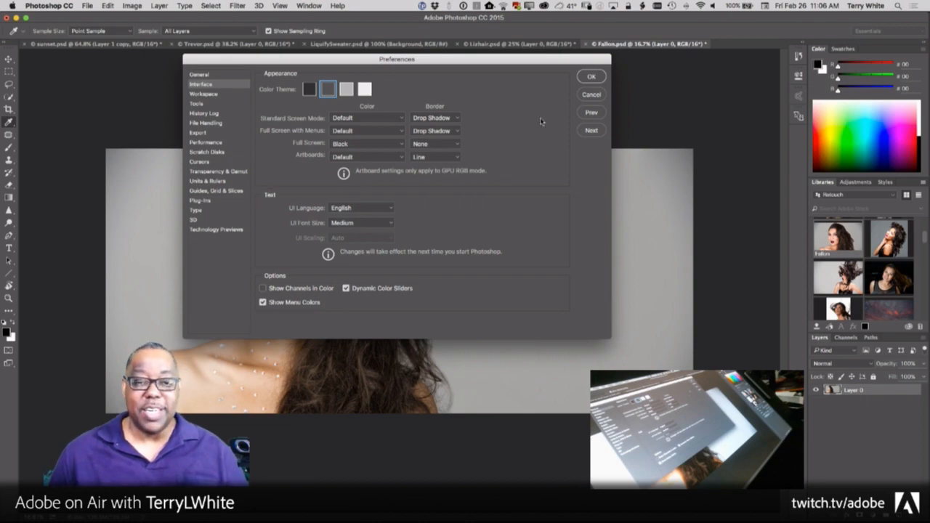
{"action": "left_click", "coordinate": [586, 96]}
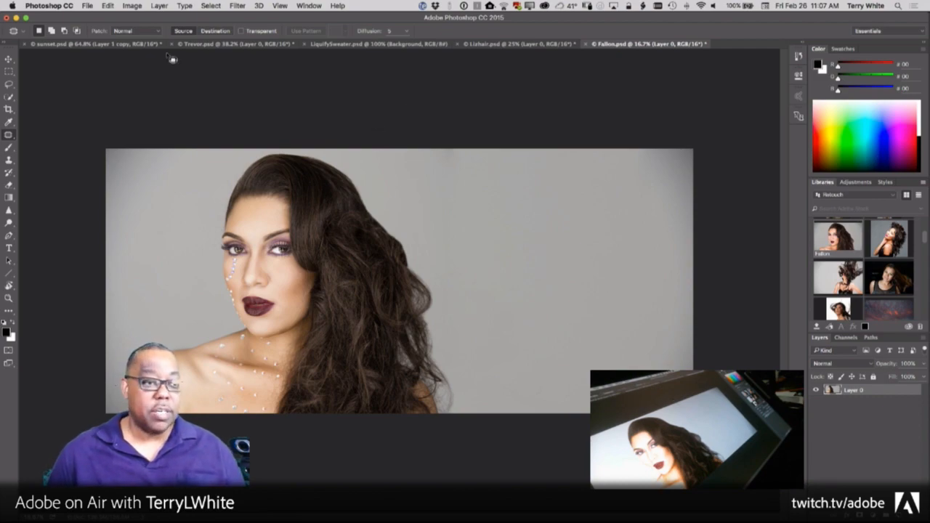
Start opening a file and go to the Adobe Photoshop CC folder inside CC Demo Files.
{"action": "left_click", "coordinate": [86, 5]}
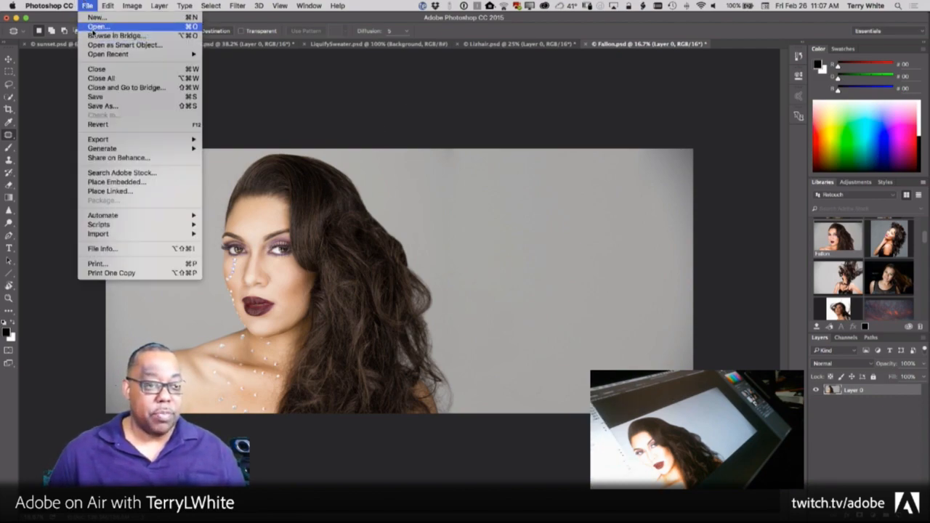
{"action": "left_click", "coordinate": [96, 27]}
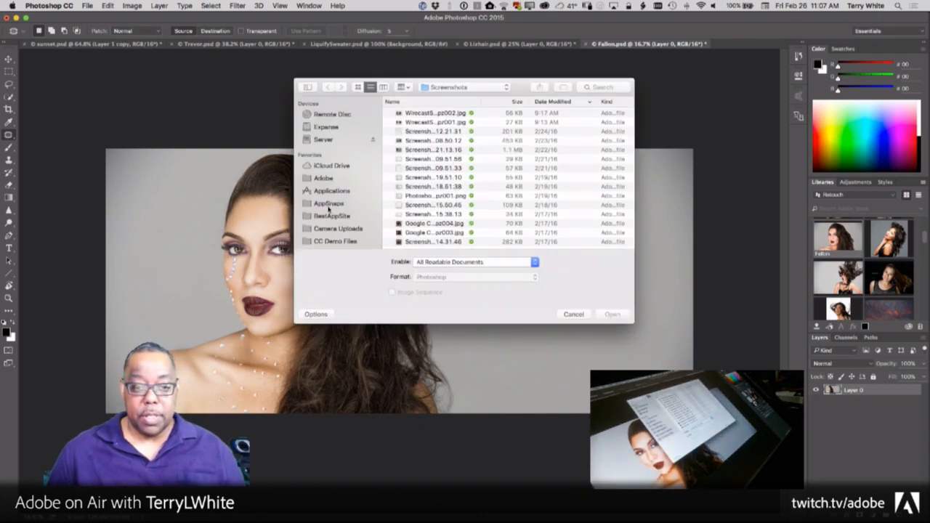
{"action": "scroll", "coordinate": [338, 221], "scroll_direction": "down", "scroll_amount": 3}
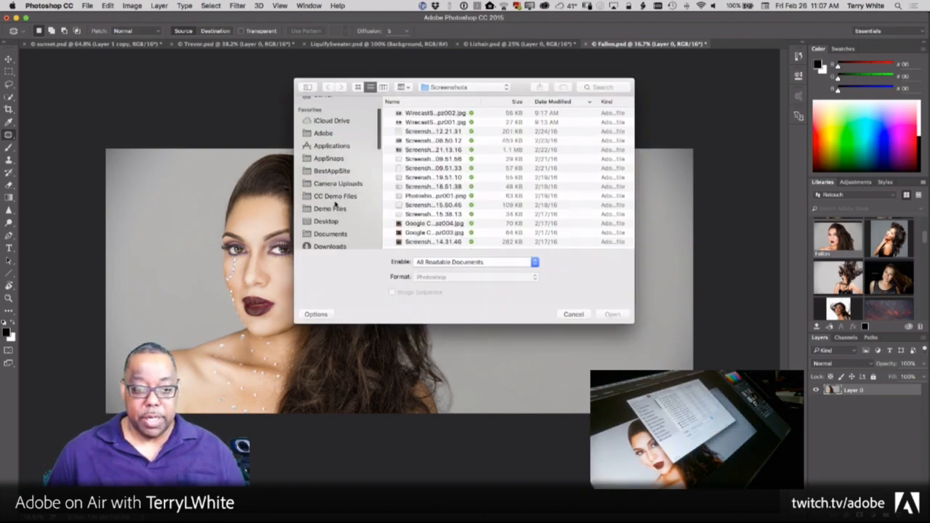
{"action": "left_click", "coordinate": [336, 198]}
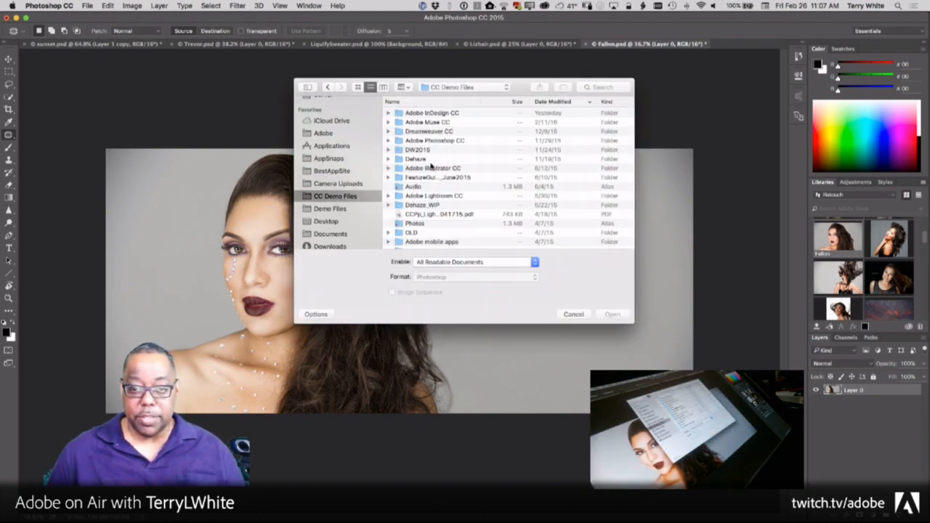
{"action": "scroll", "coordinate": [430, 225], "scroll_direction": "down", "scroll_amount": 2}
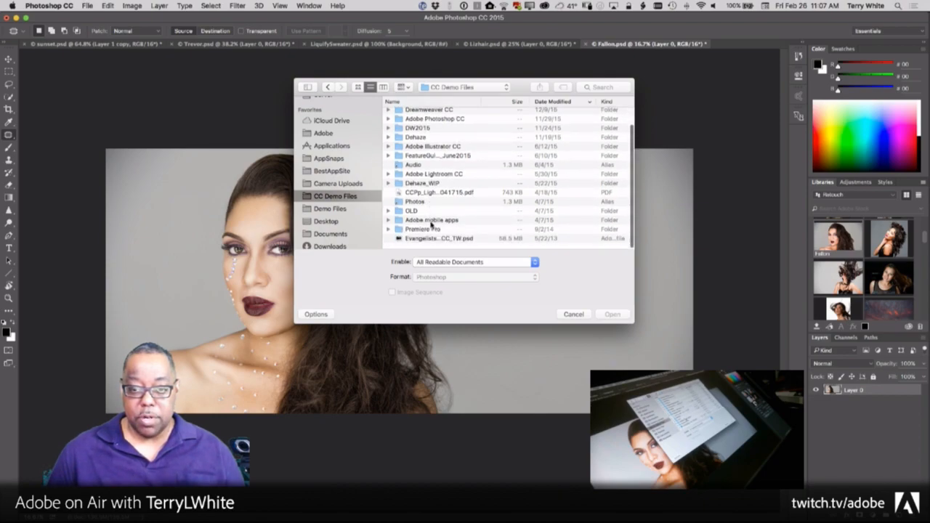
{"action": "scroll", "coordinate": [433, 214], "scroll_direction": "up", "scroll_amount": 2}
{"action": "double_click", "coordinate": [428, 141]}
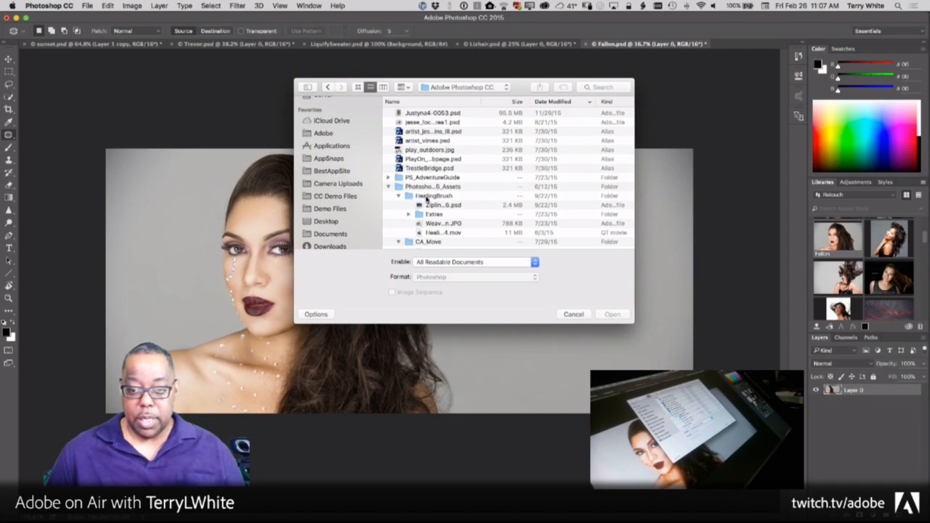
Expand the START folder, widen the Name column to read full file names, and open 08_Campsite_Shot02_0503.psd.
{"action": "scroll", "coordinate": [429, 199], "scroll_direction": "down", "scroll_amount": 5}
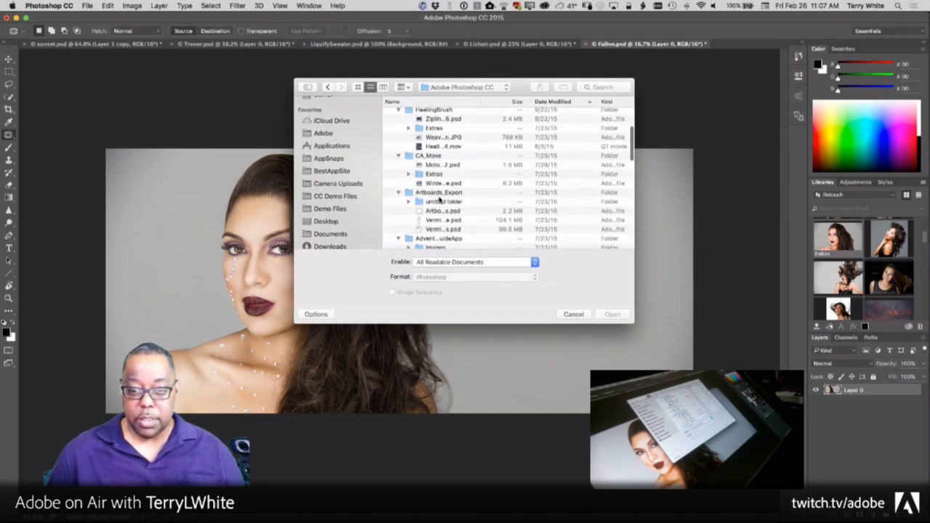
{"action": "scroll", "coordinate": [440, 200], "scroll_direction": "down", "scroll_amount": 2}
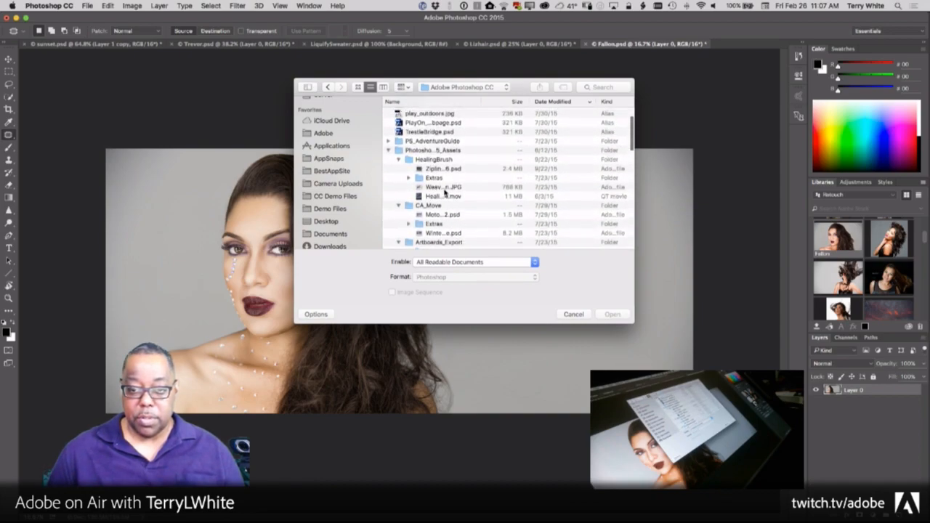
{"action": "scroll", "coordinate": [445, 192], "scroll_direction": "down", "scroll_amount": 3}
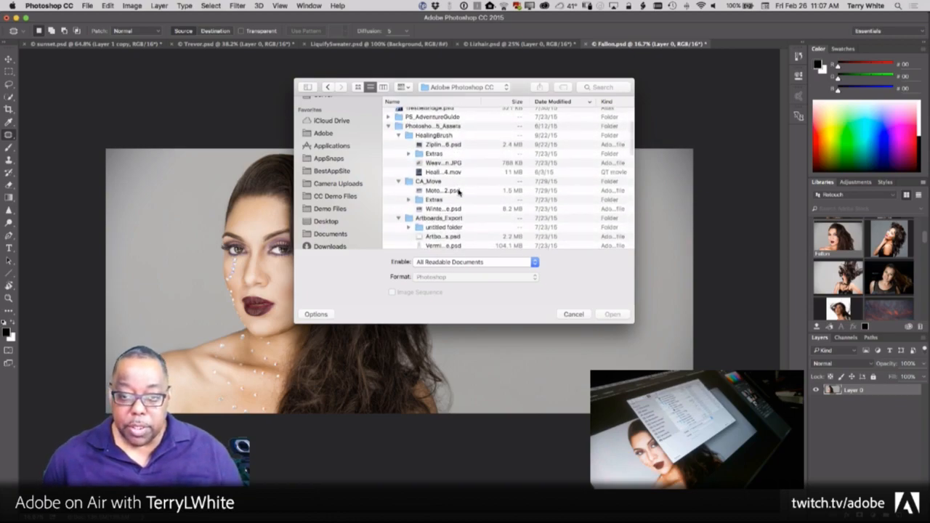
{"action": "scroll", "coordinate": [459, 192], "scroll_direction": "down", "scroll_amount": 2}
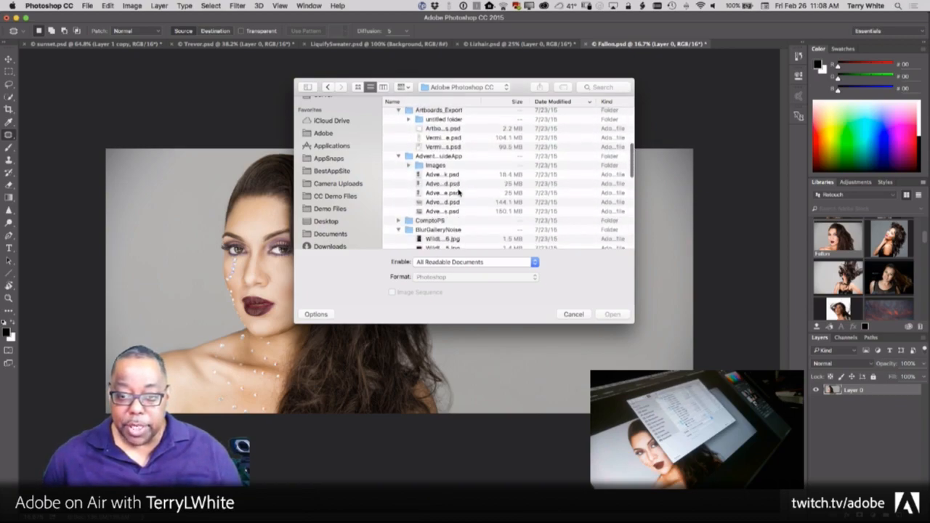
{"action": "scroll", "coordinate": [459, 192], "scroll_direction": "down", "scroll_amount": 4}
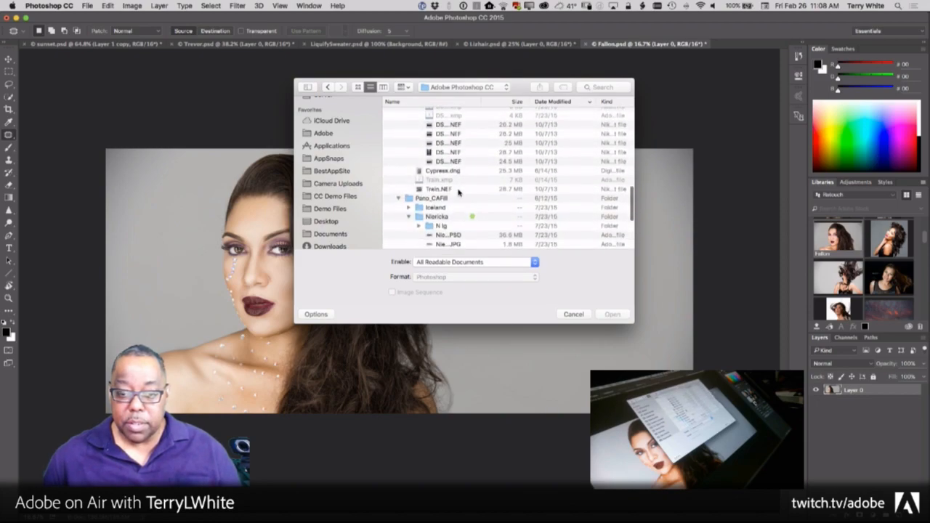
{"action": "scroll", "coordinate": [458, 192], "scroll_direction": "down", "scroll_amount": 2}
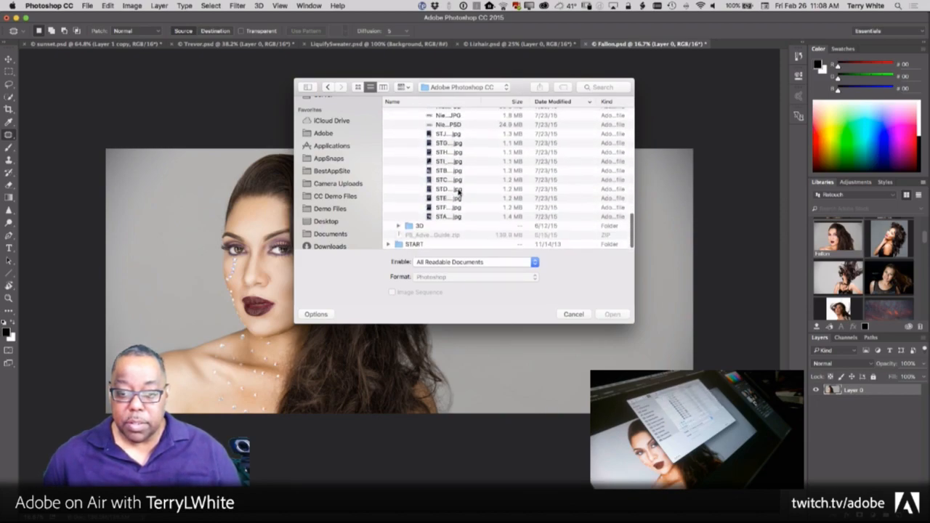
{"action": "left_click", "coordinate": [398, 244]}
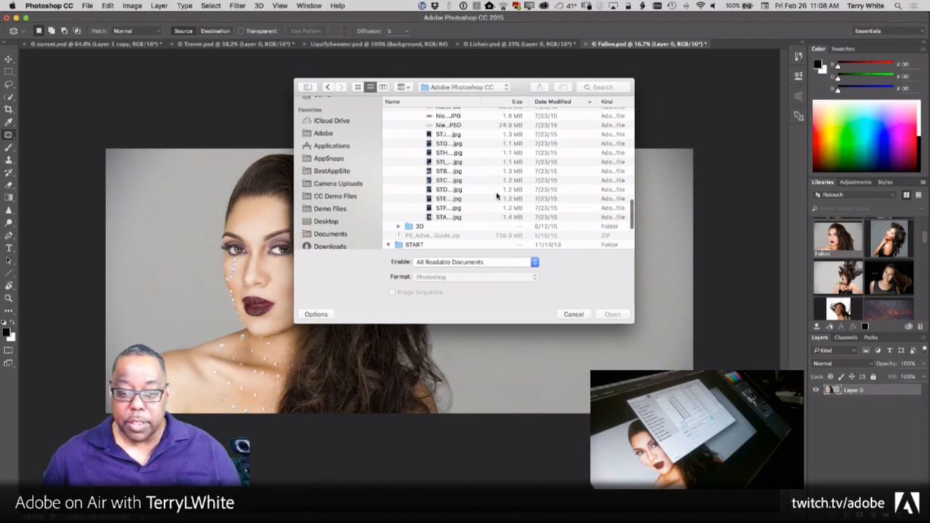
{"action": "scroll", "coordinate": [499, 197], "scroll_direction": "down", "scroll_amount": 4}
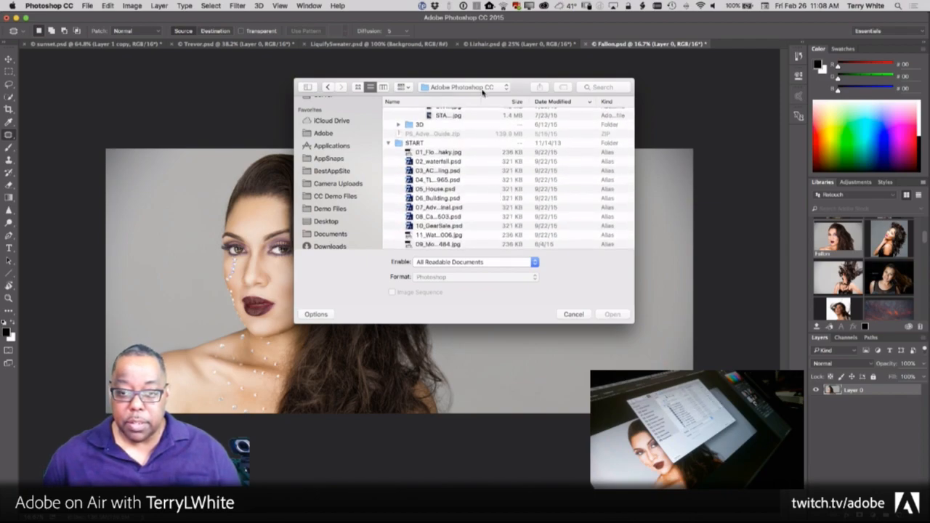
{"action": "left_click_drag", "start_coordinate": [481, 101], "coordinate": [538, 101]}
{"action": "left_click", "coordinate": [434, 217]}
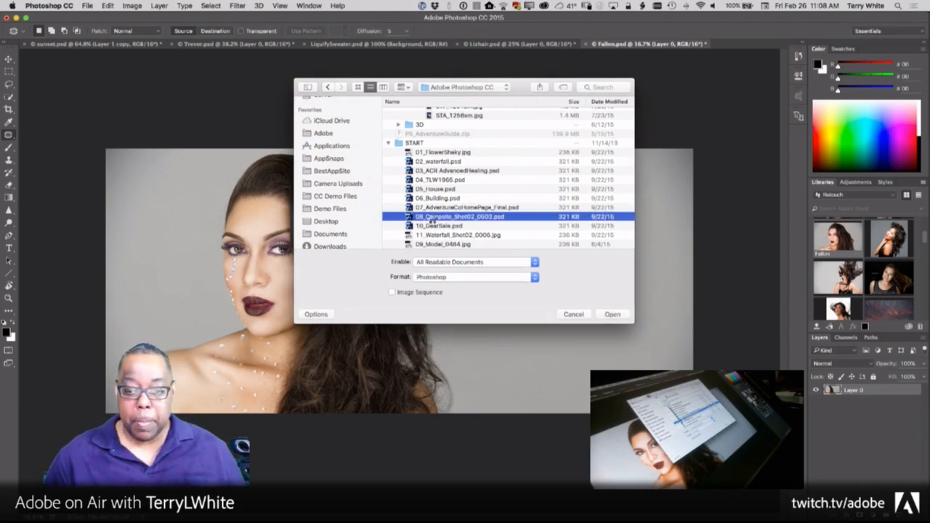
{"action": "double_click", "coordinate": [434, 217]}
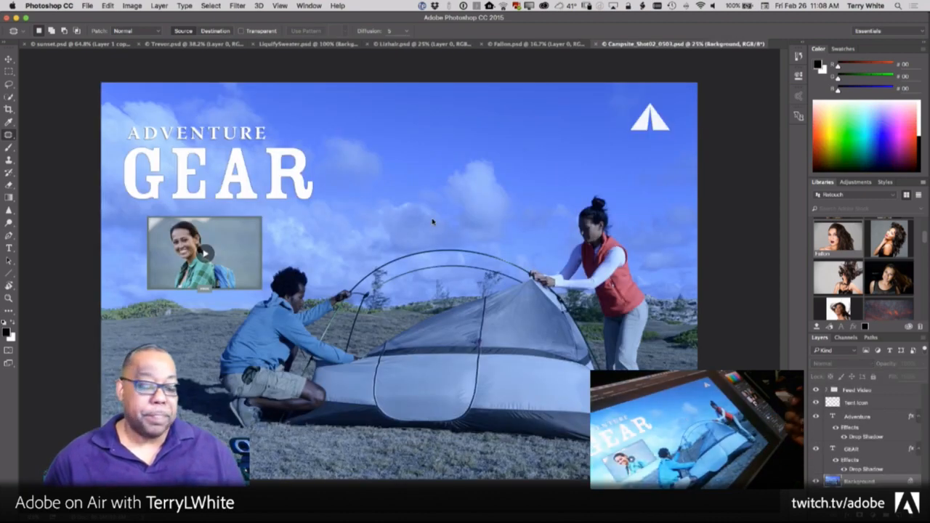
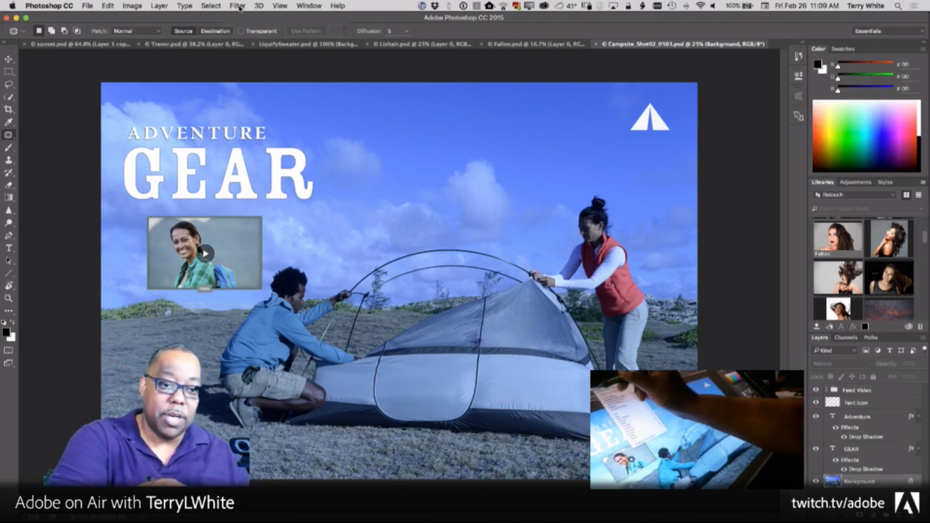
Convert the campsite Background layer for smart filters and open it in the Camera Raw Filter.
{"action": "left_click", "coordinate": [238, 6]}
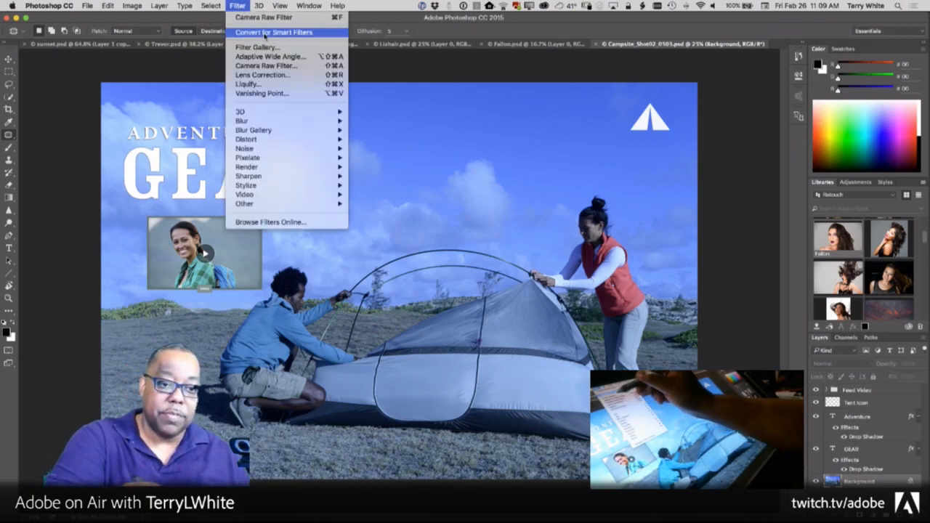
{"action": "left_click", "coordinate": [308, 33]}
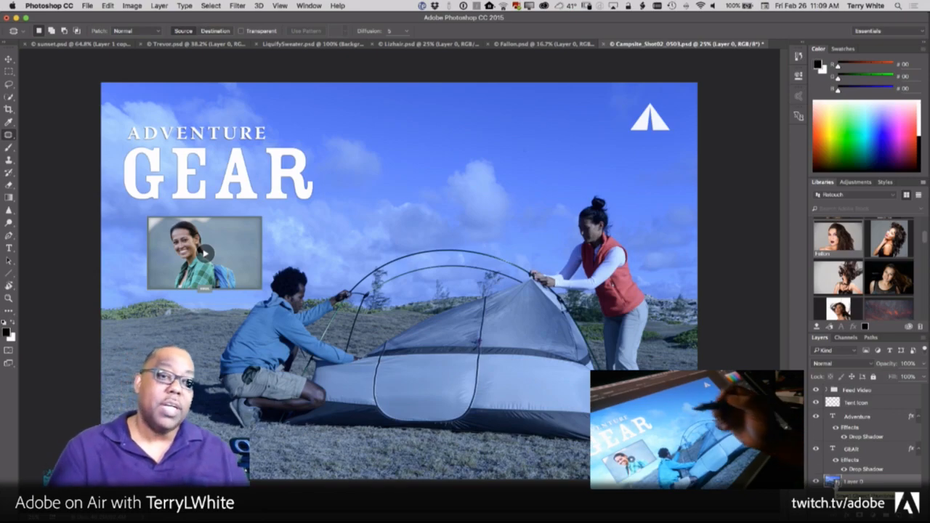
{"action": "left_click", "coordinate": [280, 7]}
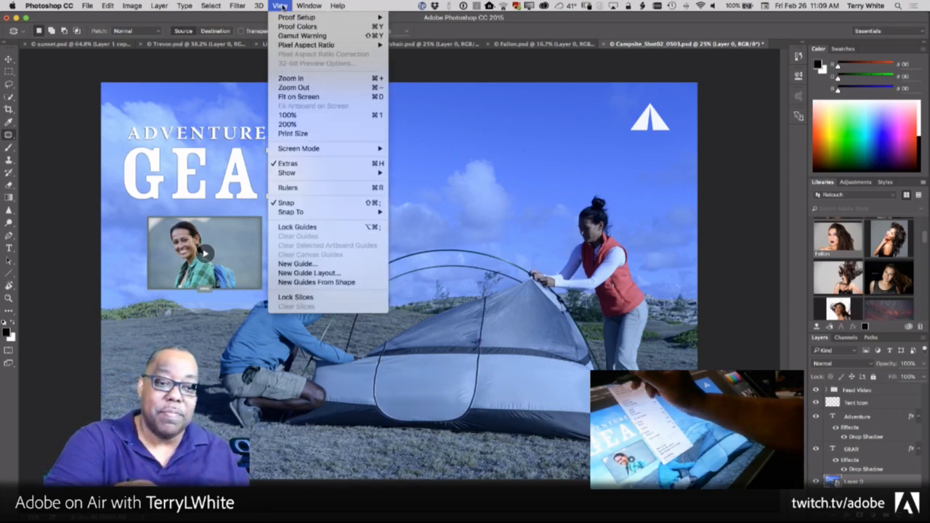
{"action": "left_click", "coordinate": [280, 6]}
{"action": "left_click", "coordinate": [237, 6]}
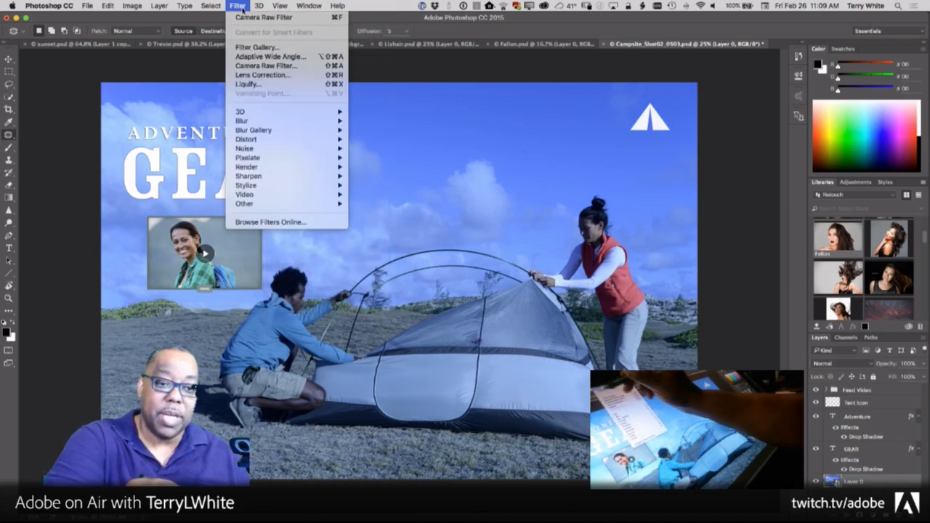
{"action": "left_click", "coordinate": [296, 65]}
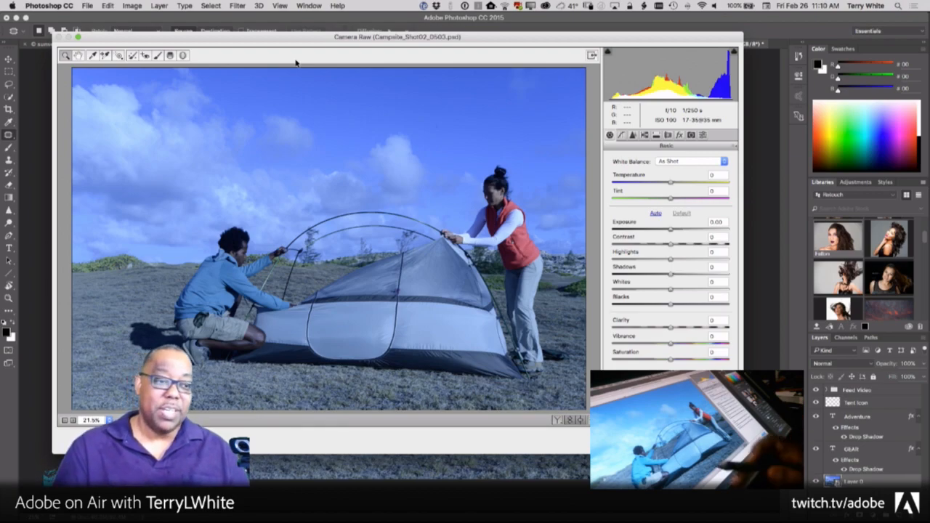
Neutralize the white balance from the tent's dark gray edge and add a graduated filter running from the top of the sky to the horizon.
{"action": "left_click", "coordinate": [92, 57]}
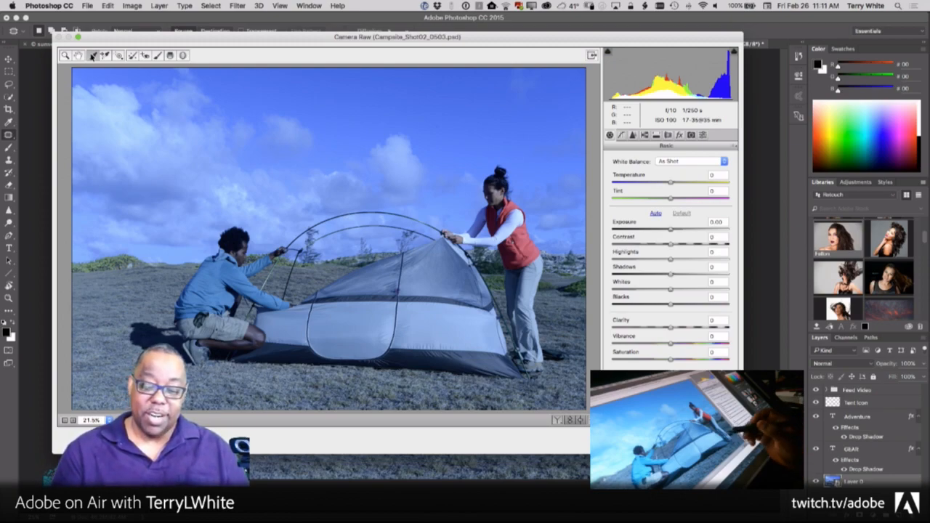
{"action": "left_click", "coordinate": [492, 358]}
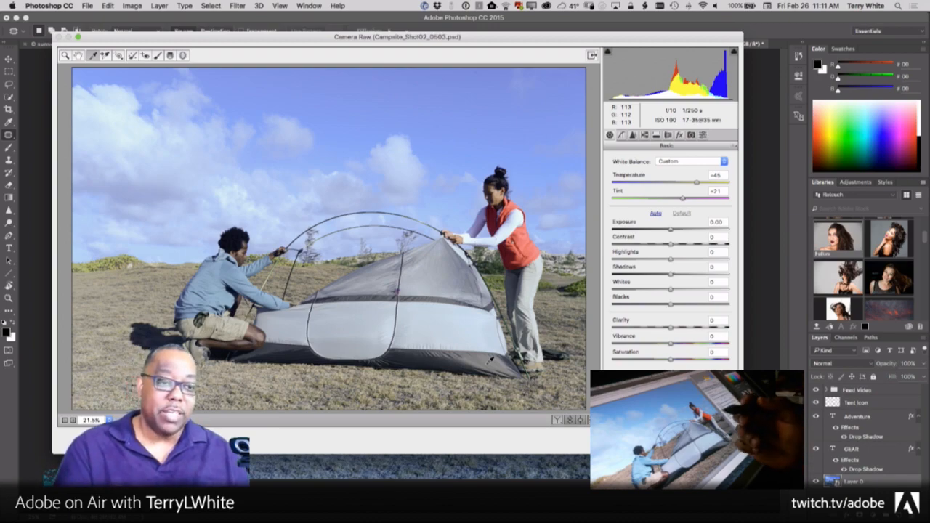
{"action": "left_click", "coordinate": [171, 57]}
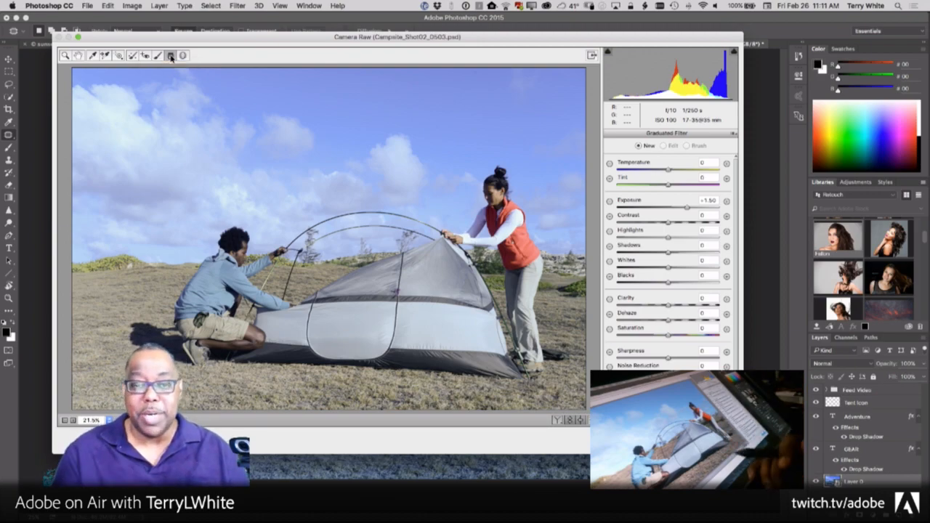
{"action": "left_click_drag", "start_coordinate": [361, 69], "coordinate": [362, 256]}
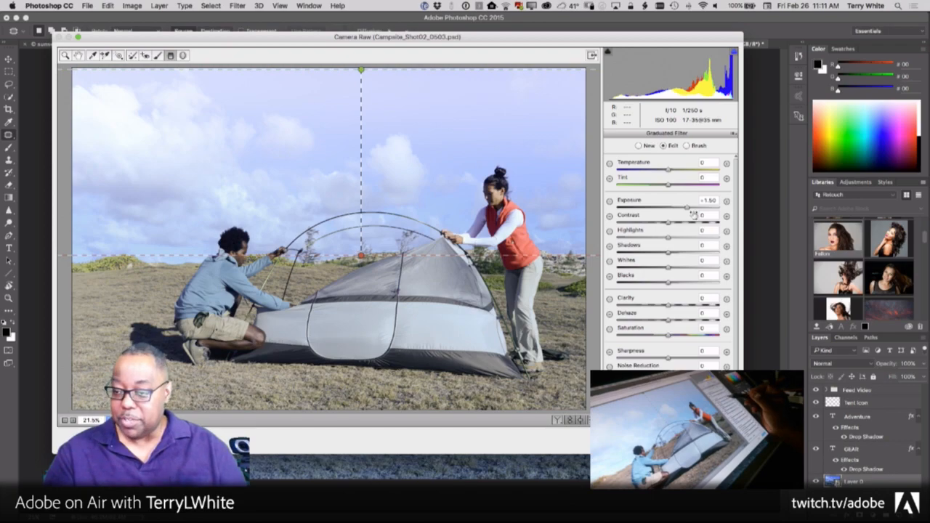
Set the sky's graduated filter to an Exposure of -0.45 and a Dehaze of +72.
{"action": "left_click_drag", "start_coordinate": [687, 210], "coordinate": [662, 210]}
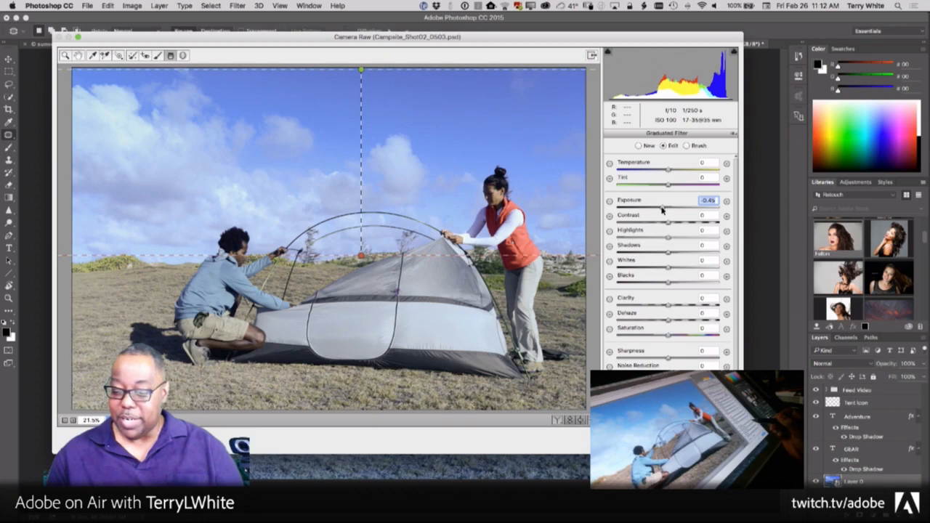
{"action": "scroll", "coordinate": [668, 262], "scroll_direction": "down", "scroll_amount": 3}
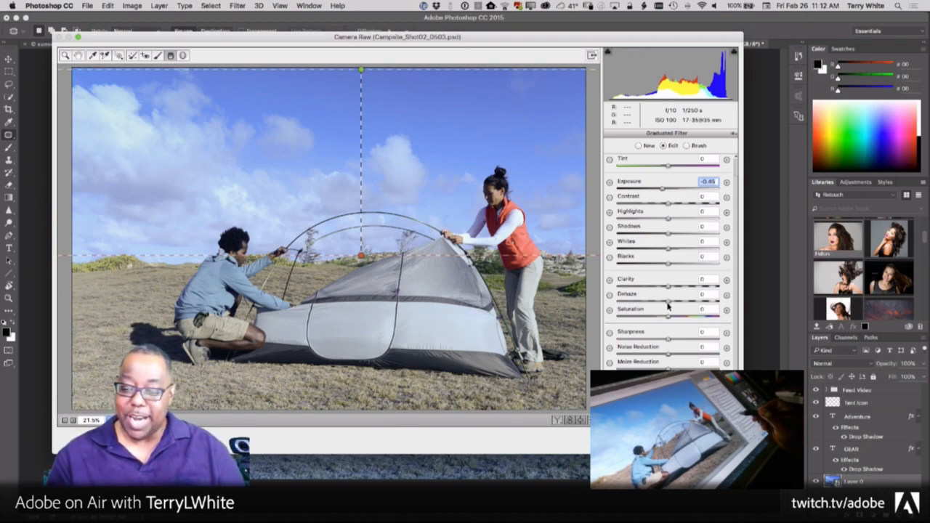
{"action": "left_click_drag", "start_coordinate": [667, 302], "coordinate": [703, 304]}
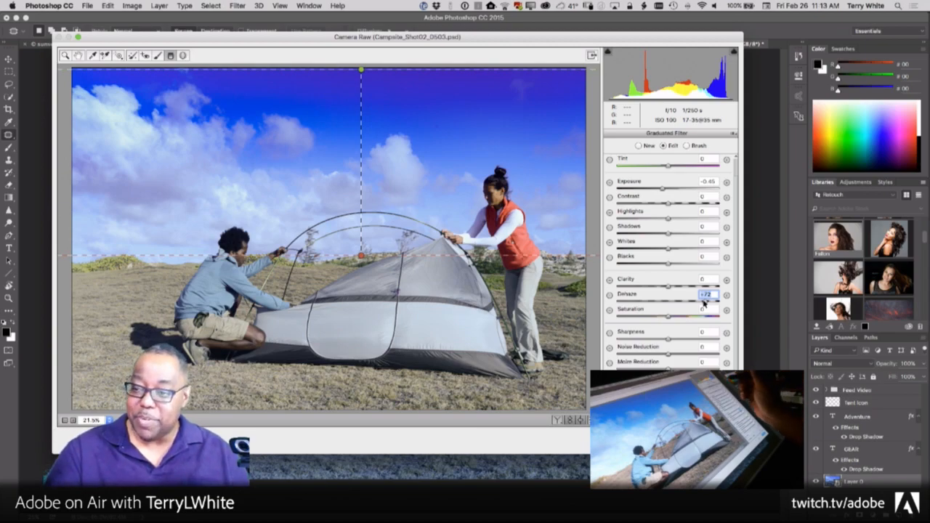
Erase the graduated filter from the standing woman's face with the brush, and apply the Camera Raw edits, comparing before and after.
{"action": "left_click", "coordinate": [688, 145]}
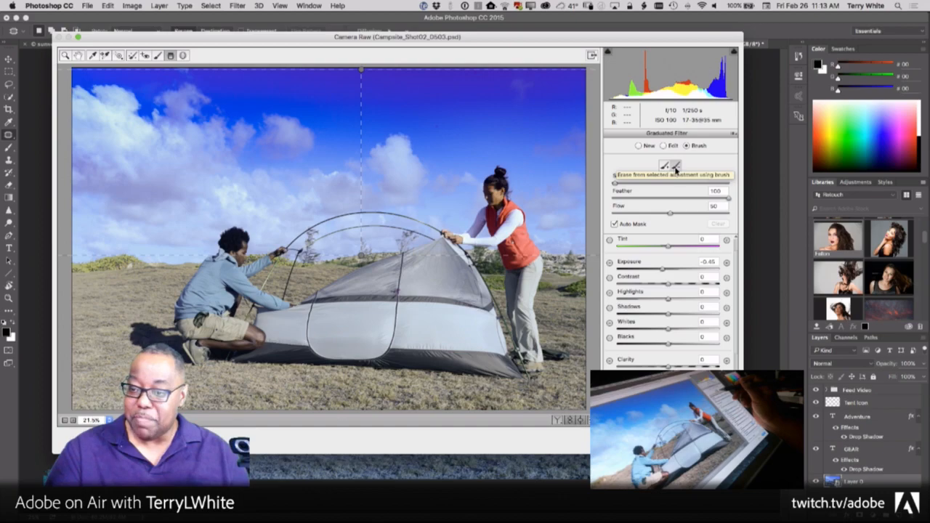
{"action": "mouse_move", "coordinate": [496, 202]}
{"action": "left_mouse_down"}
{"action": "mouse_move", "coordinate": [495, 186]}
{"action": "mouse_move", "coordinate": [489, 214]}
{"action": "left_mouse_up"}
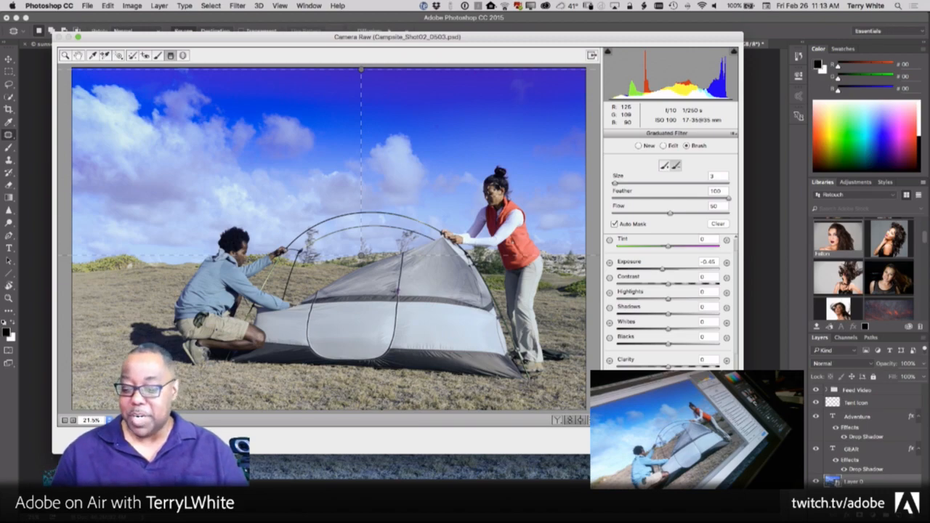
{"action": "key", "text": "Return"}
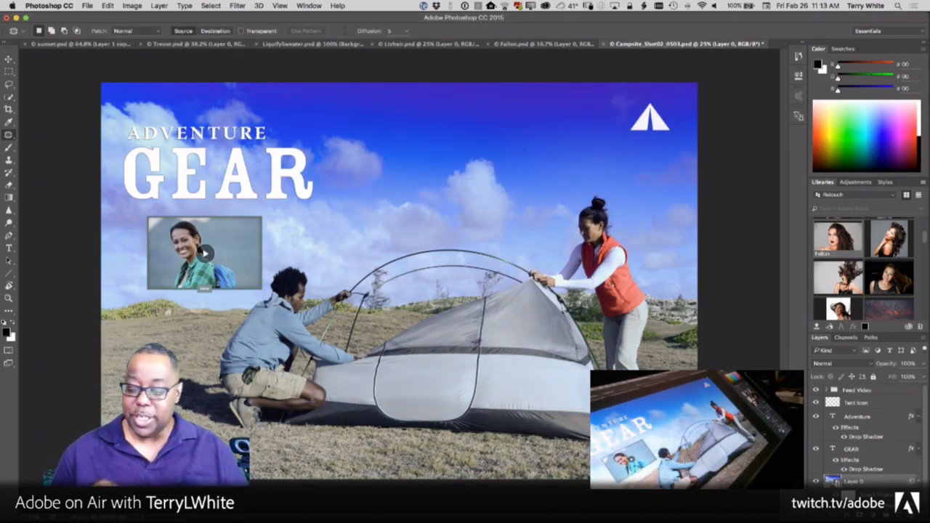
{"action": "key", "text": "super+z"}
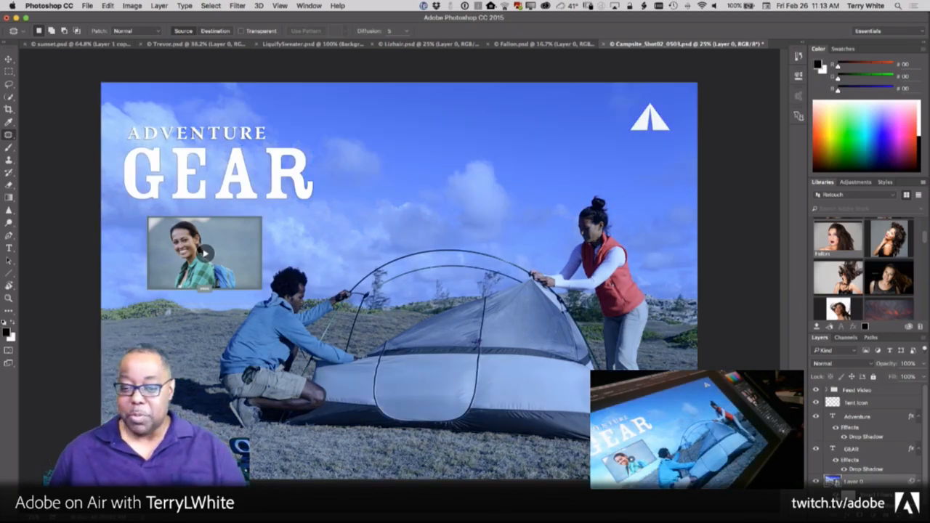
{"action": "key", "text": "super+z"}
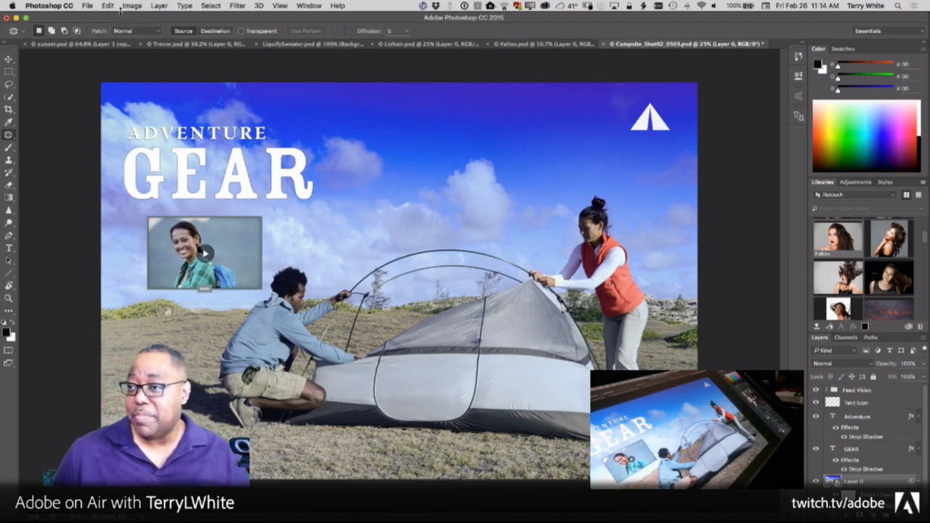
Open MotoX_65343122.psd from the CA_Move folder inside CC Demo Files > Adobe Photoshop CC.
{"action": "left_click", "coordinate": [87, 5]}
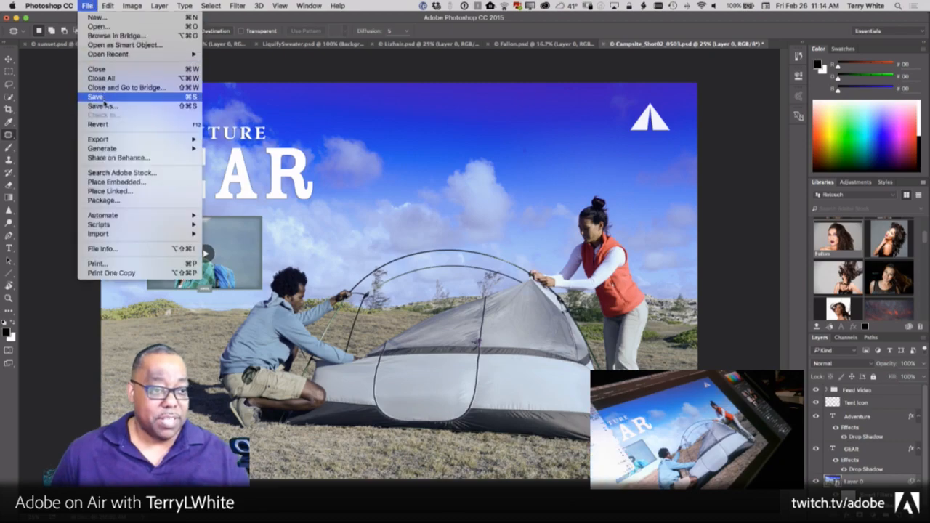
{"action": "left_click", "coordinate": [97, 27]}
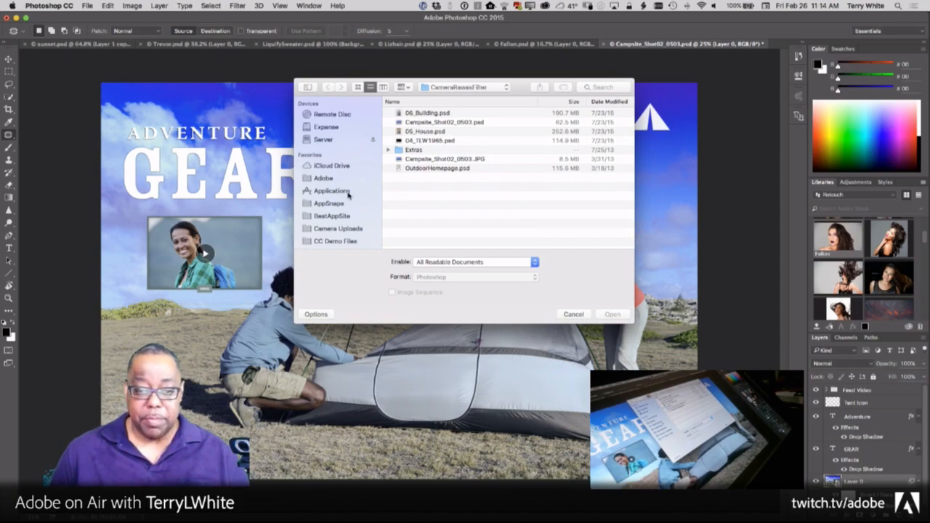
{"action": "scroll", "coordinate": [349, 194], "scroll_direction": "down", "scroll_amount": 2}
{"action": "left_click", "coordinate": [345, 218]}
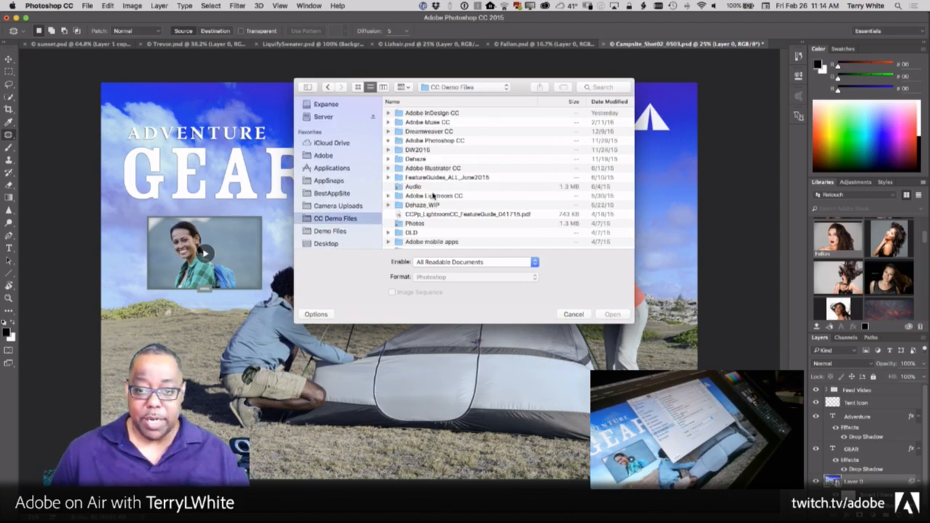
{"action": "double_click", "coordinate": [424, 141]}
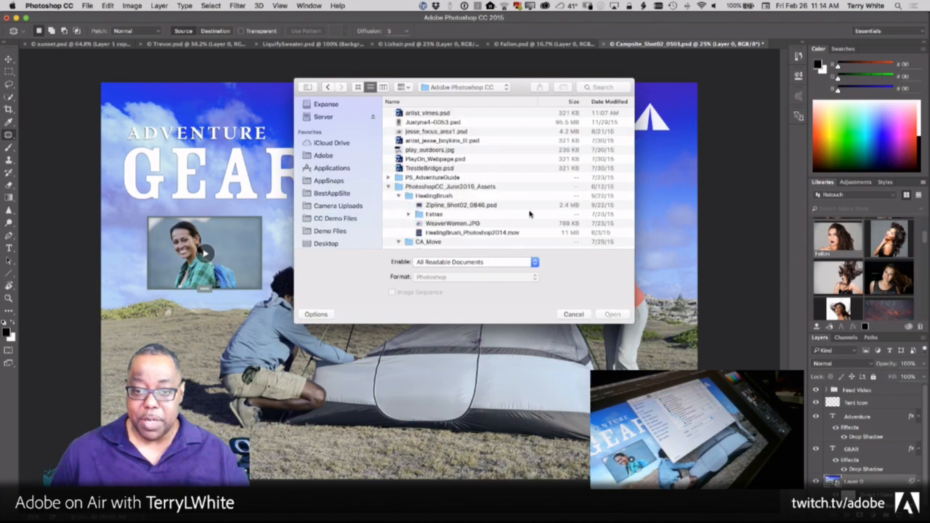
{"action": "scroll", "coordinate": [478, 206], "scroll_direction": "down", "scroll_amount": 5}
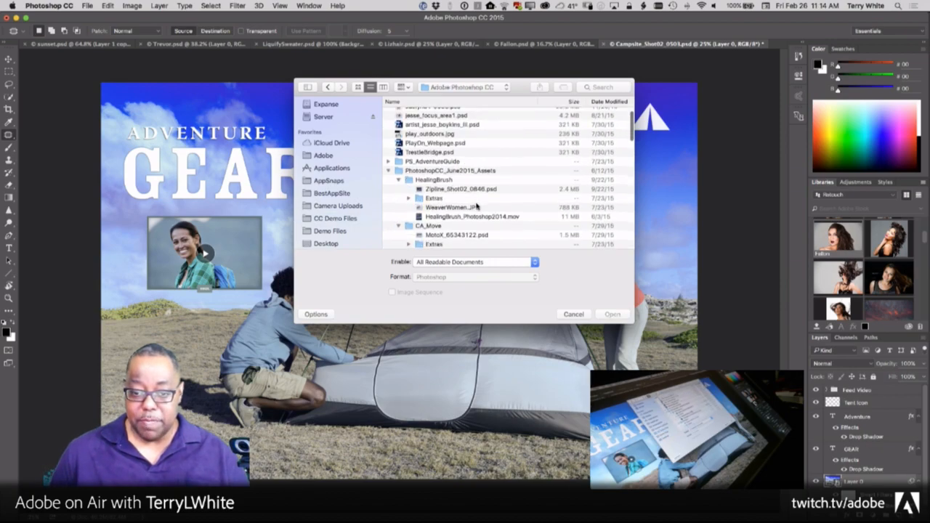
{"action": "scroll", "coordinate": [477, 206], "scroll_direction": "down", "scroll_amount": 2}
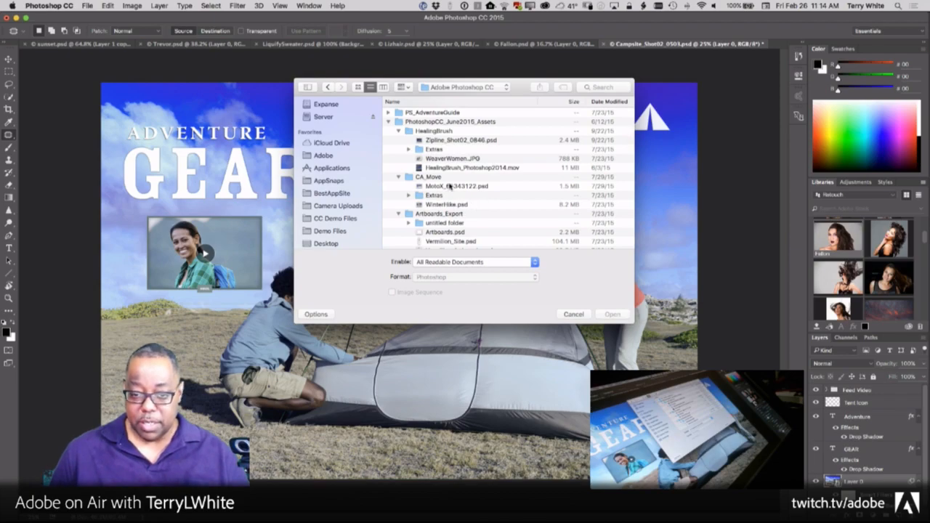
{"action": "double_click", "coordinate": [450, 188]}
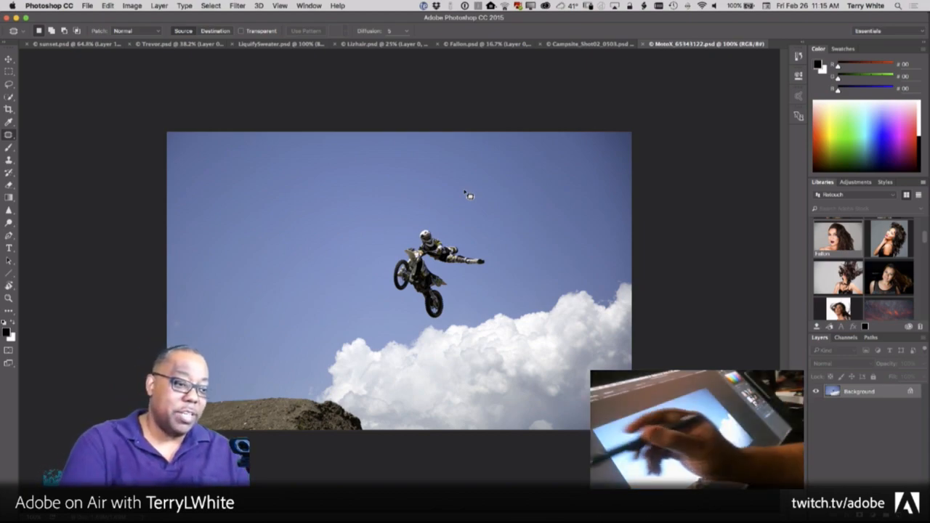
Select the airborne motocross rider and bike with a loose Lasso outline that includes some surrounding sky.
{"action": "left_click", "coordinate": [8, 135]}
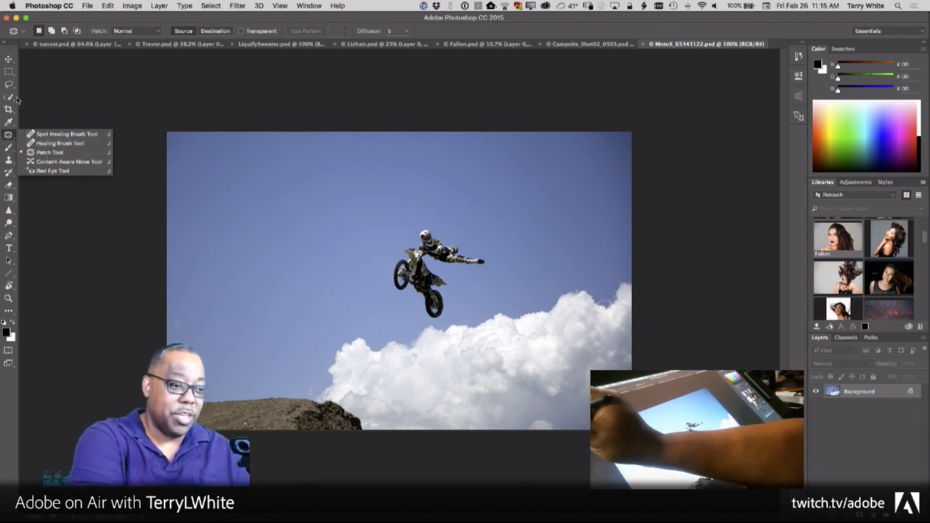
{"action": "key", "text": "l"}
{"action": "mouse_move", "coordinate": [451, 237]}
{"action": "left_mouse_down"}
{"action": "mouse_move", "coordinate": [426, 225]}
{"action": "mouse_move", "coordinate": [391, 258]}
{"action": "mouse_move", "coordinate": [393, 290]}
{"action": "mouse_move", "coordinate": [439, 325]}
{"action": "mouse_move", "coordinate": [459, 288]}
{"action": "mouse_move", "coordinate": [447, 276]}
{"action": "mouse_move", "coordinate": [491, 264]}
{"action": "mouse_move", "coordinate": [450, 236]}
{"action": "left_mouse_up"}
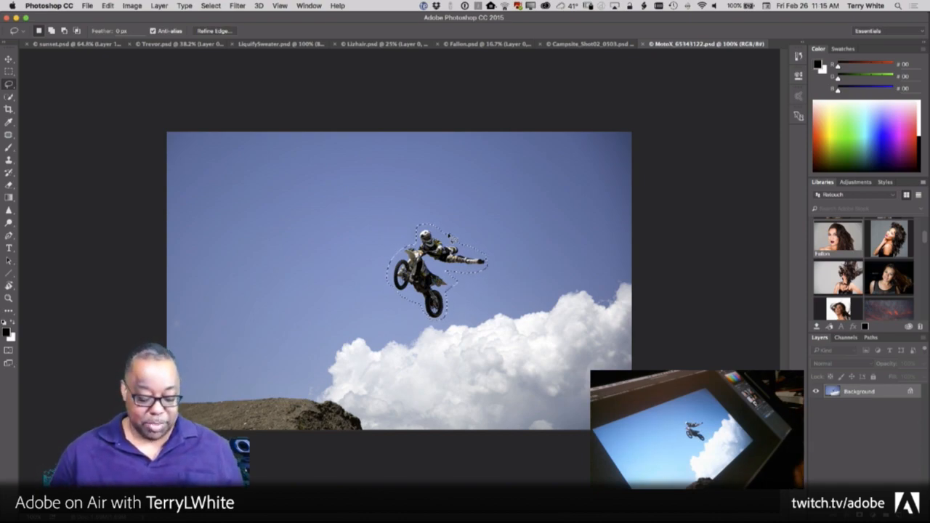
Try filling the rider selection with Content-Aware contents in Color blending mode at 100% opacity, and undo the fill.
{"action": "key", "text": "shift+BackSpace"}
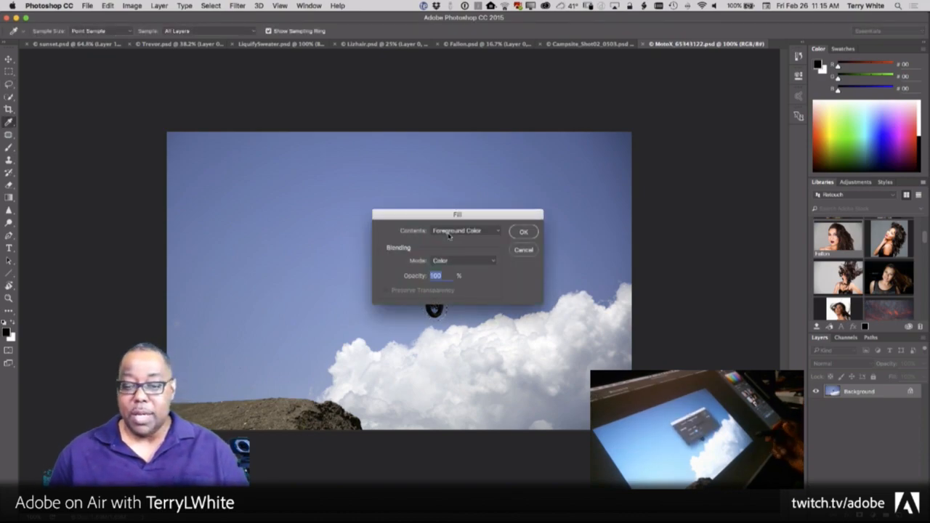
{"action": "left_click_drag", "start_coordinate": [516, 206], "coordinate": [601, 128]}
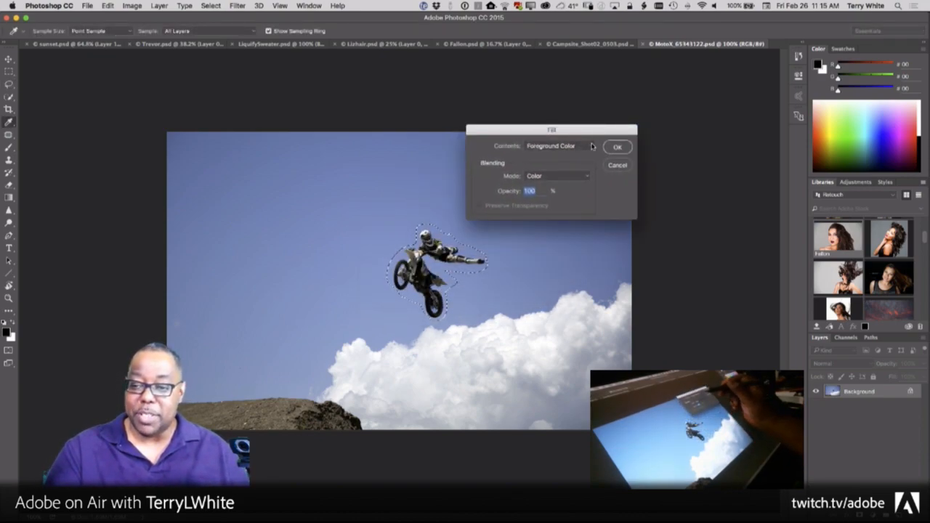
{"action": "left_click", "coordinate": [567, 147]}
{"action": "left_click", "coordinate": [569, 175]}
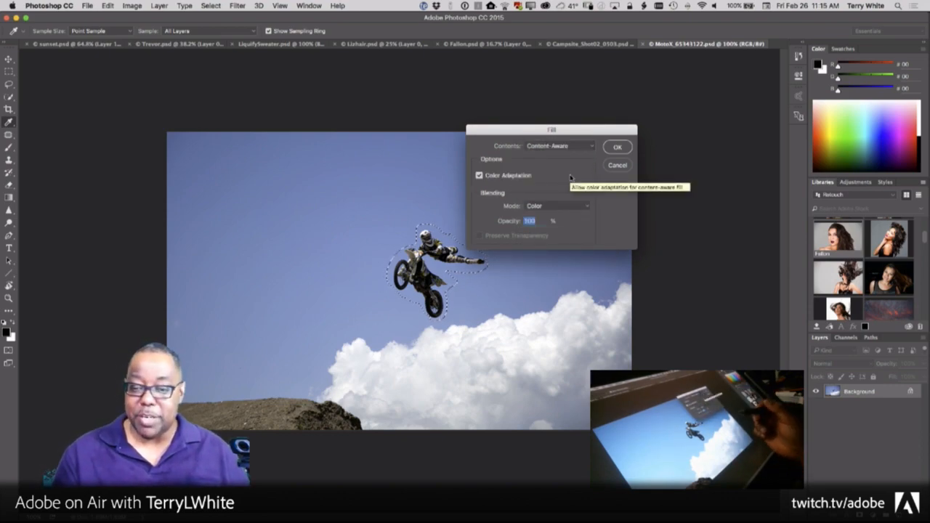
{"action": "left_click", "coordinate": [617, 147]}
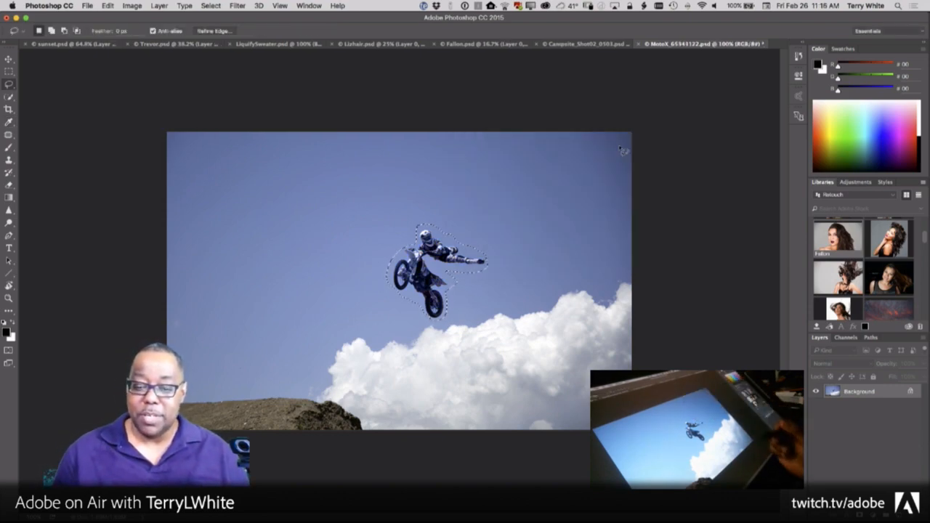
{"action": "key", "text": "super+z"}
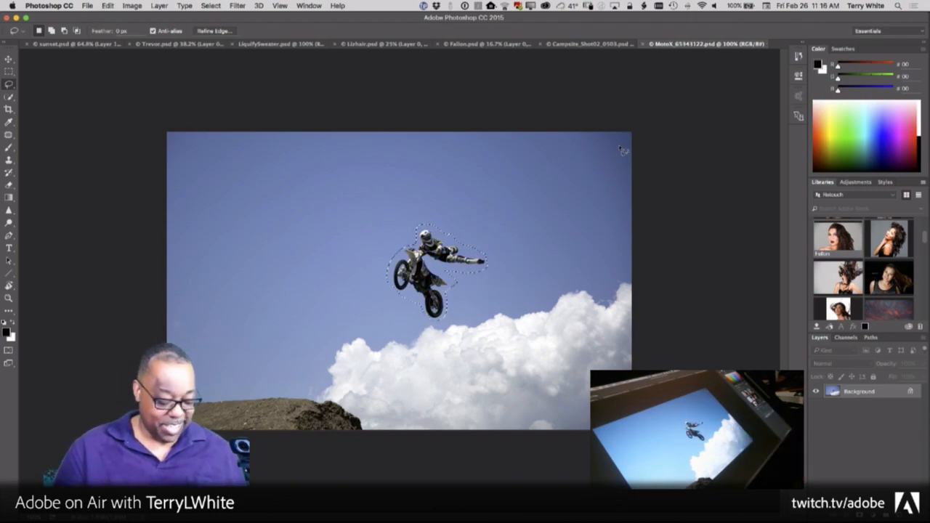
Try removing the rider with a Content-Aware fill in Normal blending mode and deselecting, and restore the rider and selection.
{"action": "key", "text": "shift+BackSpace"}
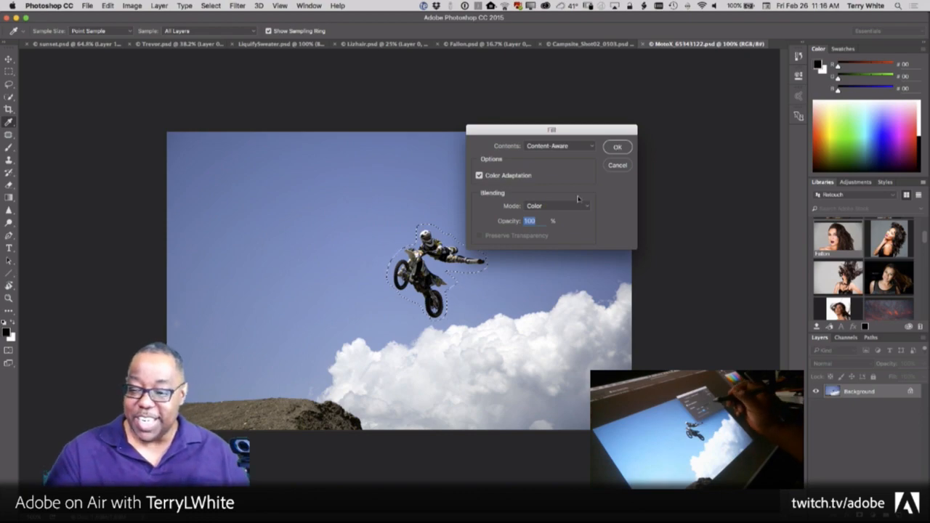
{"action": "left_click", "coordinate": [586, 206]}
{"action": "mouse_move", "coordinate": [562, 10]}
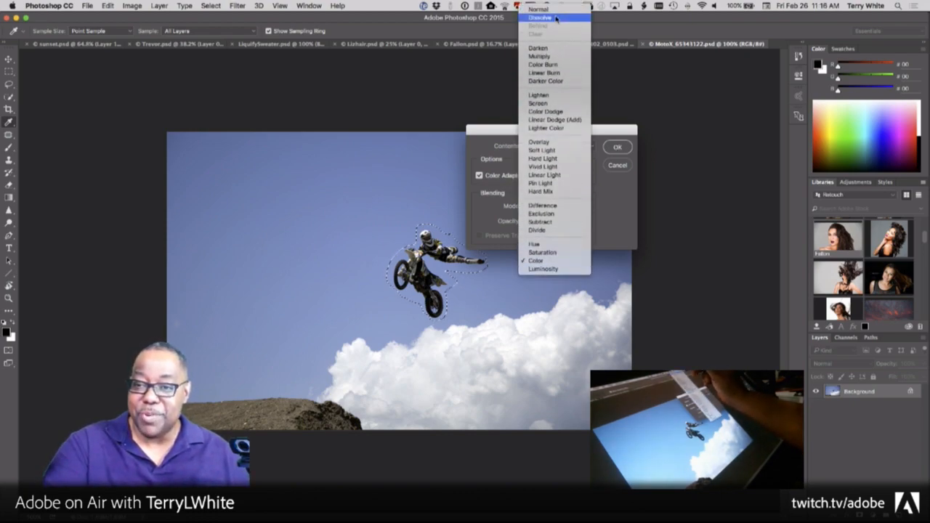
{"action": "left_click", "coordinate": [557, 10]}
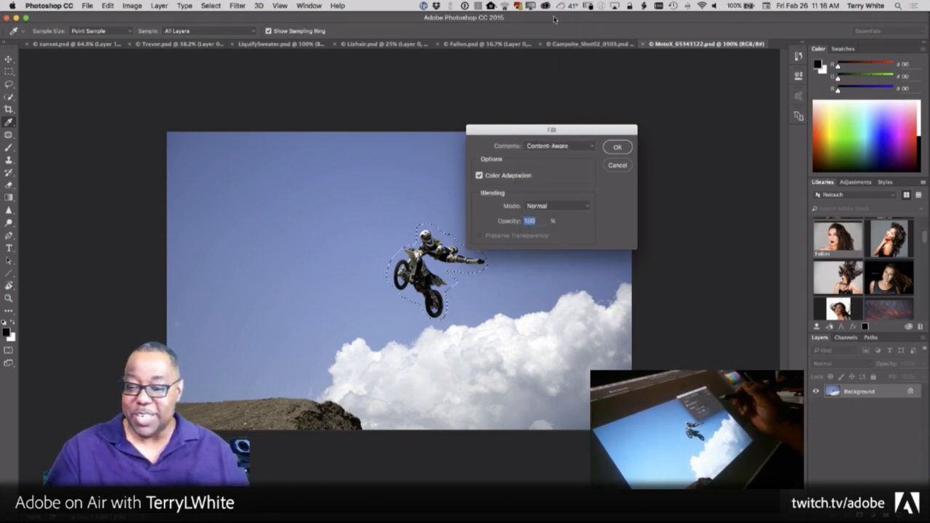
{"action": "left_click", "coordinate": [615, 148]}
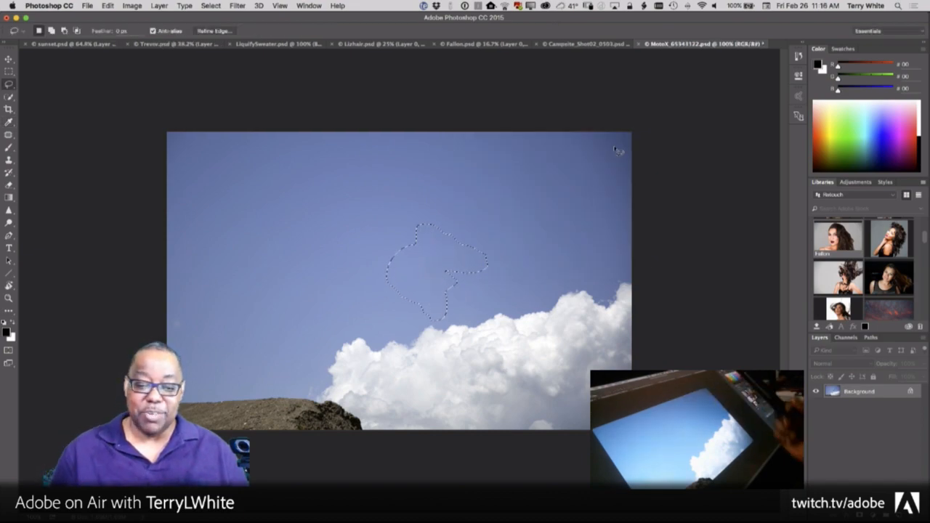
{"action": "key", "text": "super+d"}
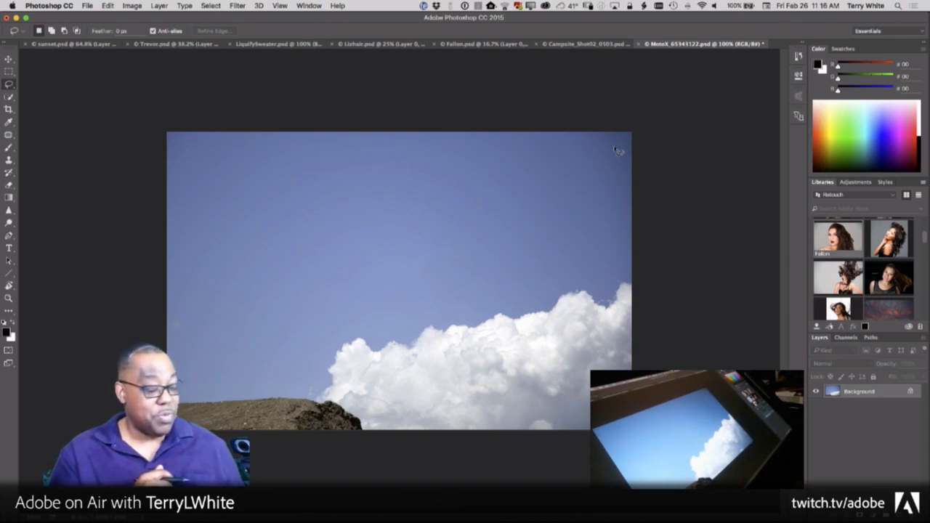
{"action": "key", "text": "super+z"}
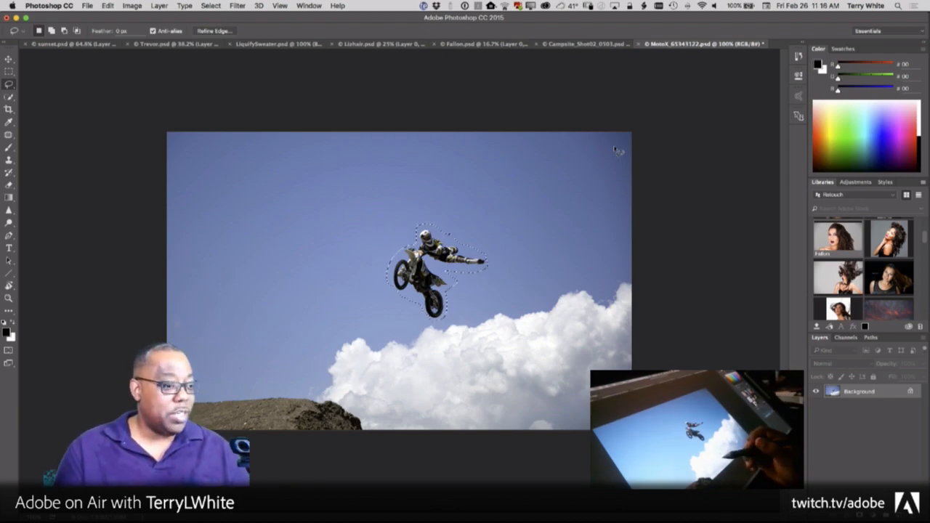
Relocate the selected rider and bike with Content-Aware Move to the open sky above the brown hill.
{"action": "left_click", "coordinate": [10, 136]}
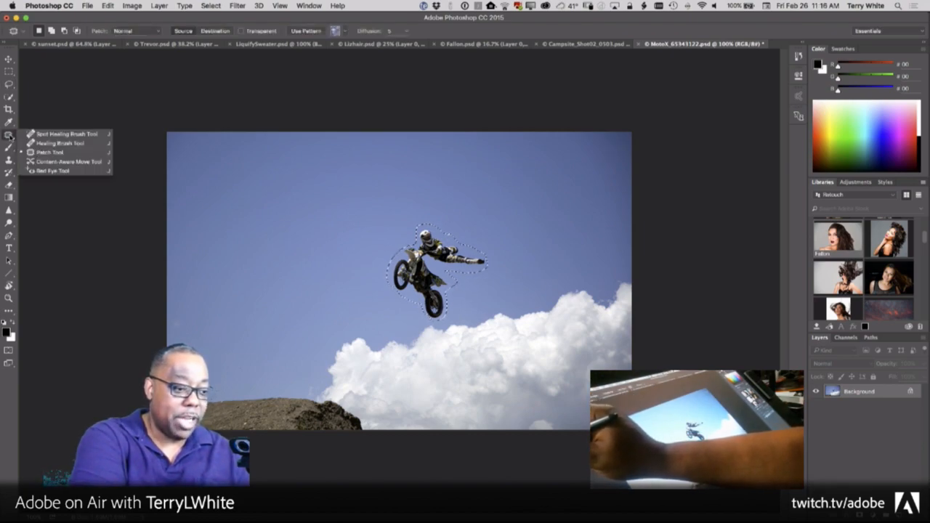
{"action": "left_click", "coordinate": [70, 161]}
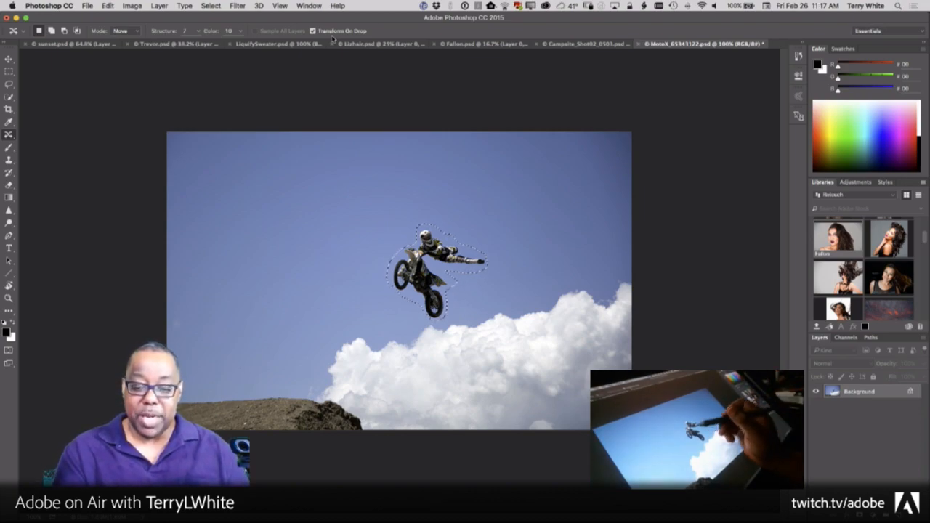
{"action": "left_click_drag", "start_coordinate": [436, 271], "coordinate": [269, 306]}
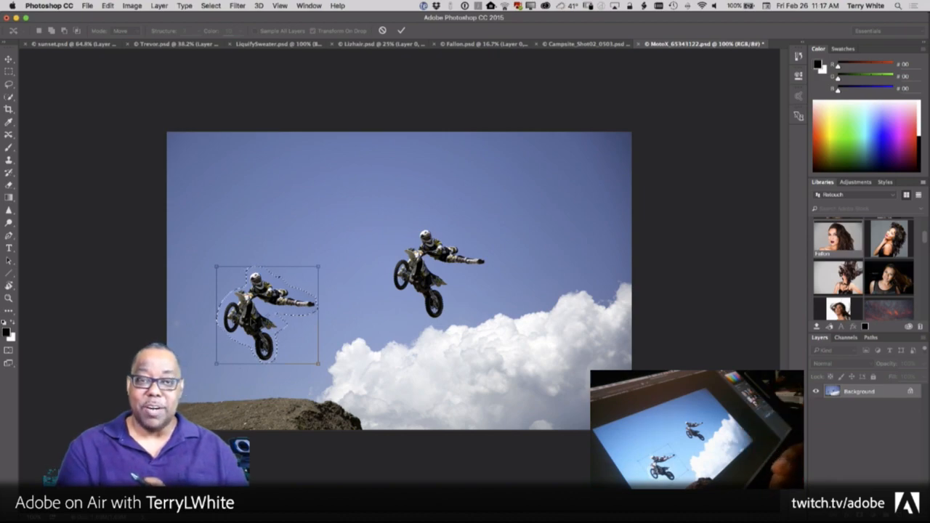
Flip the moved rider horizontally, tilt him with the front wheel pointing down, shrink him slightly, and apply the transform.
{"action": "left_click_drag", "start_coordinate": [326, 250], "coordinate": [263, 225]}
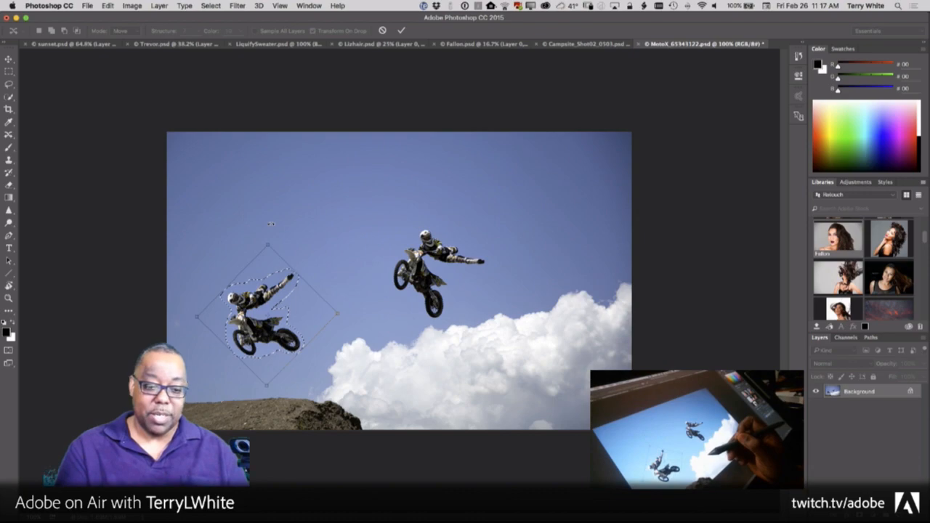
{"action": "right_click", "coordinate": [319, 320]}
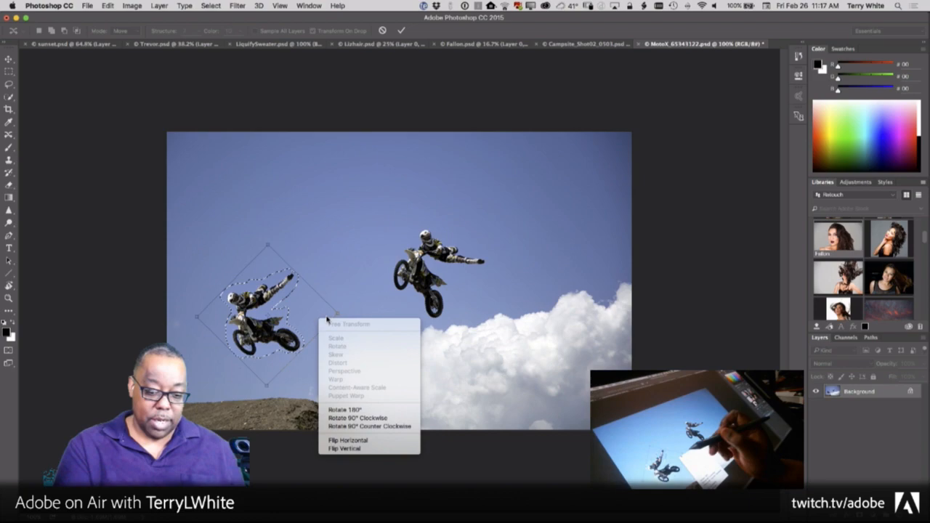
{"action": "left_click", "coordinate": [362, 440]}
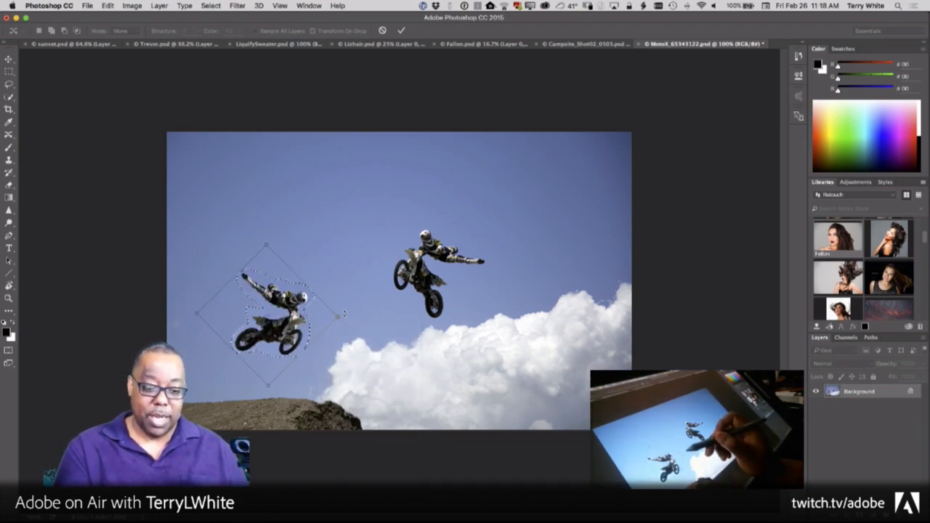
{"action": "left_click_drag", "start_coordinate": [341, 320], "coordinate": [336, 338]}
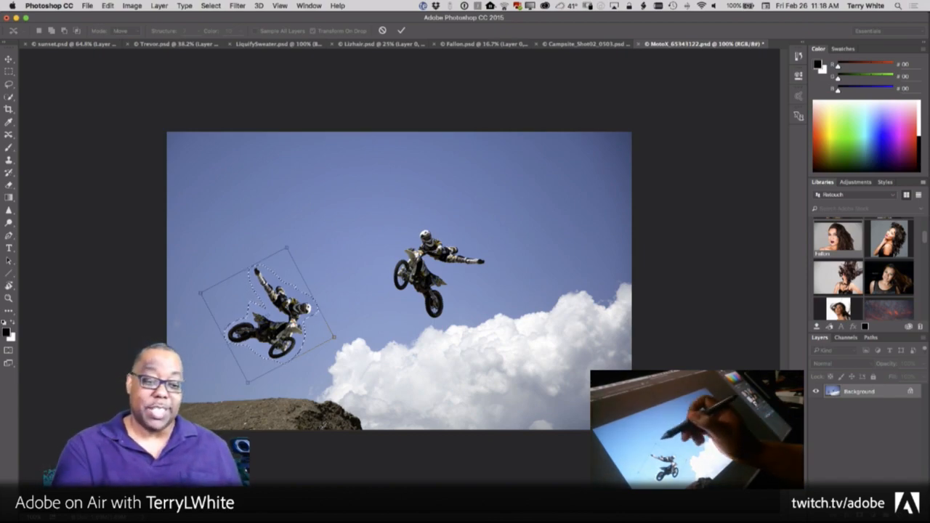
{"action": "left_click_drag", "start_coordinate": [288, 249], "coordinate": [283, 260]}
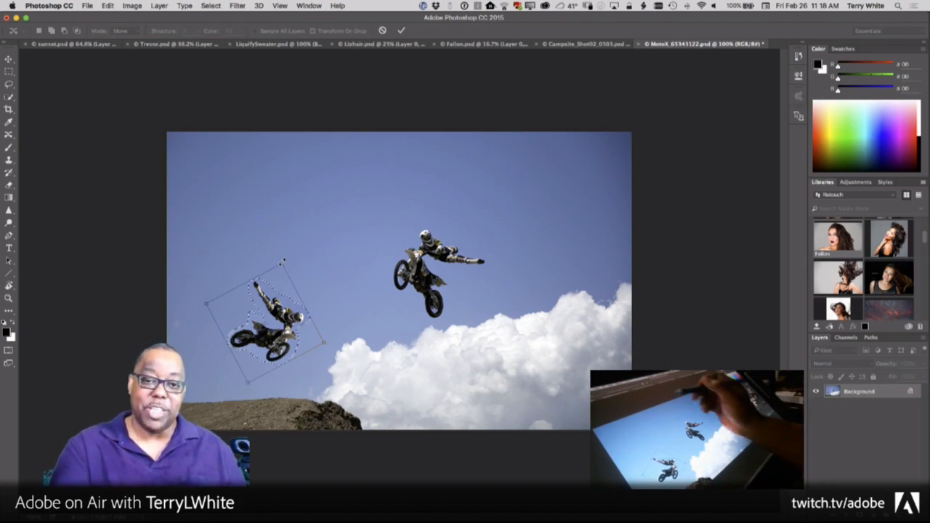
{"action": "left_click", "coordinate": [401, 30]}
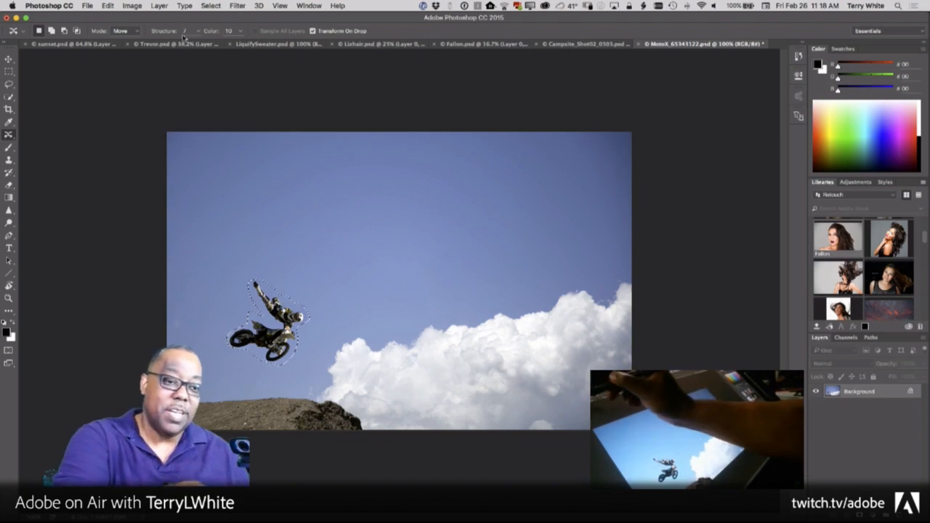
Set the Content-Aware Move color adaptation to 5 and deselect the rider.
{"action": "left_click", "coordinate": [239, 31]}
{"action": "left_click_drag", "start_coordinate": [240, 43], "coordinate": [226, 47]}
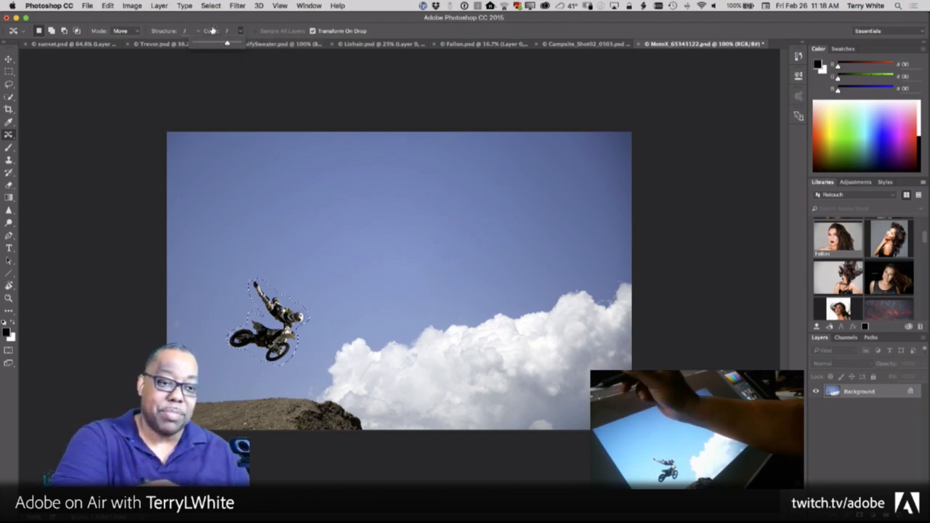
{"action": "left_click_drag", "start_coordinate": [227, 44], "coordinate": [218, 44]}
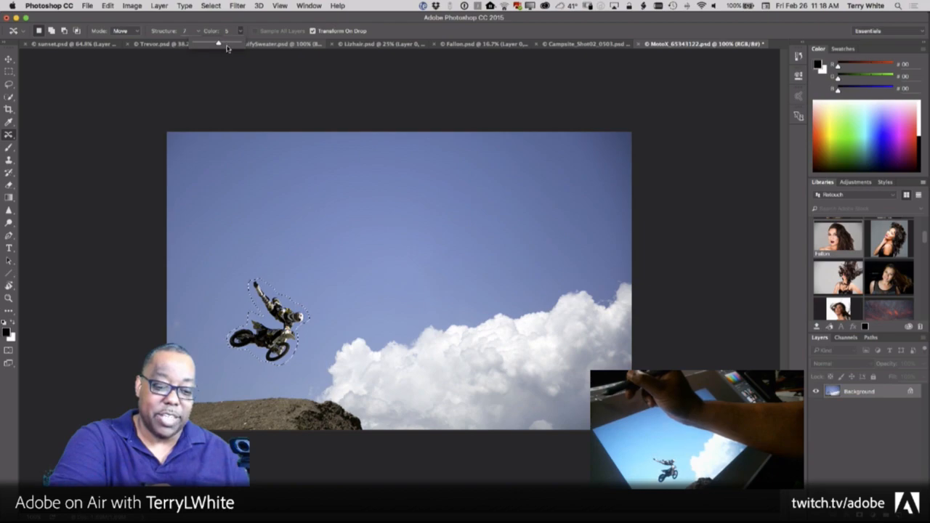
{"action": "left_click", "coordinate": [239, 34]}
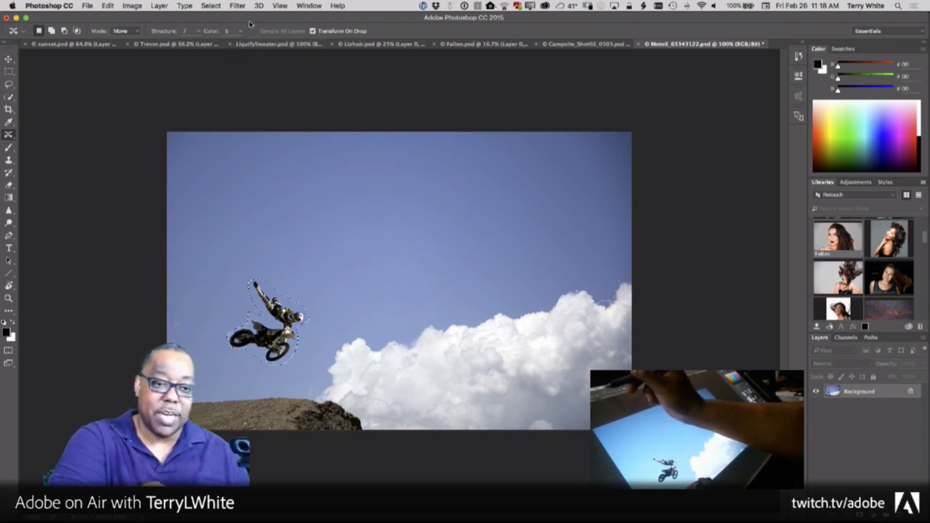
{"action": "key", "text": "super+d"}
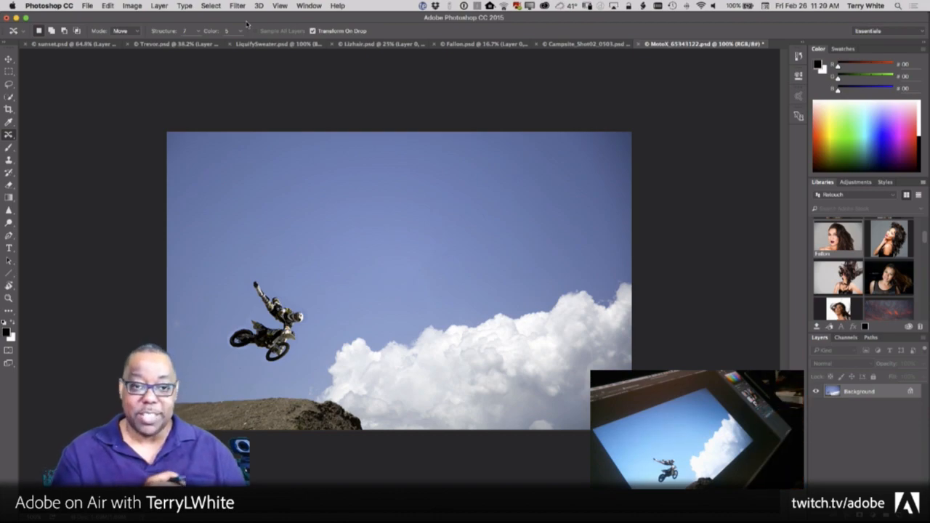
Switch to Lizhair.psd and add the text "Blown Away!" on the grey background beside the model.
{"action": "left_click", "coordinate": [361, 45]}
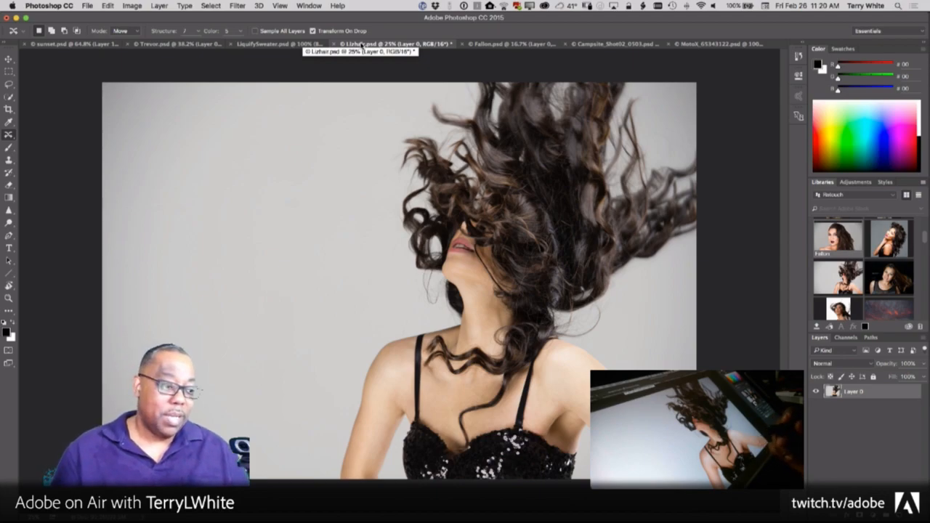
{"action": "left_click", "coordinate": [10, 249]}
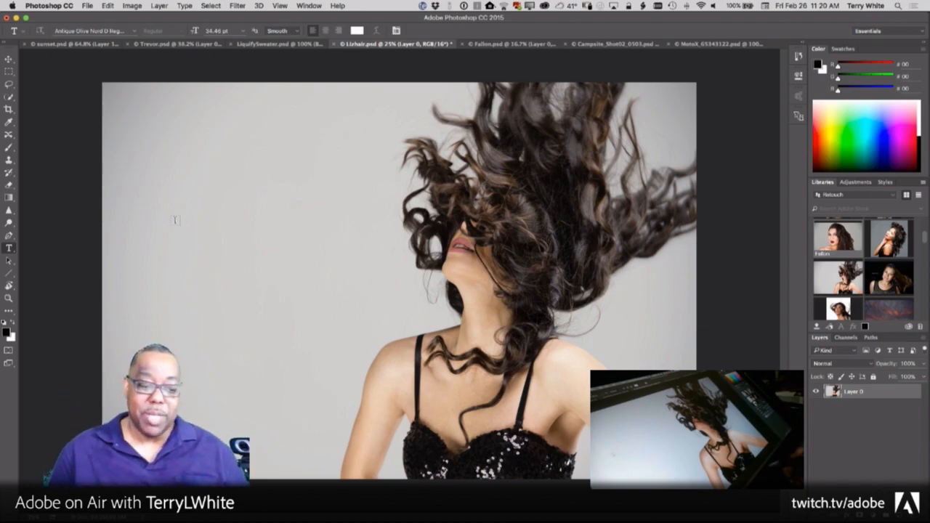
{"action": "left_click", "coordinate": [169, 195]}
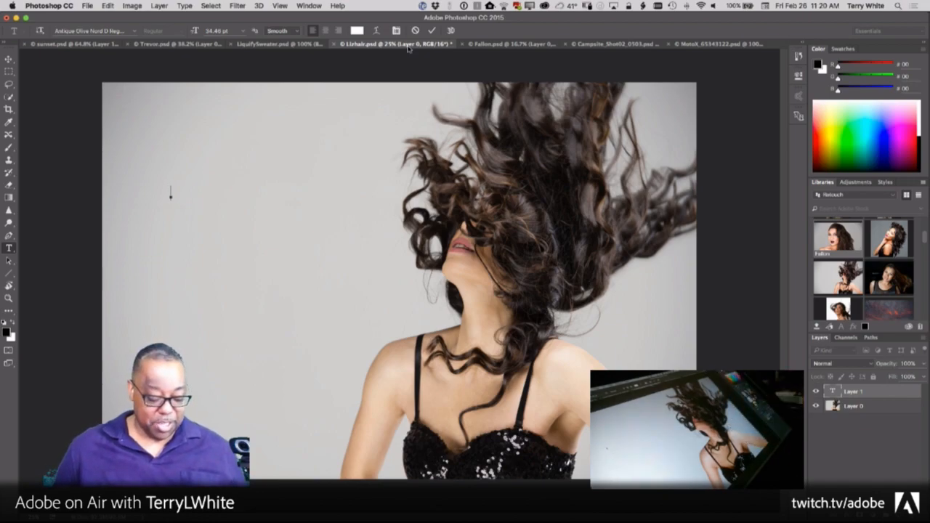
{"action": "type", "text": "Blown"}
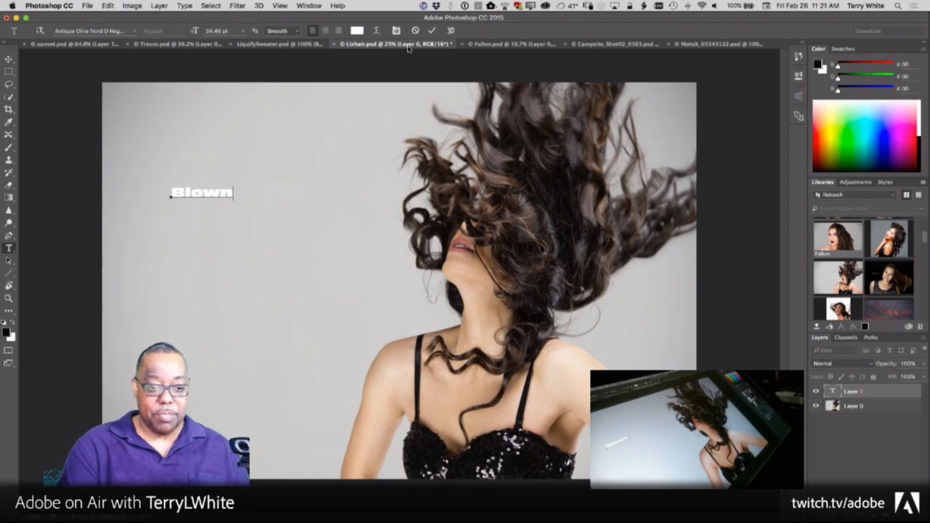
{"action": "type", "text": " aw"}
{"action": "key", "text": "BackSpace"}
{"action": "key", "text": "BackSpace"}
{"action": "type", "text": "Awa"}
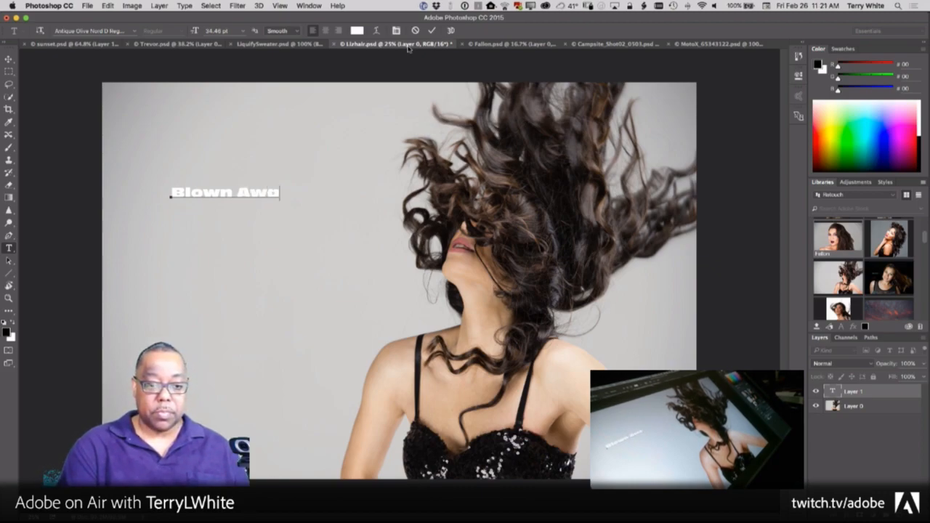
{"action": "type", "text": "y!"}
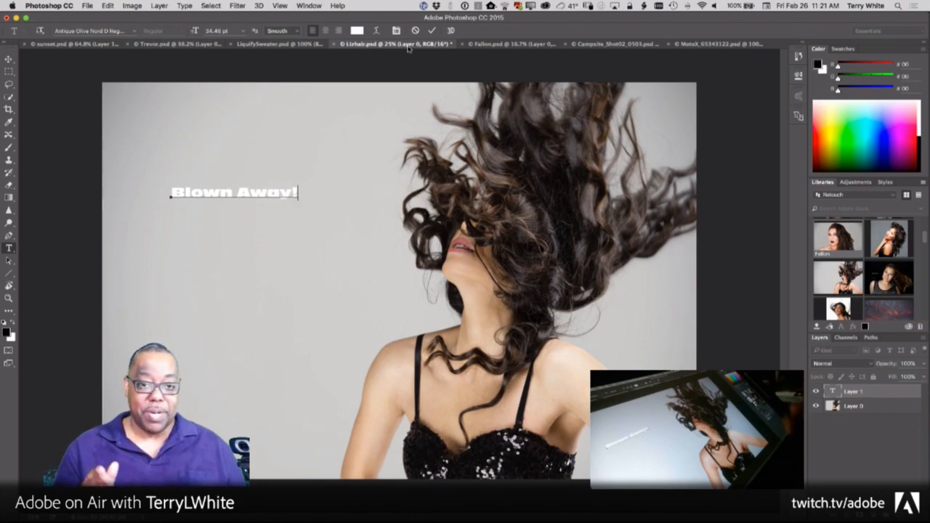
{"action": "left_click", "coordinate": [433, 30]}
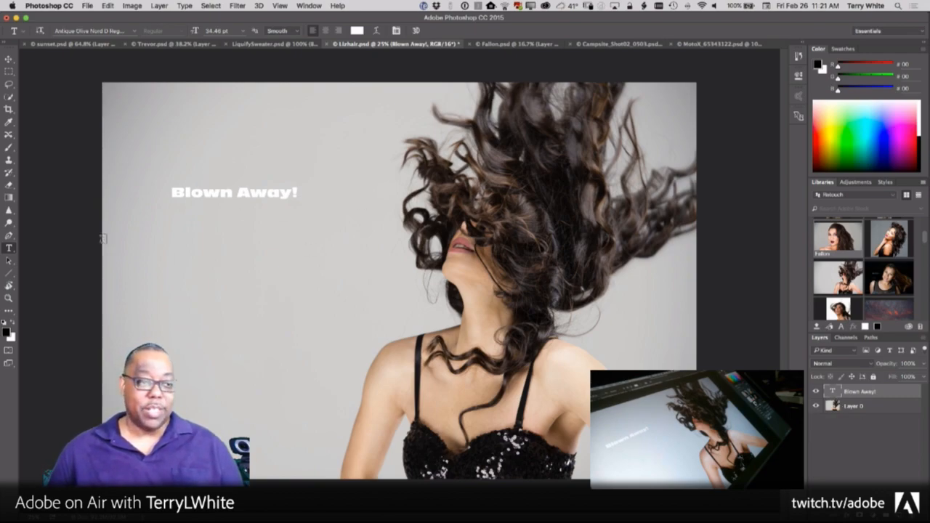
Move the "Blown Away!" text down to the model's mouth level and scale it proportionally to about 194%.
{"action": "left_click", "coordinate": [9, 58]}
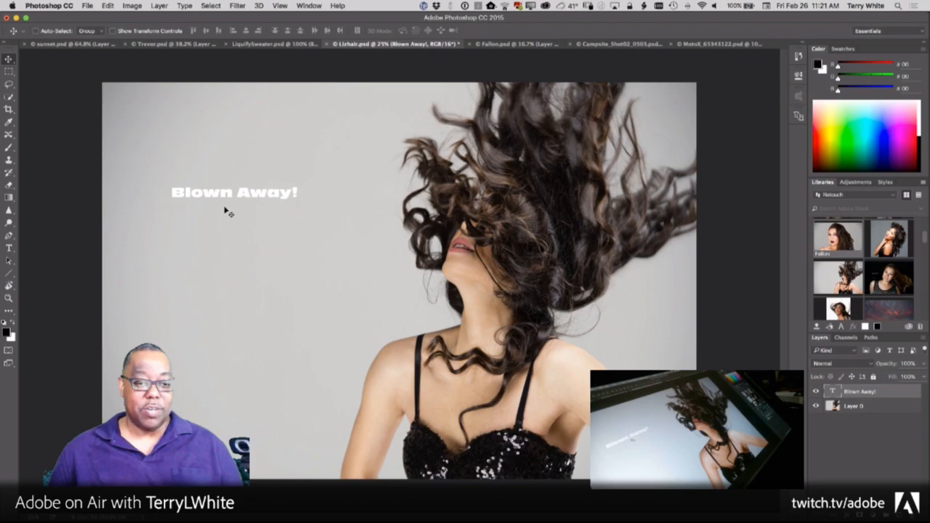
{"action": "left_click_drag", "start_coordinate": [241, 204], "coordinate": [253, 278]}
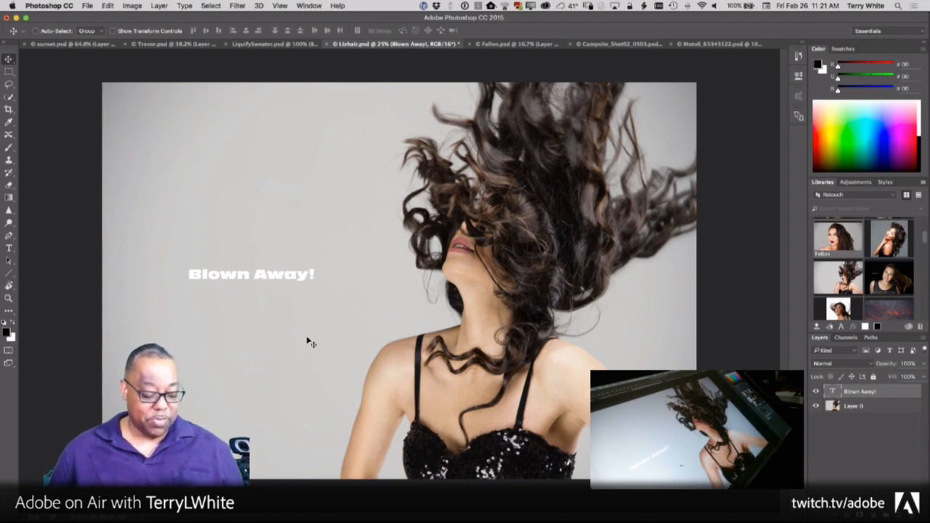
{"action": "key", "text": "super+t"}
{"action": "left_click_drag", "start_coordinate": [316, 266], "coordinate": [383, 231]}
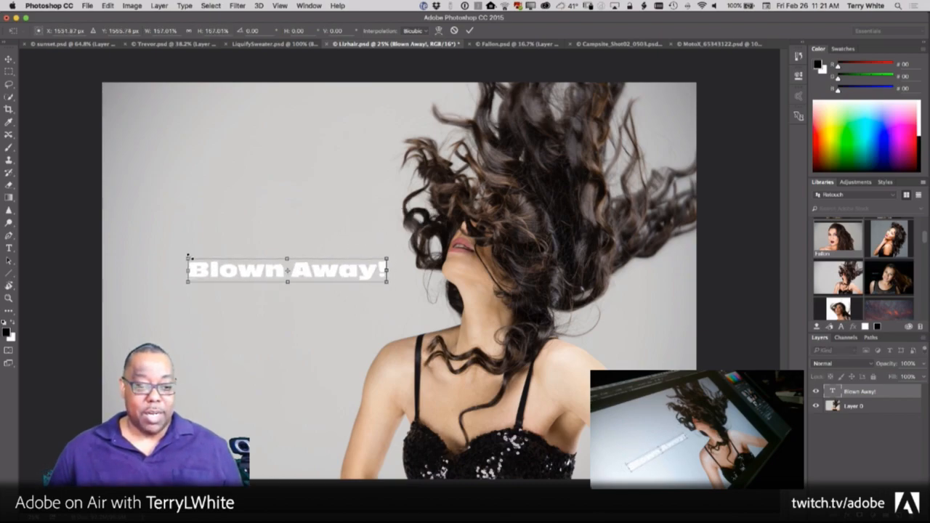
{"action": "left_click_drag", "start_coordinate": [188, 258], "coordinate": [143, 231]}
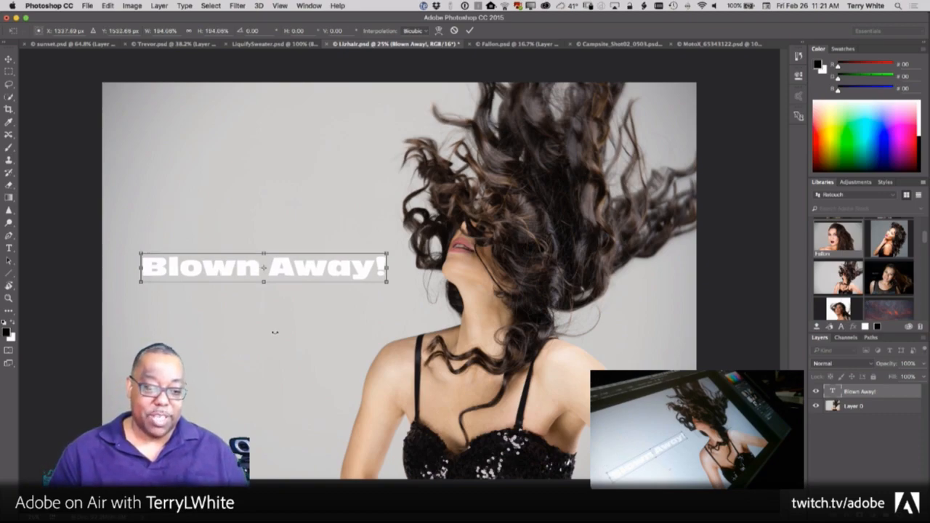
{"action": "key", "text": "Return"}
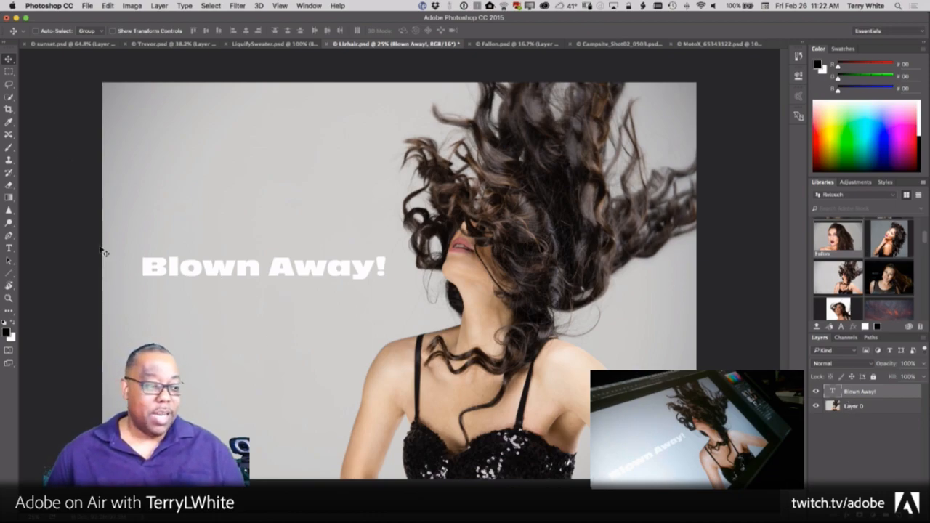
Open the text color picker for "Blown Away!" and try green 4db332 and magenta b33299.
{"action": "left_click", "coordinate": [9, 248]}
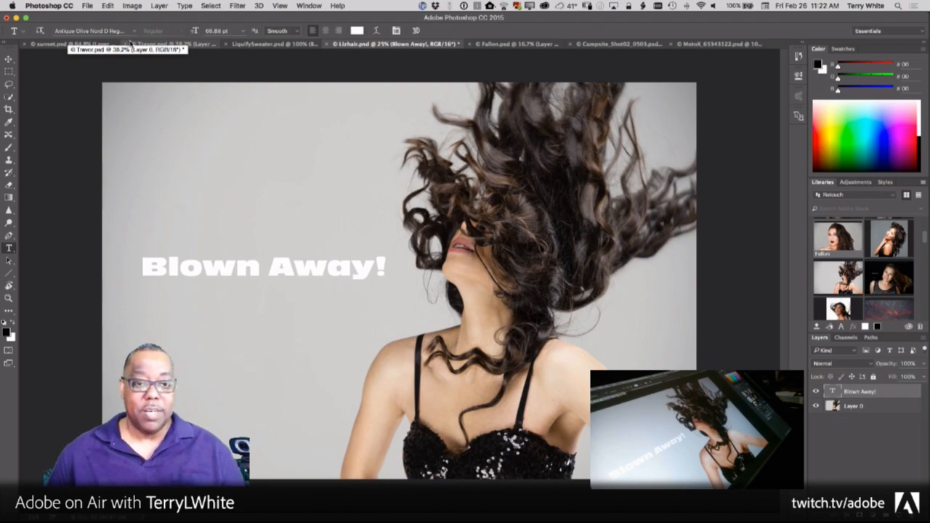
{"action": "left_click", "coordinate": [358, 31]}
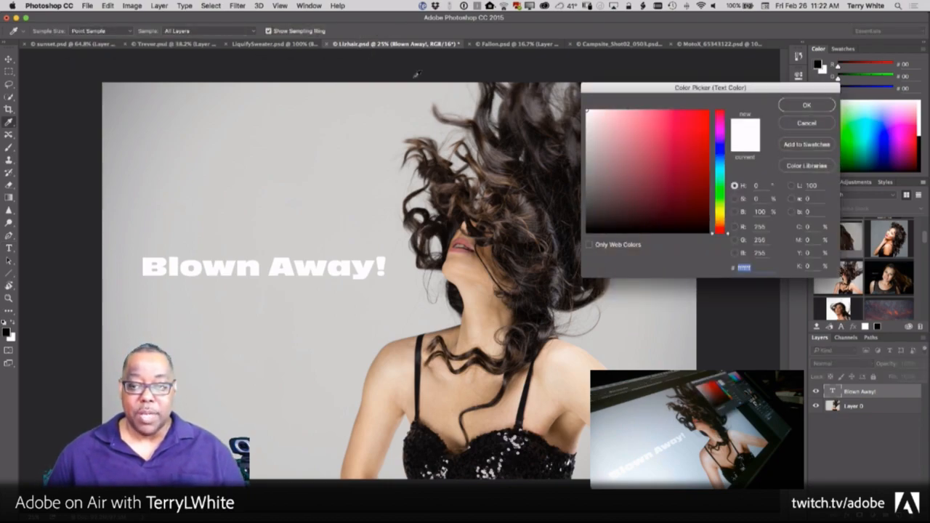
{"action": "left_click", "coordinate": [657, 169]}
{"action": "mouse_move", "coordinate": [678, 172]}
{"action": "left_mouse_down"}
{"action": "mouse_move", "coordinate": [683, 141]}
{"action": "mouse_move", "coordinate": [647, 187]}
{"action": "mouse_move", "coordinate": [617, 204]}
{"action": "mouse_move", "coordinate": [633, 216]}
{"action": "left_mouse_up"}
{"action": "left_click", "coordinate": [722, 197]}
{"action": "mouse_move", "coordinate": [689, 191]}
{"action": "left_mouse_down"}
{"action": "mouse_move", "coordinate": [669, 187]}
{"action": "mouse_move", "coordinate": [676, 146]}
{"action": "left_mouse_up"}
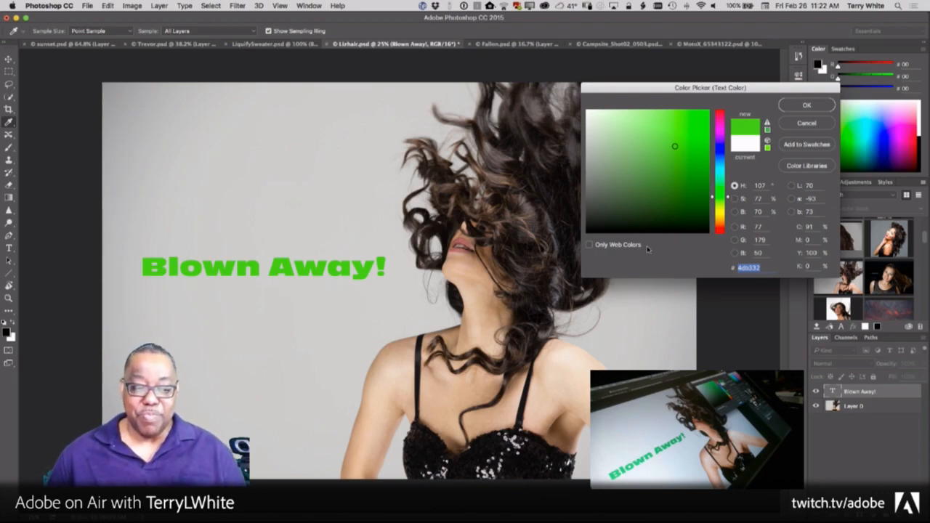
{"action": "left_click", "coordinate": [722, 135]}
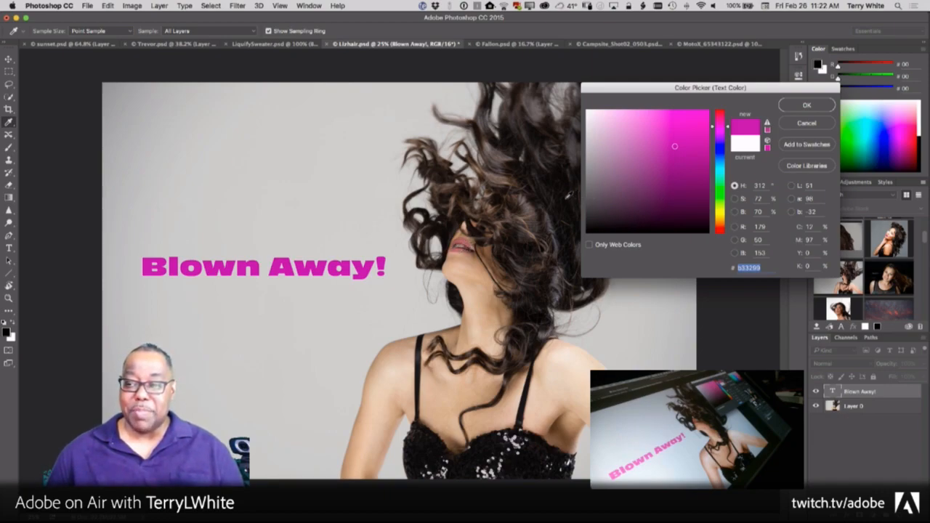
Sample skin, hair and lip tones from the photo and apply the reddish lip color to the text.
{"action": "left_click", "coordinate": [498, 183]}
{"action": "left_click_drag", "start_coordinate": [505, 207], "coordinate": [478, 266]}
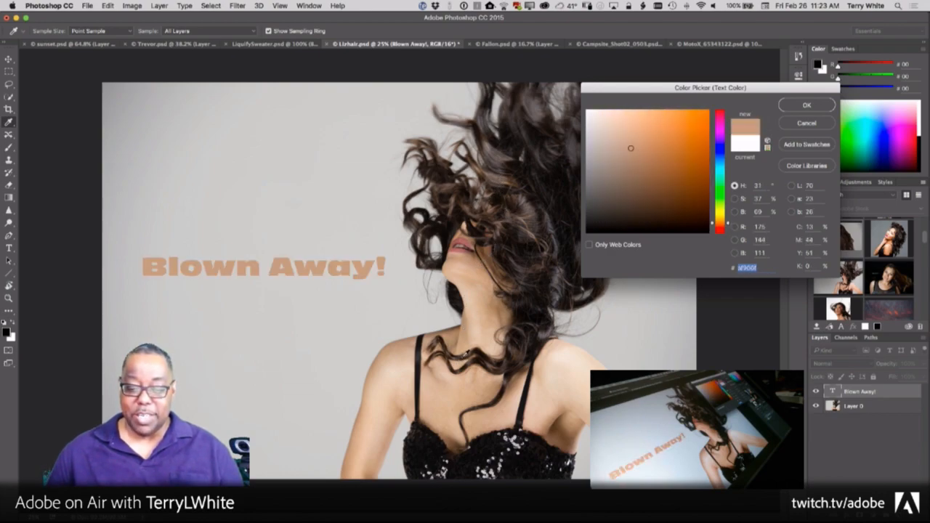
{"action": "left_click", "coordinate": [467, 356]}
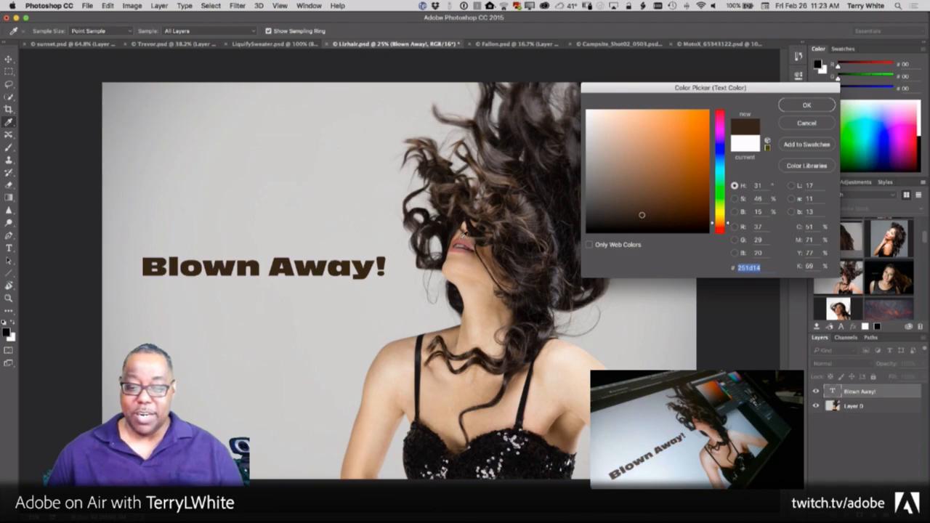
{"action": "left_click", "coordinate": [465, 240]}
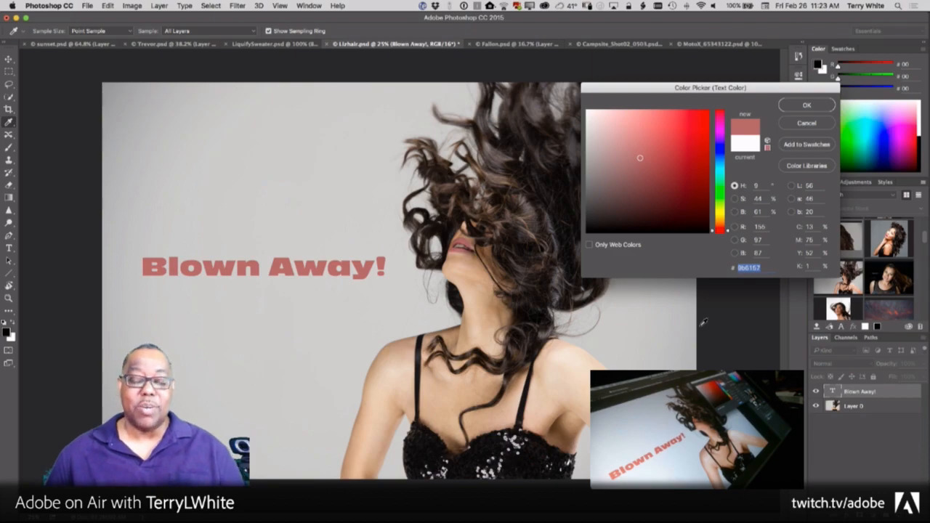
{"action": "left_click", "coordinate": [461, 248]}
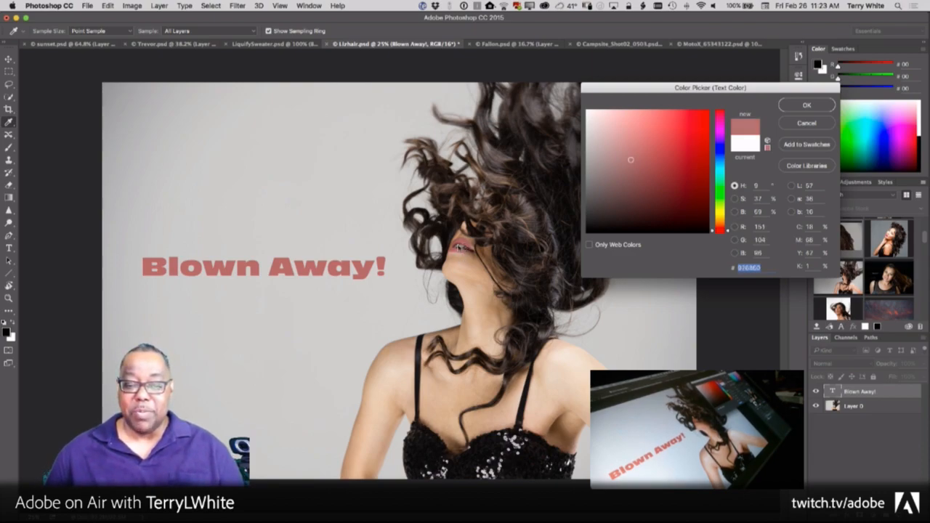
{"action": "left_click", "coordinate": [455, 254]}
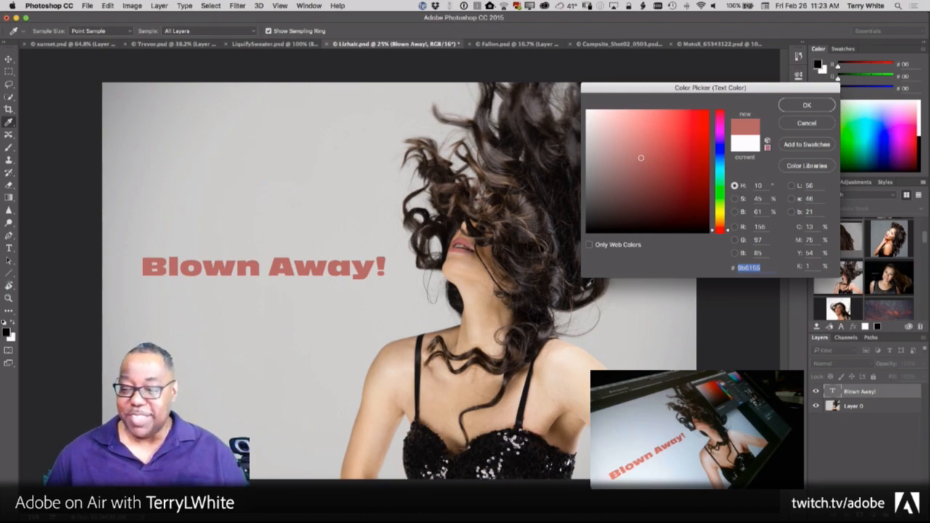
{"action": "left_click", "coordinate": [800, 104]}
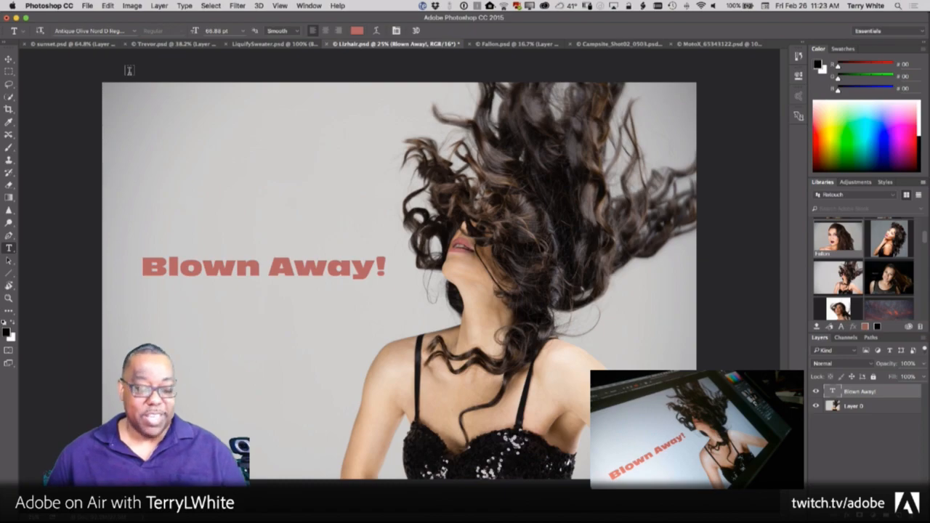
Preview fonts on the "Blown Away!" text, going from Acumin Pro ExtraCondensed Regular through Adriane Text Italic and Aktiv Grotesk Bold to Alegreya Bold.
{"action": "left_click", "coordinate": [132, 32]}
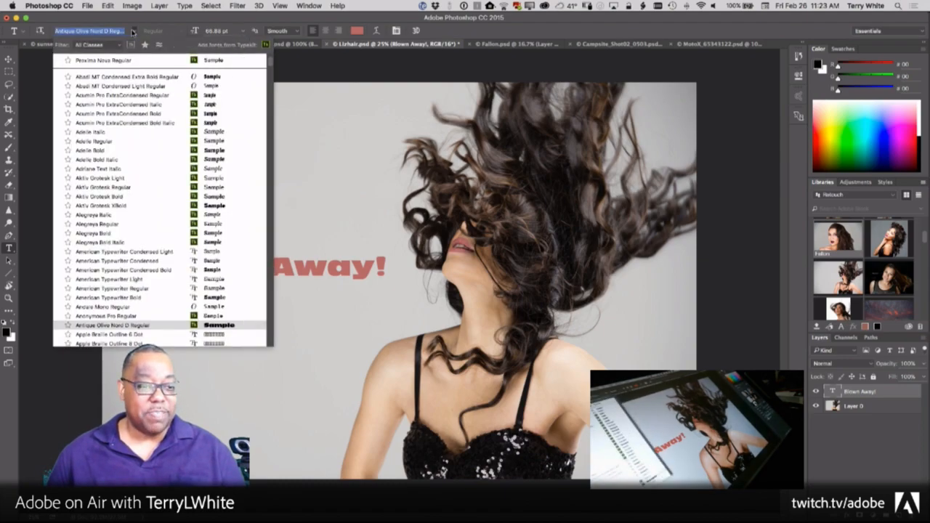
{"action": "left_click", "coordinate": [132, 32]}
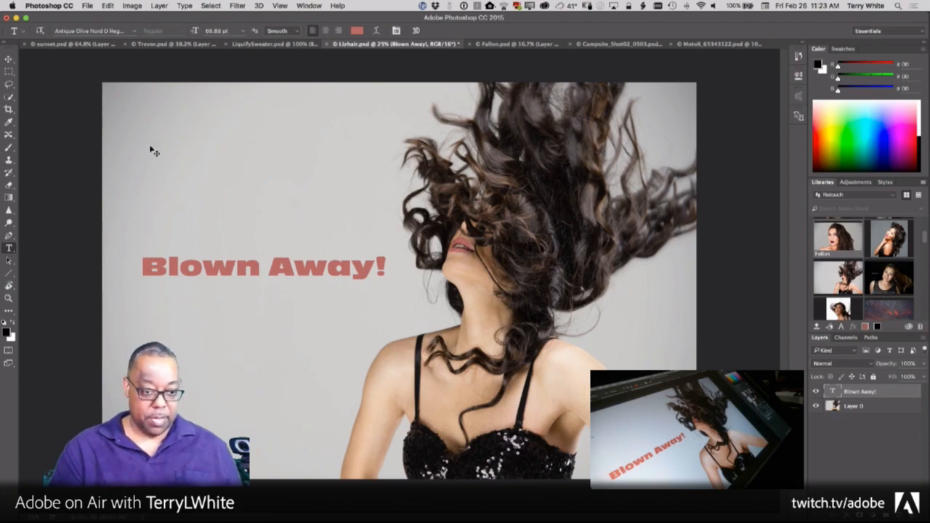
{"action": "key", "text": "super+plus"}
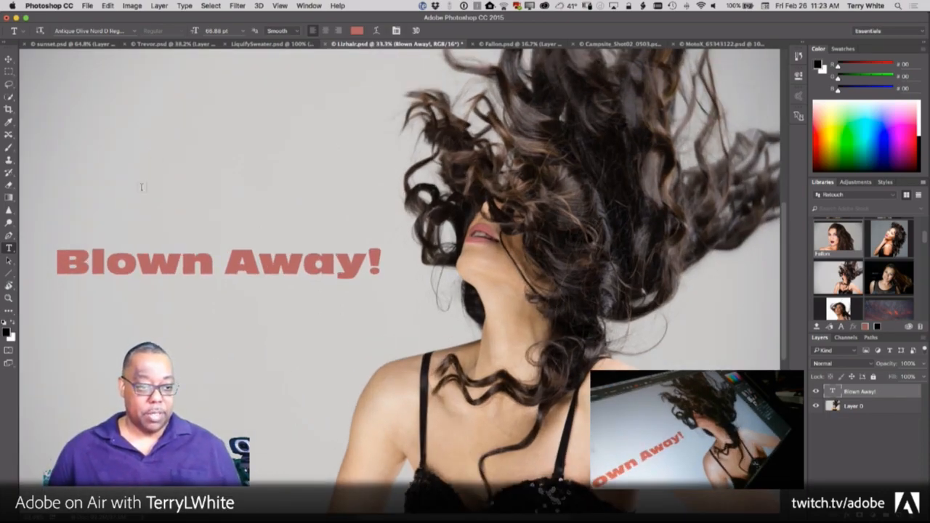
{"action": "left_click_drag", "start_coordinate": [189, 170], "coordinate": [473, 189]}
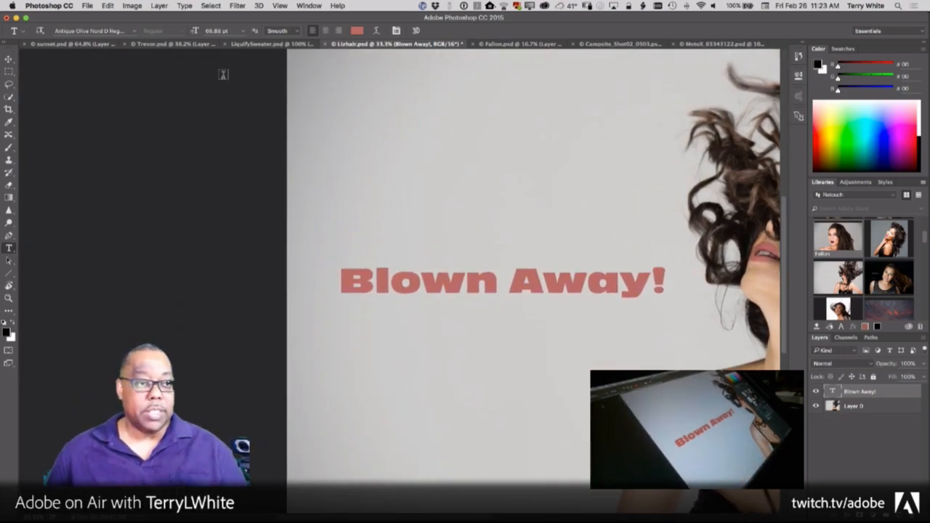
{"action": "left_click", "coordinate": [133, 33]}
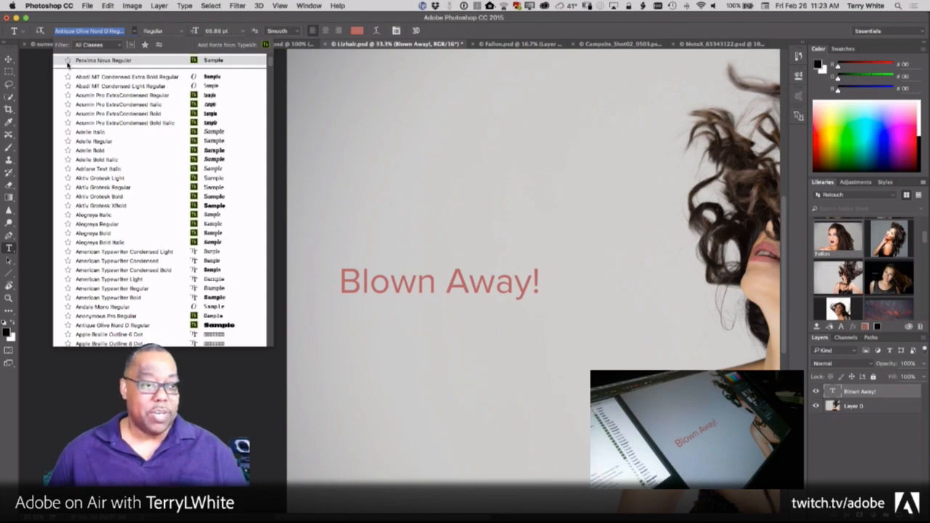
{"action": "scroll", "coordinate": [69, 73], "scroll_direction": "up", "scroll_amount": 3}
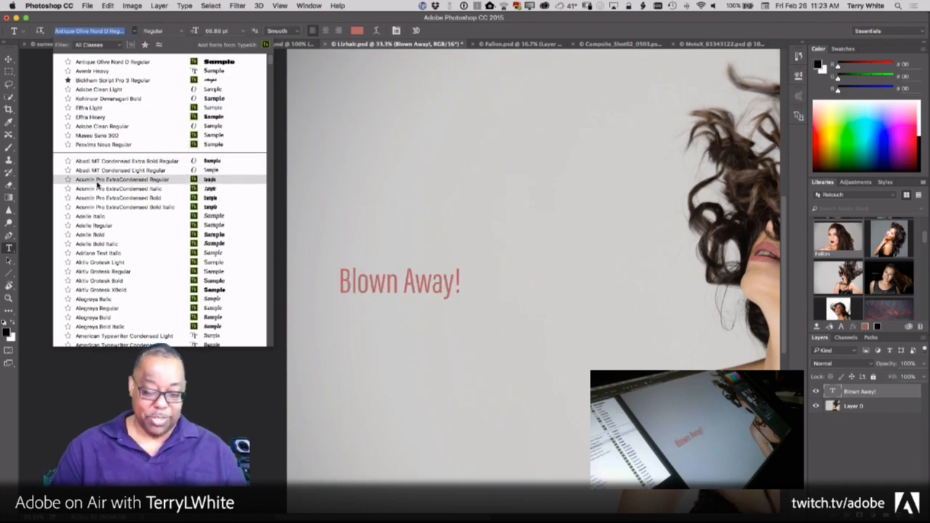
{"action": "key", "text": "Down"}
{"action": "key", "text": "Down"}
{"action": "key", "text": "Down"}
{"action": "key", "text": "Down"}
{"action": "key", "text": "Down"}
{"action": "key", "text": "Down"}
{"action": "key", "text": "Down"}
{"action": "key", "text": "Down"}
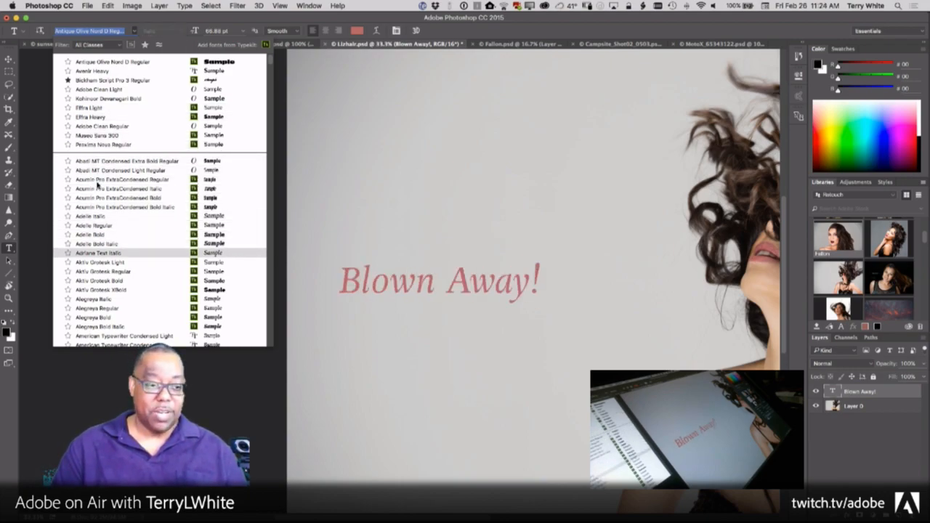
{"action": "key", "text": "Down"}
{"action": "key", "text": "Down"}
{"action": "key", "text": "Down"}
{"action": "key", "text": "Down"}
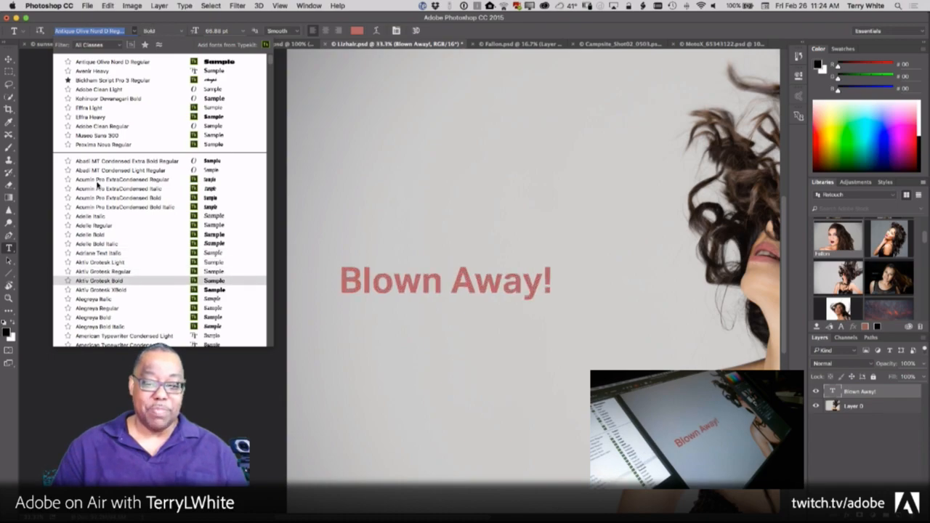
{"action": "key", "text": "Down"}
{"action": "key", "text": "Down"}
{"action": "key", "text": "Down"}
{"action": "key", "text": "Down"}
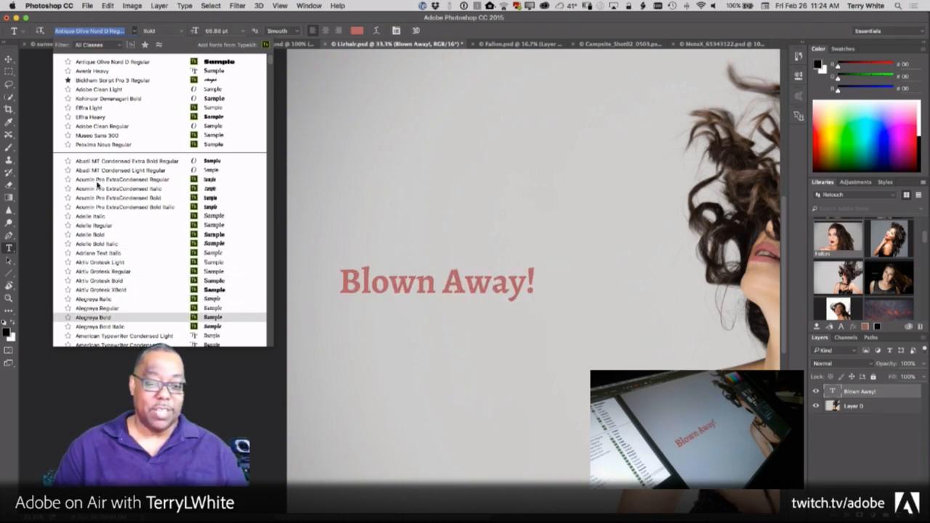
Filter the font list to the Sans Serif class and browse the fonts in that class.
{"action": "left_click", "coordinate": [96, 182]}
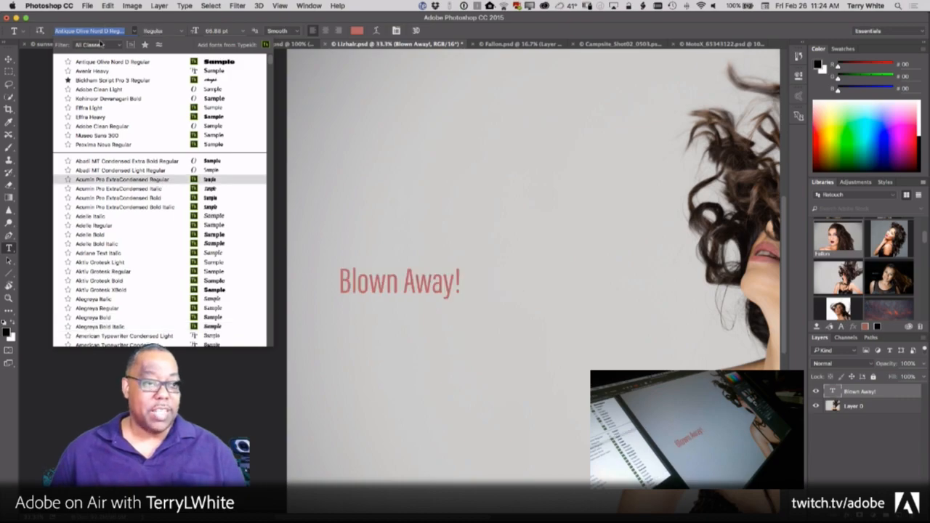
{"action": "left_click", "coordinate": [101, 45]}
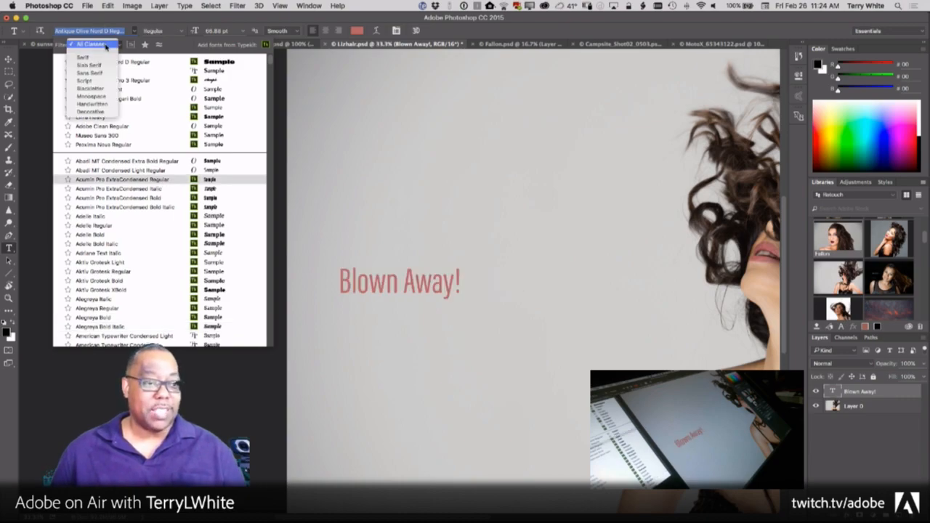
{"action": "left_click", "coordinate": [93, 73]}
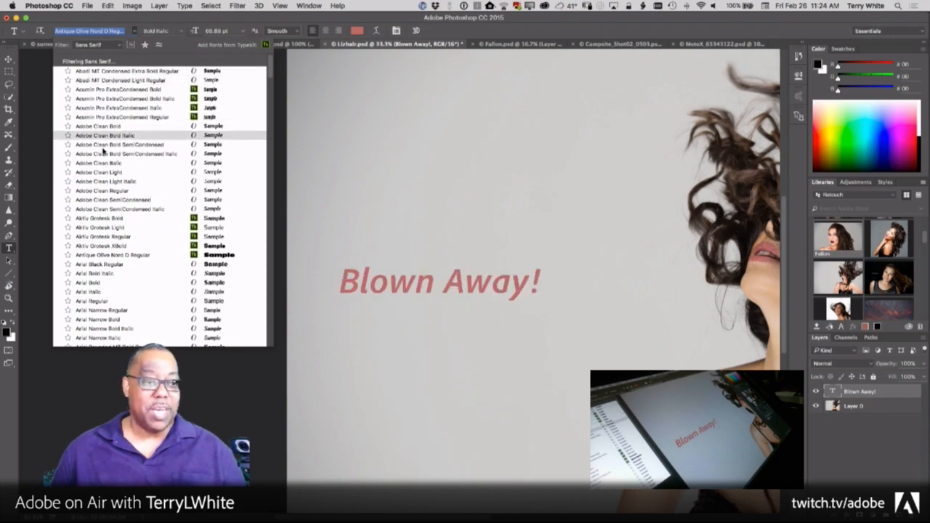
{"action": "scroll", "coordinate": [112, 193], "scroll_direction": "down", "scroll_amount": 5}
{"action": "scroll", "coordinate": [113, 195], "scroll_direction": "down", "scroll_amount": 1}
{"action": "scroll", "coordinate": [113, 191], "scroll_direction": "up", "scroll_amount": 10}
{"action": "left_click", "coordinate": [158, 33]}
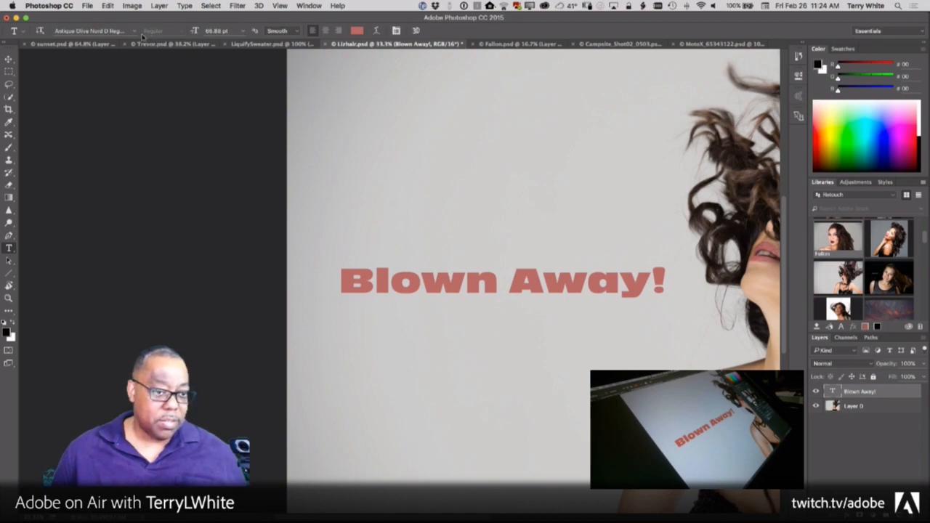
Search the Sans Serif fonts for "heavy" and apply FatFrank Heavy to the "Blown Away!" text.
{"action": "scroll", "coordinate": [157, 40], "scroll_direction": "up", "scroll_amount": 3}
{"action": "left_click", "coordinate": [121, 32]}
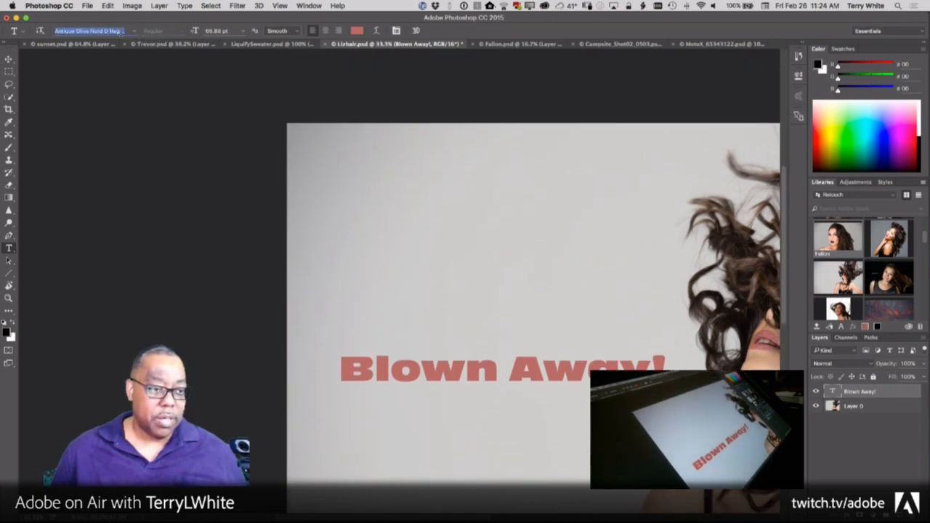
{"action": "type", "text": "Heavy"}
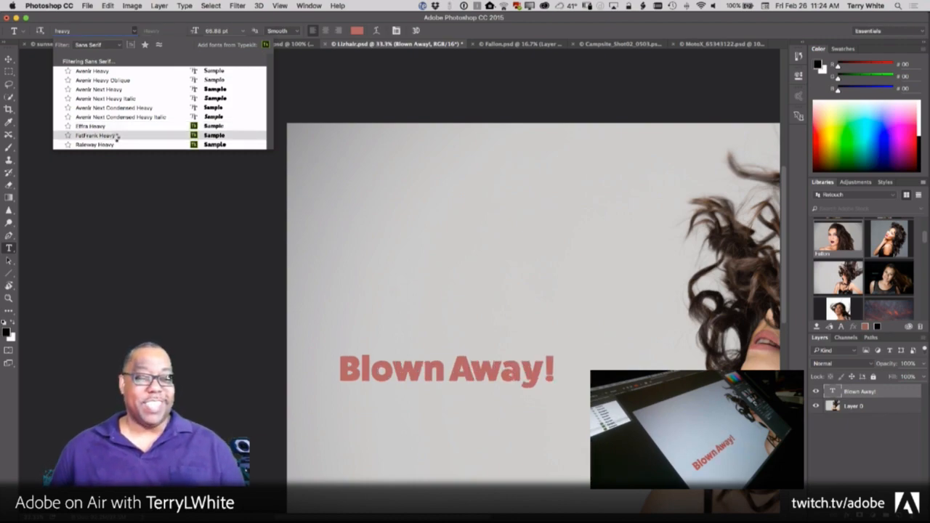
{"action": "left_click", "coordinate": [114, 137]}
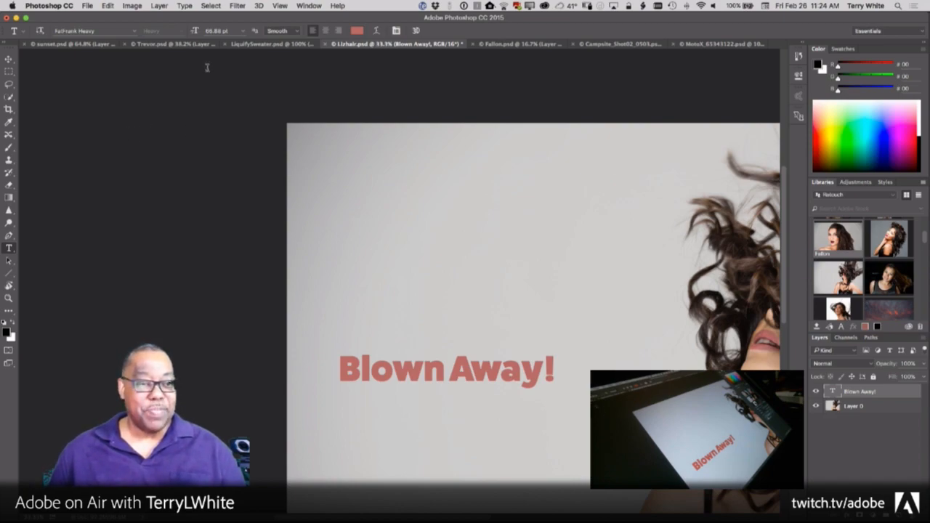
Increase the font size of the "Blown Away!" text to 99.88 pt.
{"action": "left_click", "coordinate": [208, 31]}
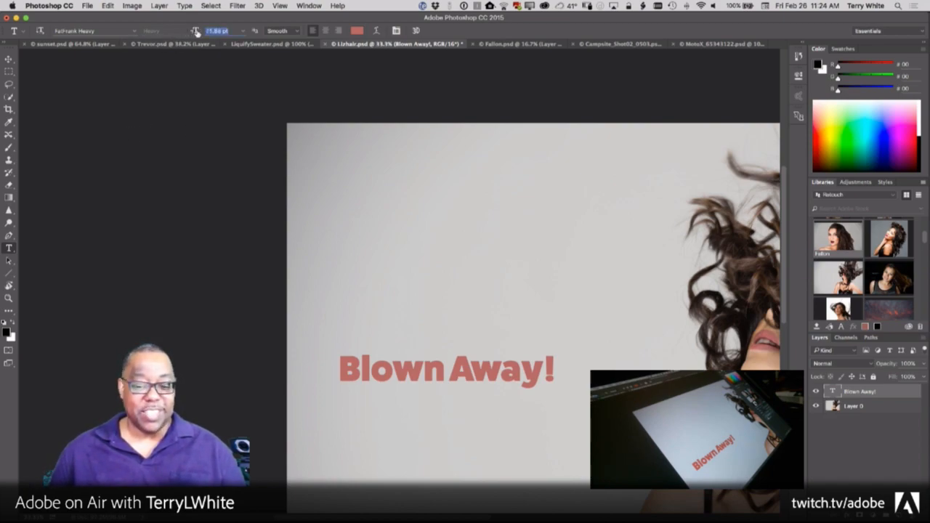
{"action": "left_click_drag", "start_coordinate": [207, 33], "coordinate": [187, 35]}
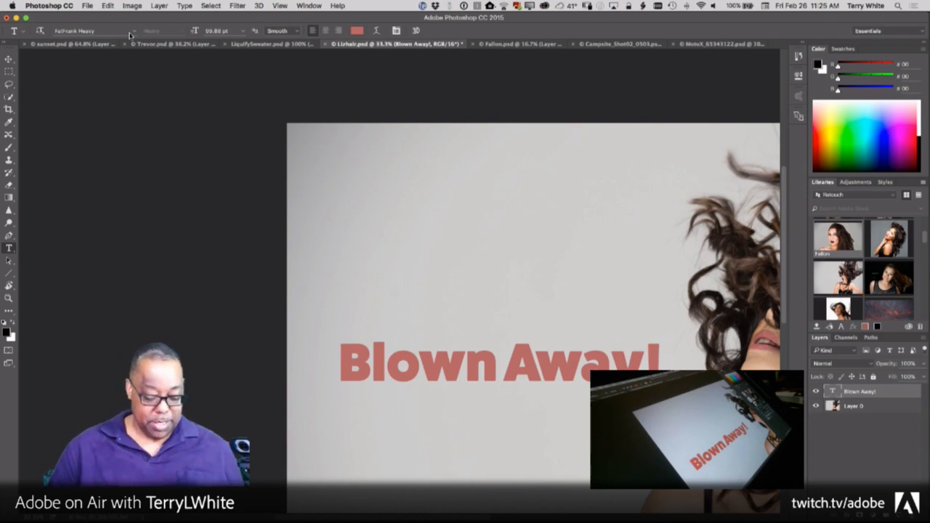
{"action": "key", "text": "super+minus"}
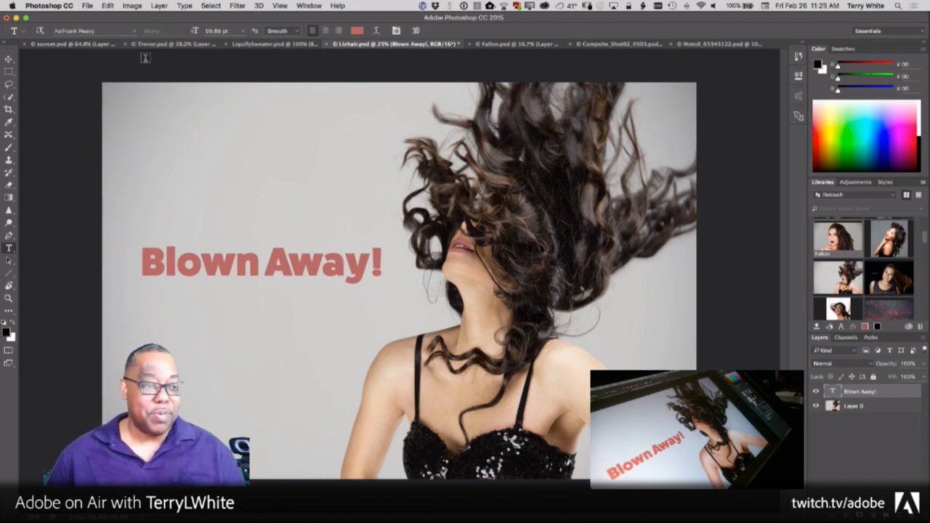
Set up a Save for Web (Legacy) export with a width of 1080 px and enlarge the dialog to preview the image.
{"action": "left_click", "coordinate": [87, 6]}
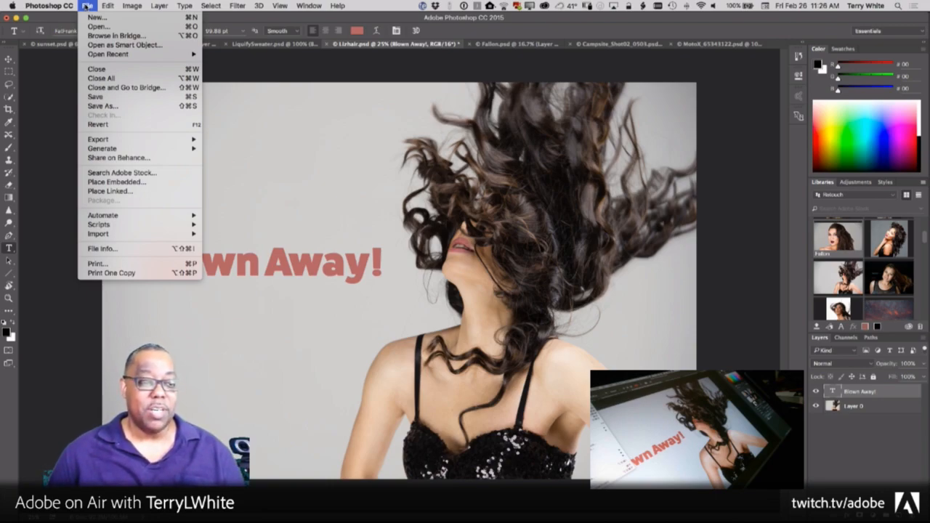
{"action": "mouse_move", "coordinate": [105, 138]}
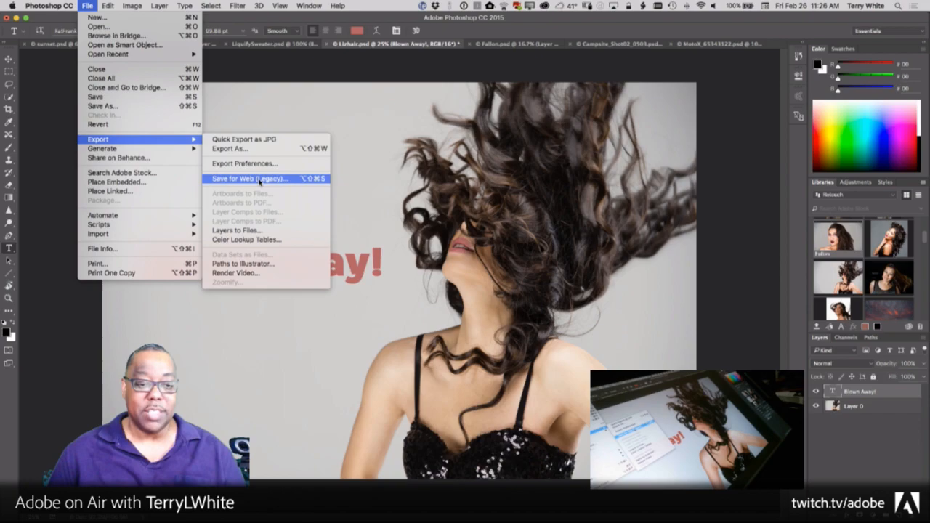
{"action": "left_click", "coordinate": [260, 179]}
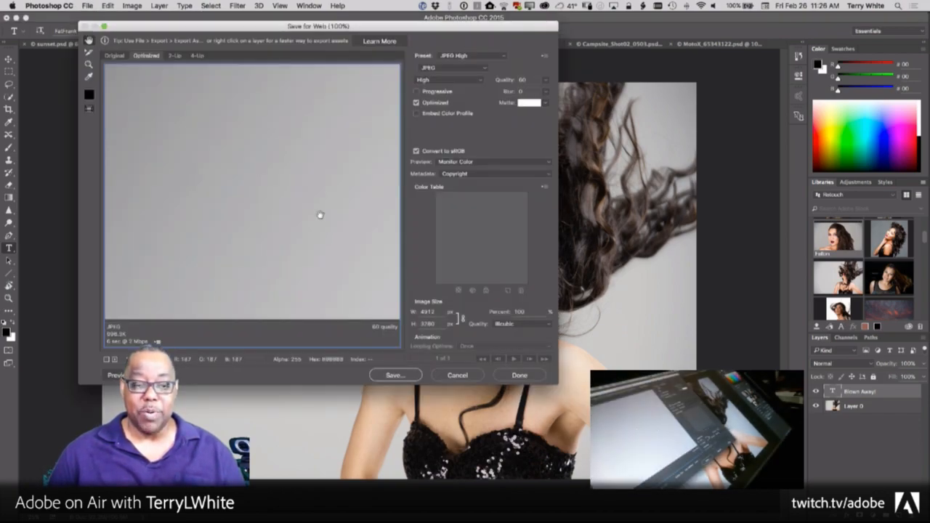
{"action": "double_click", "coordinate": [428, 312]}
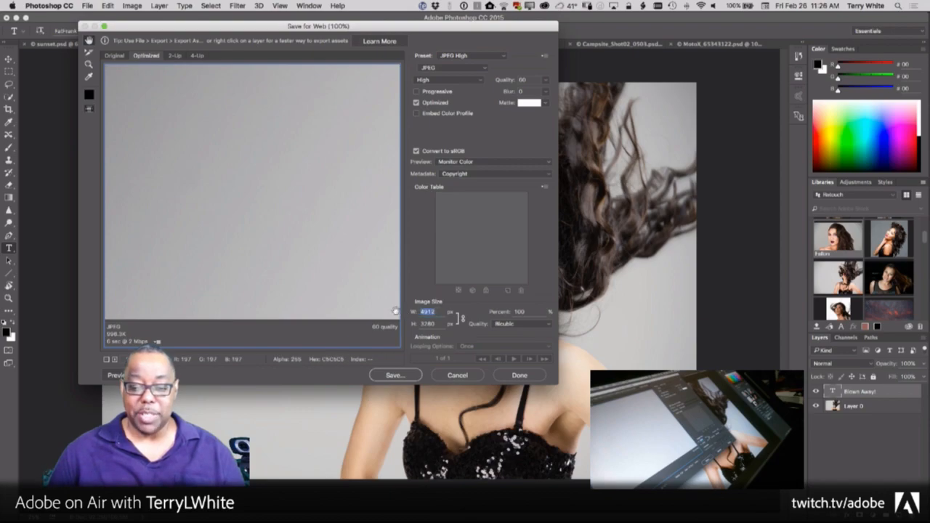
{"action": "type", "text": "1080"}
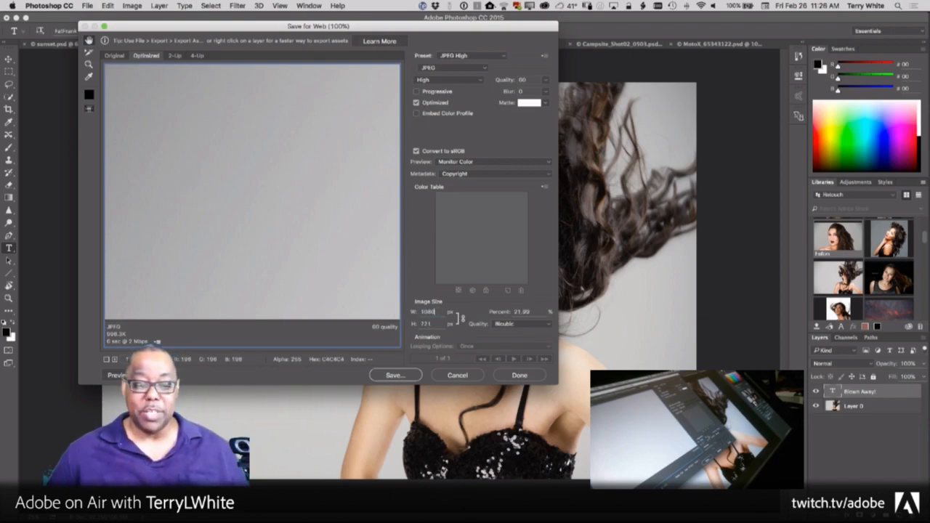
{"action": "key", "text": "Tab"}
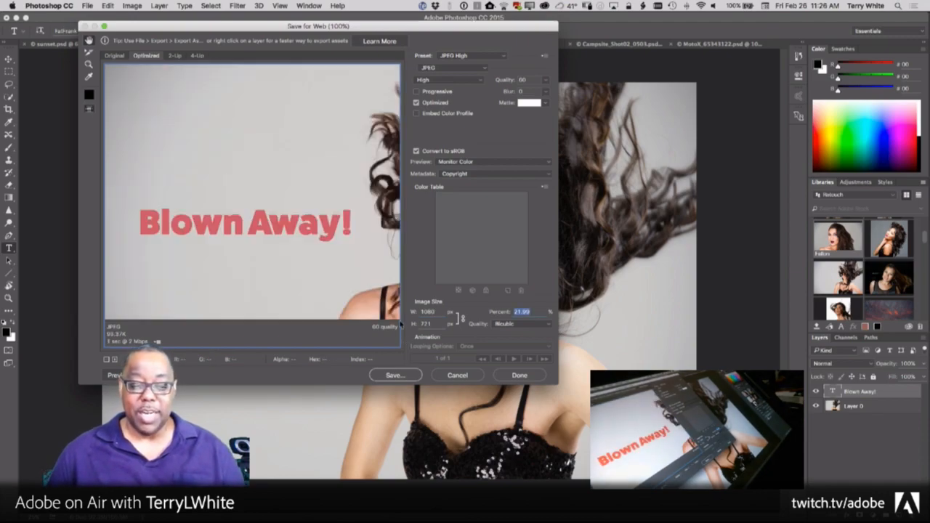
{"action": "left_click_drag", "start_coordinate": [346, 279], "coordinate": [276, 281]}
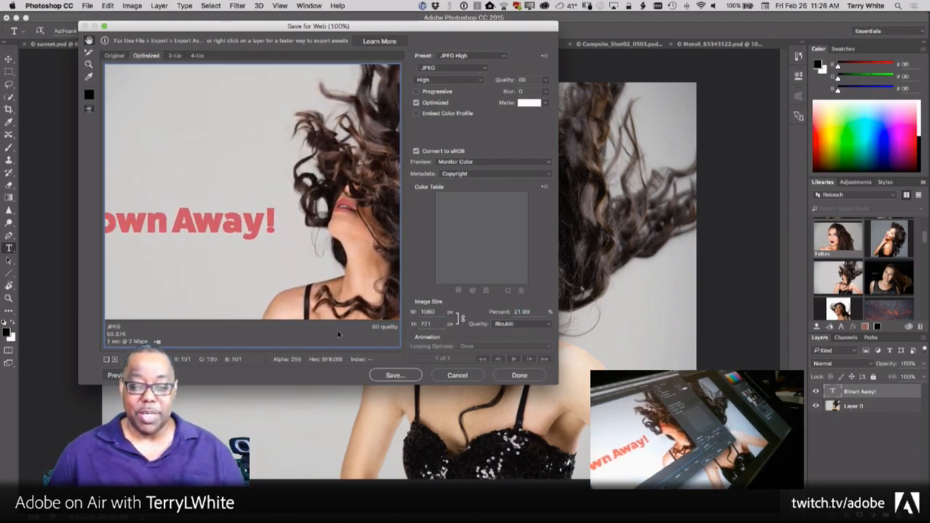
{"action": "left_click_drag", "start_coordinate": [566, 389], "coordinate": [761, 455]}
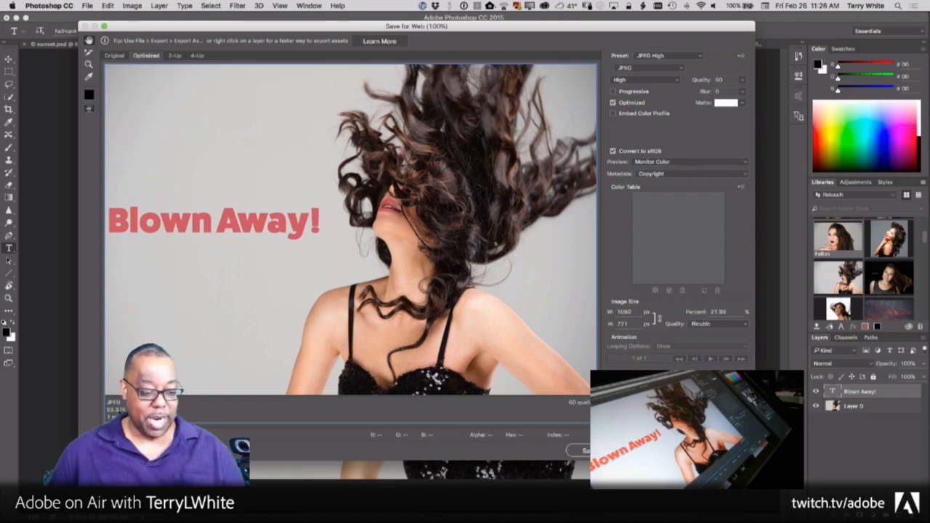
Try the PNG-24 preset for the web export, and return to the JPEG High preset.
{"action": "left_click", "coordinate": [676, 71]}
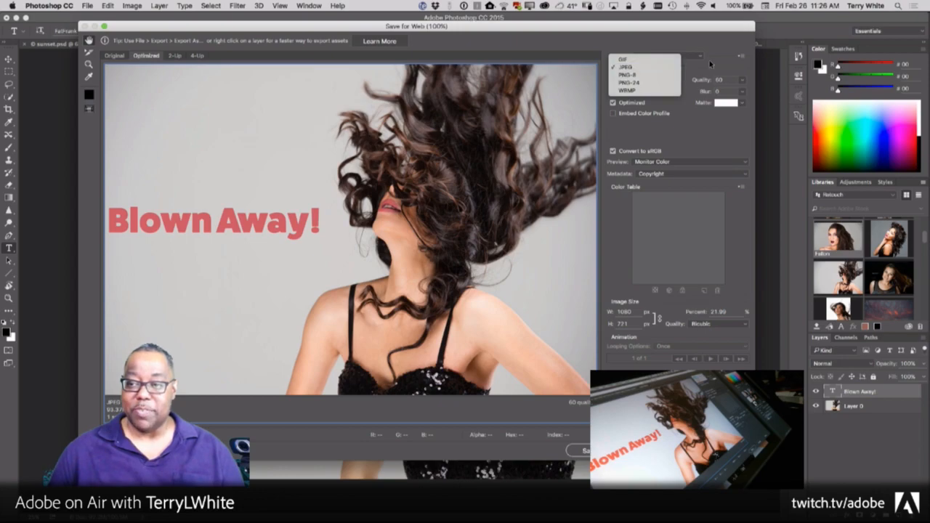
{"action": "left_click", "coordinate": [702, 56]}
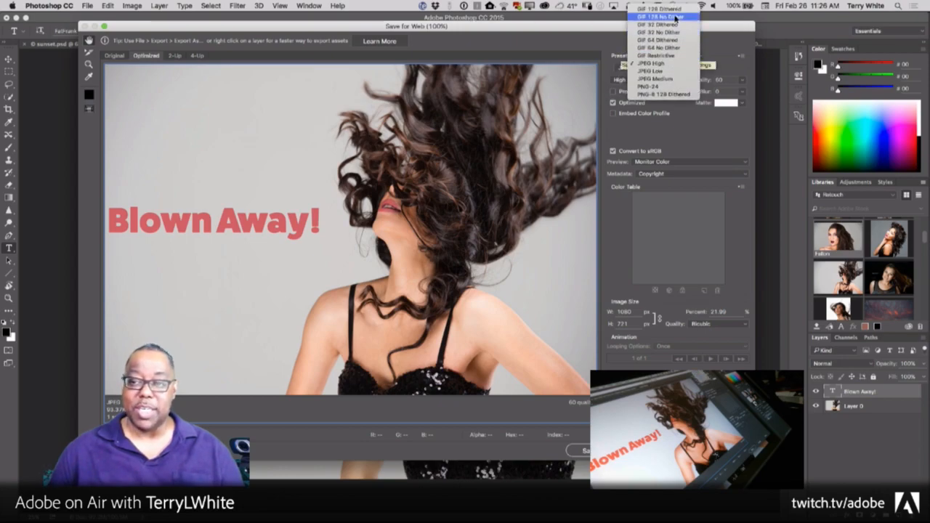
{"action": "left_click", "coordinate": [674, 88]}
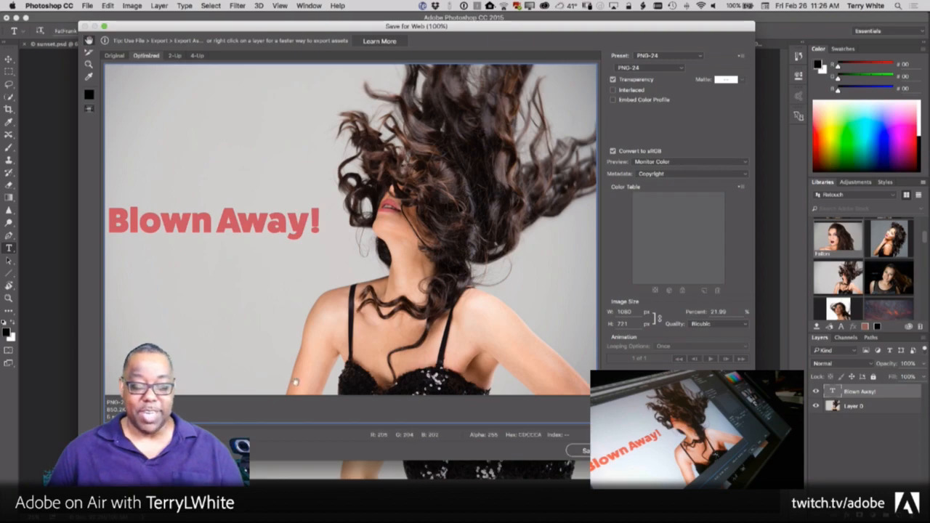
{"action": "left_click", "coordinate": [688, 56]}
{"action": "left_click", "coordinate": [683, 34]}
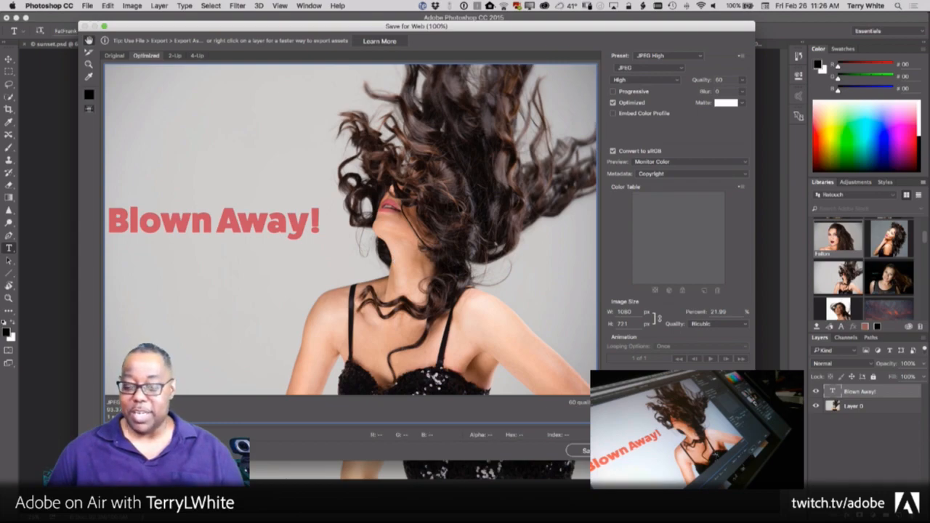
Save the optimized web image as Lizhair.jpg on the Desktop.
{"action": "left_click", "coordinate": [579, 451]}
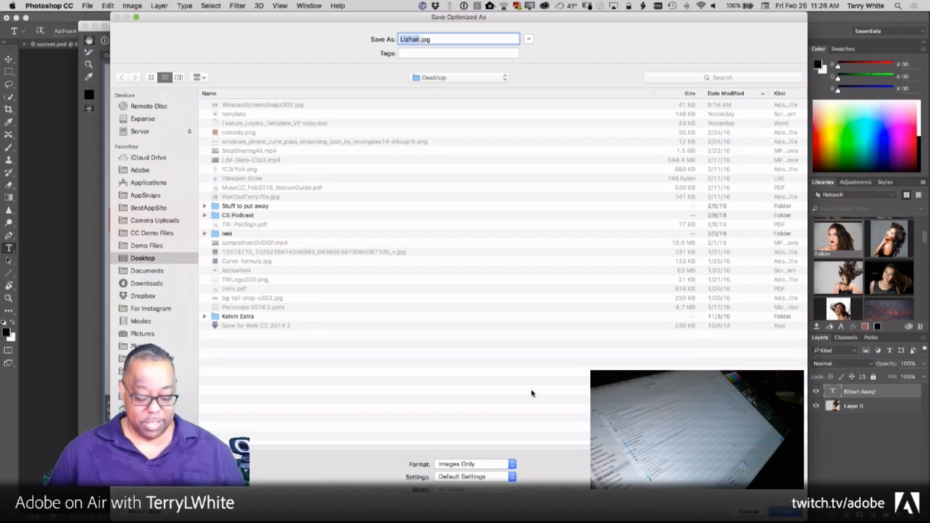
{"action": "key", "text": "Return"}
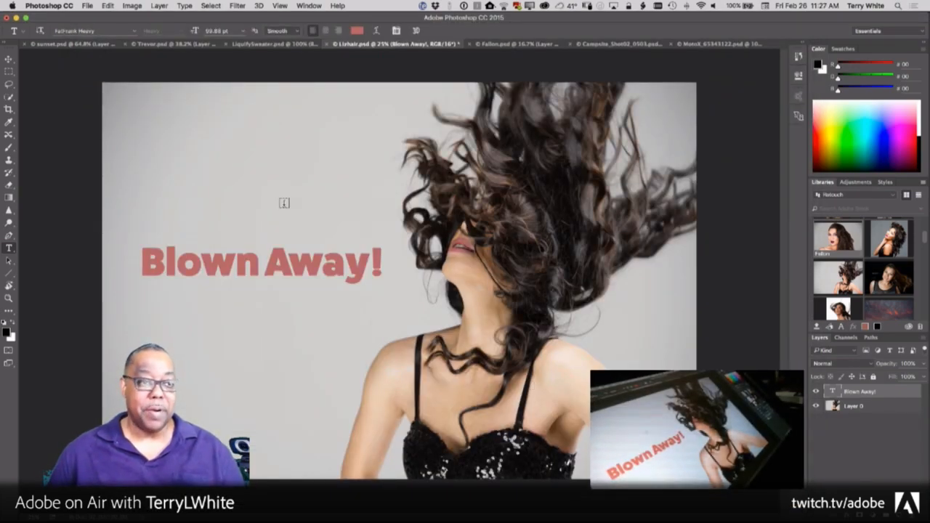
Quick-export the image as a JPG named Lizhair2.jpg to the Desktop, and check the exported file in Finder before returning to Photoshop.
{"action": "left_click", "coordinate": [87, 6]}
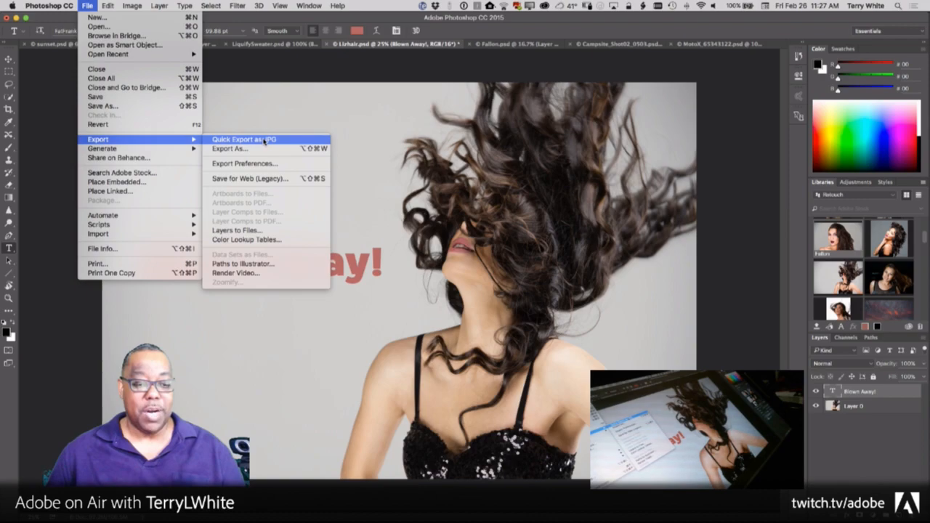
{"action": "left_click", "coordinate": [263, 139]}
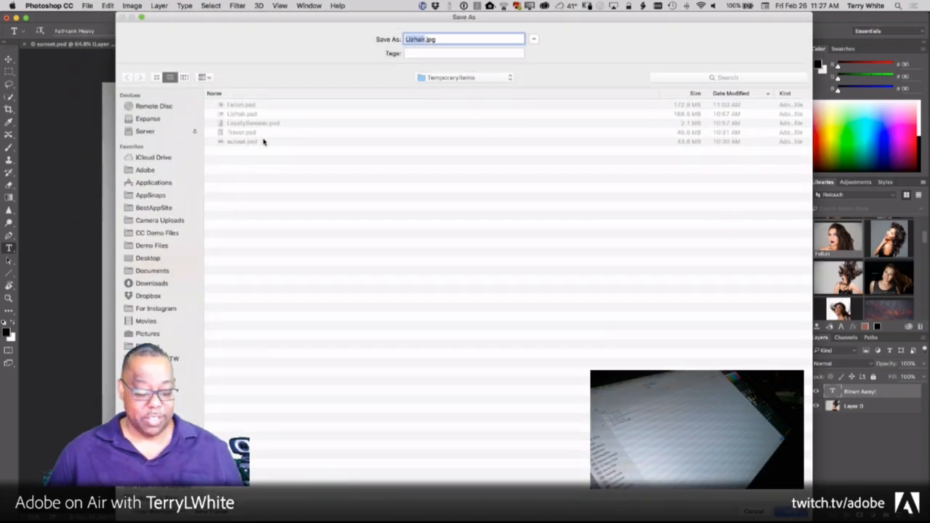
{"action": "key", "text": "super+shift+d"}
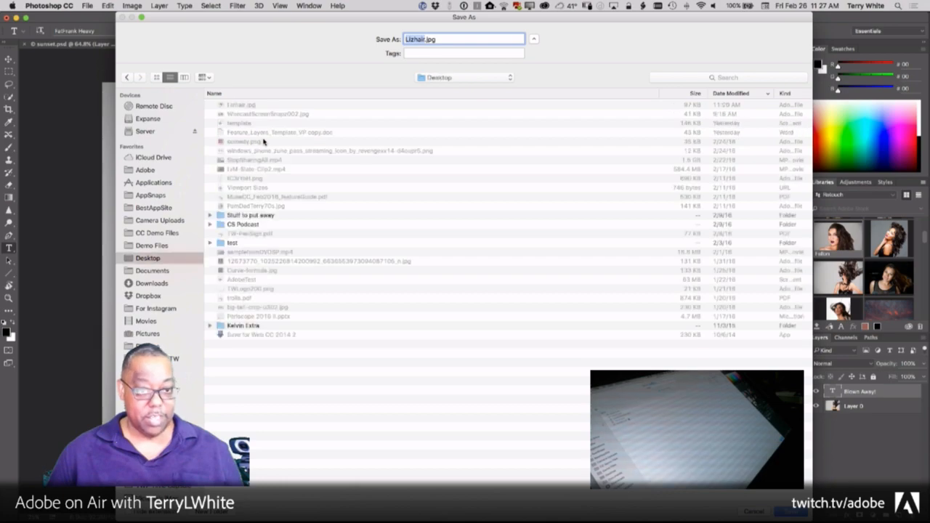
{"action": "left_click", "coordinate": [424, 40]}
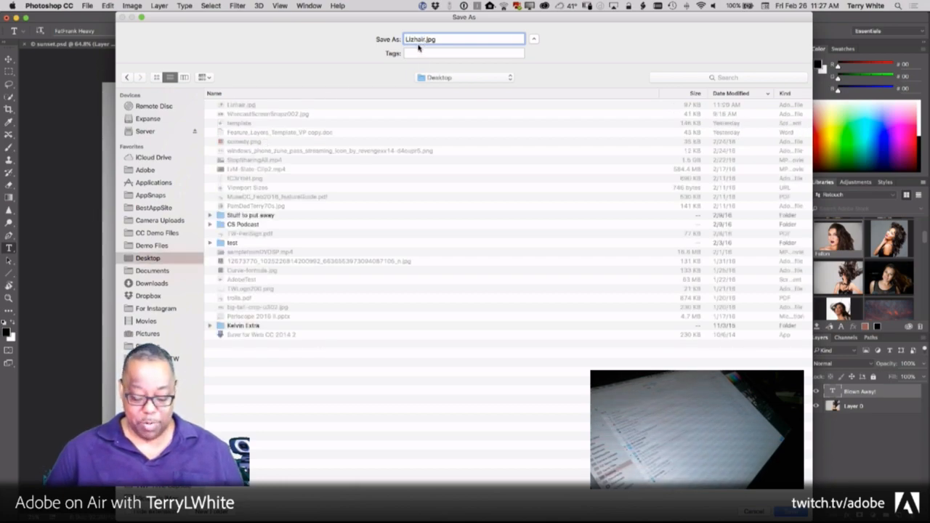
{"action": "type", "text": "2"}
{"action": "key", "text": "Escape"}
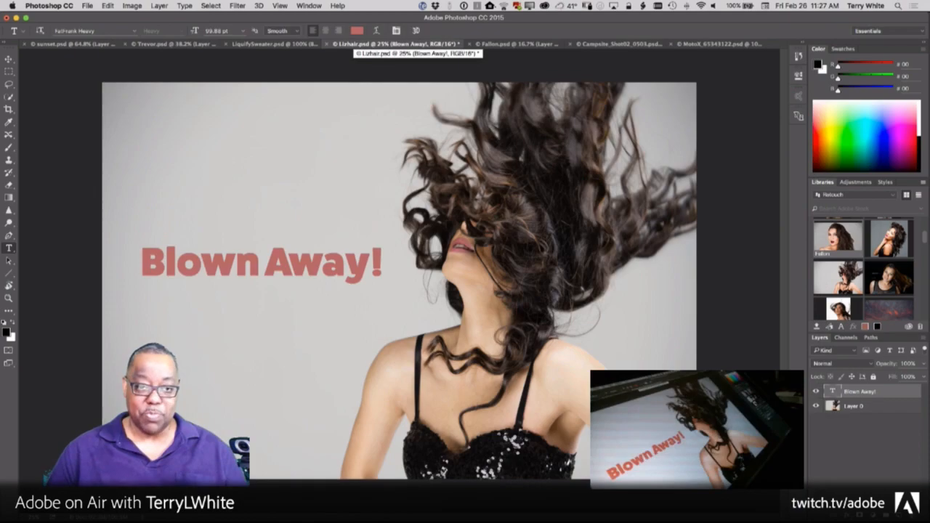
{"action": "key", "text": "super+Tab"}
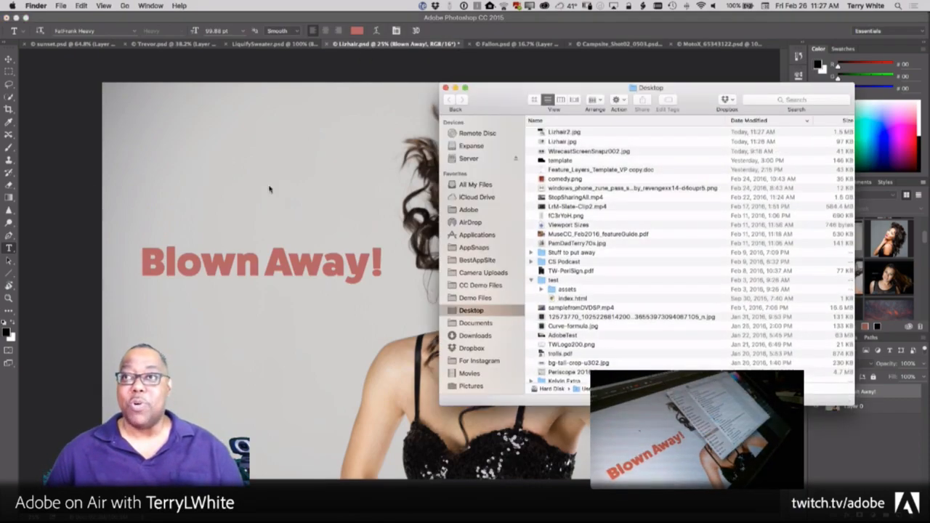
{"action": "left_click", "coordinate": [271, 116]}
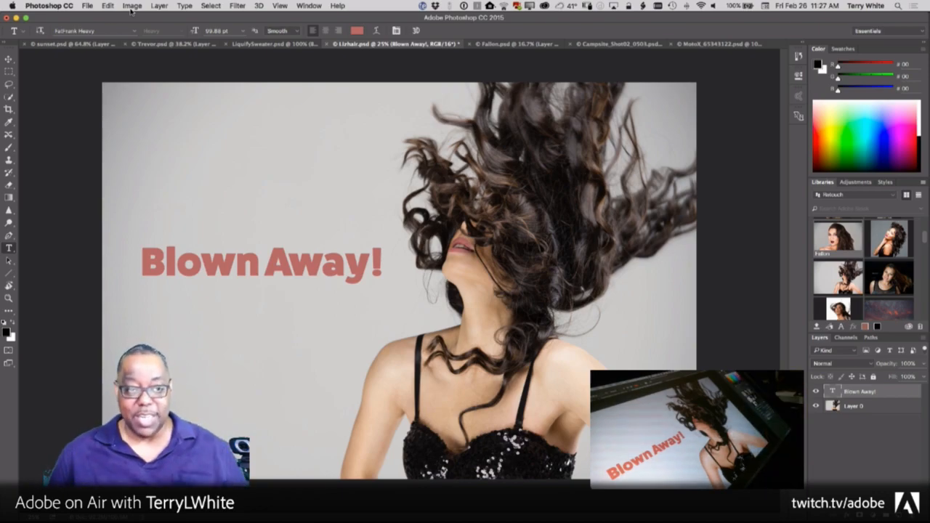
Review the Export preferences for quick export format, quality, location, metadata and color space, and close them without changes.
{"action": "left_click", "coordinate": [109, 6]}
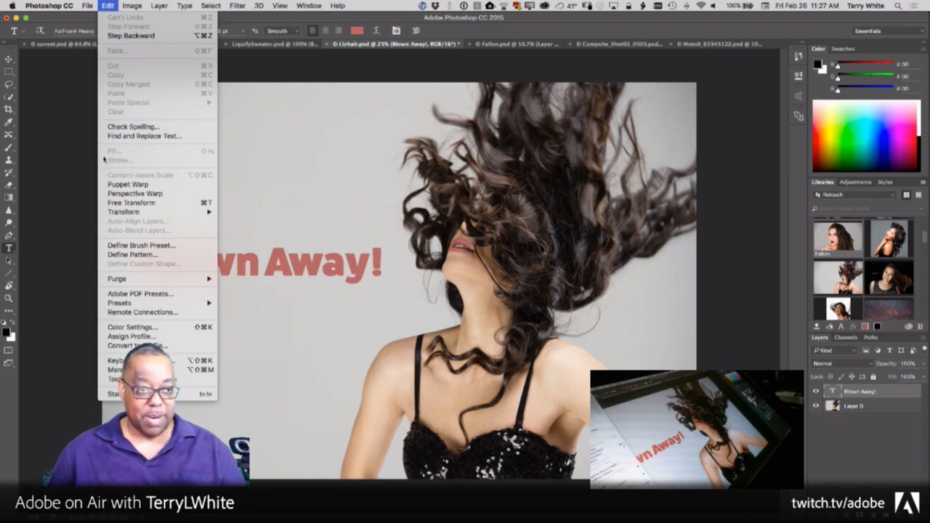
{"action": "mouse_move", "coordinate": [87, 6]}
{"action": "mouse_move", "coordinate": [114, 151]}
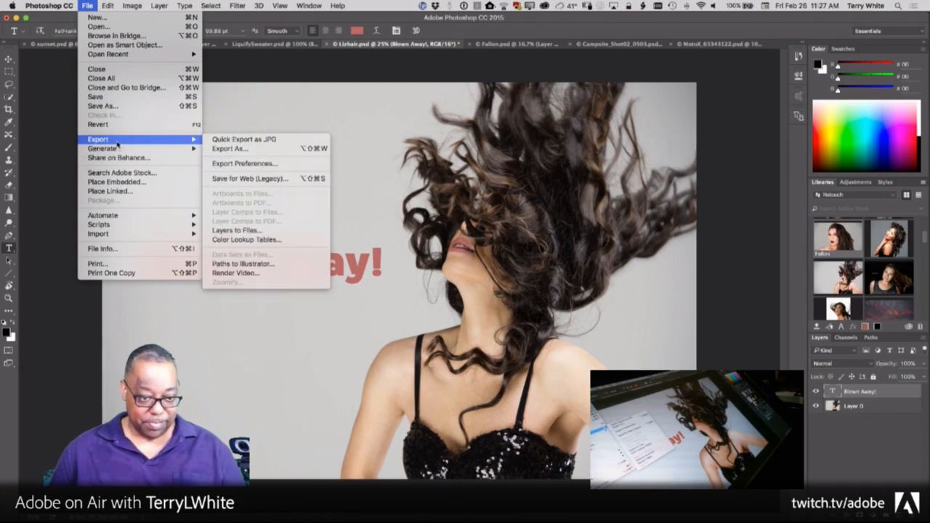
{"action": "left_click", "coordinate": [291, 163]}
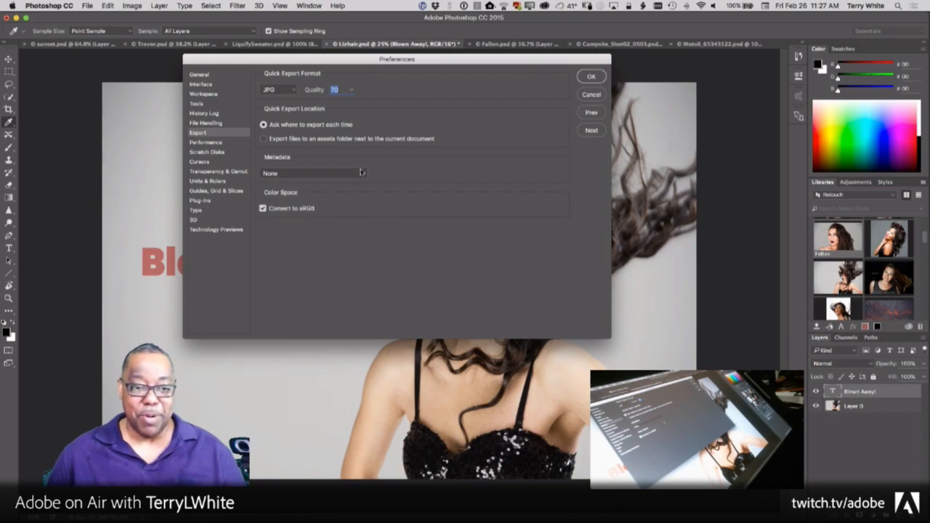
{"action": "left_click", "coordinate": [591, 95]}
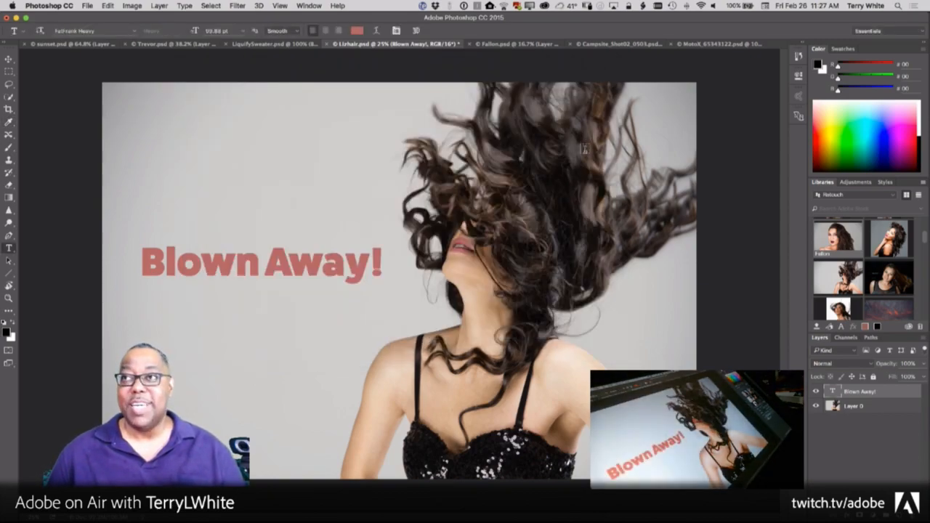